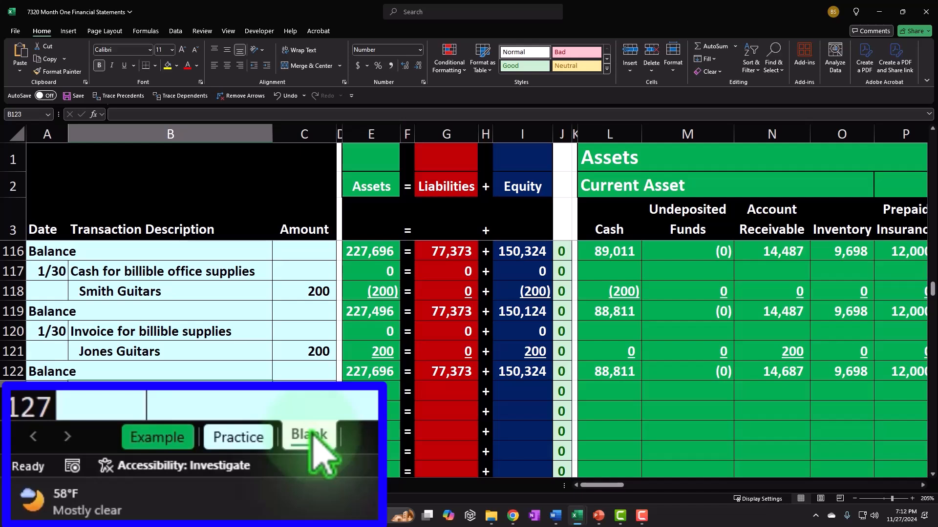
Switch to the Example sheet and pick the Balance row after the supplies cash entry in rows 112–119
click(158, 439)
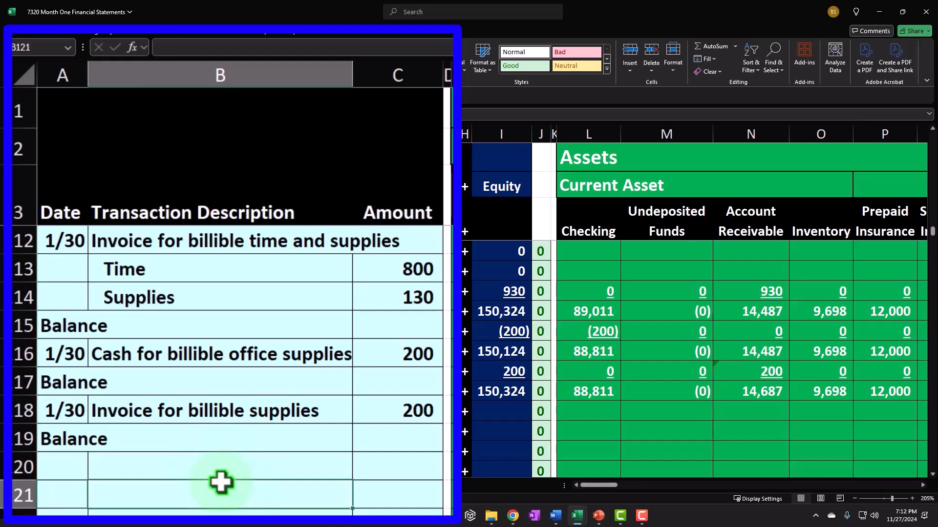
click(221, 483)
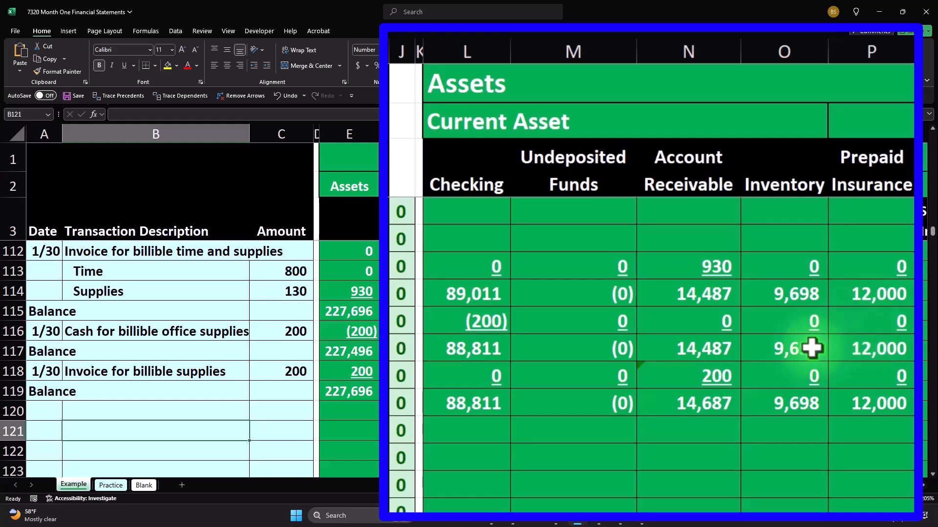
click(141, 344)
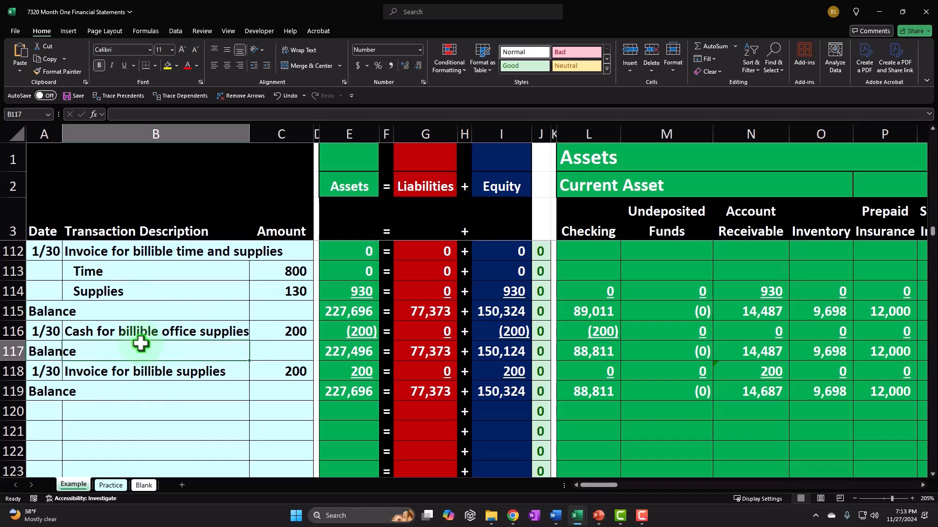
Check the row 119 Balance totals from Checking through Short-Term Investment, liabilities, Owner Investment and expenses
click(593, 385)
key(Right)
key(Right)
key(Right)
key(Right)
key(Right)
key(Right)
key(Right)
key(Right)
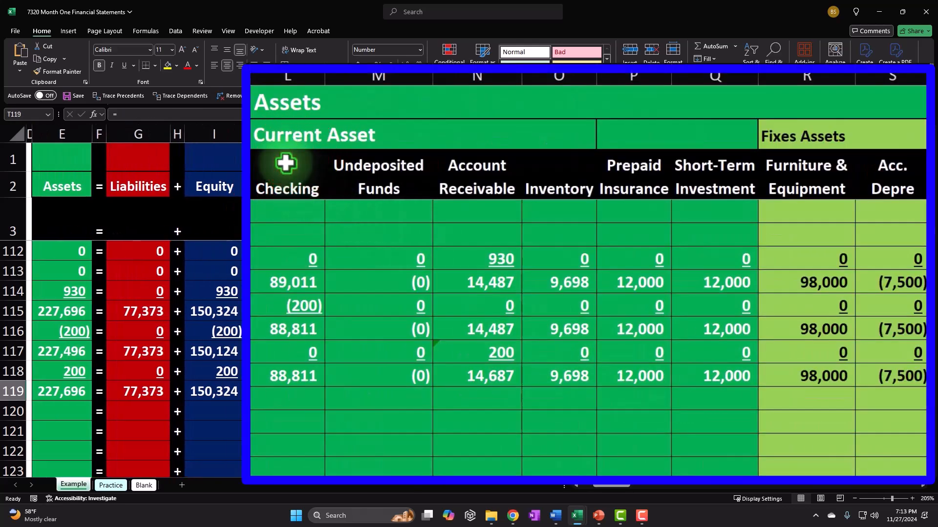
drag(300, 209, 673, 213)
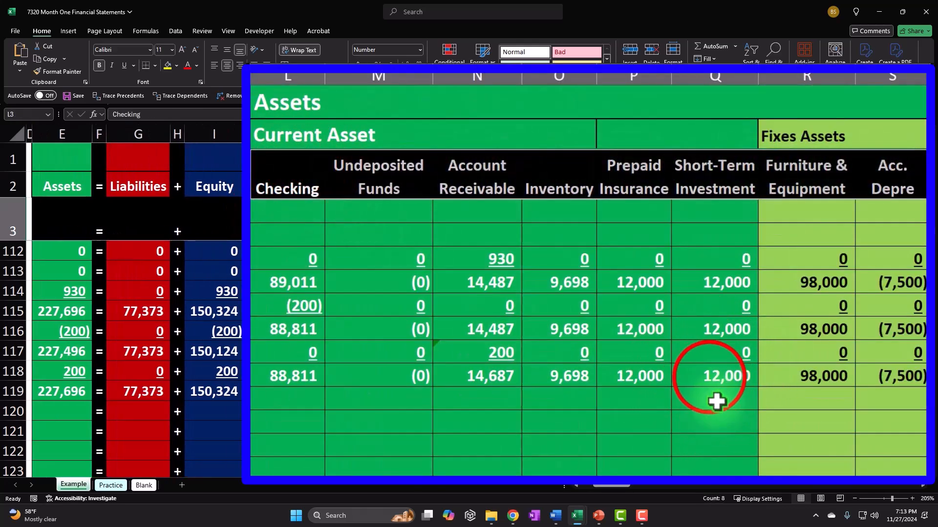
click(710, 377)
key(Right)
key(Right)
key(Right)
key(Right)
key(Right)
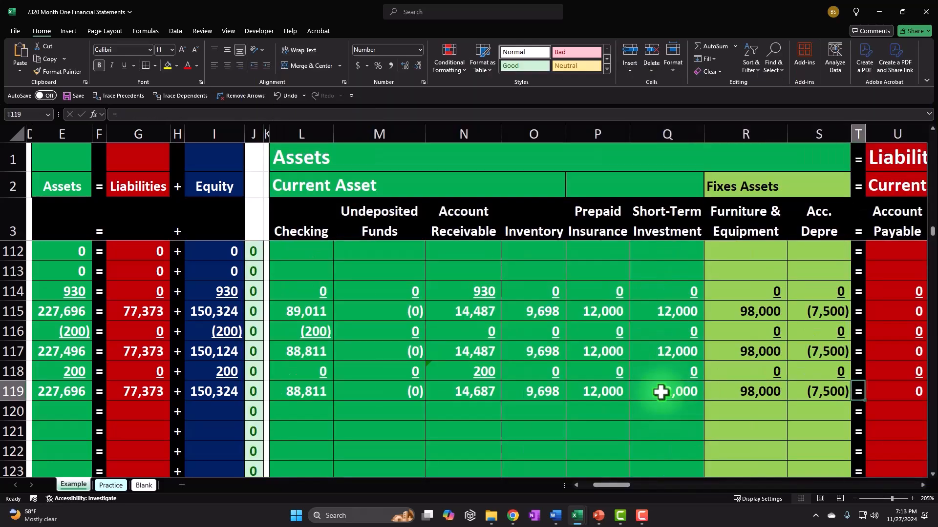
key(Right)
key(Right)
key(Right)
key(Right)
key(Right)
key(Right)
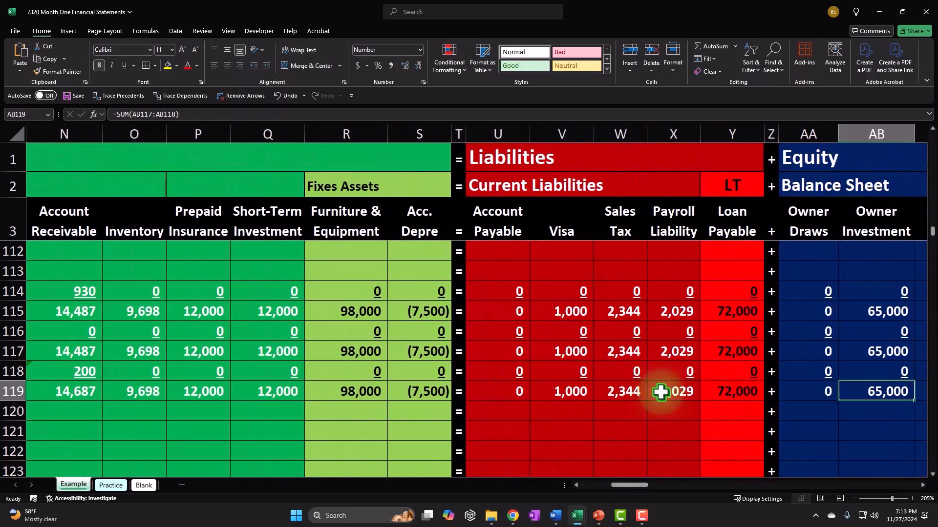
key(Right)
key(Right)
key(Right)
key(Right)
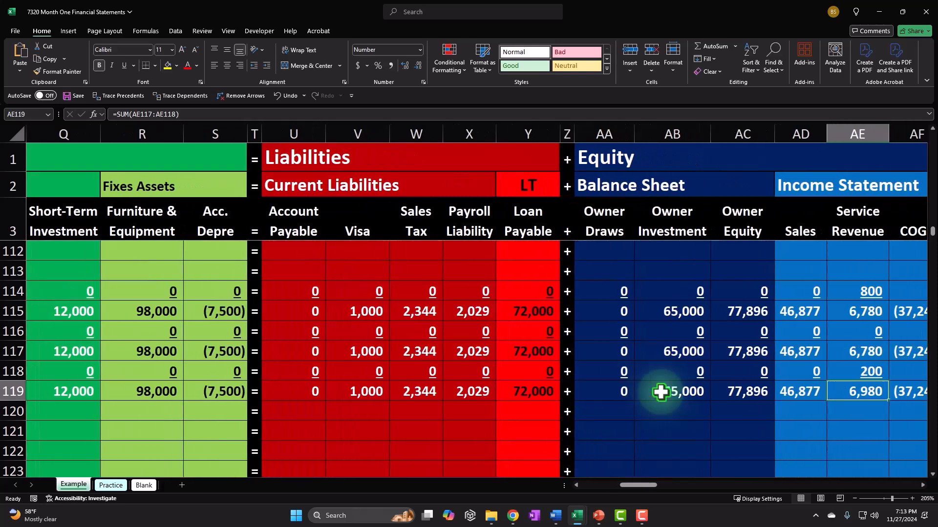
key(Right)
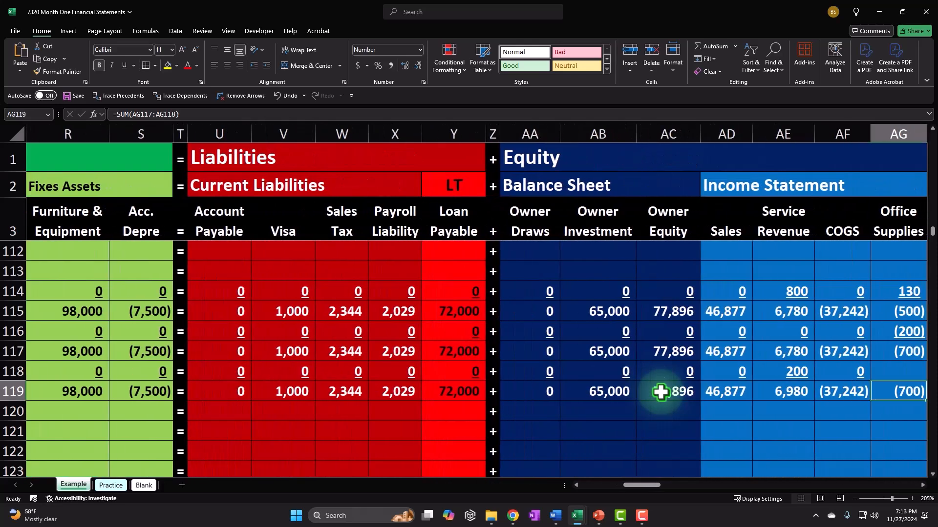
key(Right)
key(Right)
key(Right)
key(Right)
key(Right)
key(Right)
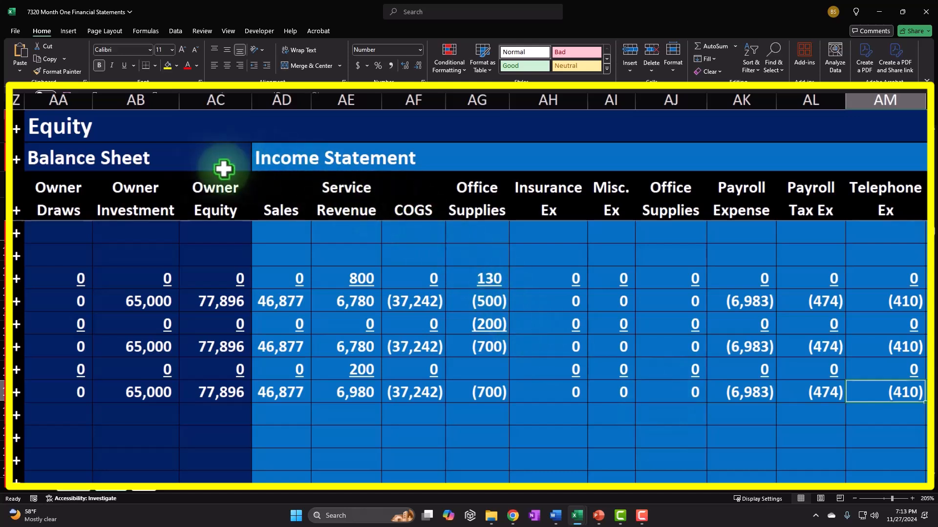
Select the Income Statement heading and the Sales and Service Revenue totals to see their sum
drag(289, 160, 392, 155)
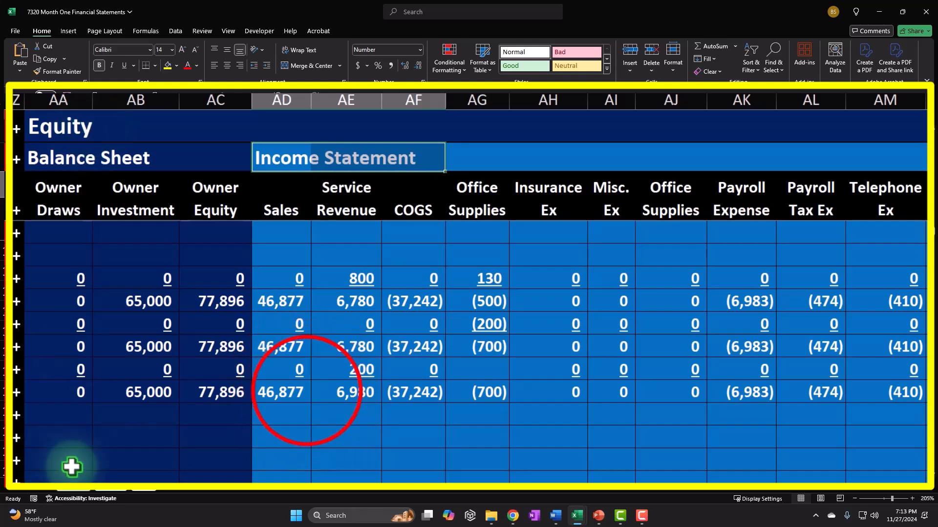
drag(307, 391, 362, 386)
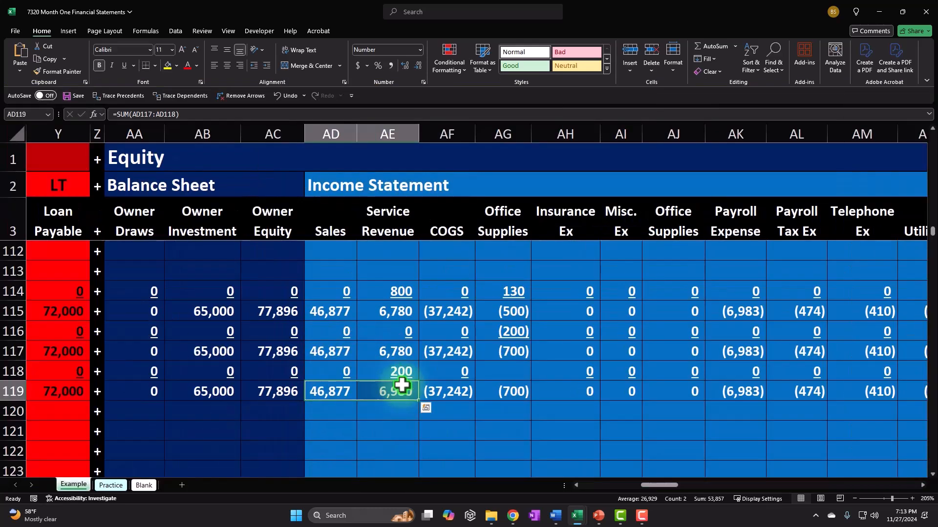
drag(661, 485, 739, 417)
scroll(740, 415, up, 20)
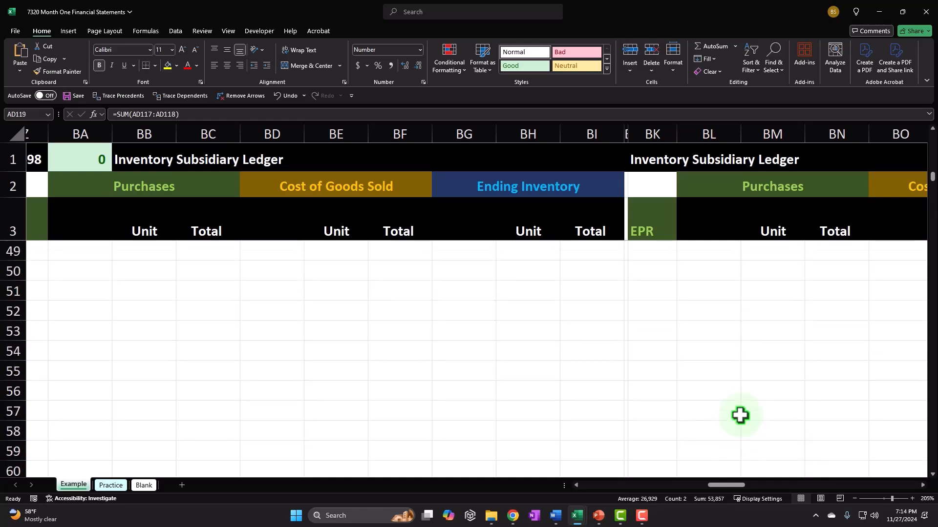
Scroll right and select the colour-coded account list with its balances, starting at Inventory
scroll(740, 415, up, 15)
scroll(740, 415, down, 1)
drag(729, 485, 880, 488)
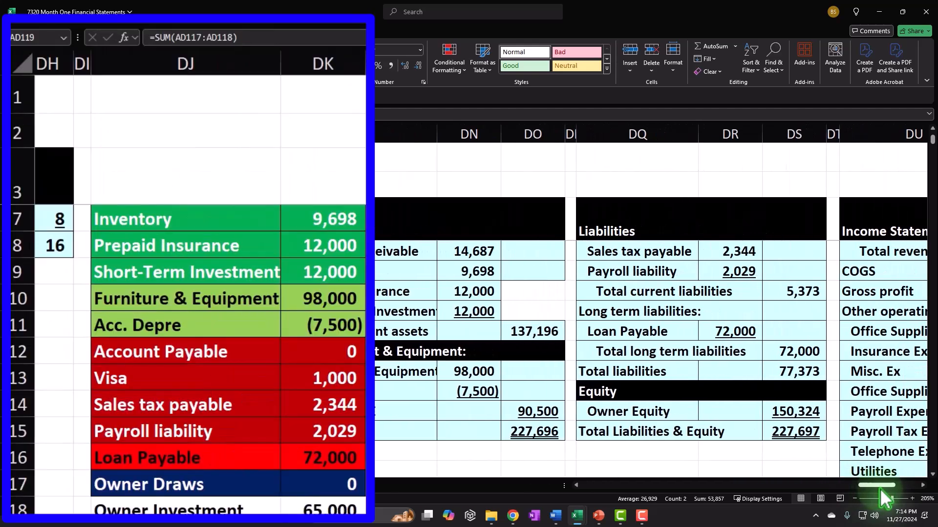
click(177, 221)
drag(178, 221, 358, 435)
scroll(507, 386, up, 5)
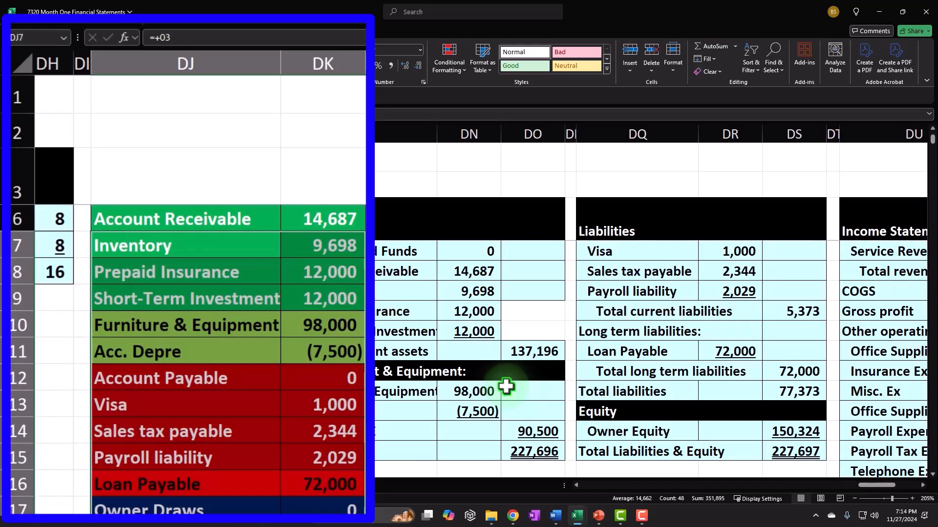
scroll(507, 387, up, 1)
Select the balance sheet from Assets to Visa, then check the Ending and Beginning Equity lines
drag(324, 215, 649, 299)
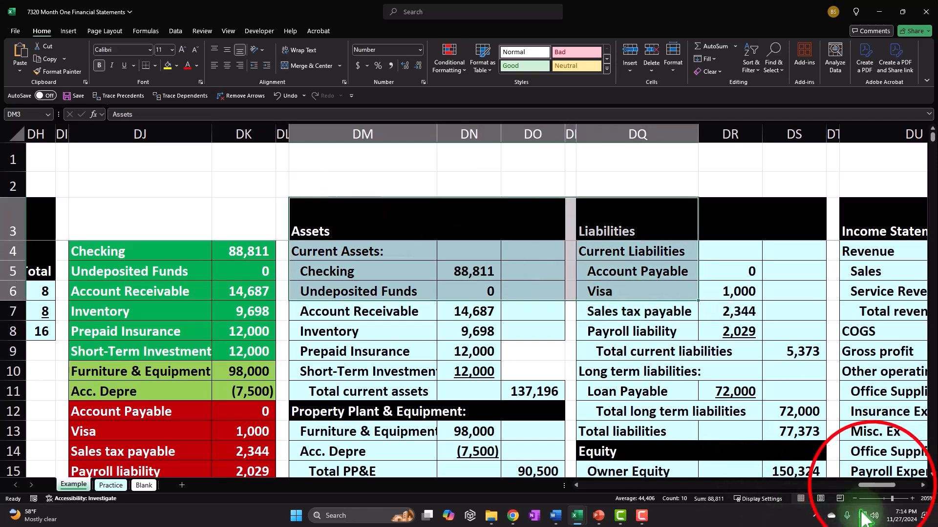
drag(873, 484, 888, 485)
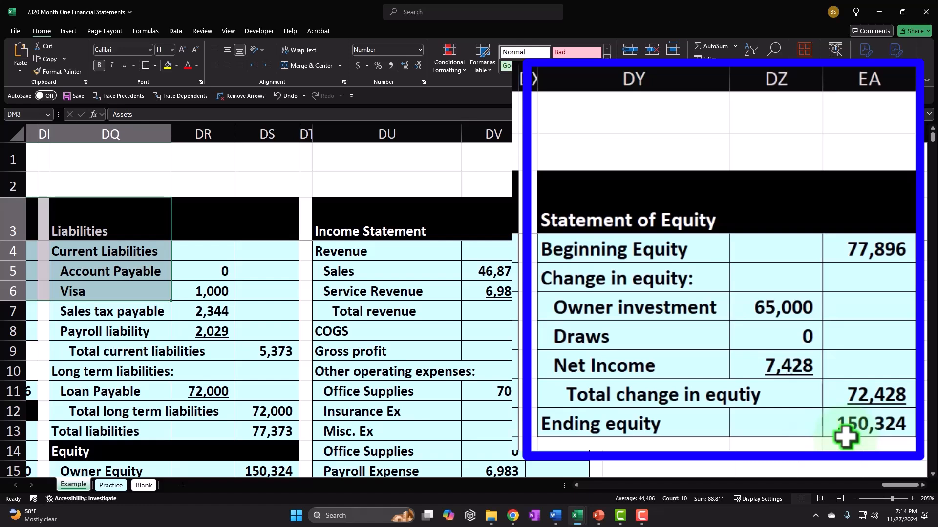
click(624, 411)
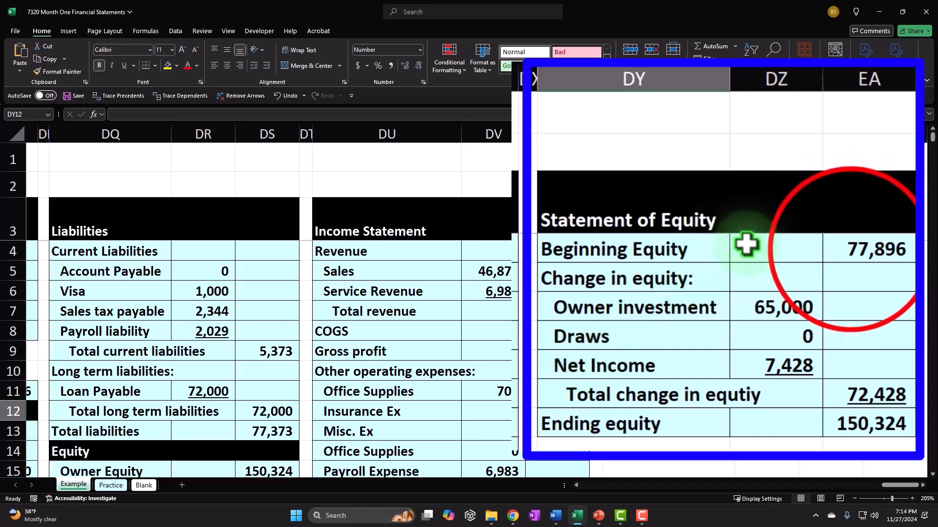
click(850, 249)
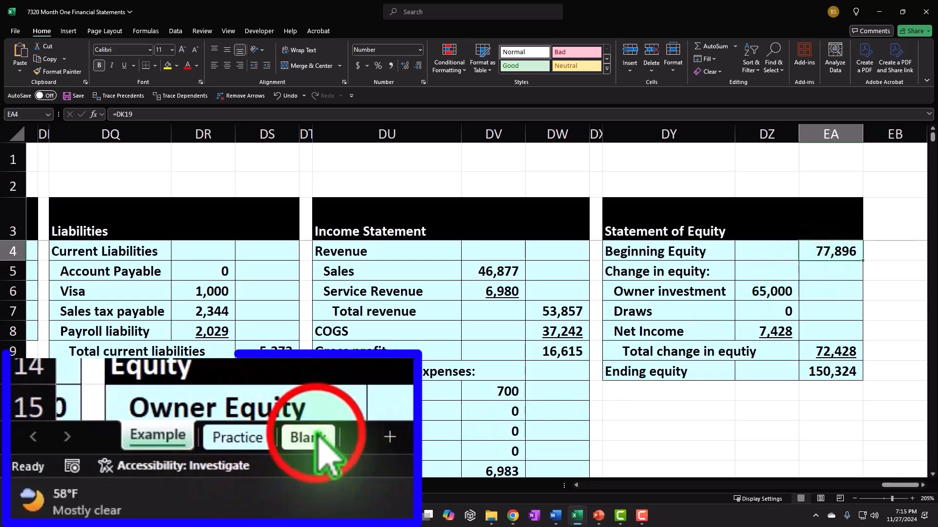
Switch to the Blank sheet and move along row 123 to the Inventory Subsidiary Ledger
click(144, 485)
click(221, 383)
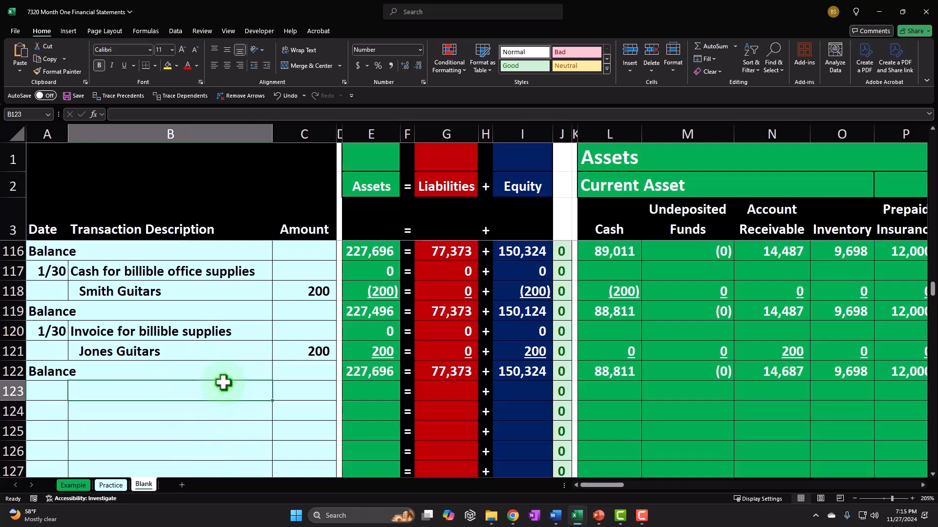
key(Right)
key(Right)
key(Right)
key(Right)
key(Right)
key(Right)
key(Right)
key(Right)
key(Right)
key(Right)
key(Right)
key(Right)
key(Right)
key(Right)
key(Right)
key(Right)
key(Right)
key(Right)
key(Right)
key(Right)
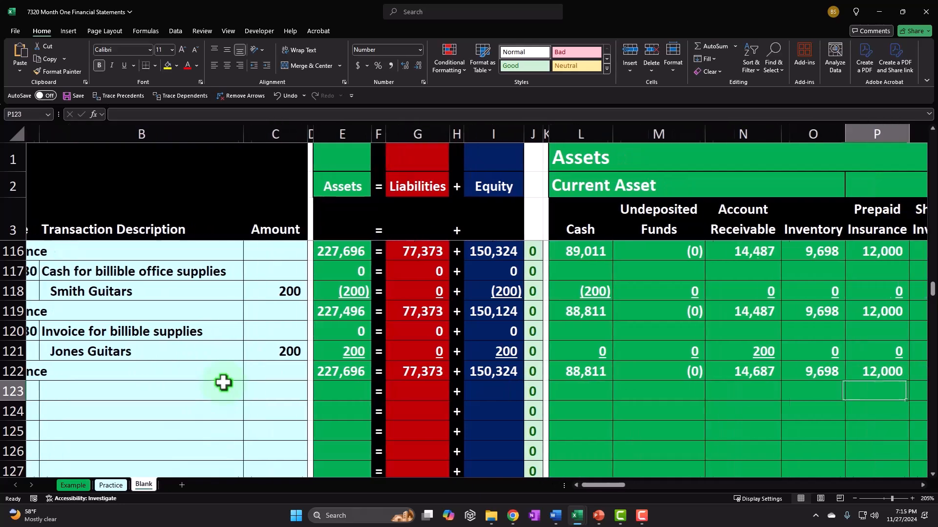
key(Right)
key(Right)
key(Right)
key(Right)
key(Right)
key(Right)
key(Right)
key(Right)
key(Right)
key(Right)
key(Right)
key(Right)
key(Right)
key(Right)
key(Right)
key(Right)
key(Right)
key(Right)
key(Right)
key(Right)
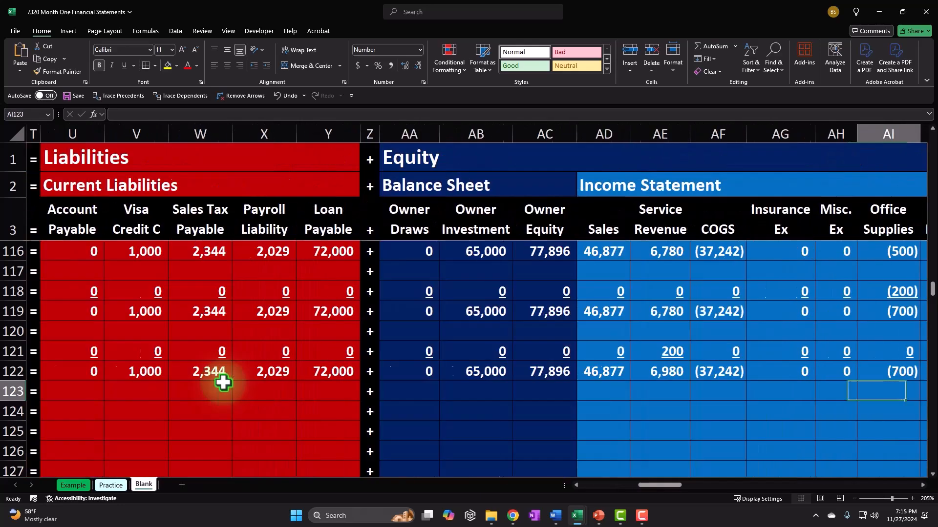
key(Right)
key(Right)
key(Right)
key(Right)
key(Right)
key(Right)
key(Right)
key(Right)
key(Right)
key(Right)
key(Right)
key(Right)
key(Right)
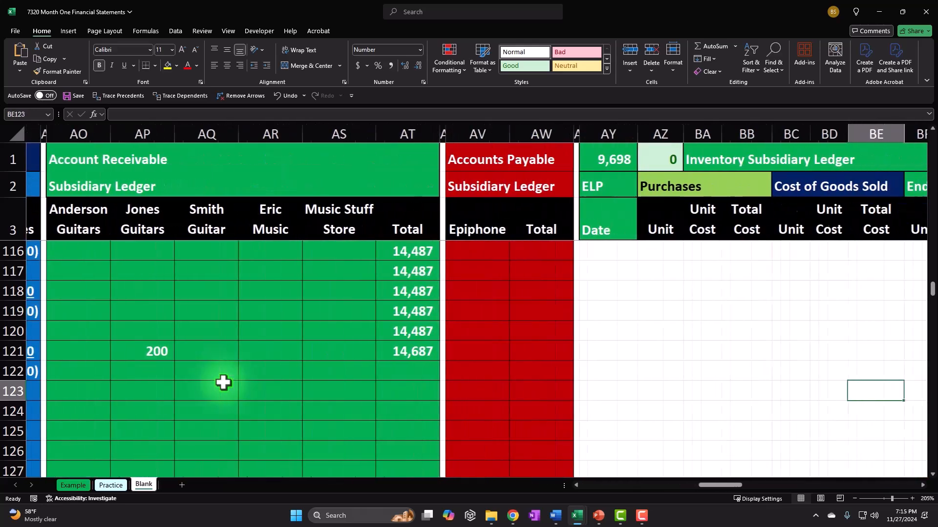
Step across the top rows past the inventory ledgers and journal entries, back to the Balance Sheet in CT–CZ
scroll(524, 334, up, 20)
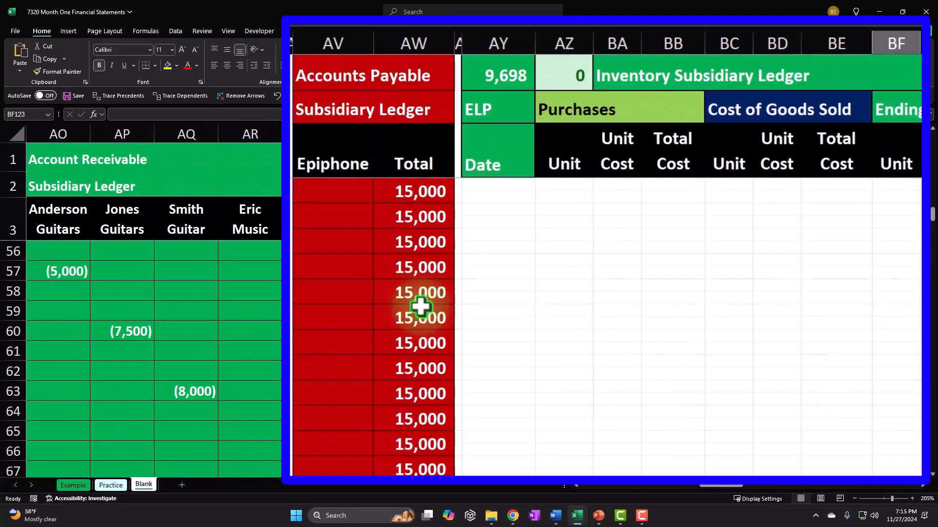
click(643, 284)
key(Right)
key(Right)
key(Right)
key(Right)
key(Right)
key(Right)
key(Right)
key(Right)
key(Right)
key(Right)
key(Right)
key(Right)
key(Right)
key(Right)
key(Right)
key(Right)
key(Right)
key(Right)
key(Right)
key(Right)
key(Right)
key(Right)
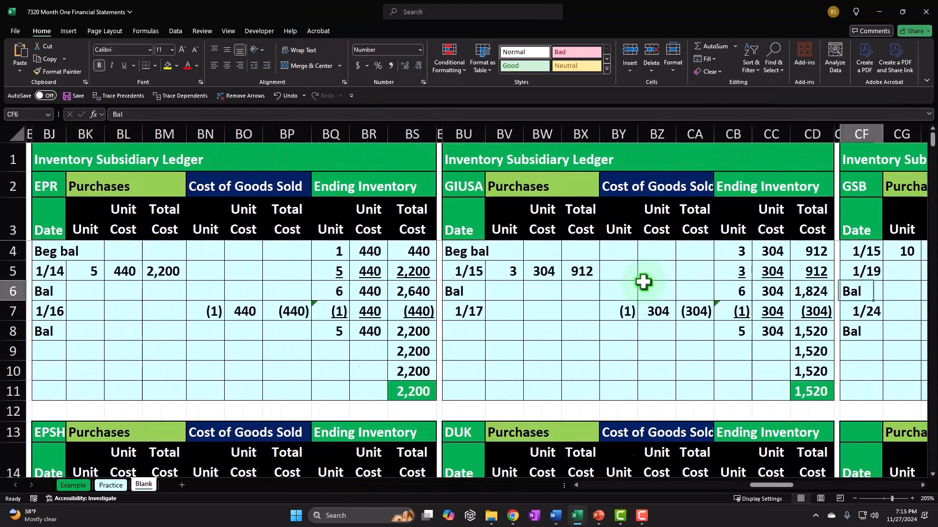
key(Right)
key(Right)
key(Right)
key(Right)
key(Right)
key(Right)
key(Right)
key(Right)
key(Right)
key(Right)
key(Right)
key(Right)
key(Right)
key(Right)
key(Right)
key(Right)
key(Right)
key(Right)
key(Right)
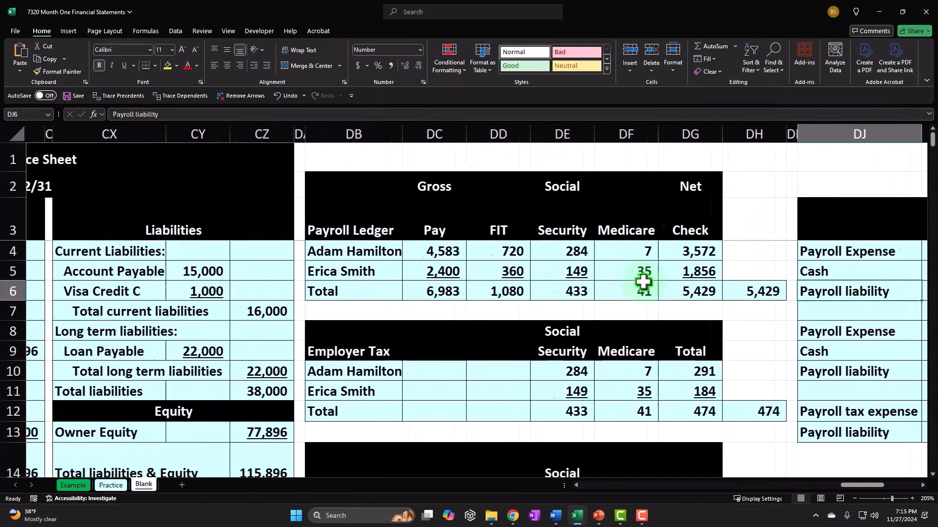
key(Right)
key(Right)
key(Right)
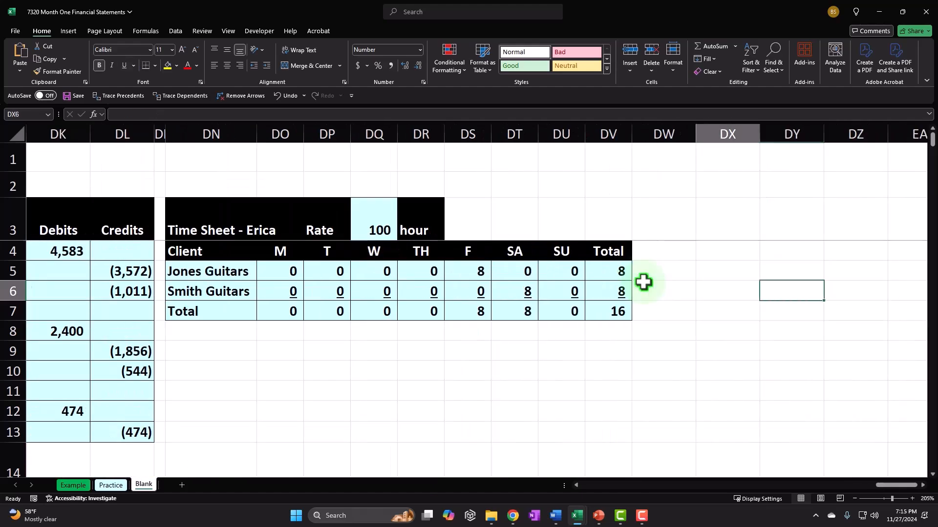
key(Left)
key(Left)
key(Left)
key(Left)
key(Left)
key(Left)
key(Left)
key(Left)
key(Left)
key(Left)
key(Left)
key(Left)
key(Left)
key(Left)
key(Left)
key(Left)
key(Left)
key(Left)
key(Left)
key(Left)
key(Left)
key(Left)
key(Left)
key(Left)
key(Left)
key(Left)
key(Left)
key(Left)
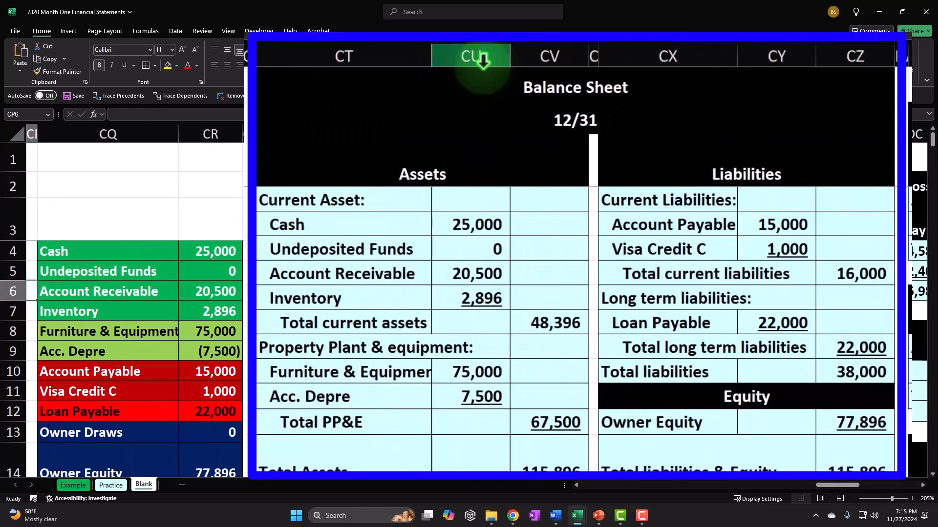
Arrow left from the payroll ledger to reveal the labelled account list in columns CQ–CR
click(849, 156)
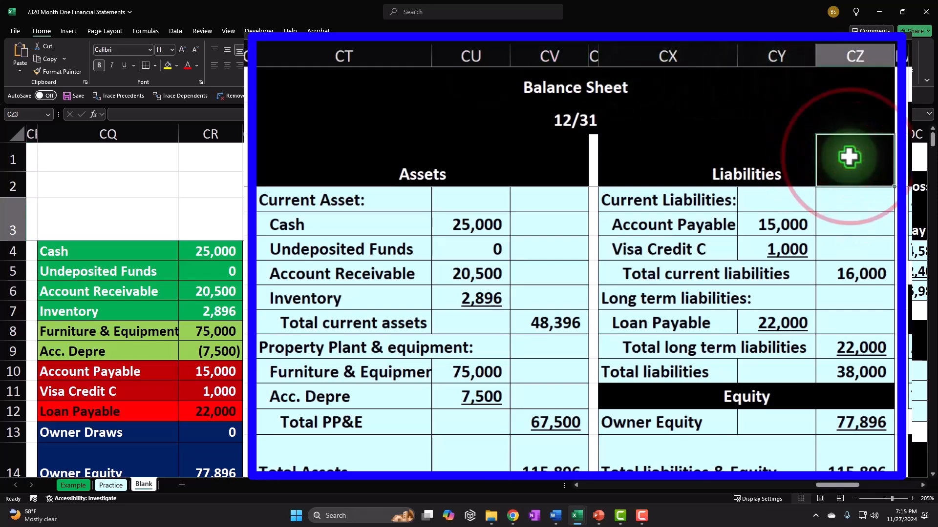
key(Right)
key(Right)
key(Right)
key(Right)
key(Right)
key(Right)
key(Right)
key(Right)
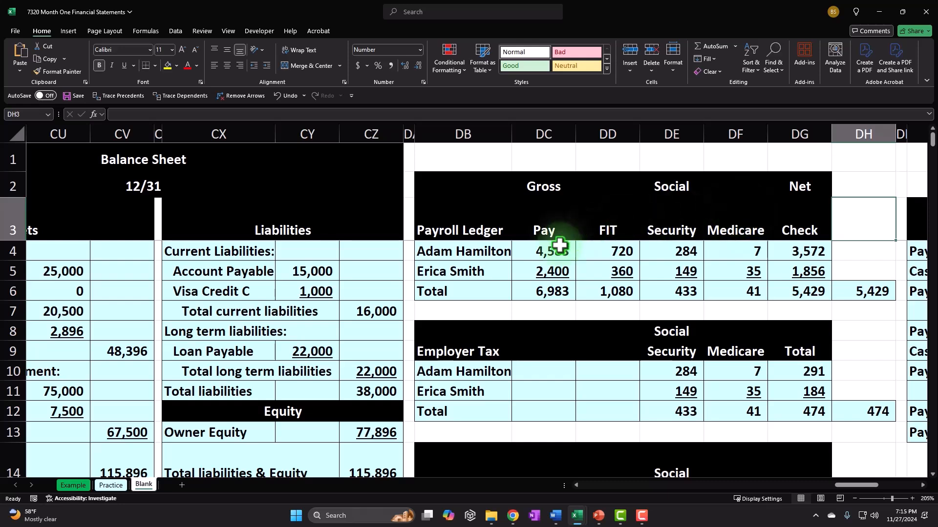
click(512, 278)
key(Left)
key(Left)
key(Left)
key(Left)
key(Left)
key(Left)
key(Left)
key(Left)
key(Left)
key(Left)
key(Left)
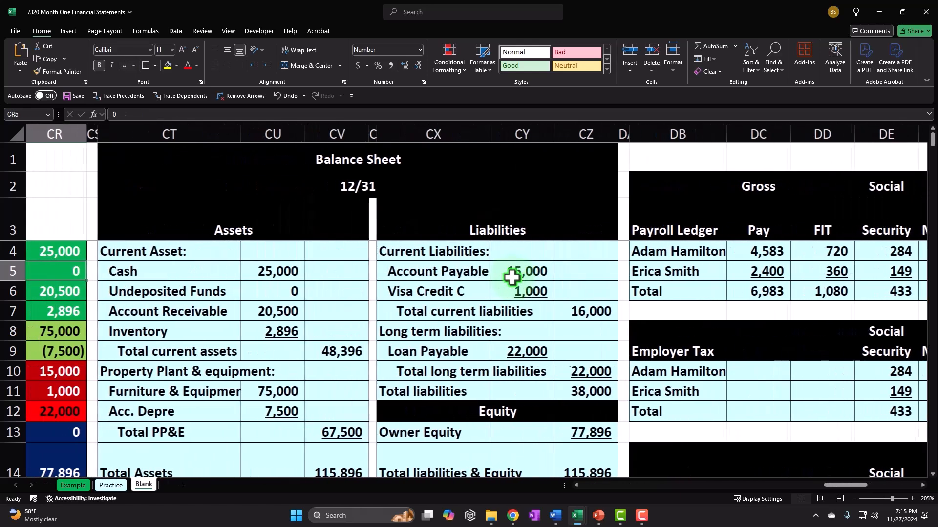
key(Left)
key(Left)
key(Left)
key(Left)
key(Left)
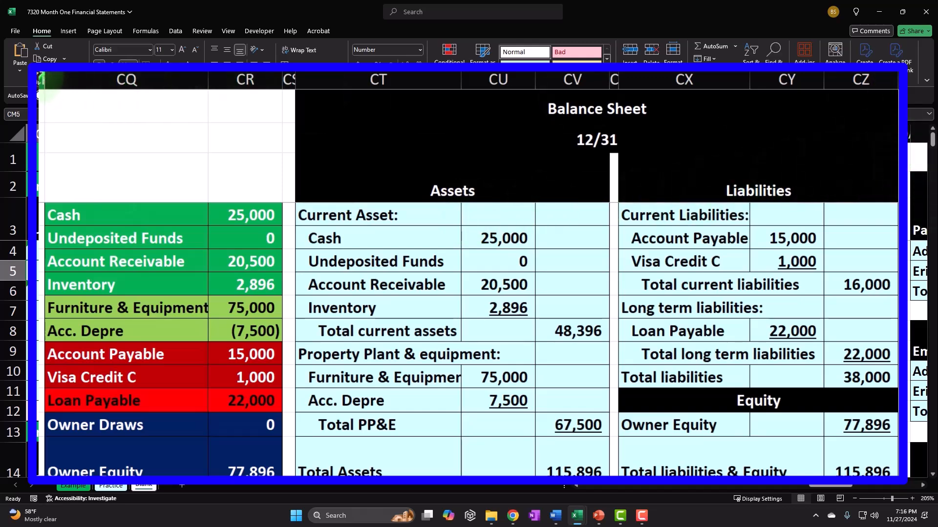
click(40, 81)
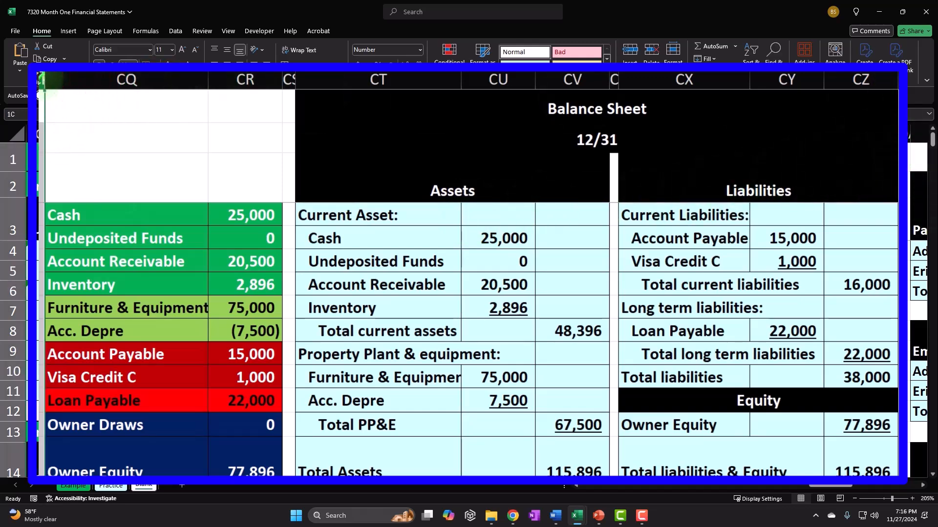
Cut columns CP:CZ holding the account list and balance sheet and paste them at DW1
drag(39, 81, 861, 79)
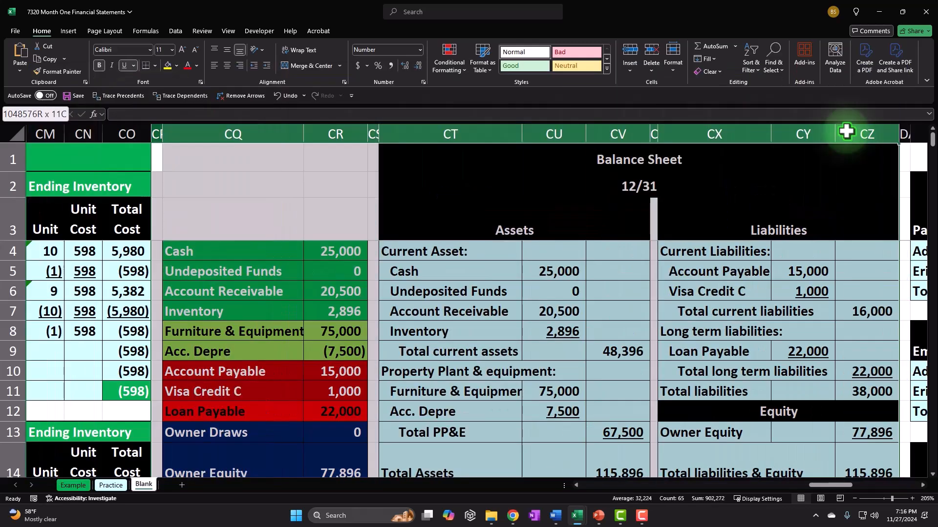
right_click(846, 132)
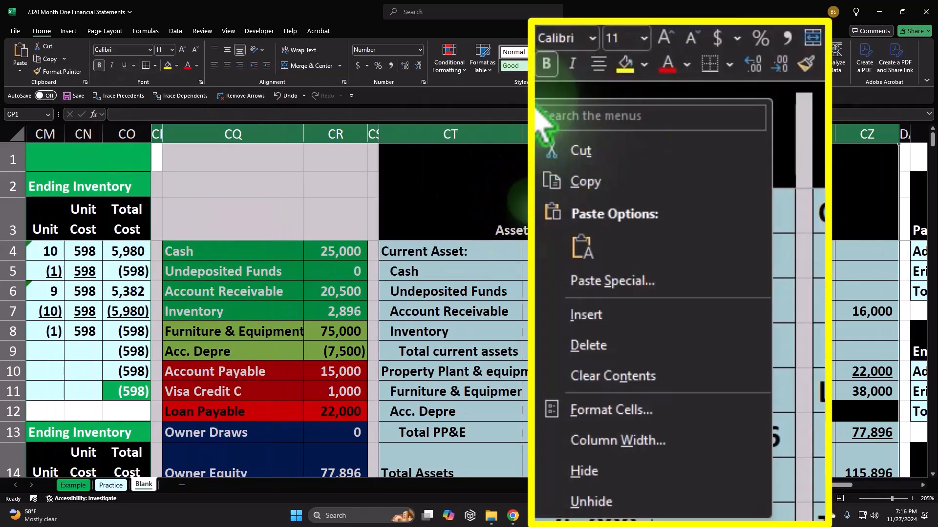
click(568, 156)
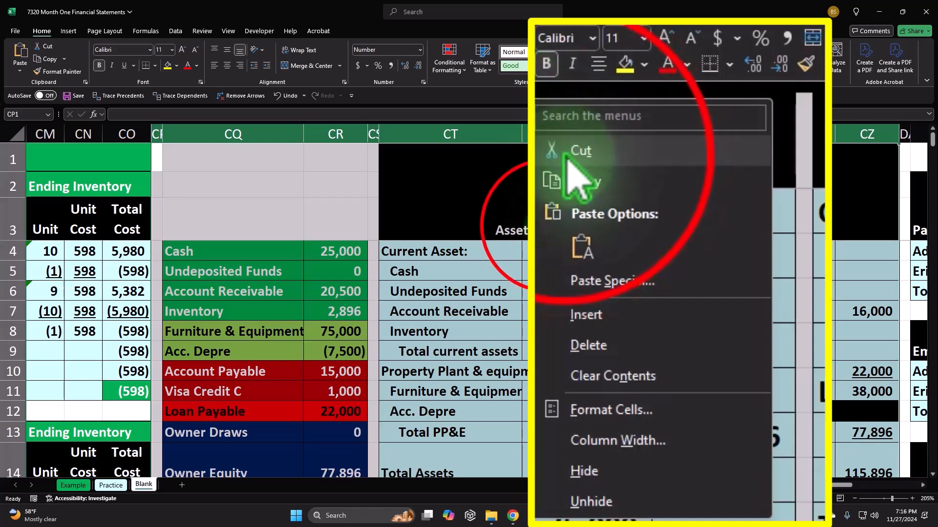
drag(847, 486, 897, 486)
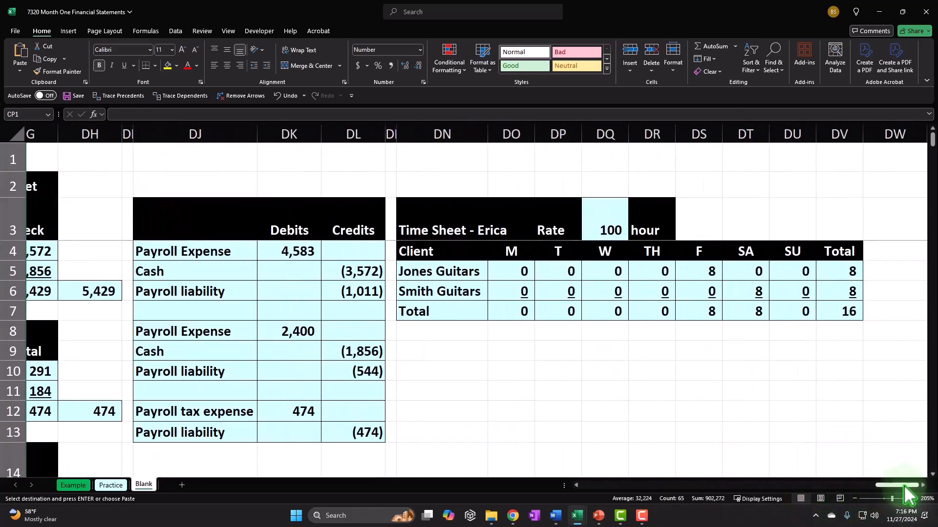
click(889, 141)
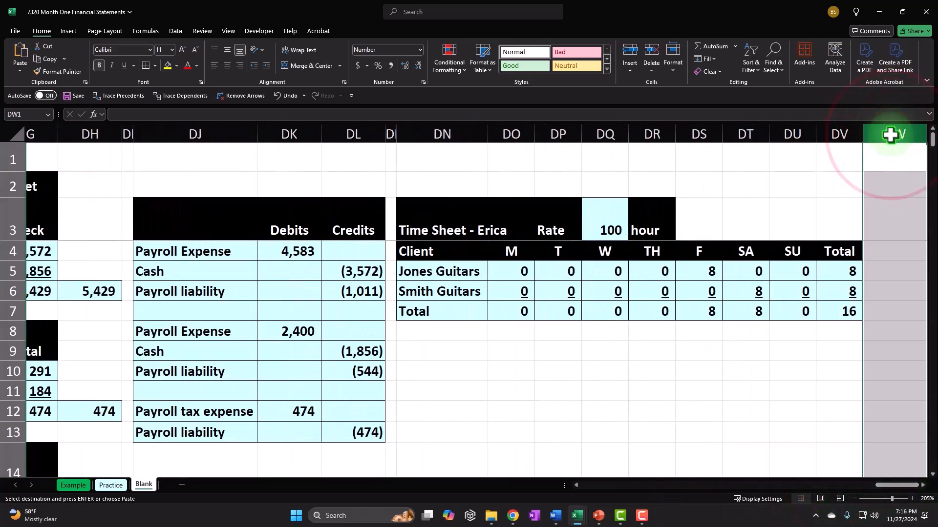
click(895, 160)
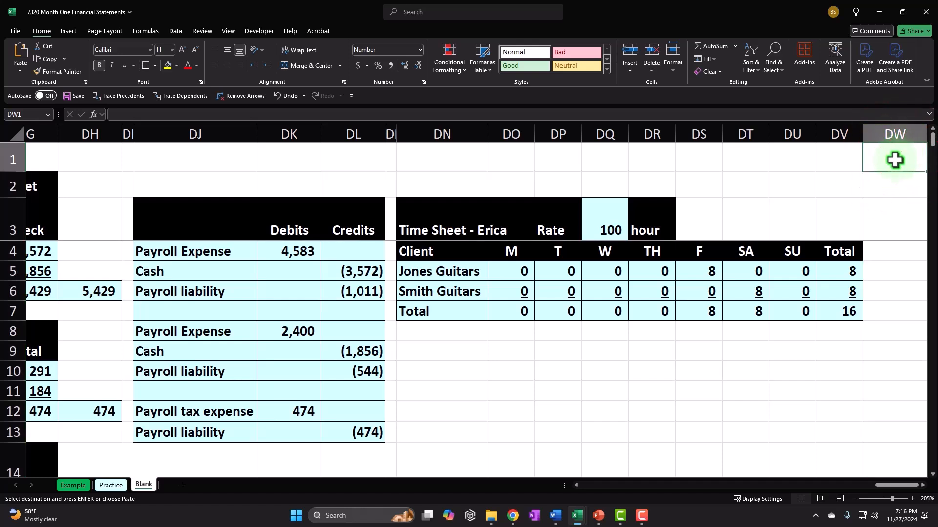
right_click(910, 155)
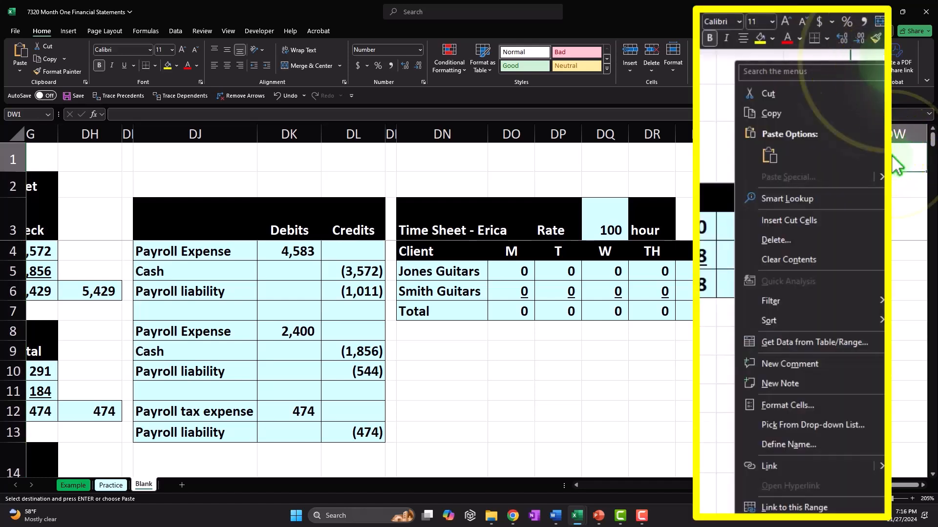
click(768, 155)
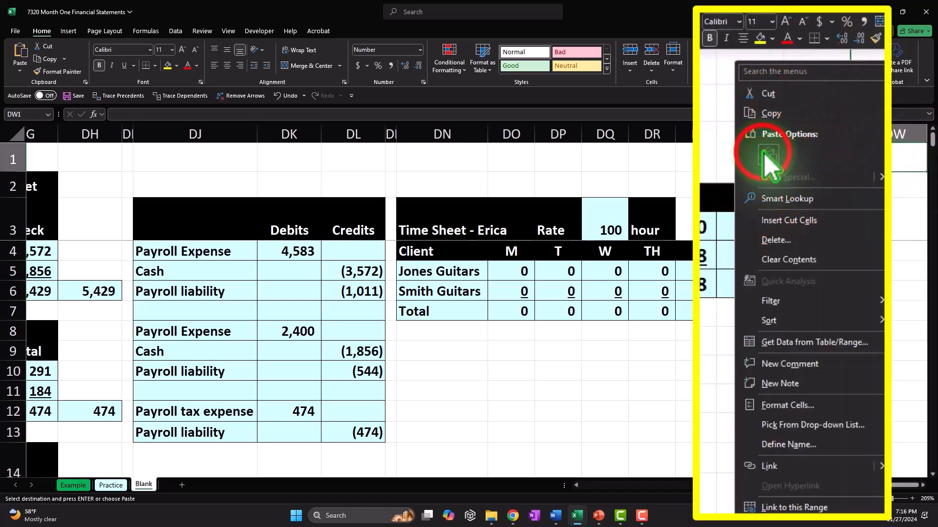
Inspect the pasted balance sheet, then return left to the emptied columns beside the inventory tables
click(876, 166)
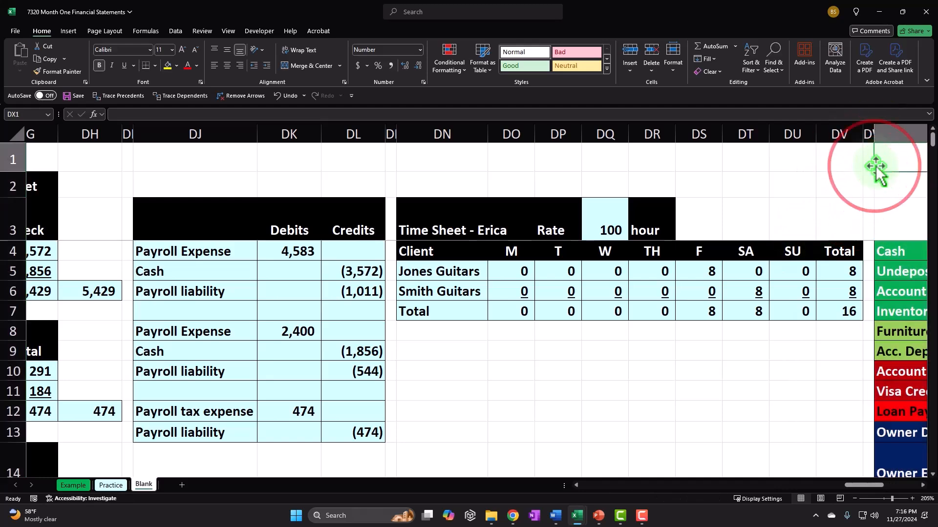
key(Right)
key(Right)
key(Right)
key(Left)
key(Left)
key(Left)
key(Left)
key(Left)
key(Left)
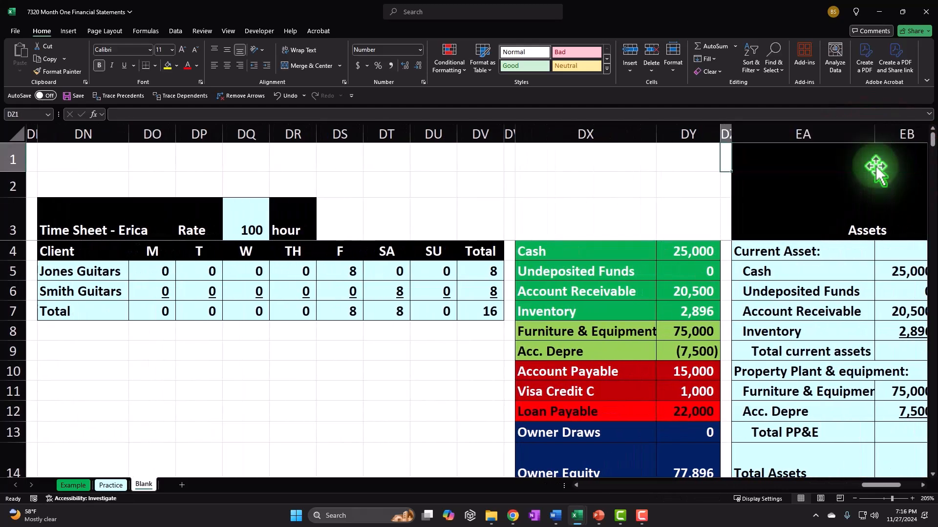
key(Left)
key(Left)
key(Left)
key(Left)
key(Left)
key(Left)
key(Left)
key(Left)
key(Left)
key(Left)
key(Left)
key(Left)
key(Left)
key(Left)
key(Left)
key(Left)
key(Left)
key(Left)
key(Left)
key(Left)
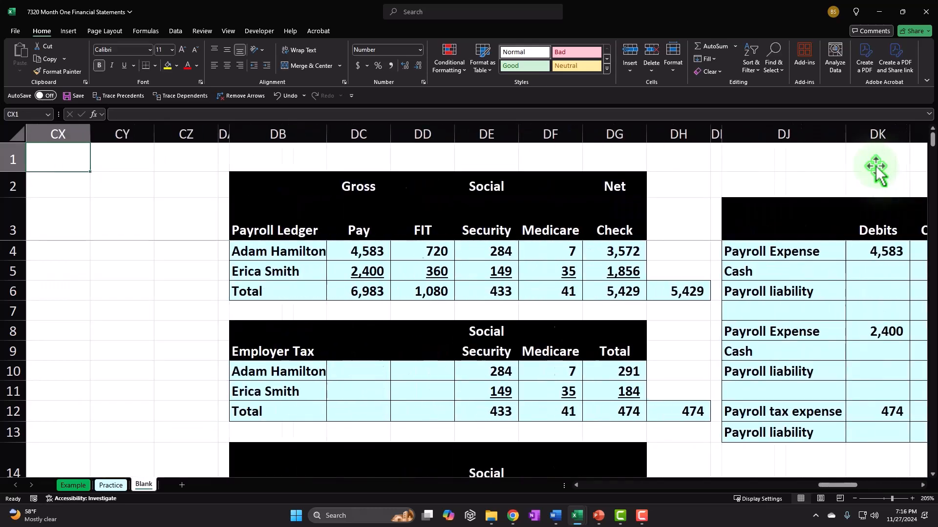
key(Left)
key(Left)
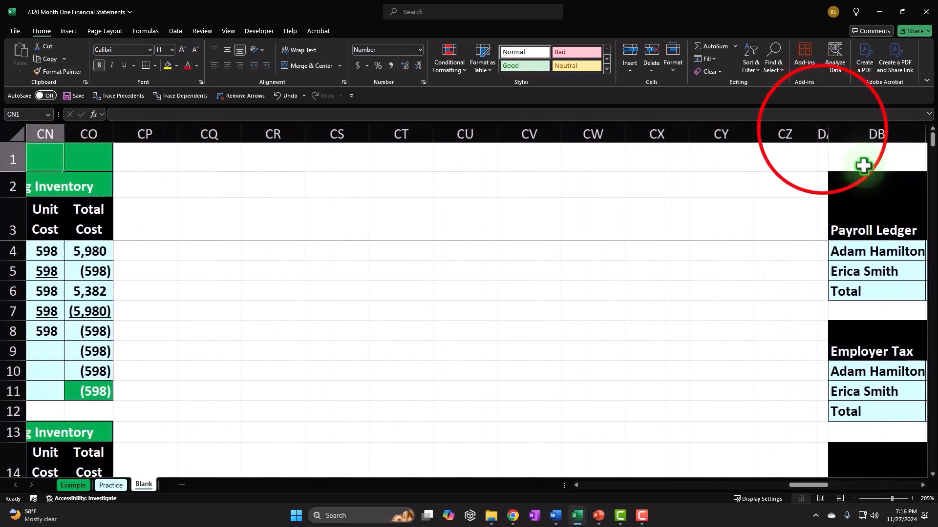
click(822, 130)
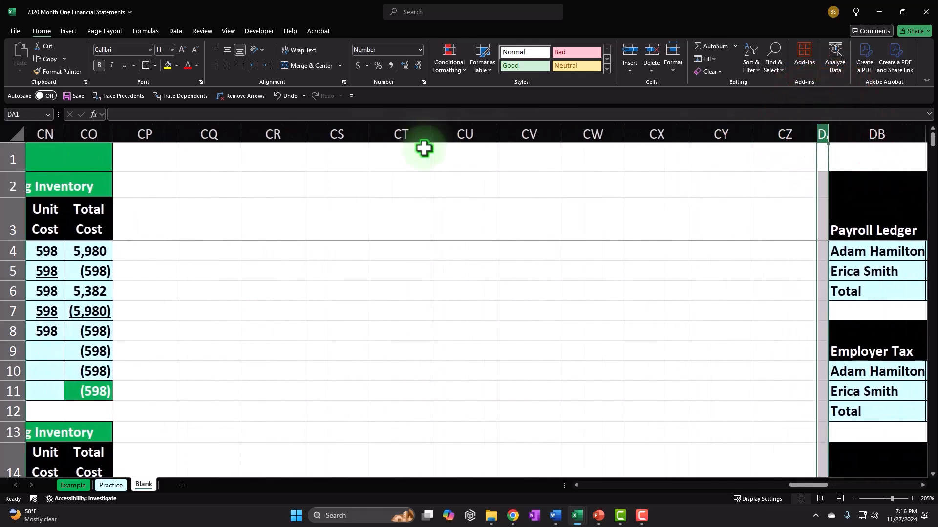
Delete the empty columns CP through CZ
drag(146, 131, 777, 139)
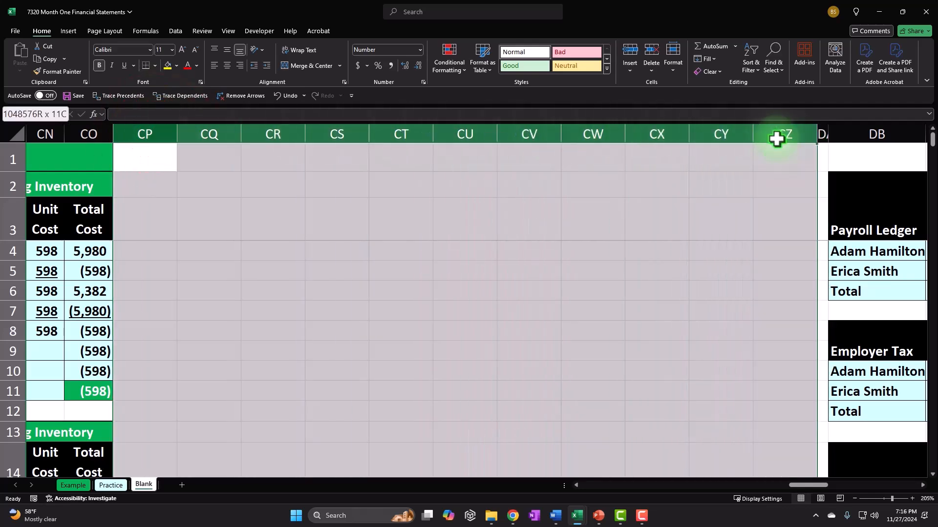
right_click(471, 289)
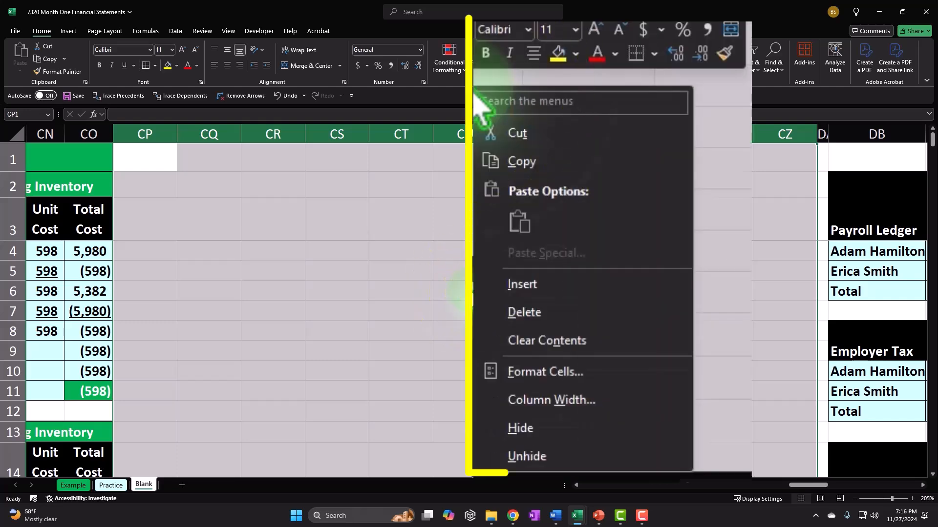
click(507, 401)
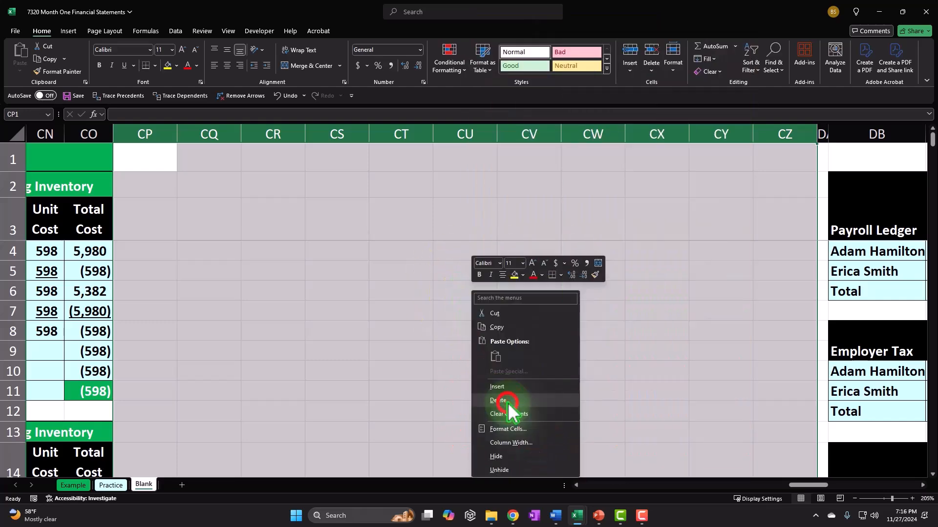
click(387, 230)
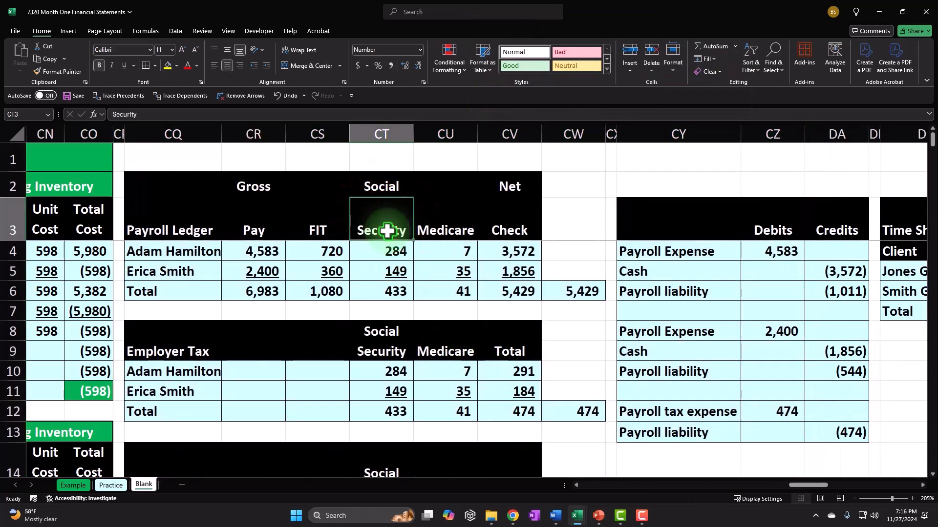
key(Right)
key(Right)
key(Right)
key(Right)
key(Right)
key(Right)
key(Right)
key(Right)
key(Right)
key(Right)
key(Right)
key(Right)
key(Right)
key(Right)
key(Right)
key(Right)
key(Right)
key(Right)
key(Right)
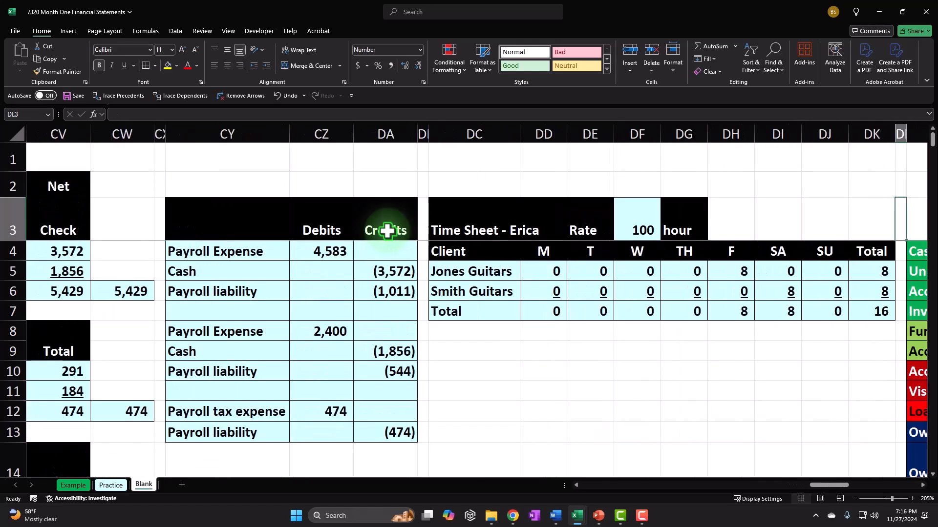
key(Right)
key(Right)
key(Right)
key(Right)
key(Right)
key(Right)
key(Right)
key(Right)
key(Right)
key(Right)
key(Right)
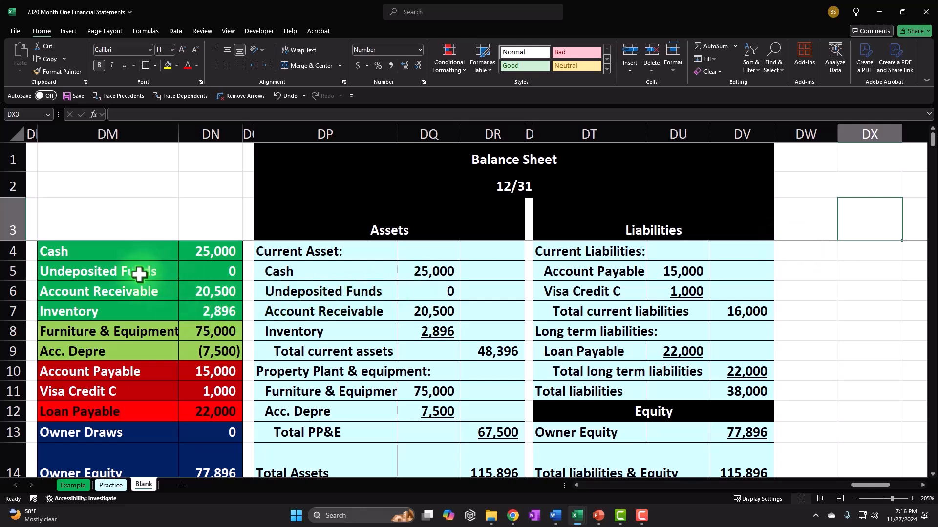
scroll(137, 270, down, 1)
scroll(103, 262, up, 1)
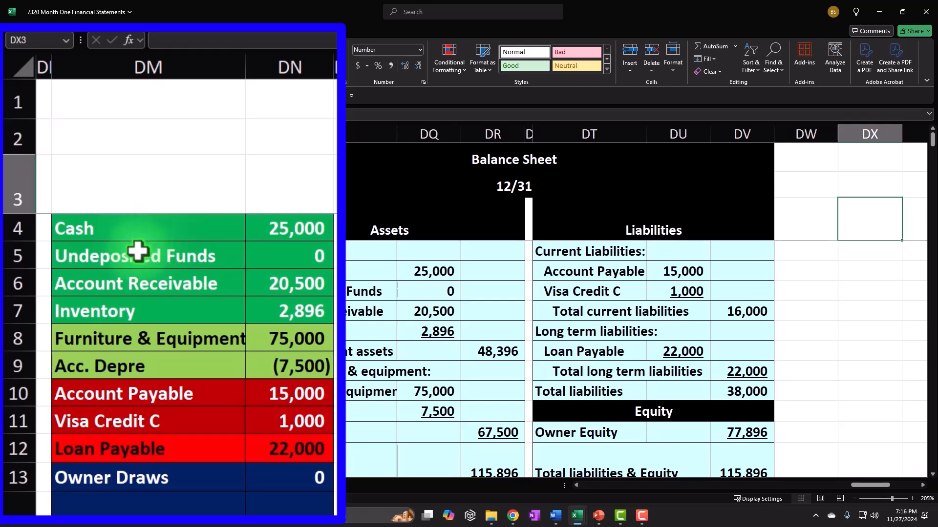
drag(155, 227, 289, 489)
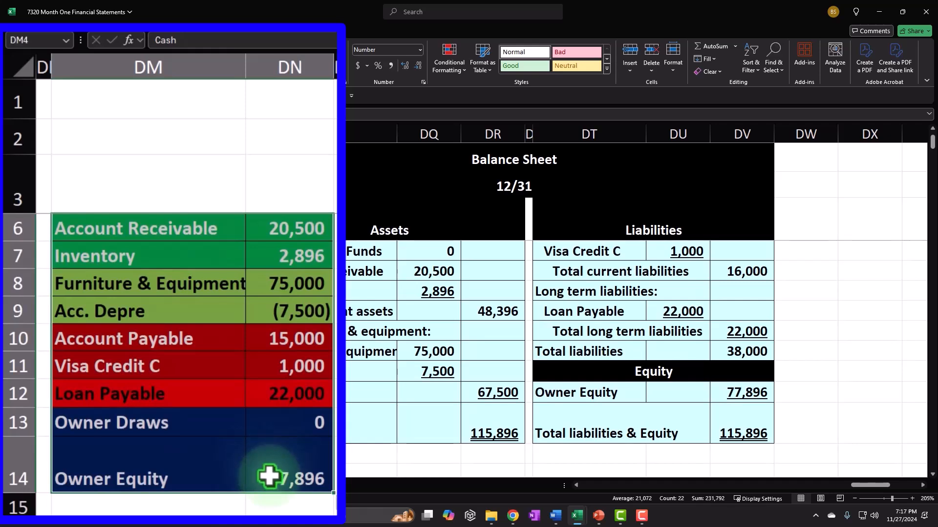
click(427, 291)
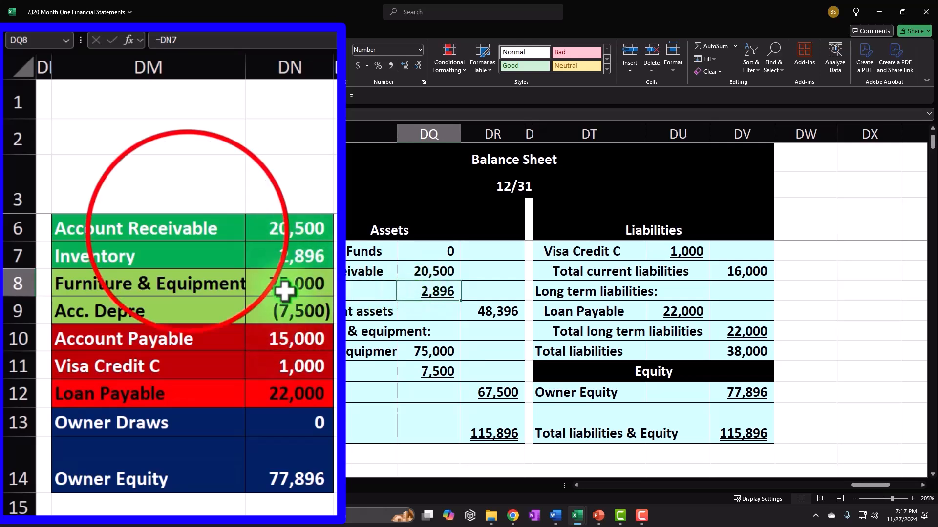
drag(191, 232, 271, 468)
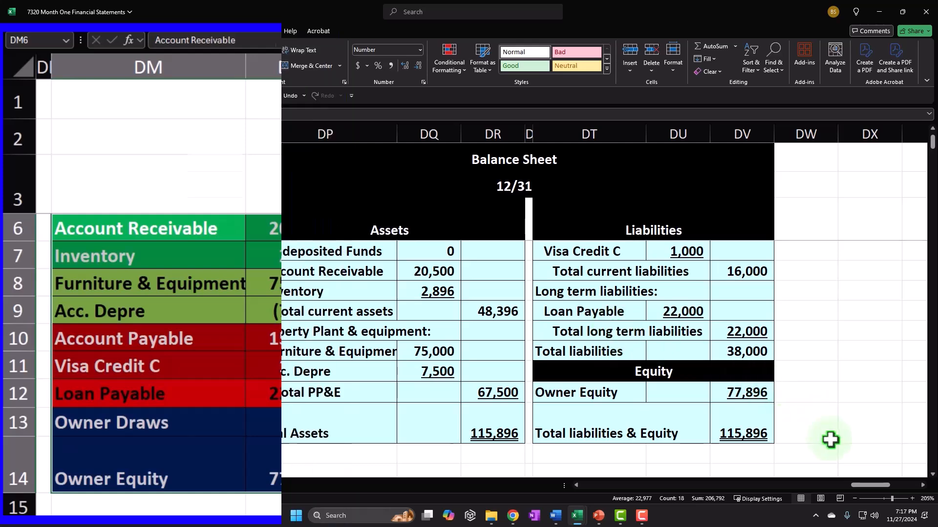
click(863, 485)
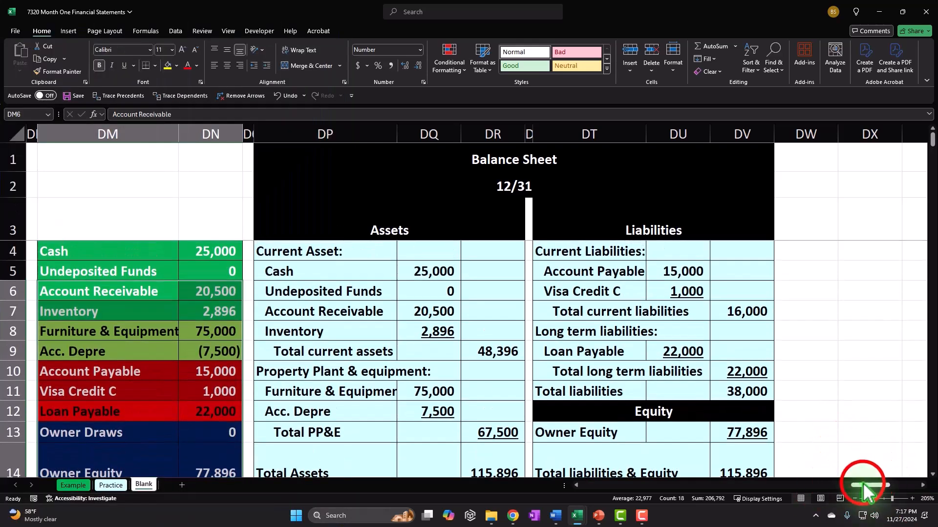
drag(863, 485, 835, 490)
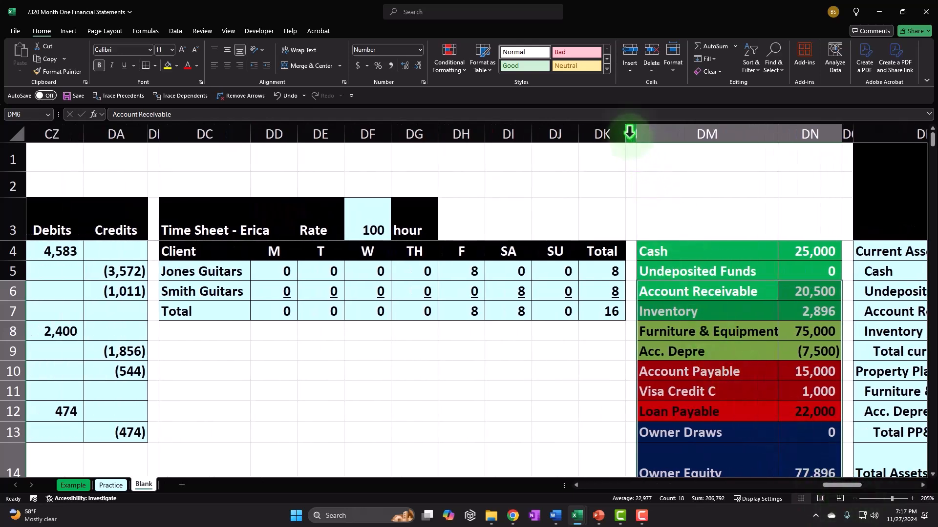
Hide columns AN through DL, then return to the Date column at the sheet's start
drag(630, 133, 160, 146)
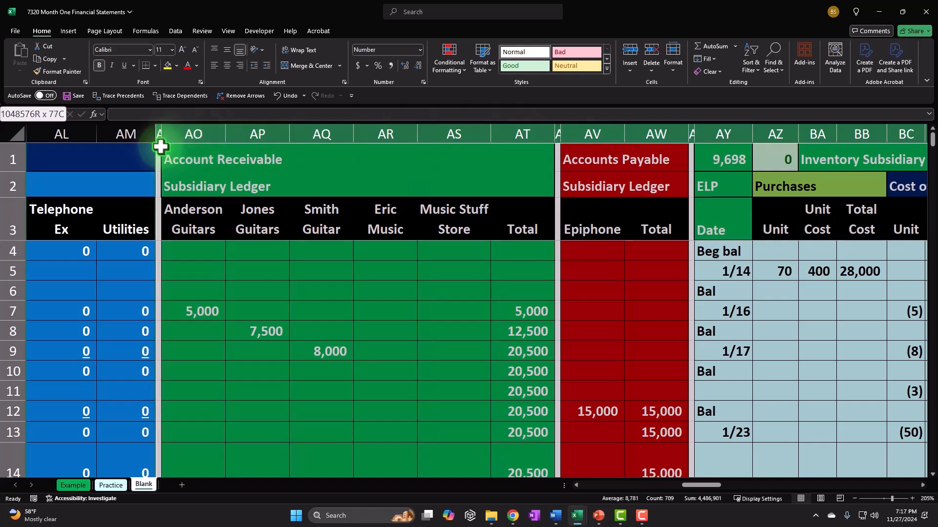
right_click(242, 173)
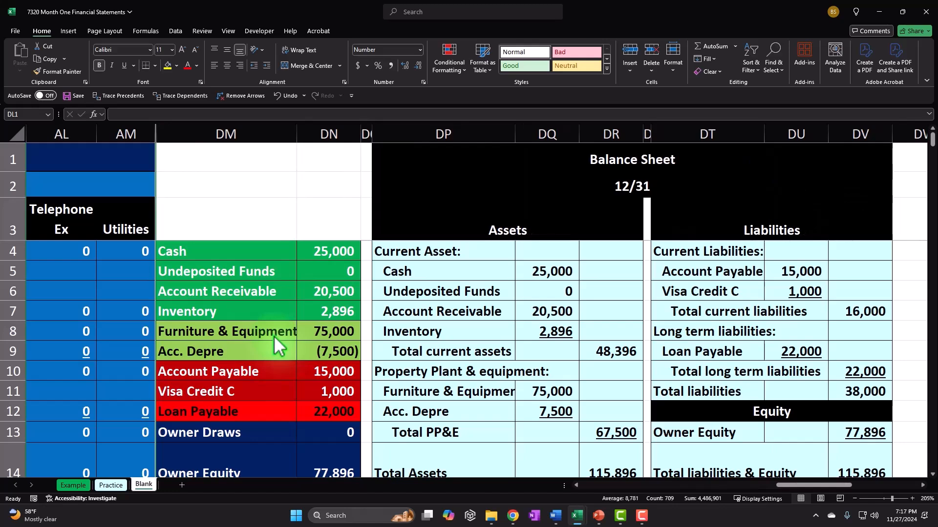
click(266, 213)
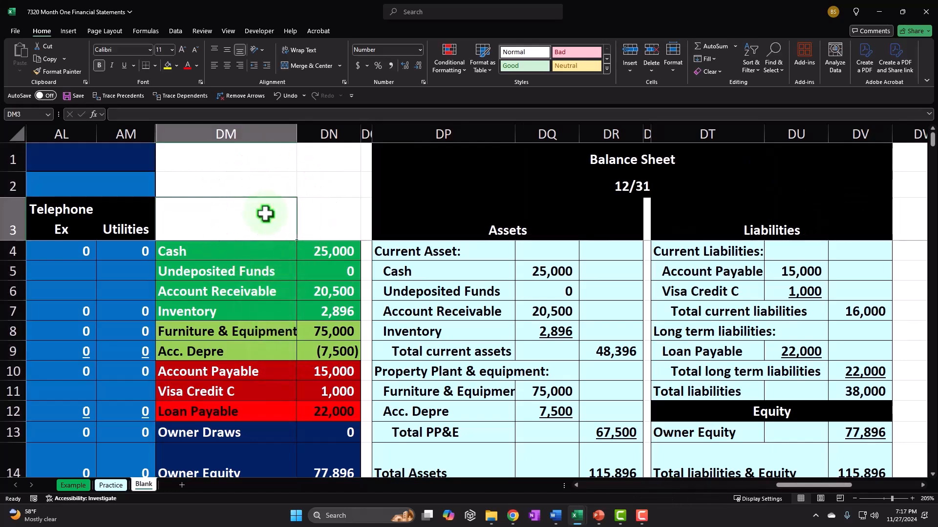
key(ctrl+Left)
key(ctrl+Left)
key(Left)
key(Left)
key(Left)
key(Left)
key(Left)
key(Left)
key(Left)
key(Left)
key(Left)
key(Left)
key(Left)
key(Left)
key(Left)
key(Left)
key(Left)
key(Left)
key(Left)
key(Left)
key(Left)
key(Left)
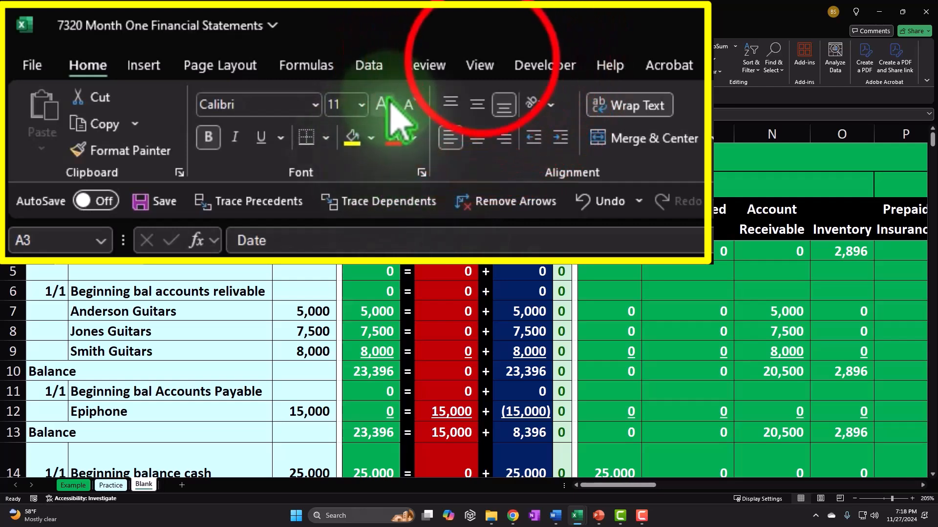
Unfreeze the panes with View > Freeze Panes, confirm the sheet scrolls, and select the Cash heading in L3
click(230, 31)
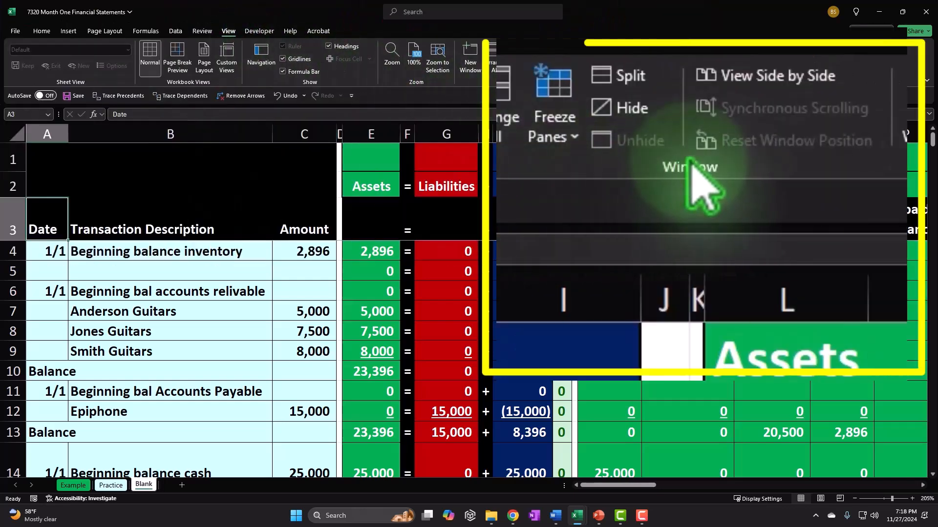
click(574, 136)
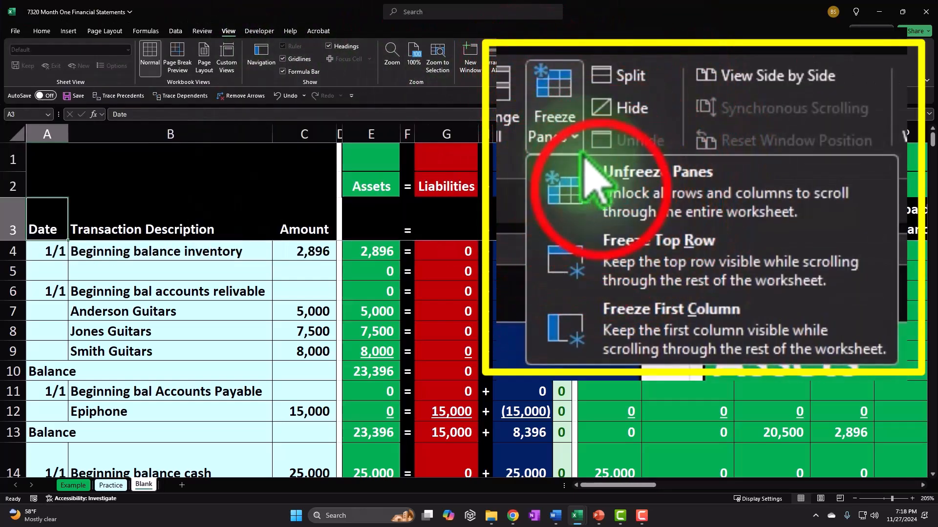
click(536, 90)
click(344, 284)
scroll(321, 297, down, 8)
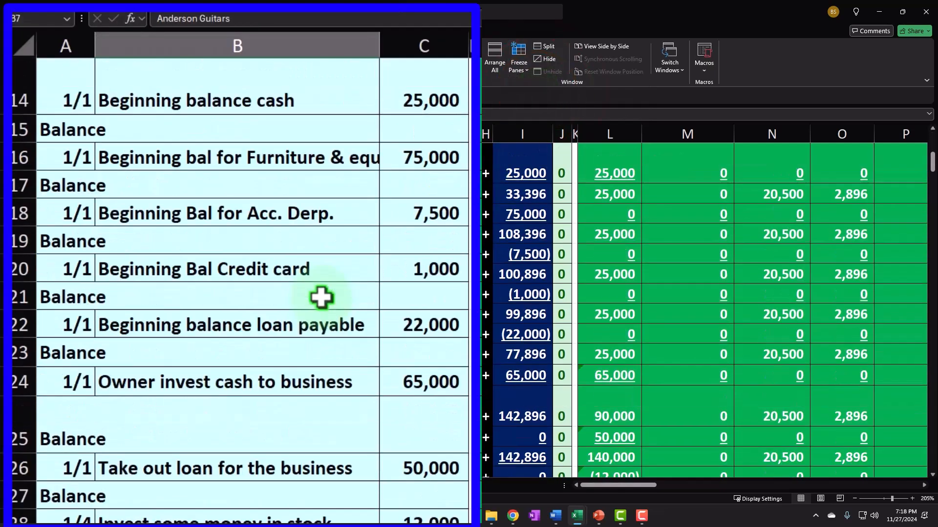
scroll(320, 298, down, 3)
scroll(320, 297, up, 11)
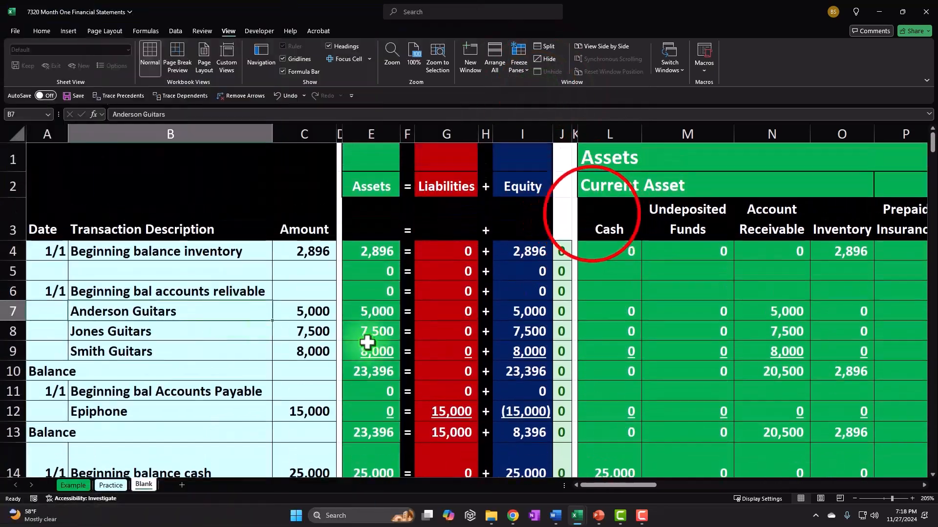
click(591, 211)
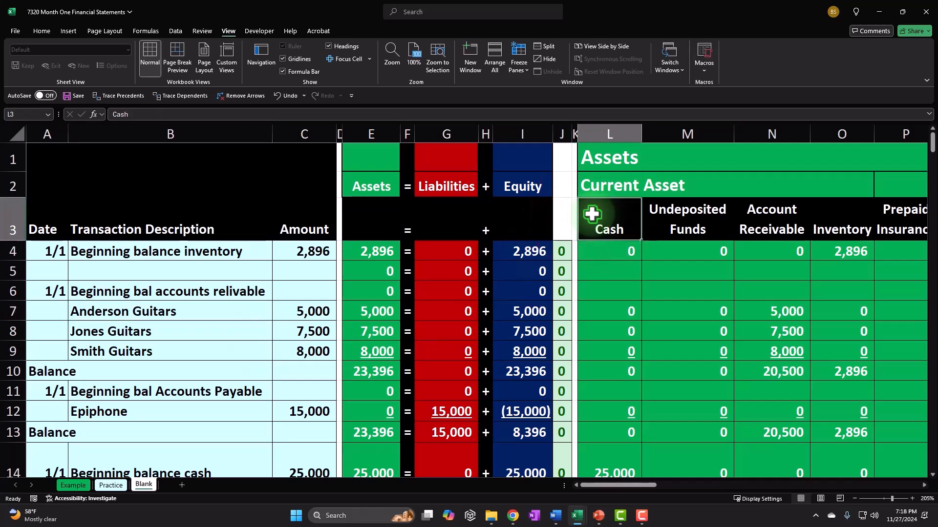
key(Right)
key(Right)
key(Right)
key(Right)
key(Right)
key(Right)
key(Right)
key(Right)
key(Right)
key(Right)
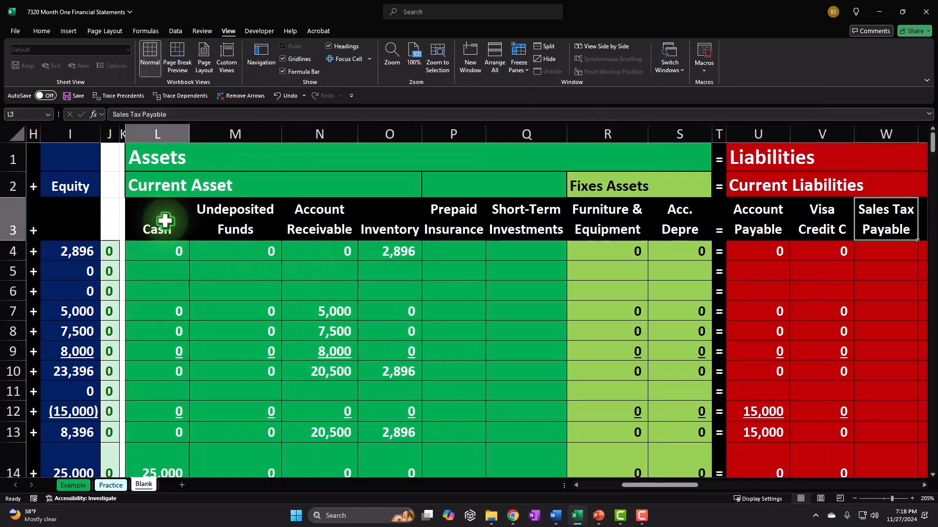
Copy the account headings L3:AM3 (Cash through Utilities) and paste them into row 4 at DX4
drag(164, 220, 871, 223)
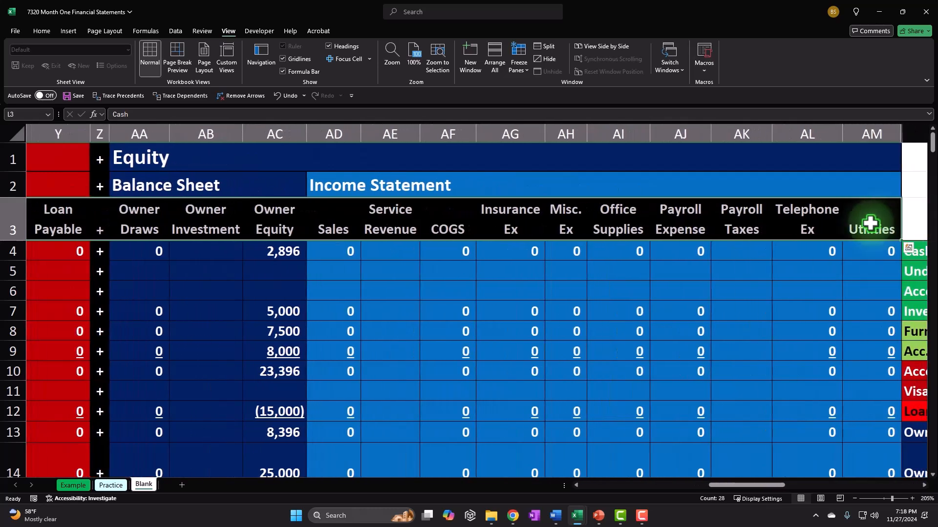
key(ctrl+c)
drag(774, 485, 851, 496)
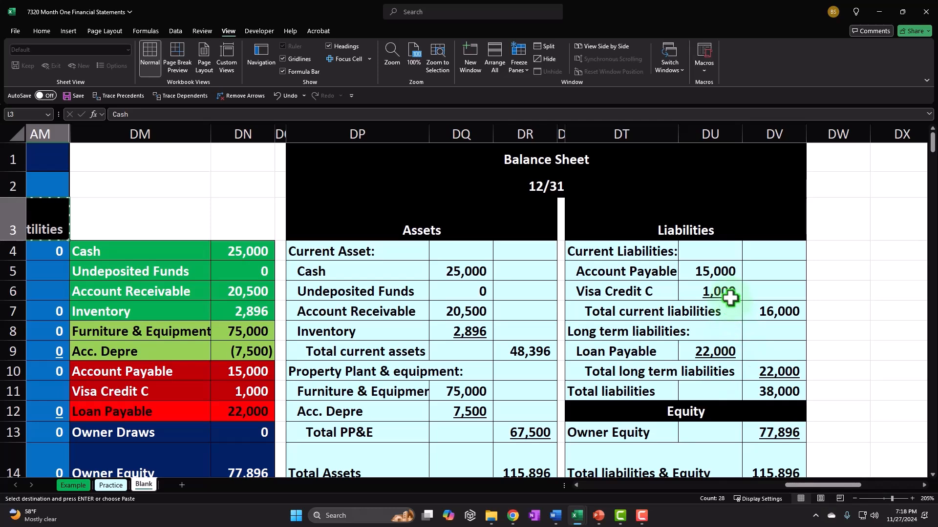
scroll(727, 290, down, 1)
scroll(726, 295, up, 1)
click(878, 254)
key(Right)
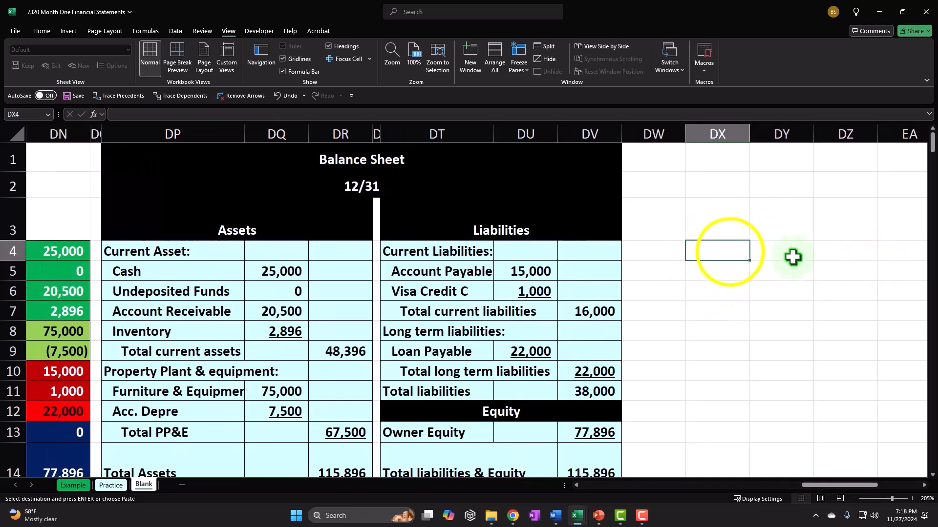
right_click(730, 252)
click(782, 165)
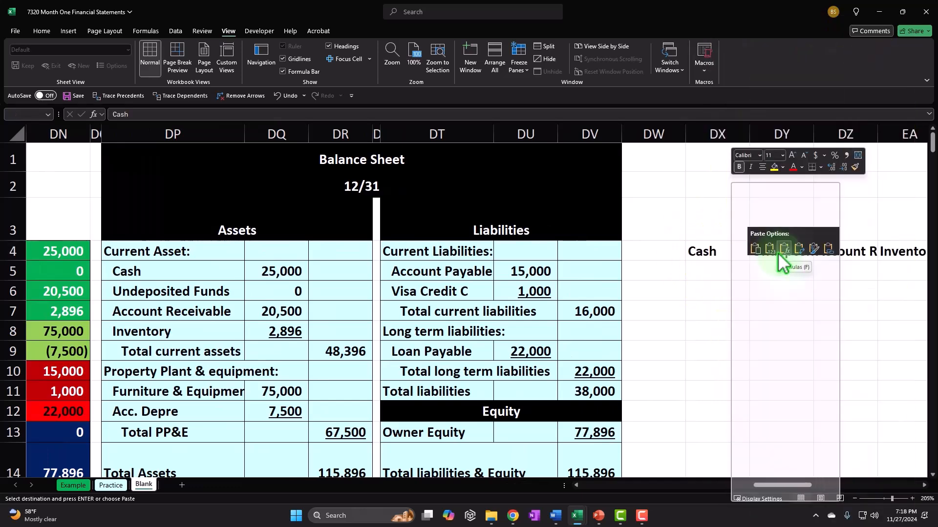
click(769, 251)
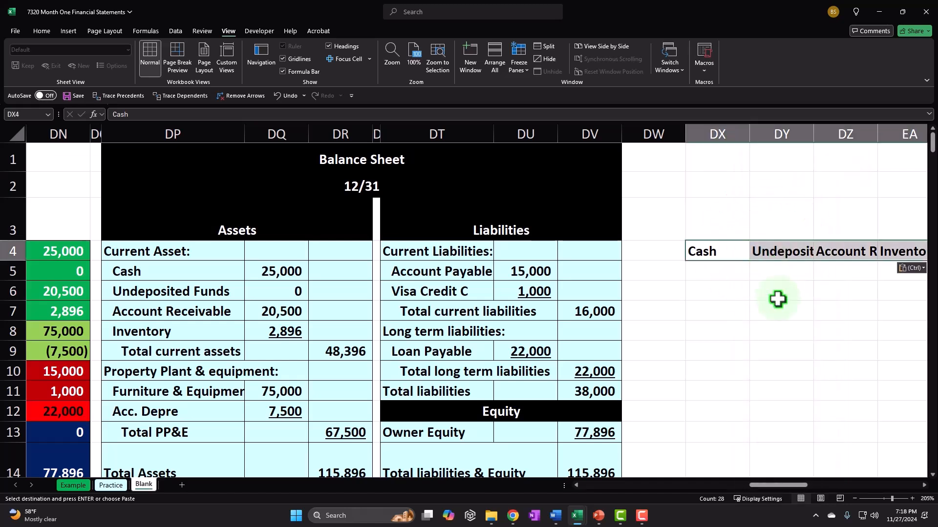
key(Left)
key(Left)
key(Left)
key(Left)
key(Left)
key(Left)
key(Left)
key(Left)
key(Left)
key(Left)
key(Left)
key(Left)
key(Left)
key(Left)
key(Left)
key(Left)
key(Left)
key(Left)
key(Left)
key(Left)
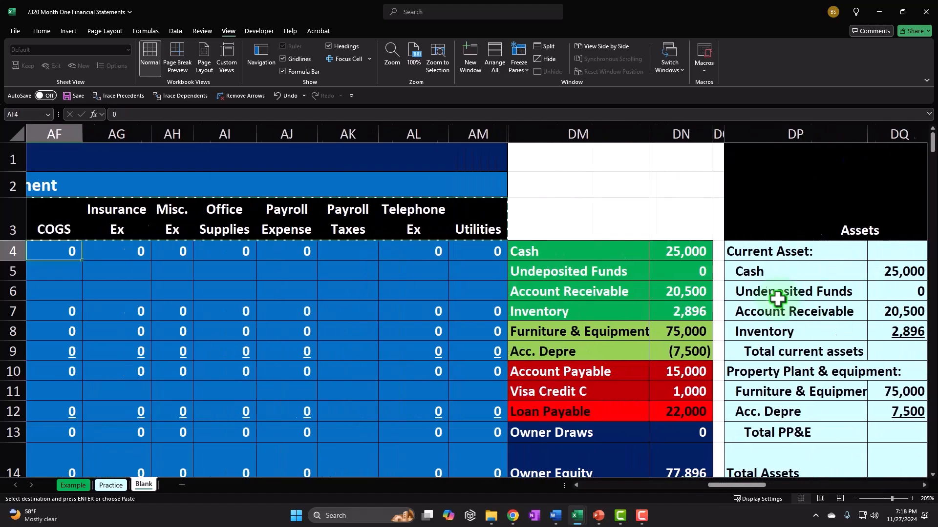
key(Left)
key(Left)
key(Left)
key(Left)
key(Left)
key(Left)
key(Left)
key(Left)
key(Left)
key(Left)
key(Left)
key(Left)
key(Left)
key(Left)
key(Left)
key(Left)
key(Left)
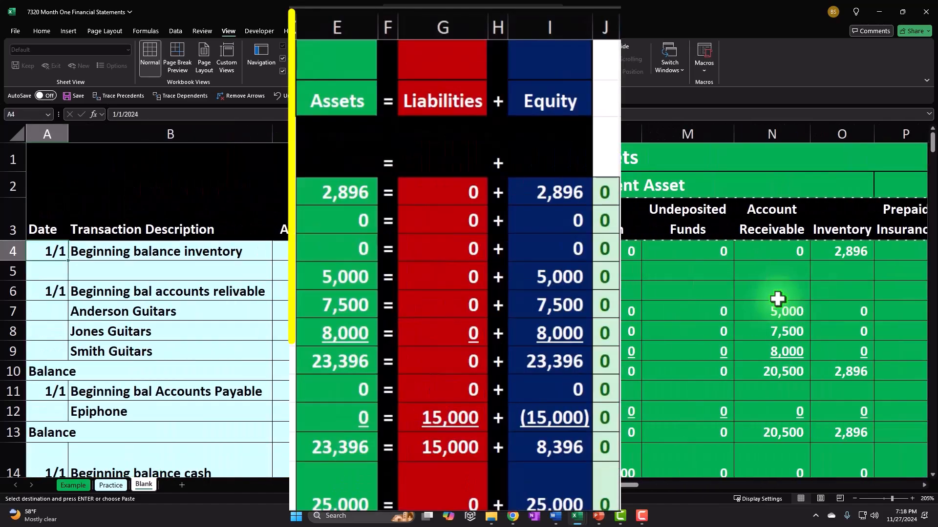
Paste the row 122 ending balances (L122:AM122) as values into row 5 from DX5
scroll(588, 376, down, 11)
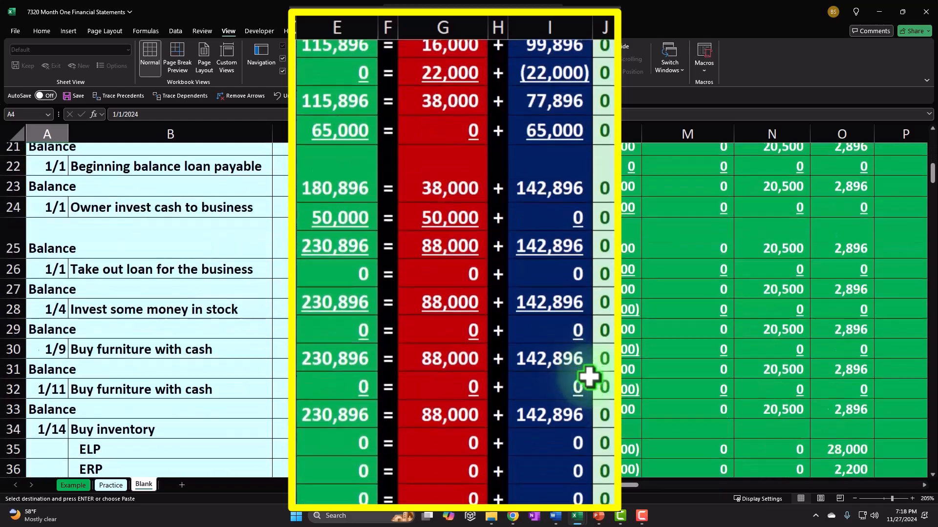
scroll(588, 376, down, 14)
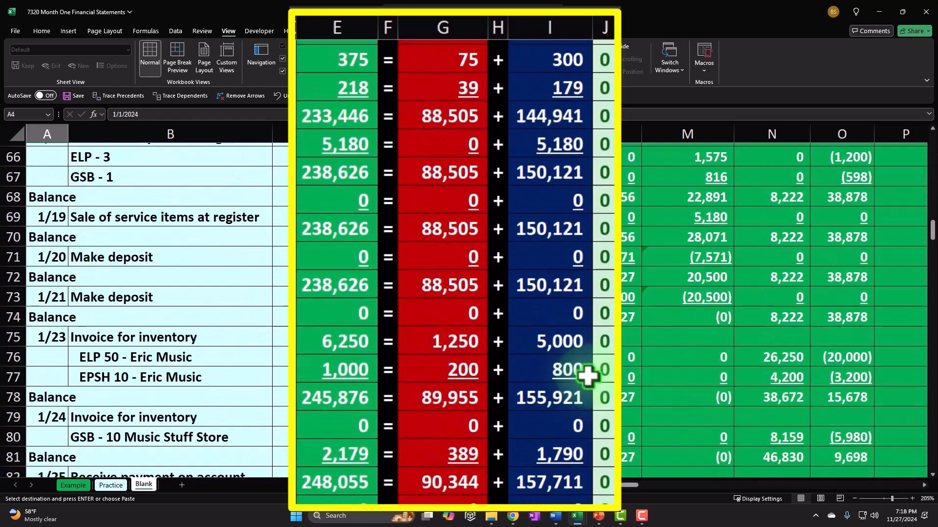
scroll(587, 376, down, 13)
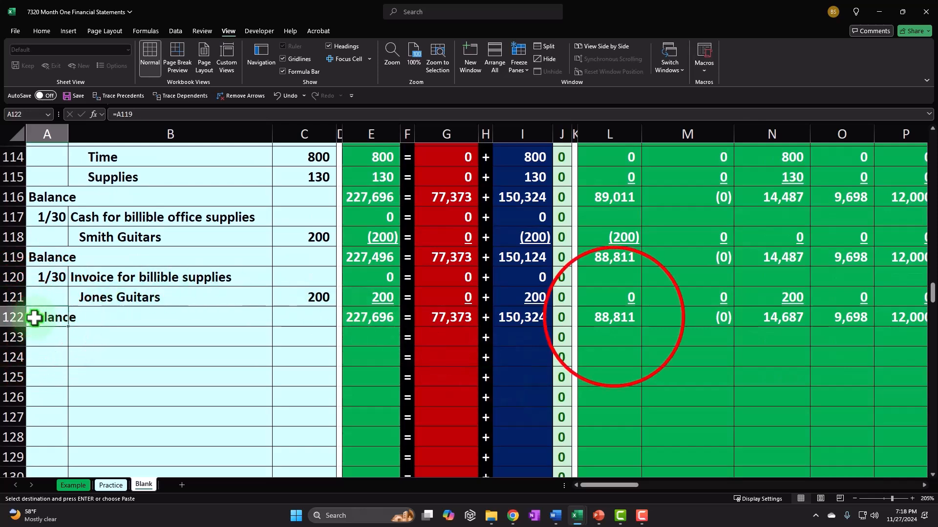
drag(687, 317, 906, 327)
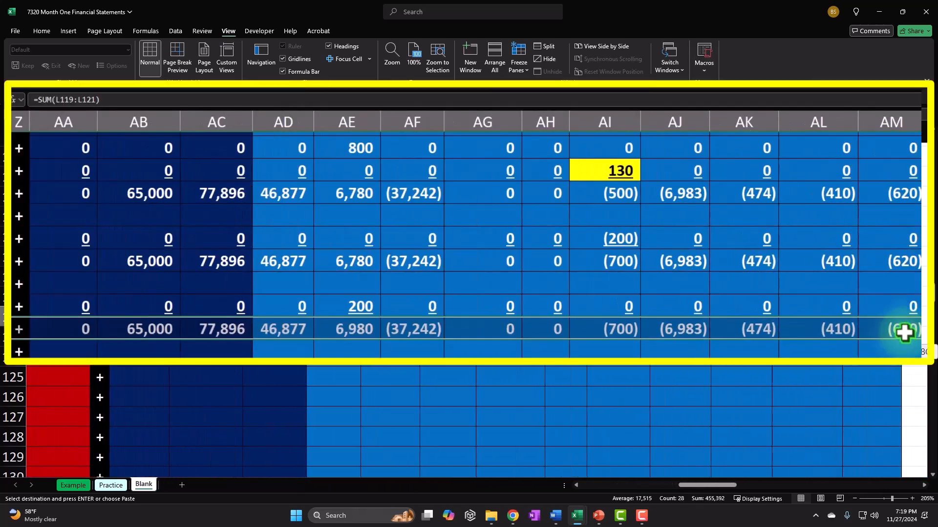
drag(718, 485, 794, 485)
scroll(777, 437, up, 20)
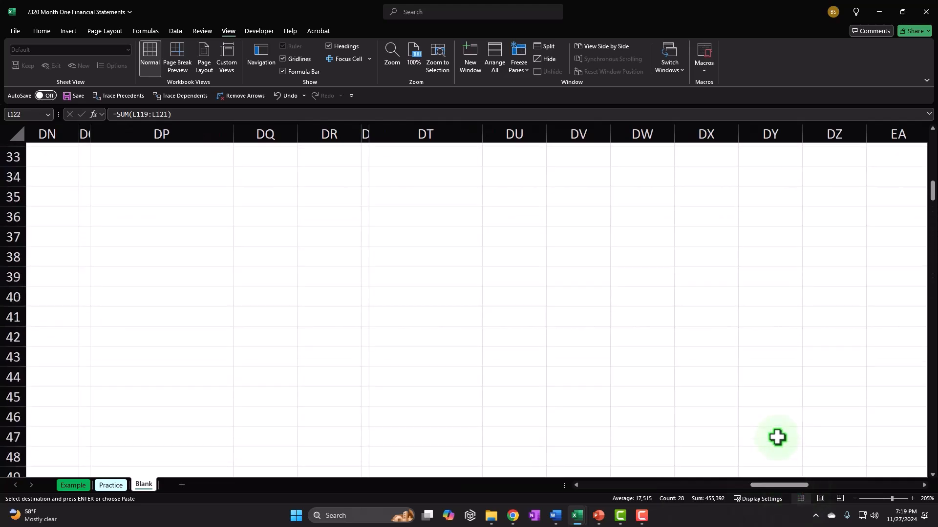
scroll(777, 438, up, 3)
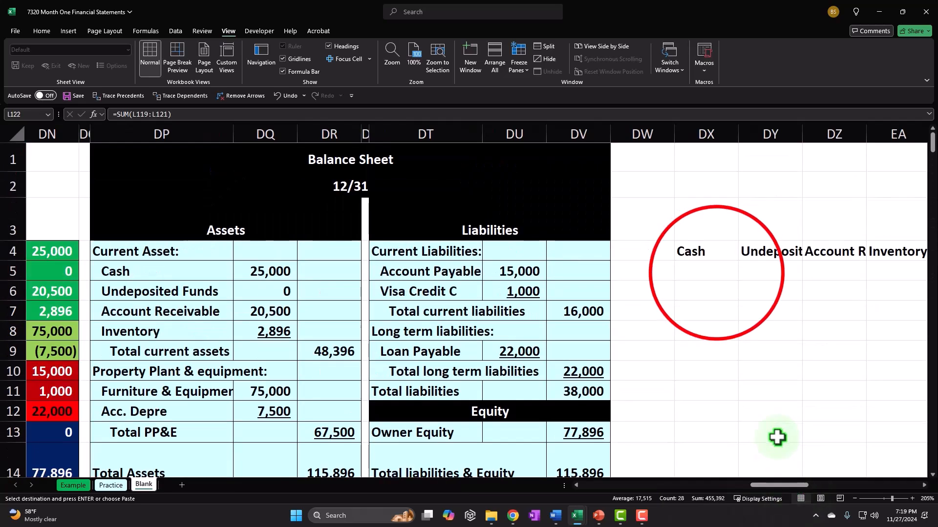
right_click(716, 273)
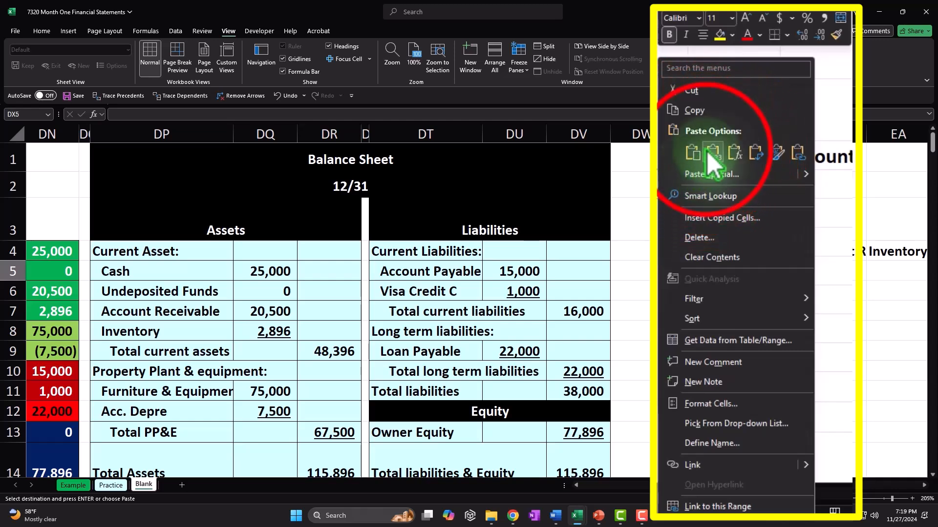
click(712, 153)
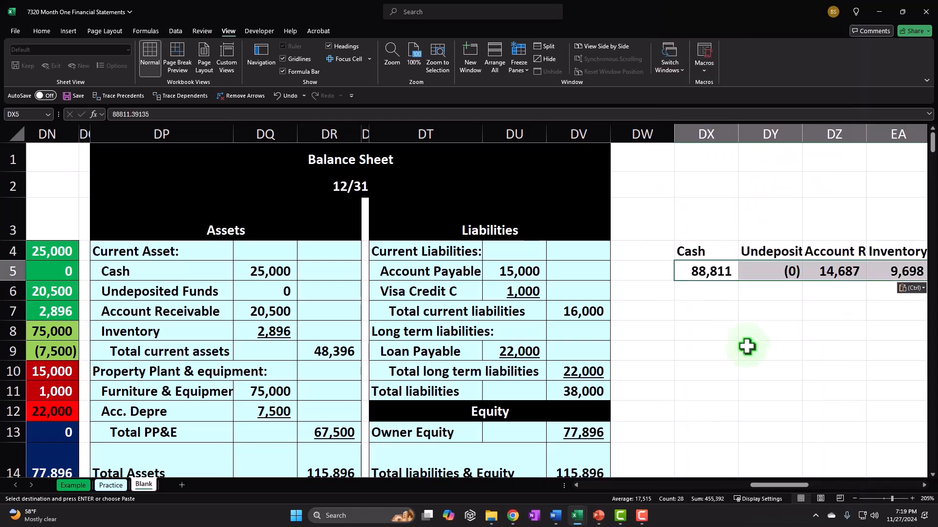
Review the pasted balances along row 5, e.g. Cash 88,811, Inventory 9,698, Sales 46,877
key(Right)
key(Right)
key(Right)
key(Right)
key(Right)
key(Right)
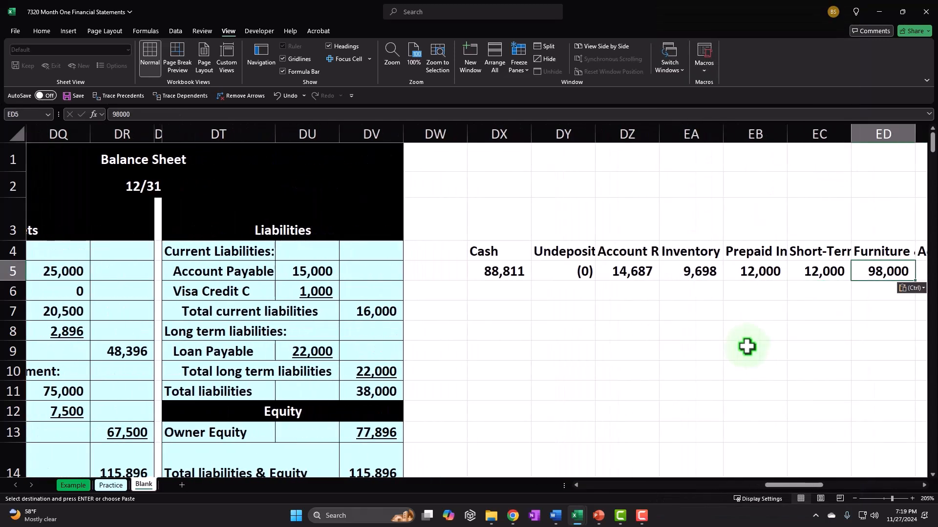
key(Right)
key(Right)
key(Right)
key(Right)
key(Right)
key(Right)
key(Right)
key(Right)
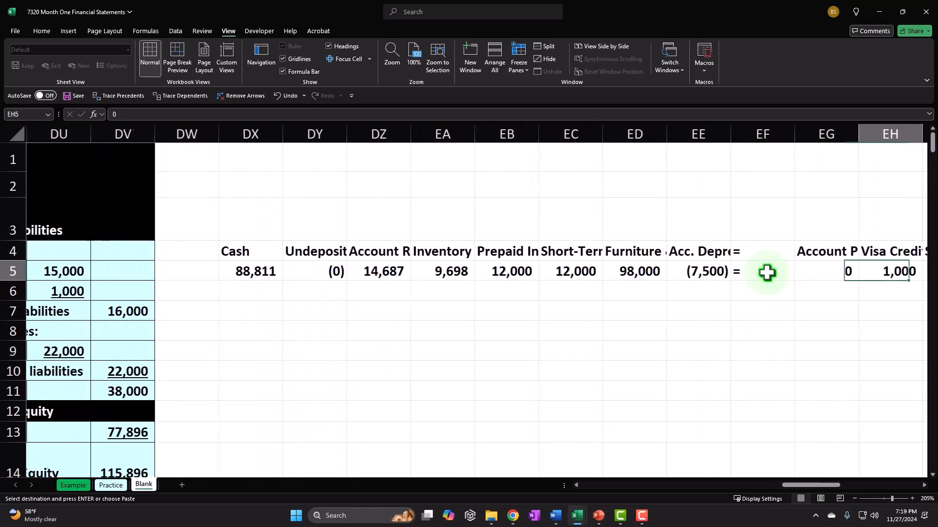
key(Right)
key(Right)
key(Right)
key(Right)
key(Right)
key(Right)
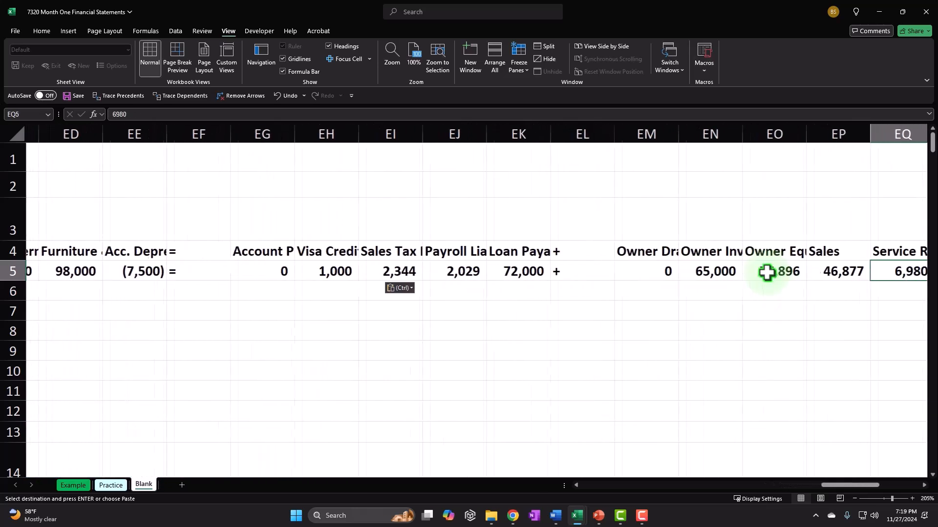
key(Right)
key(Right)
key(Left)
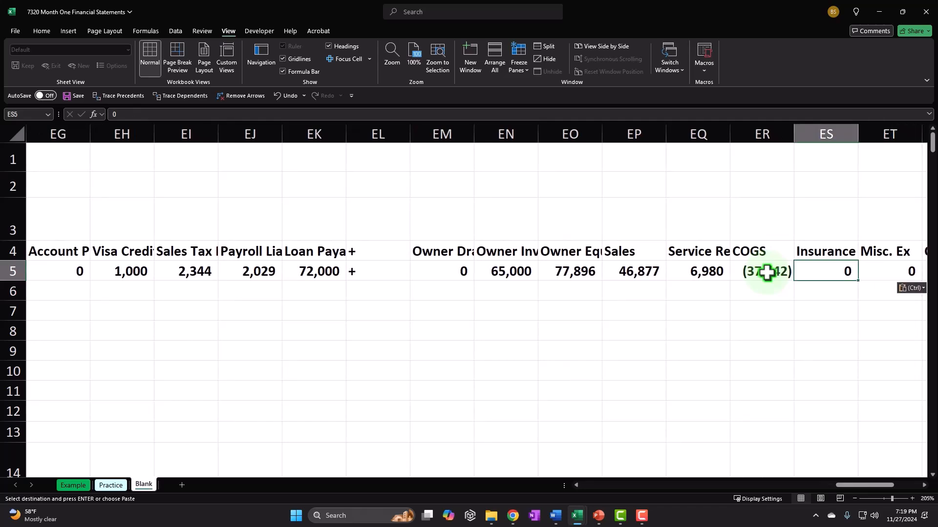
key(Left)
key(Left)
key(Left)
key(Left)
key(Left)
key(Left)
key(Left)
key(Left)
key(Left)
key(Left)
key(Left)
key(Left)
key(Left)
key(Left)
key(Left)
key(Left)
key(Left)
key(Left)
key(Left)
key(Left)
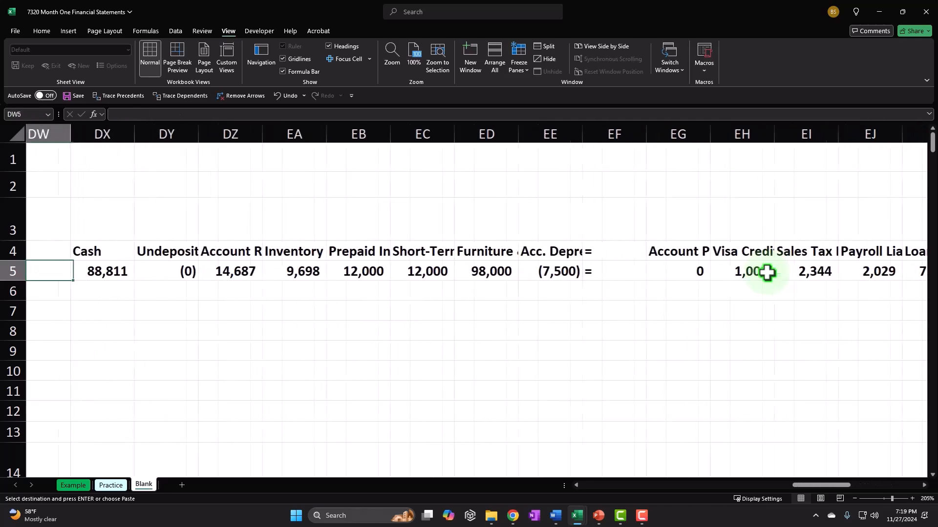
key(Left)
key(Left)
key(Left)
key(Left)
key(Left)
key(Left)
key(Left)
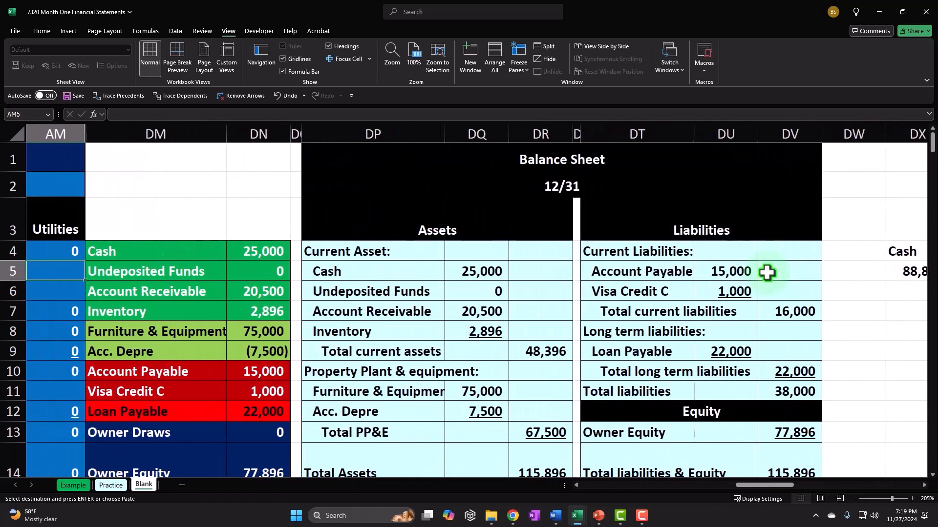
Copy the colour-coded account list DM4:DN14, Cash through Owner Equity
mouse_move(130, 250)
mouse_down()
mouse_move(203, 320)
mouse_move(245, 442)
mouse_up()
drag(328, 478, 331, 512)
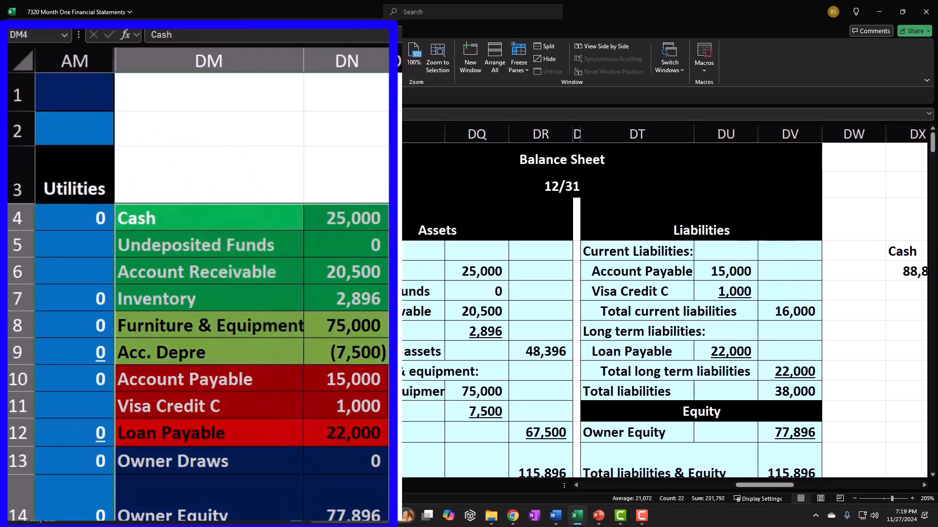
key(ctrl+c)
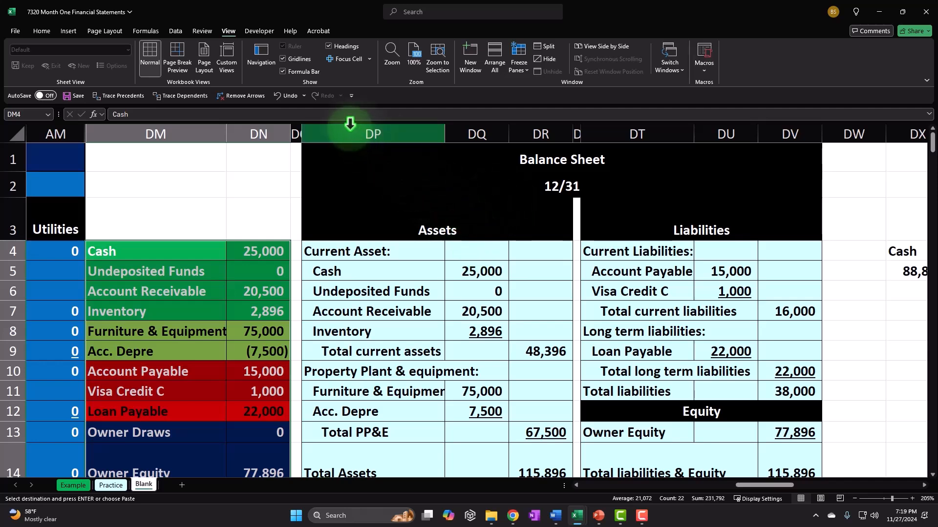
Hide the old balance sheet columns DP through DV
click(329, 138)
drag(329, 138, 789, 142)
right_click(443, 213)
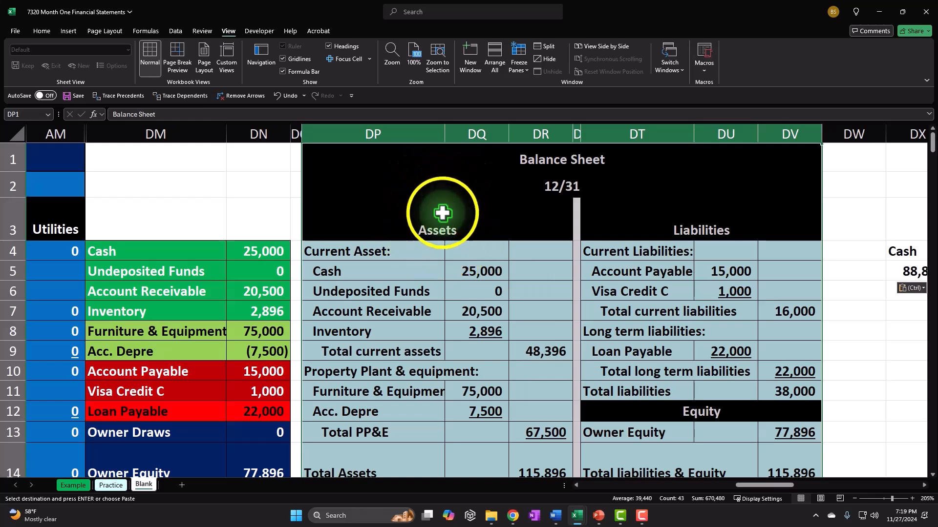
click(390, 134)
drag(382, 129, 798, 142)
right_click(798, 141)
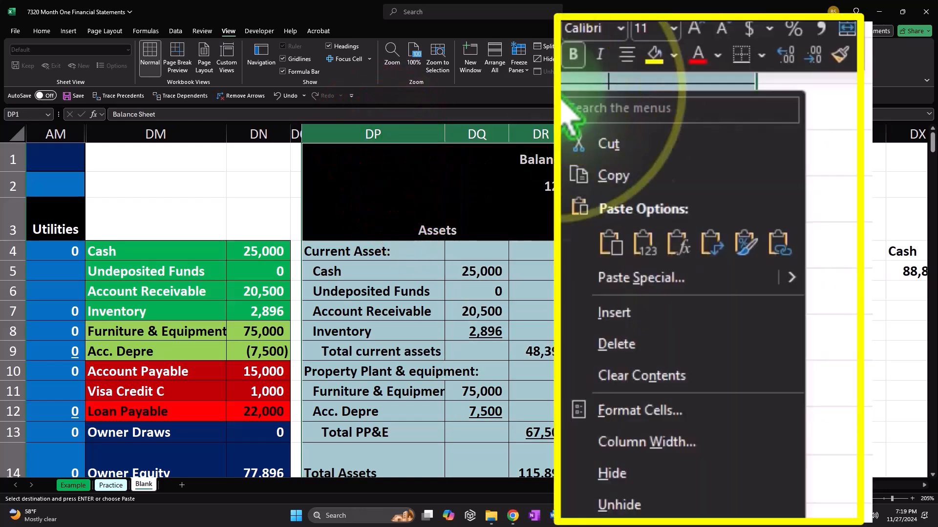
click(651, 473)
click(651, 393)
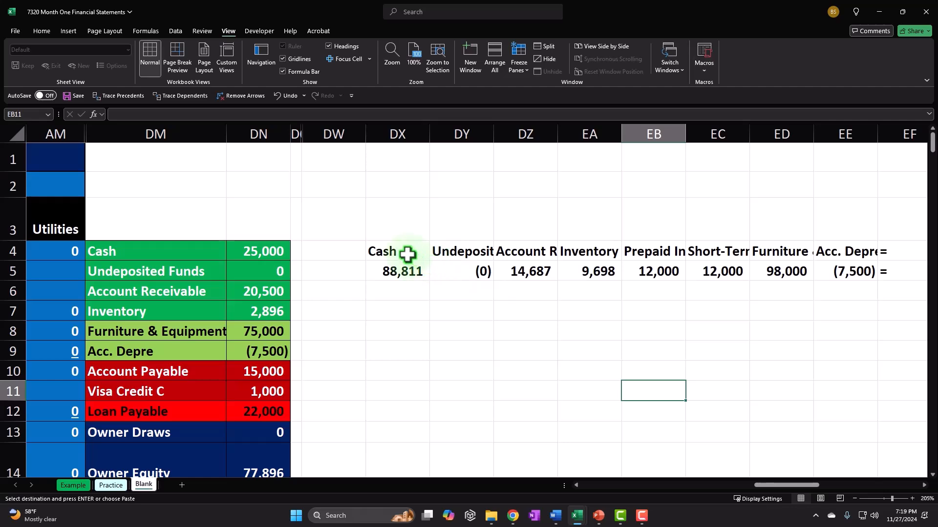
Transpose the row 4 headings down column DX from DX7, autofit DX, and select row 5 balances
drag(407, 253, 821, 254)
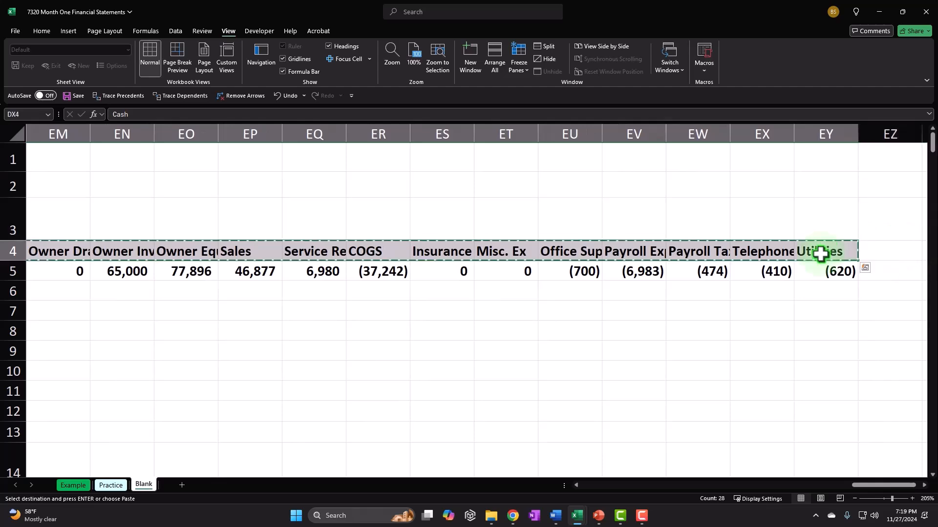
drag(867, 485, 759, 489)
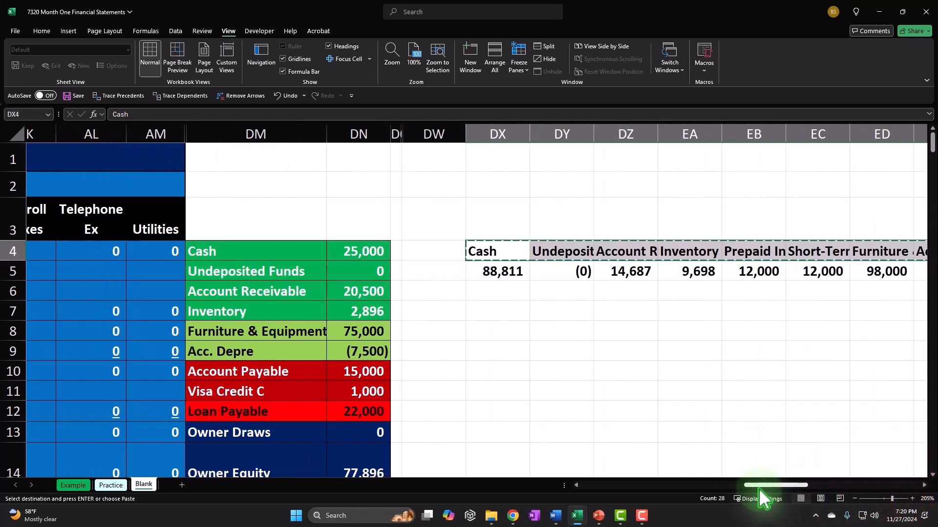
click(492, 309)
right_click(492, 310)
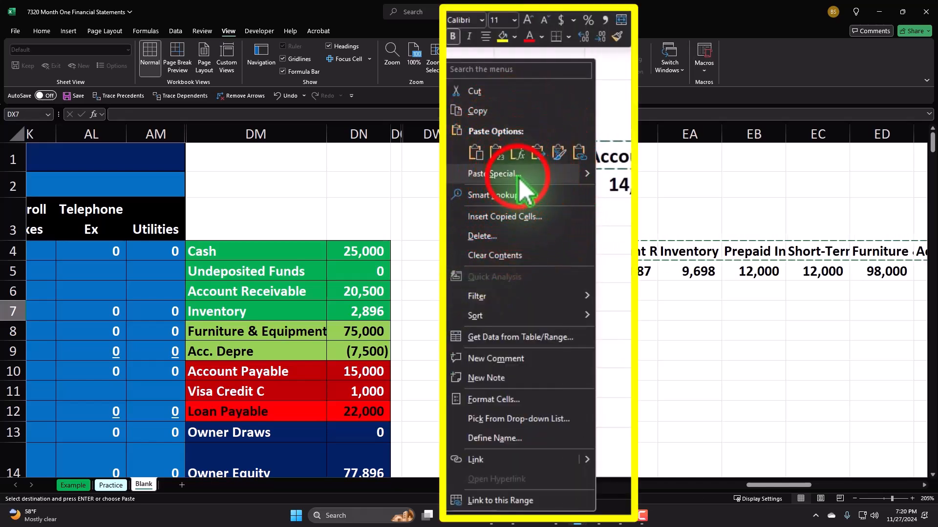
click(547, 266)
click(683, 414)
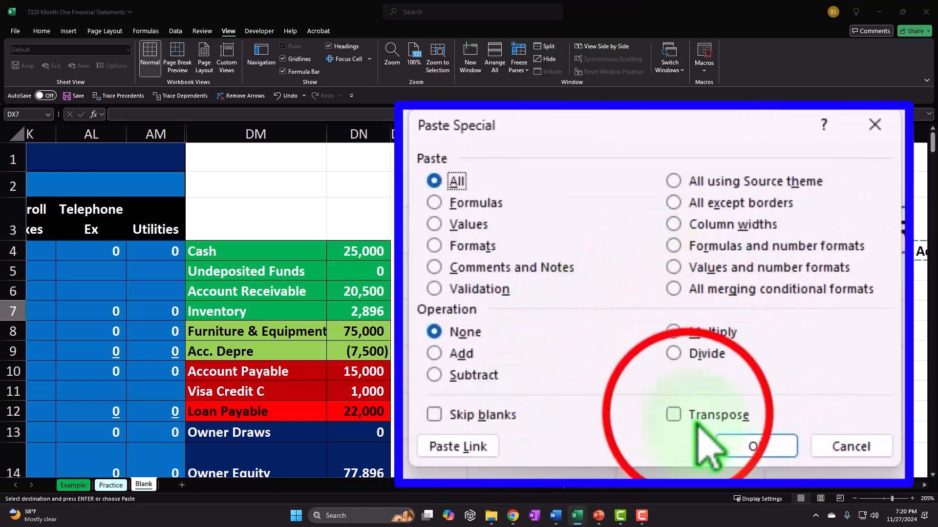
click(755, 447)
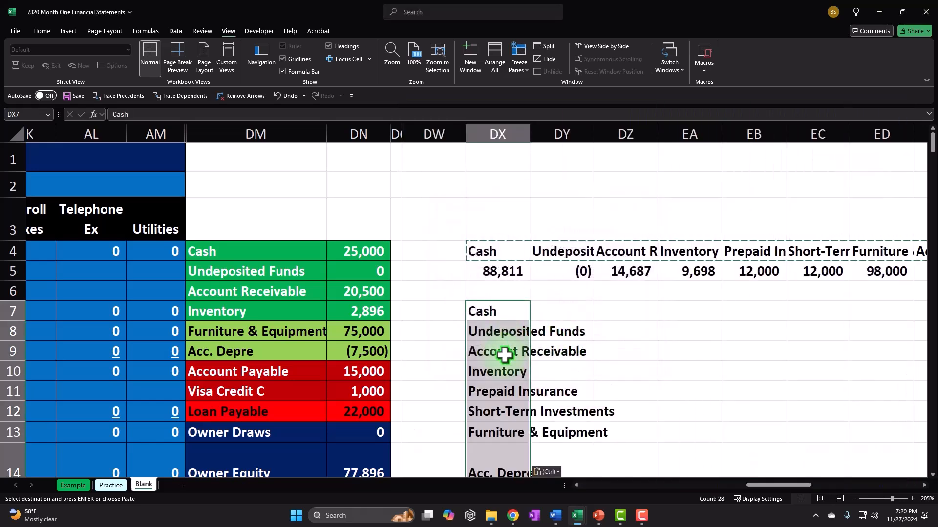
double_click(529, 138)
drag(545, 273, 831, 268)
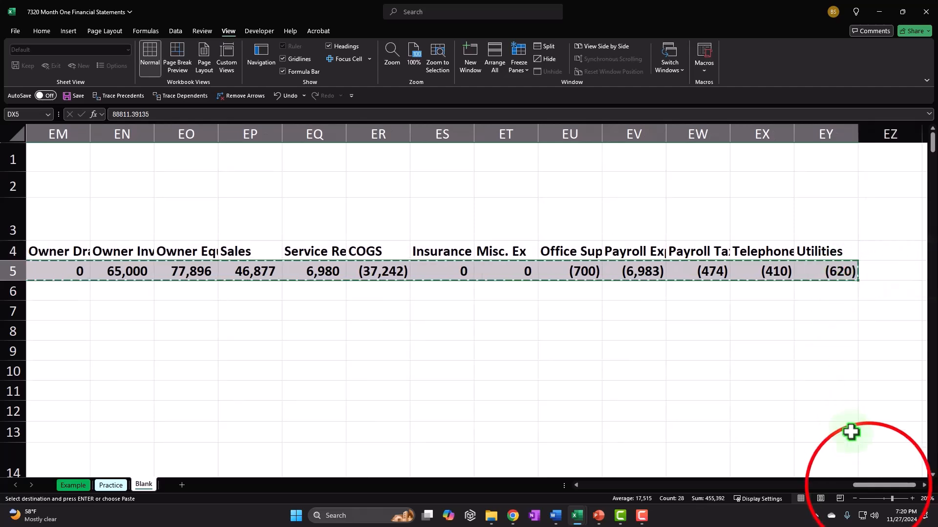
Transpose-paste the balances down column DY from DY7, Cash 88,811 to Utilities (620)
drag(863, 486, 769, 488)
right_click(519, 308)
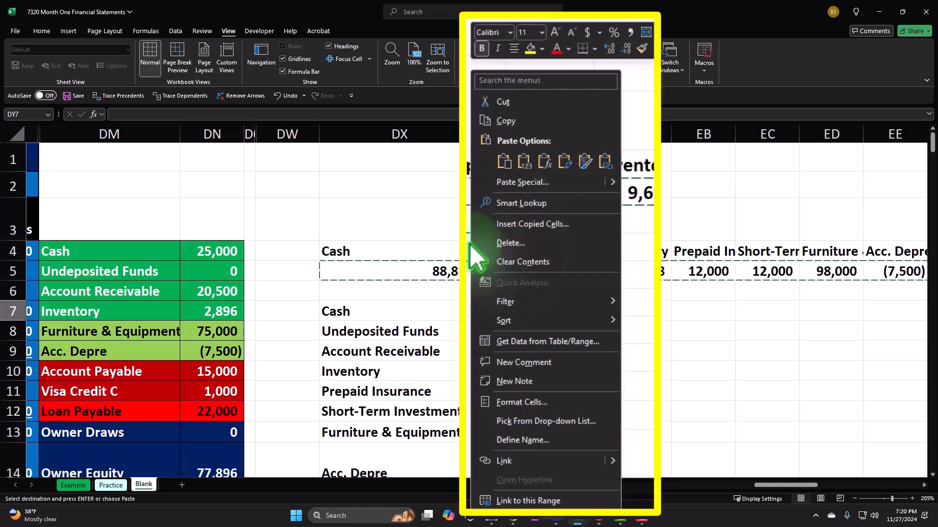
click(547, 184)
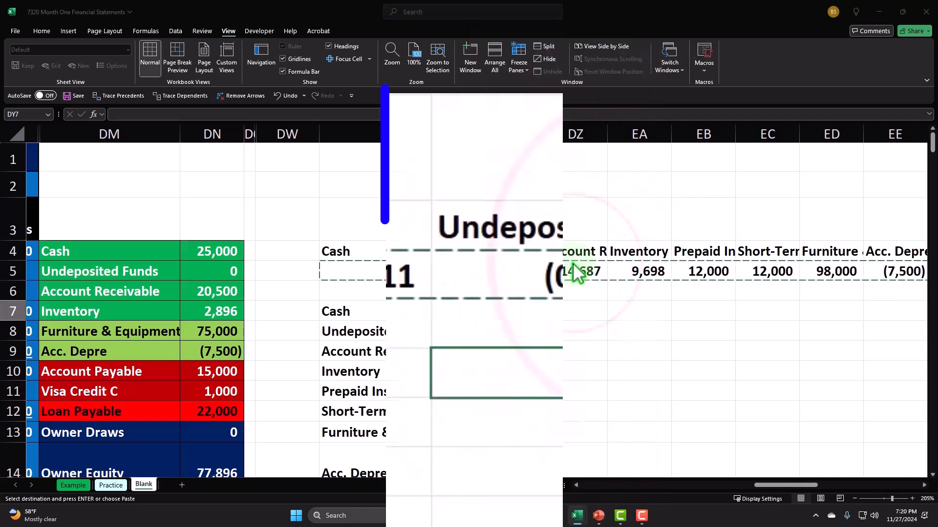
click(680, 415)
click(768, 449)
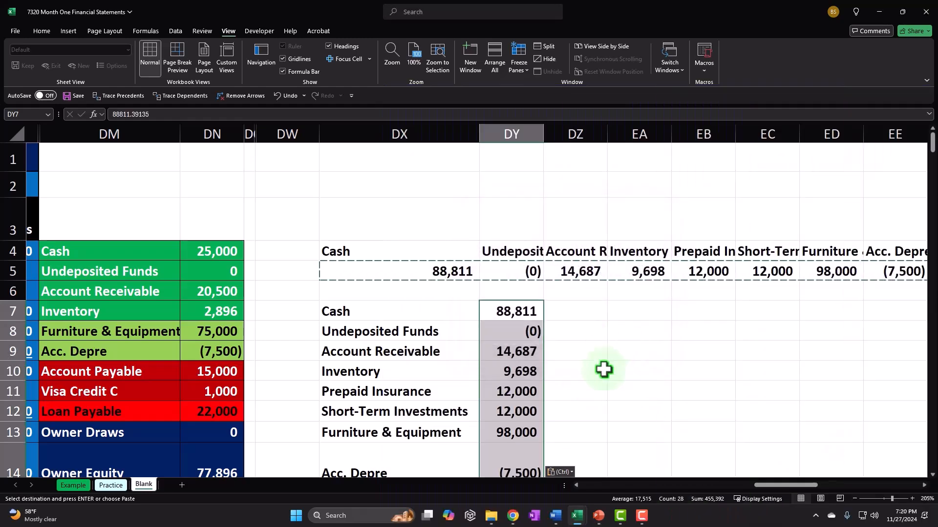
Clear the original horizontal headings and balances in rows 4–5
scroll(604, 370, down, 8)
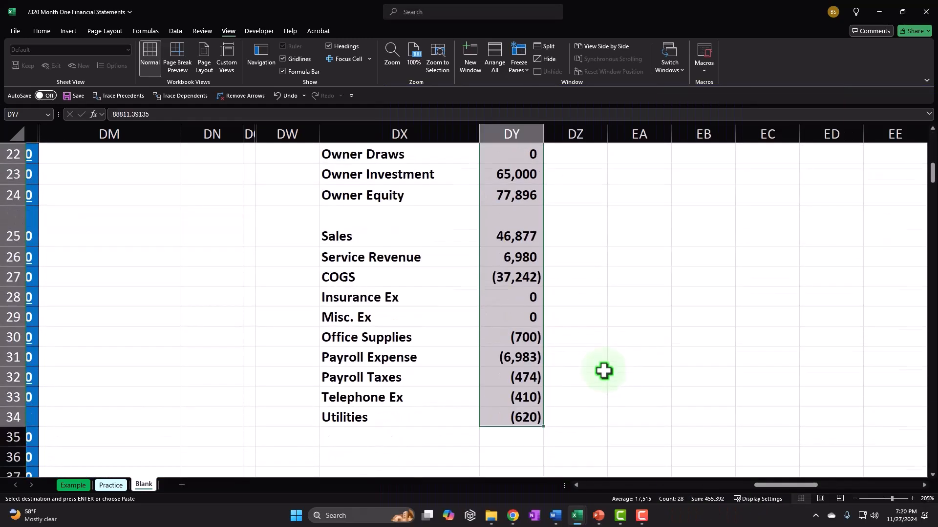
scroll(429, 382, up, 8)
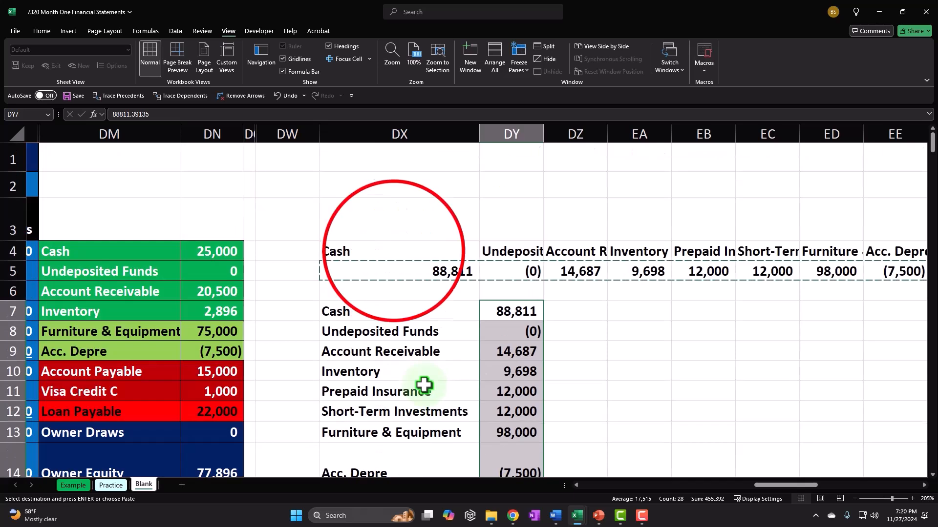
drag(408, 259, 855, 269)
key(Delete)
Move the vertical account list up so Cash starts at DX4
key(Left)
key(Left)
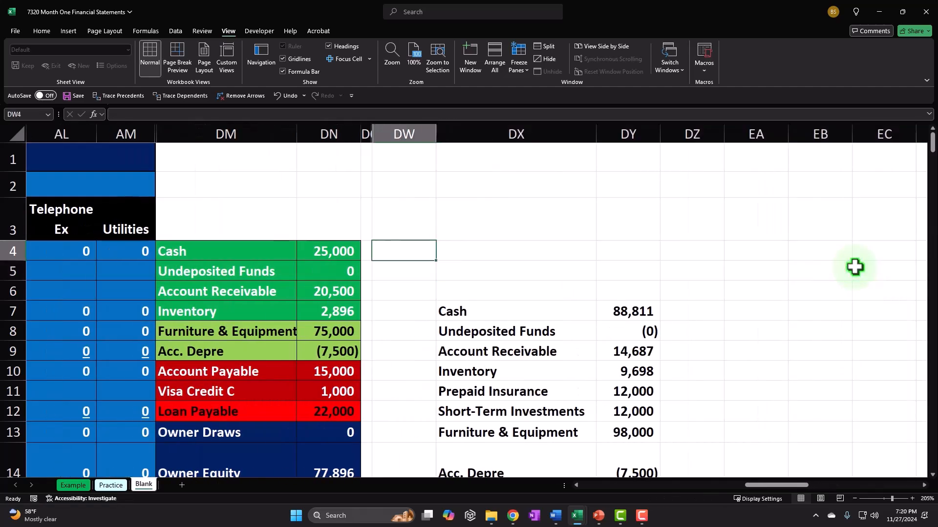
drag(515, 264, 683, 429)
scroll(682, 428, up, 7)
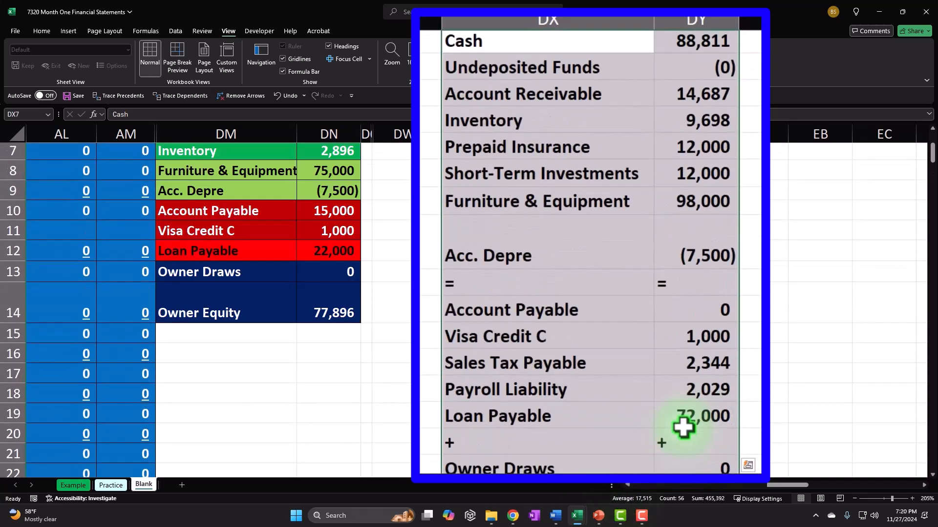
drag(505, 241, 511, 193)
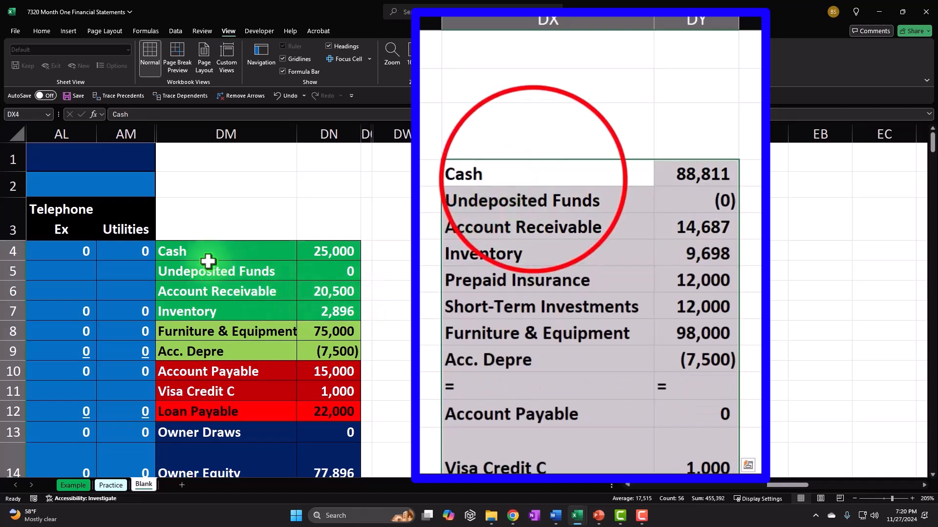
click(532, 180)
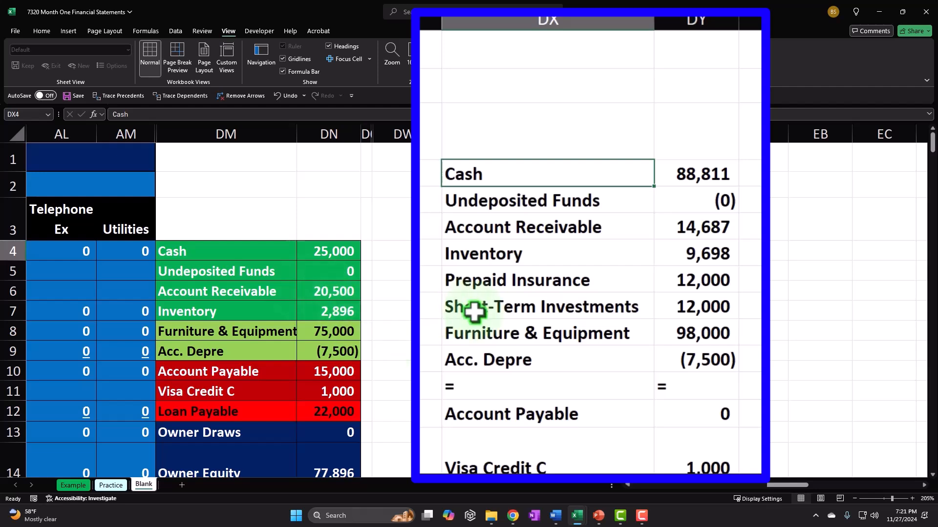
Select the current asset rows, Cash through Short-Term Investments (DX4:DY9)
drag(523, 168, 707, 331)
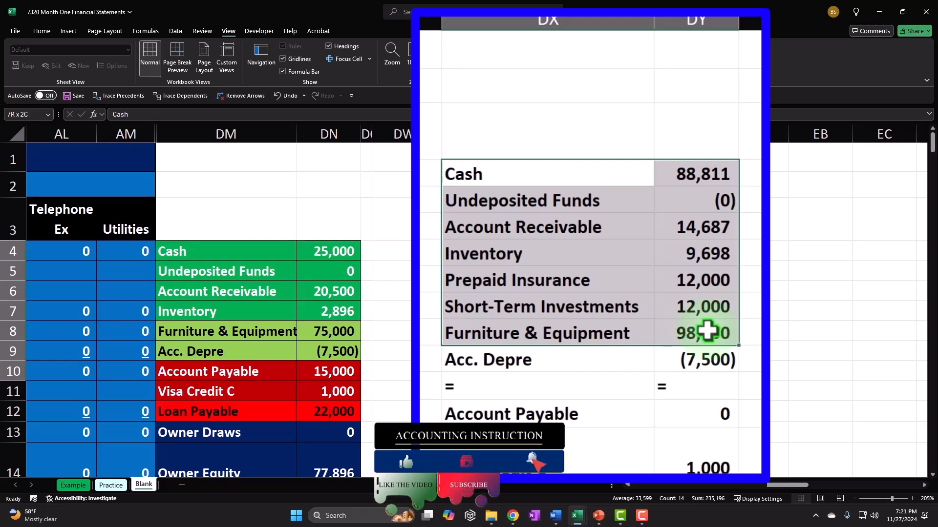
drag(707, 332, 708, 332)
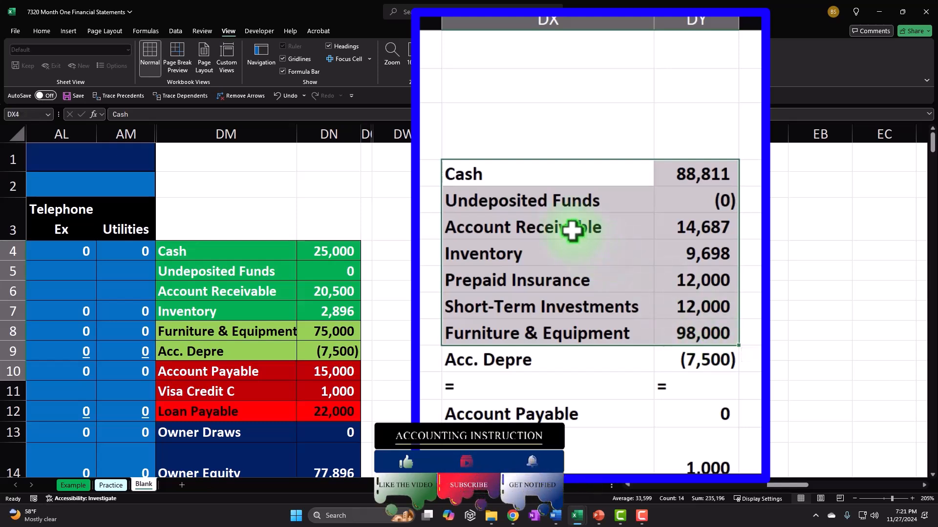
drag(522, 171, 597, 342)
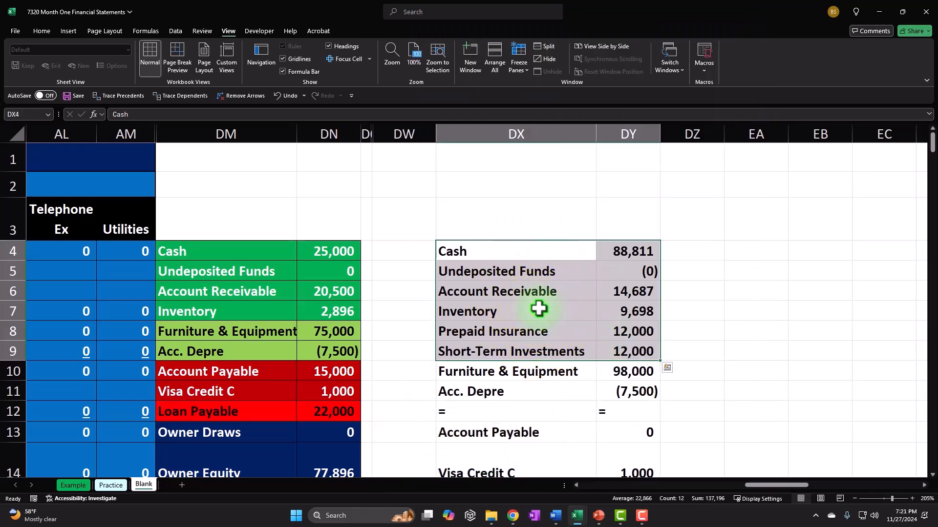
Fill Cash through Short-Term Investments green with white text
right_click(539, 308)
click(591, 151)
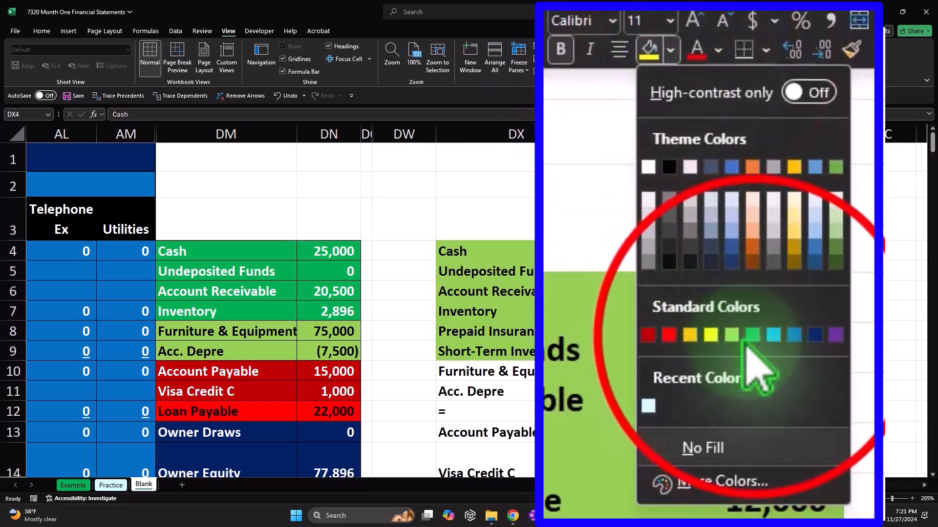
click(752, 335)
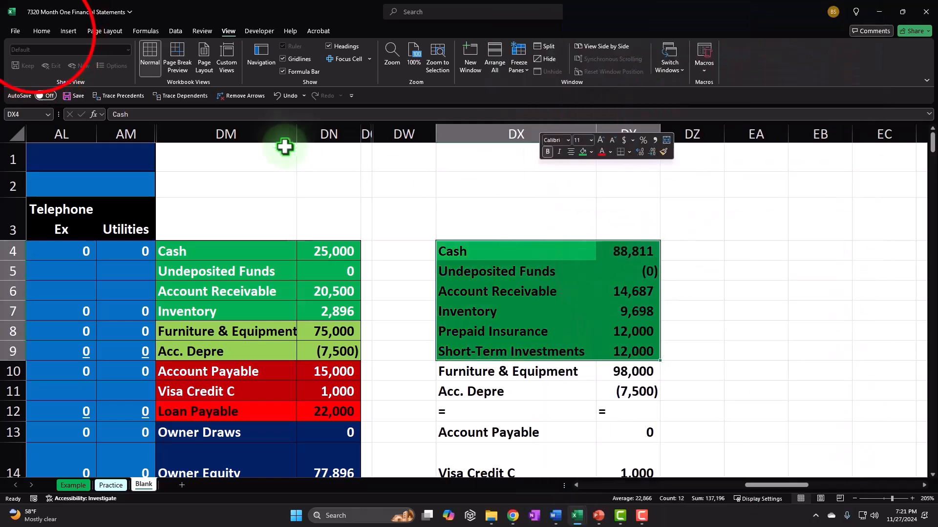
click(41, 31)
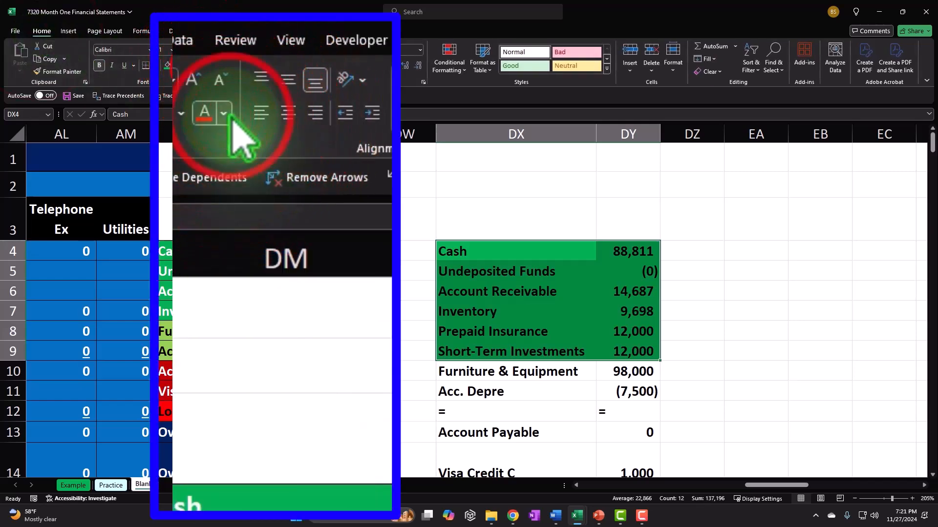
click(197, 65)
click(185, 127)
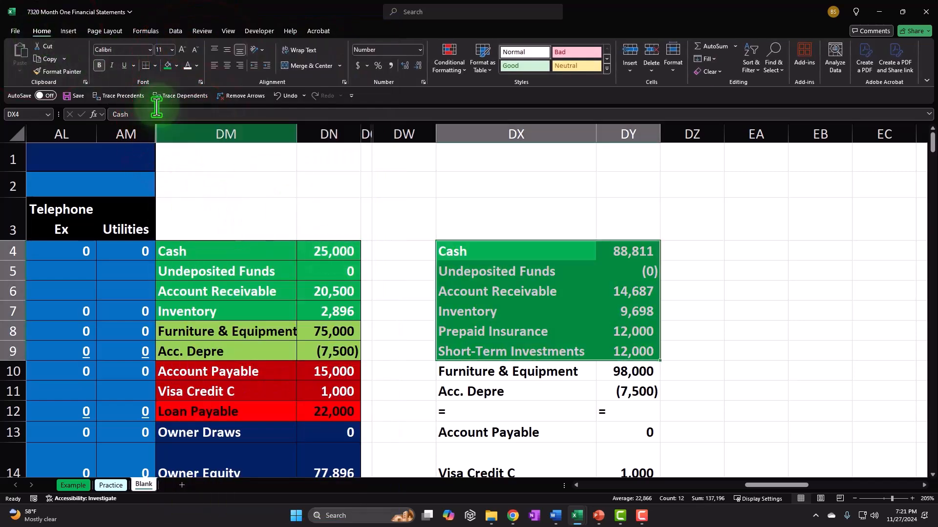
Give the current asset block DX4:DY9 an outside border and all borders
click(155, 65)
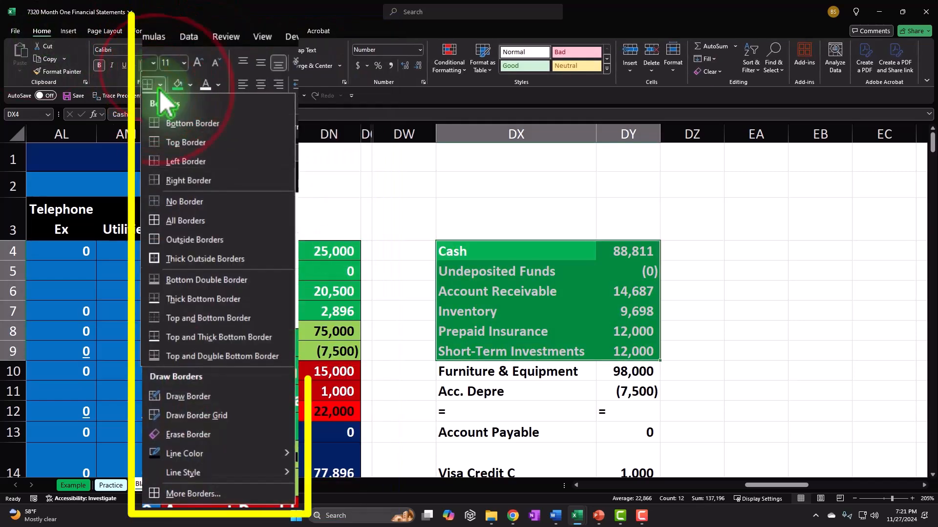
click(177, 240)
click(505, 373)
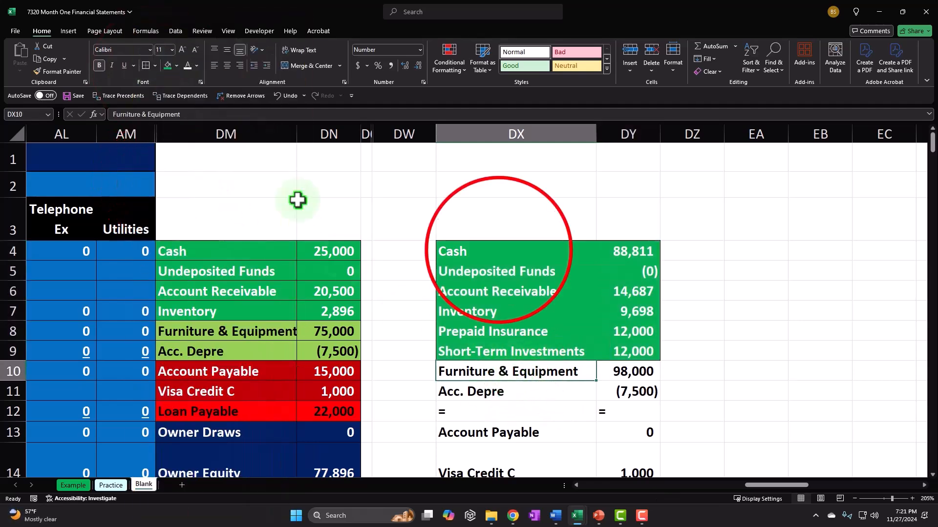
drag(503, 251, 630, 351)
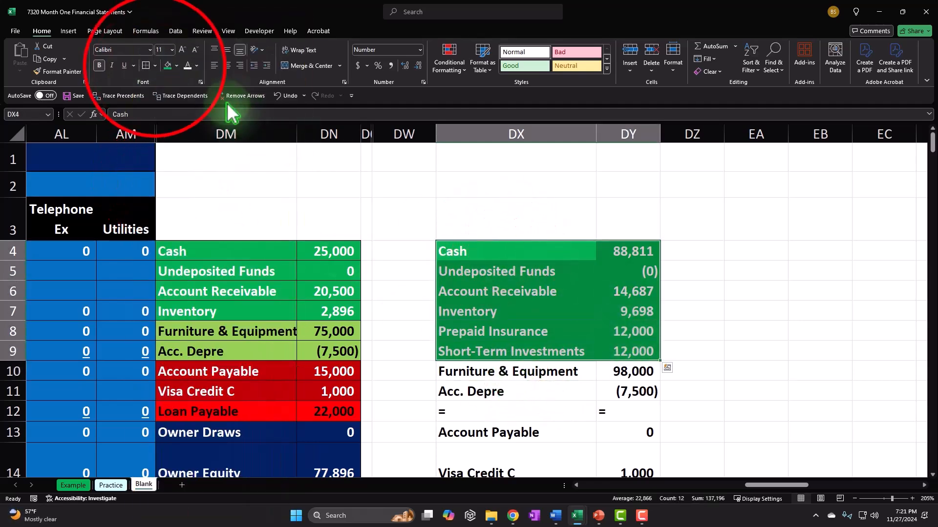
click(155, 65)
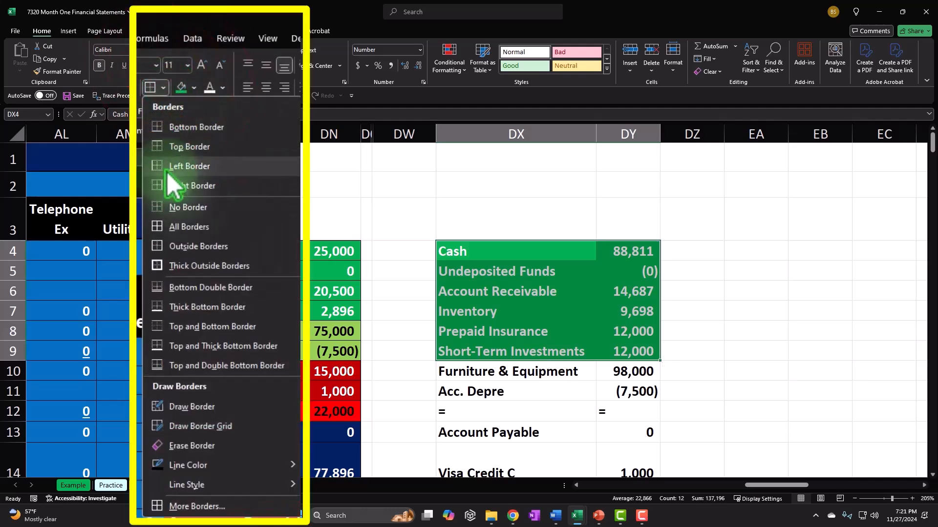
click(179, 225)
Fill the Furniture & Equipment and Acc. Depre rows light green
drag(529, 371, 601, 392)
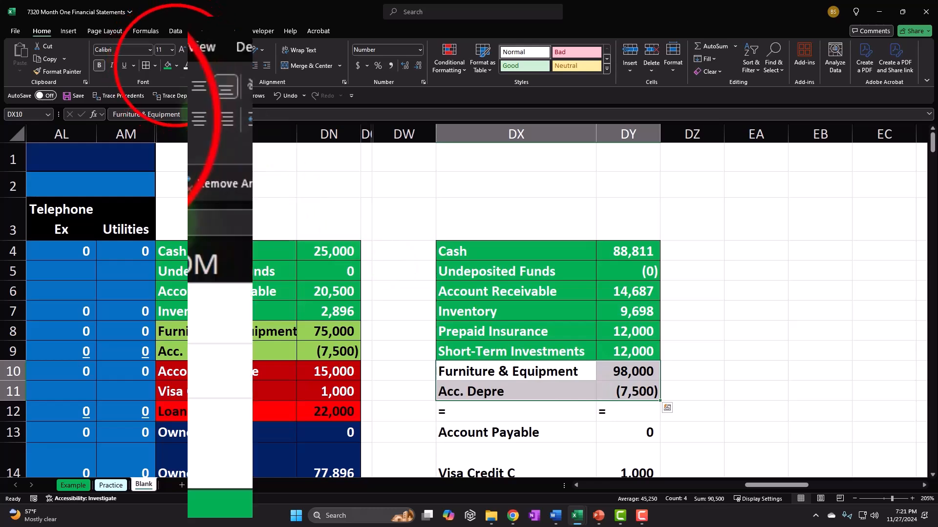
click(176, 66)
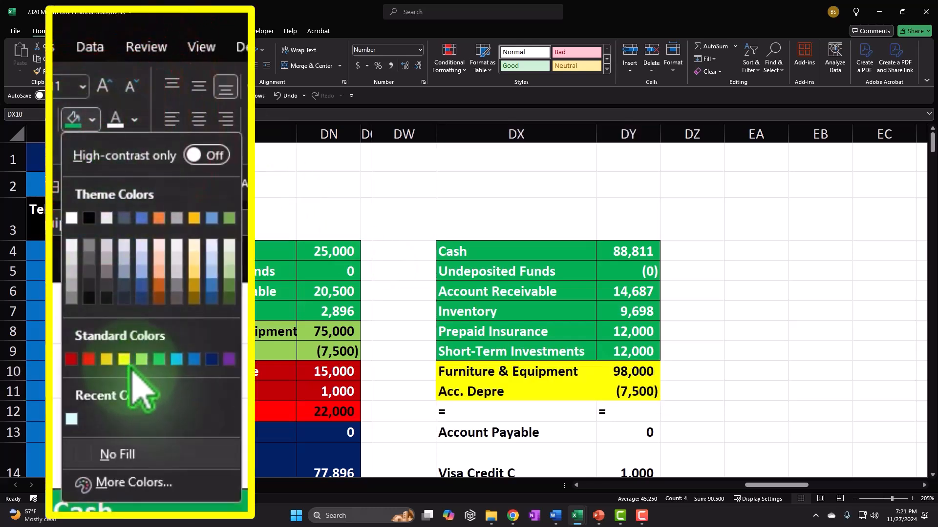
click(142, 359)
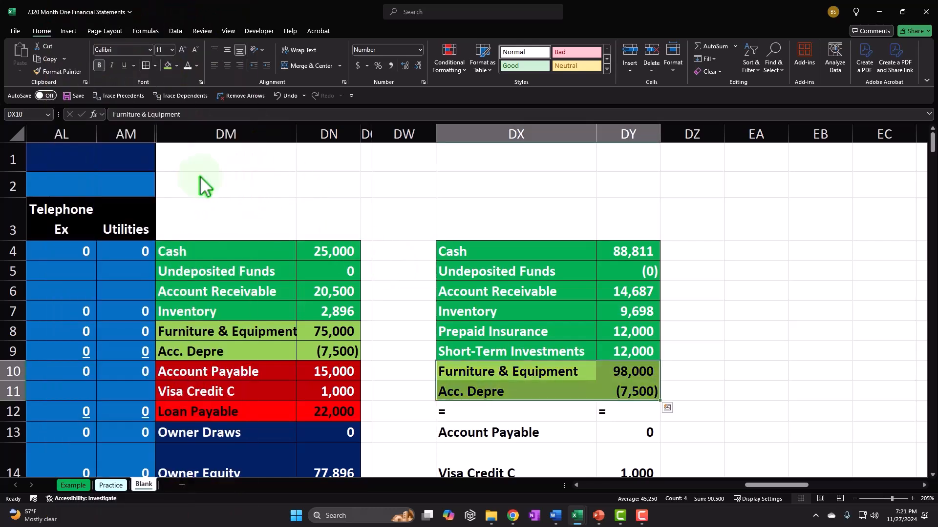
Fill the liabilities block, Account Payable through Loan Payable, dark red
scroll(680, 356, down, 1)
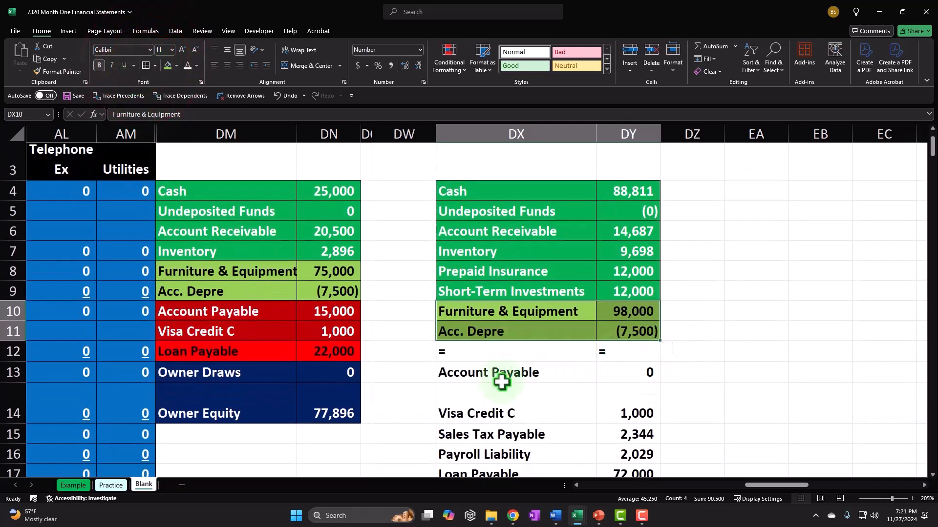
scroll(489, 374, down, 2)
drag(474, 250, 615, 353)
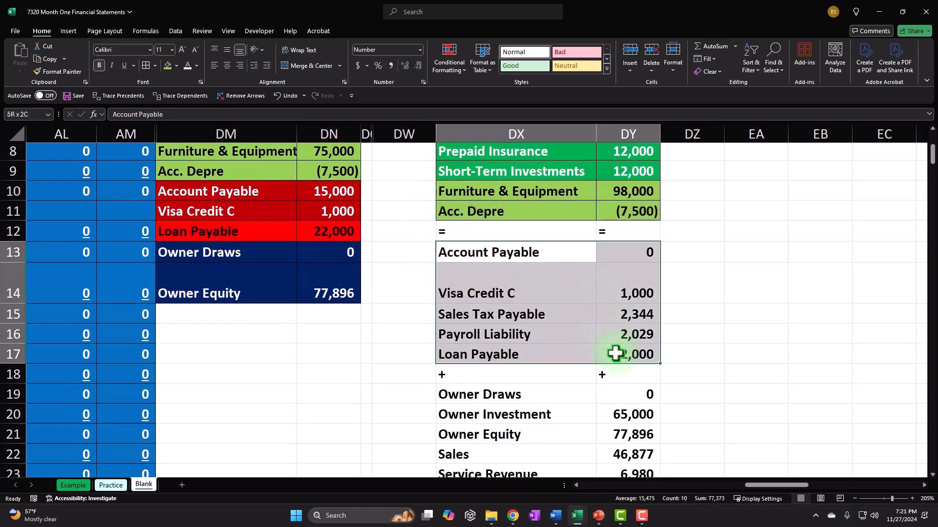
click(177, 65)
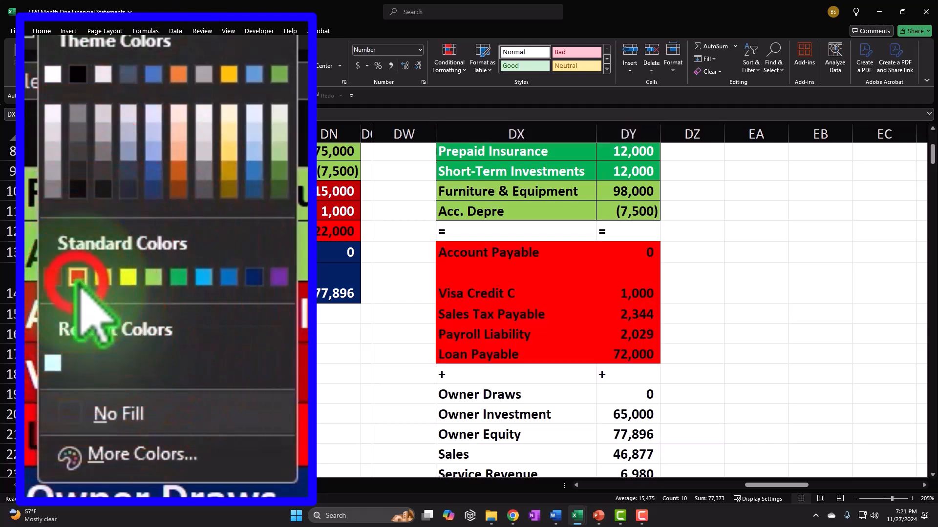
click(77, 278)
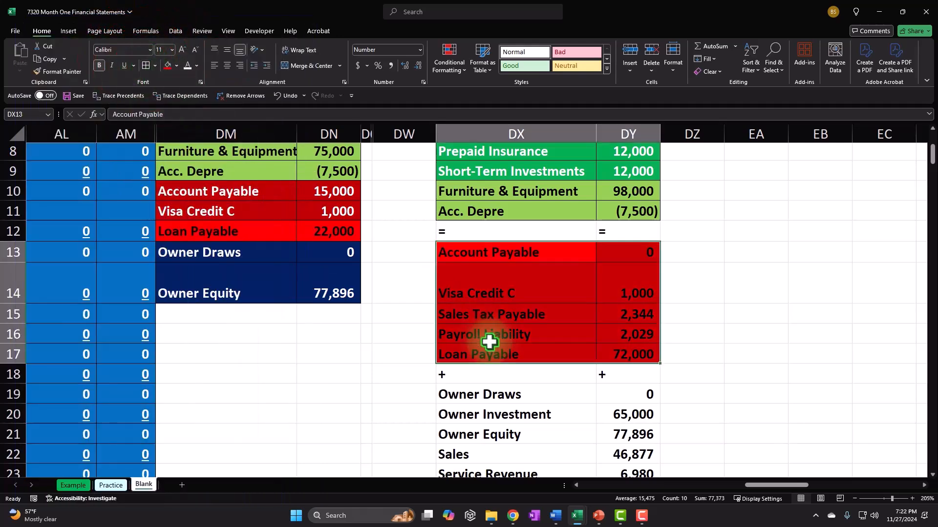
scroll(489, 342, down, 2)
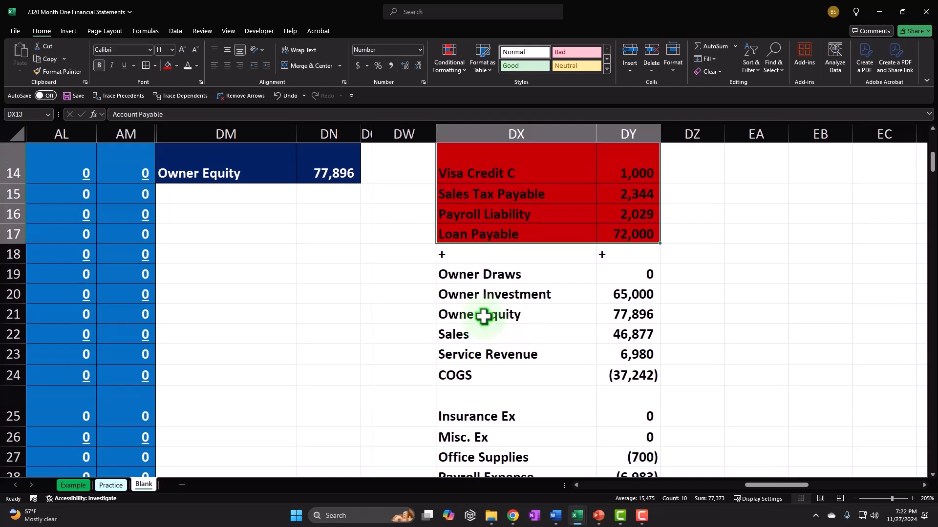
scroll(461, 275, up, 3)
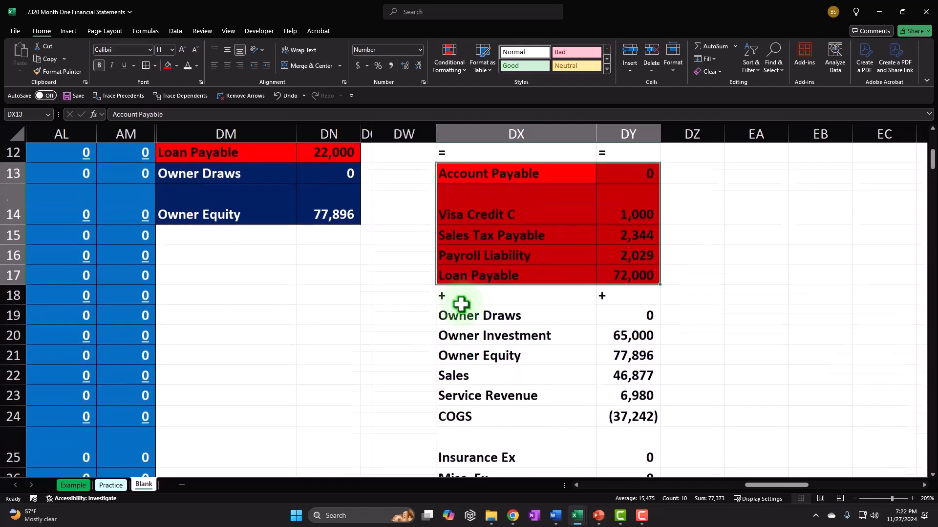
drag(477, 416, 643, 413)
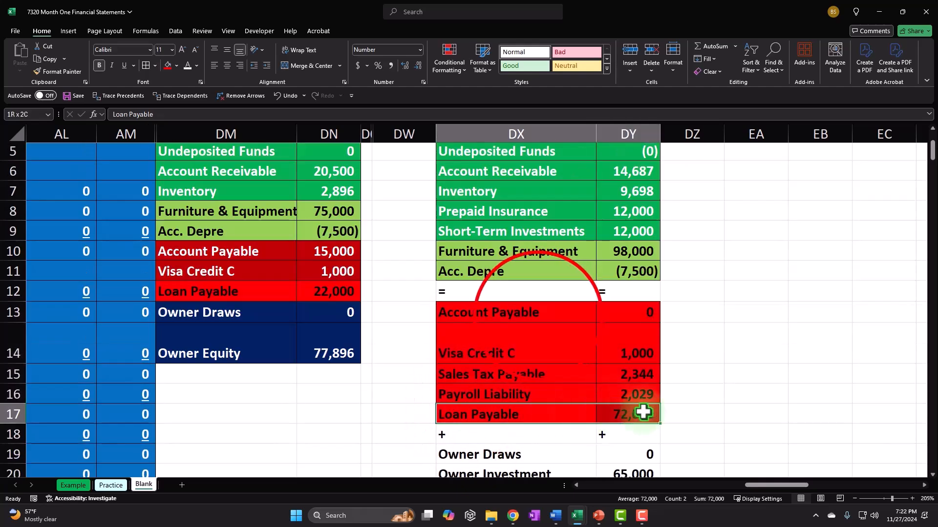
drag(547, 313, 608, 415)
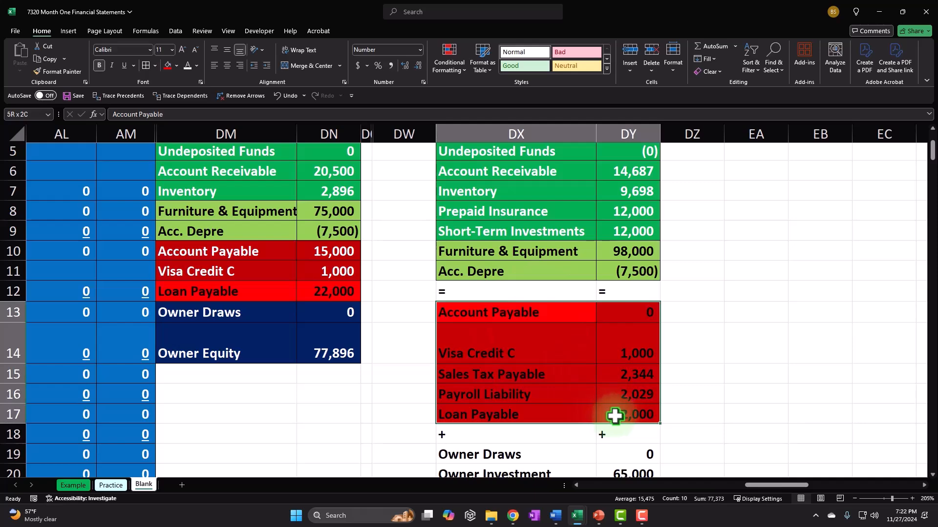
click(176, 66)
click(166, 179)
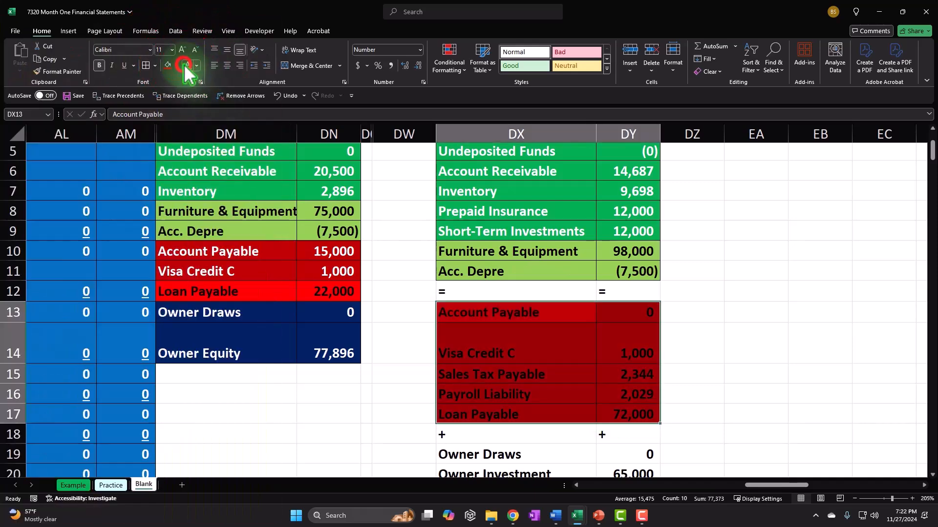
Make the Loan Payable row bright red with dark text
drag(506, 415, 600, 413)
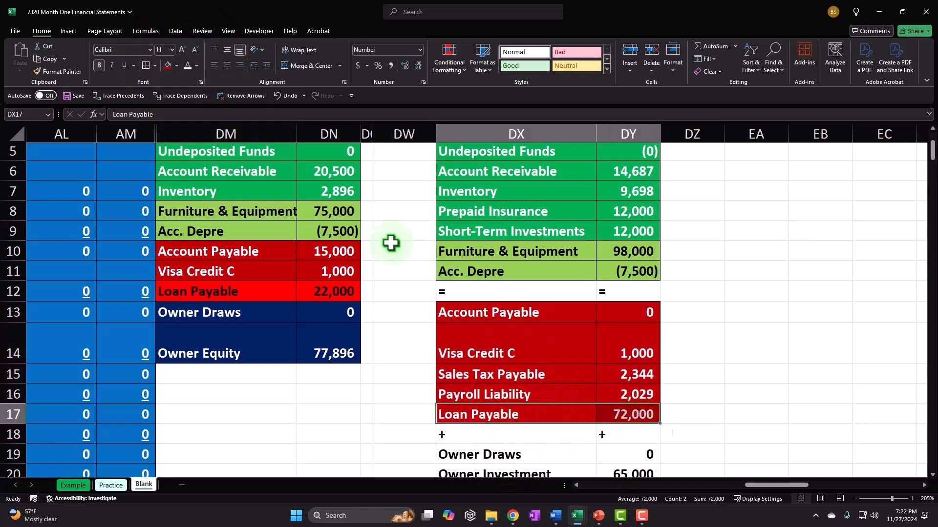
click(176, 65)
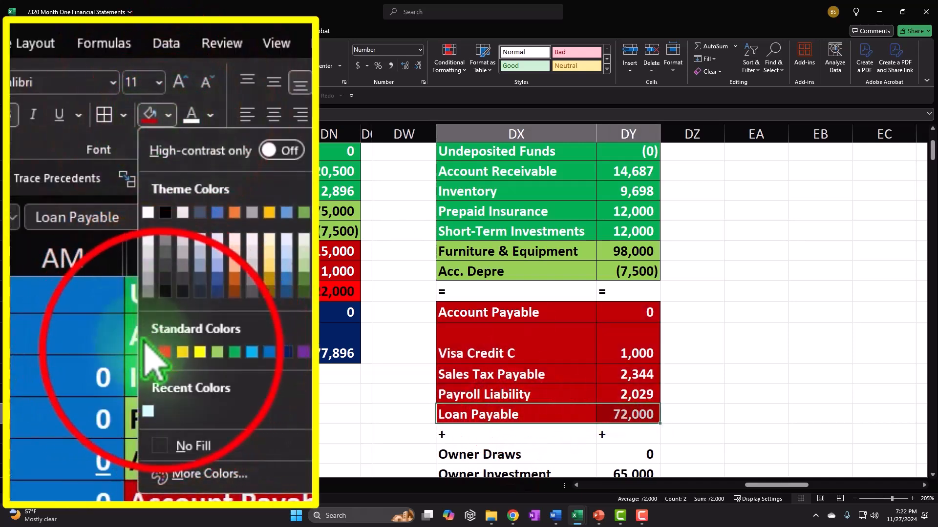
click(175, 181)
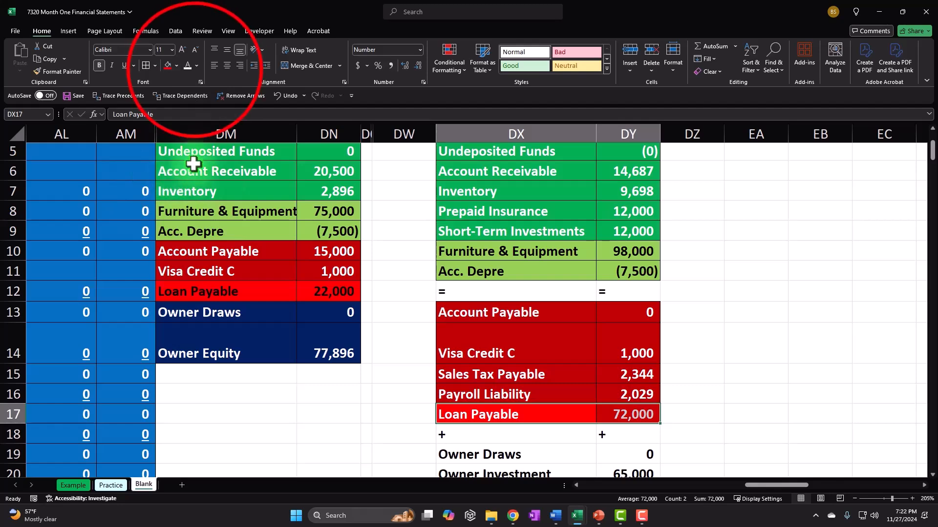
click(197, 66)
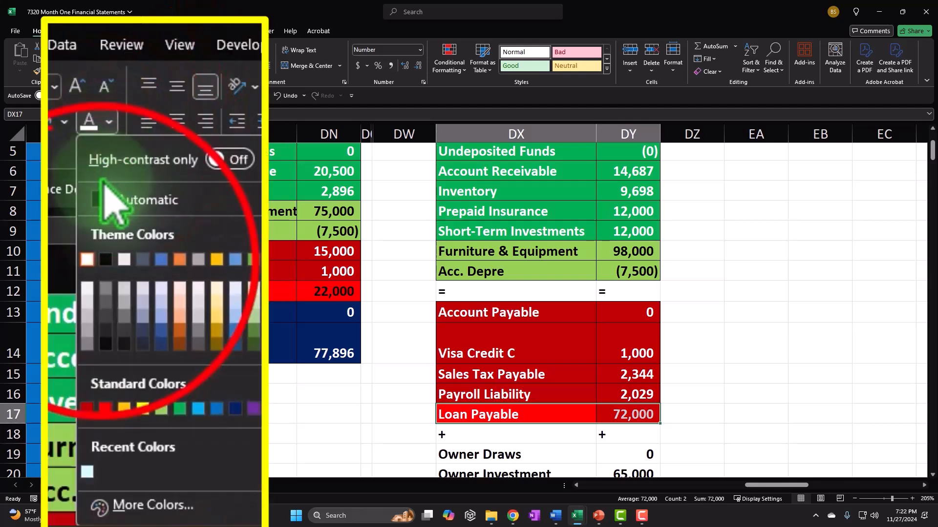
click(105, 272)
click(474, 278)
scroll(474, 277, down, 2)
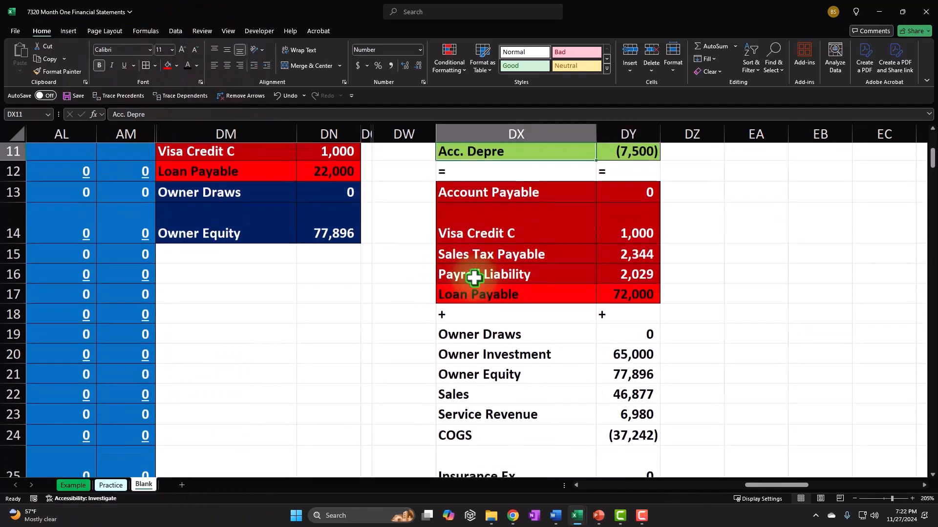
mouse_move(461, 337)
mouse_down()
mouse_move(598, 357)
mouse_move(622, 373)
mouse_up()
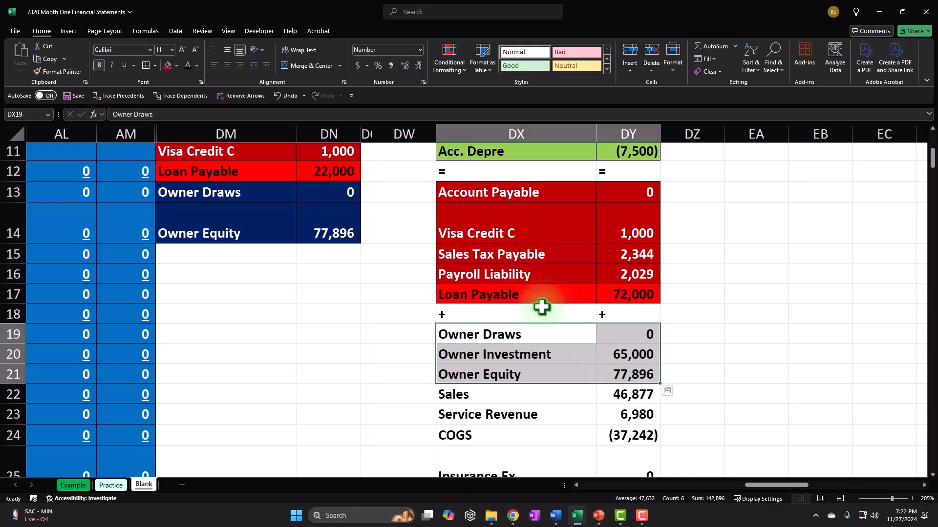
Fill the owner equity rows, Owner Draws through Owner Equity, dark blue with white text
click(176, 65)
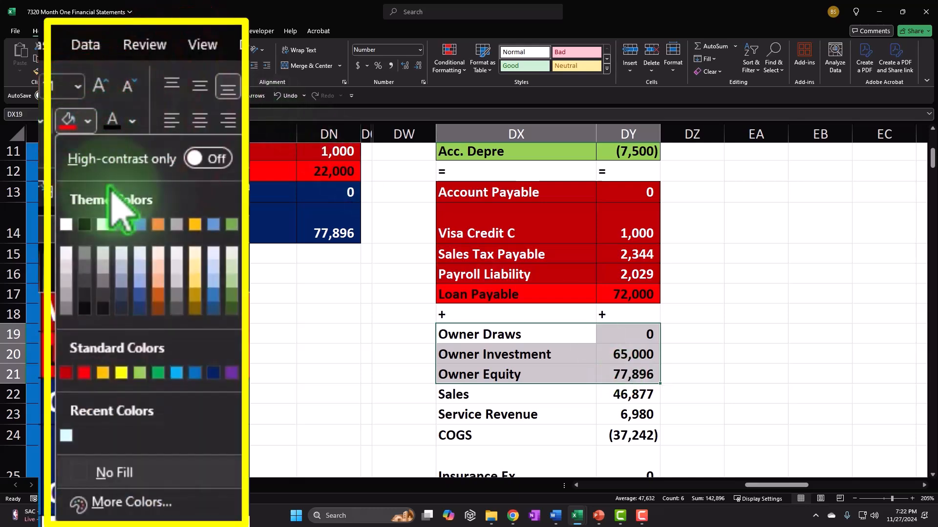
click(213, 374)
click(177, 66)
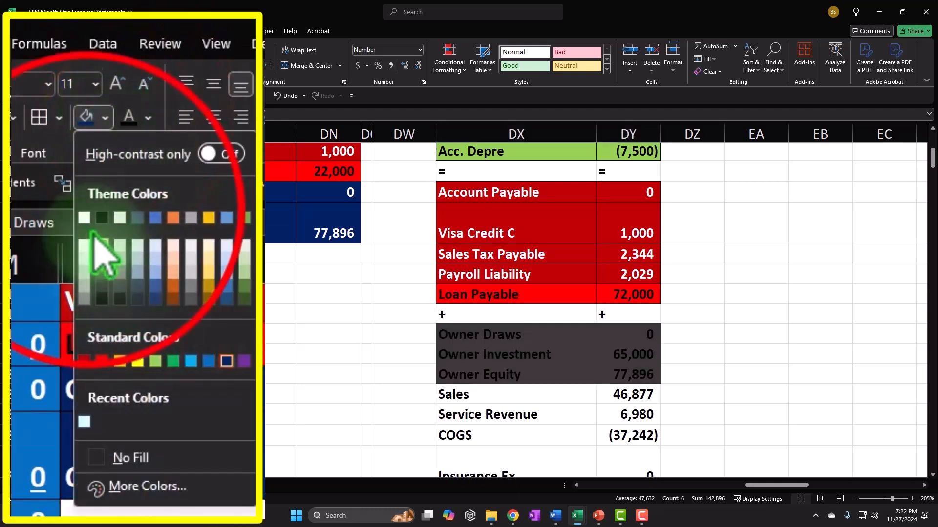
click(83, 216)
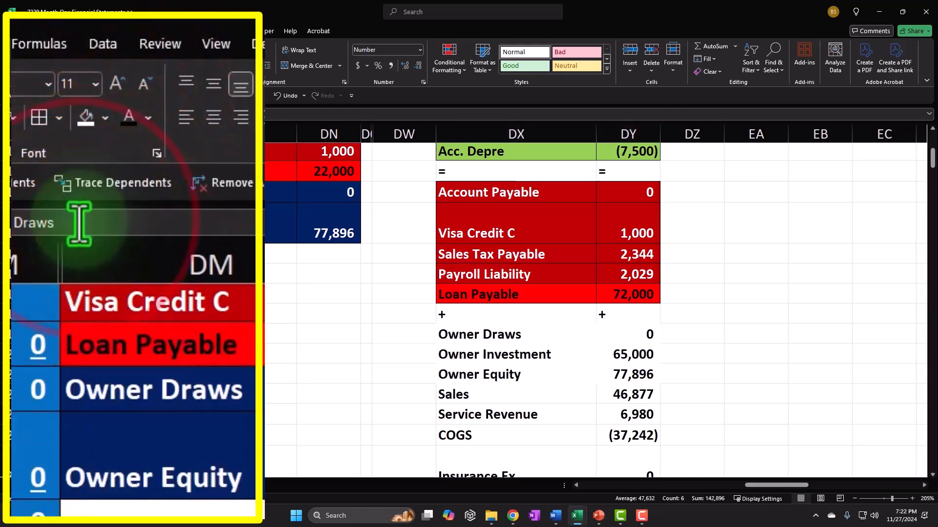
click(177, 67)
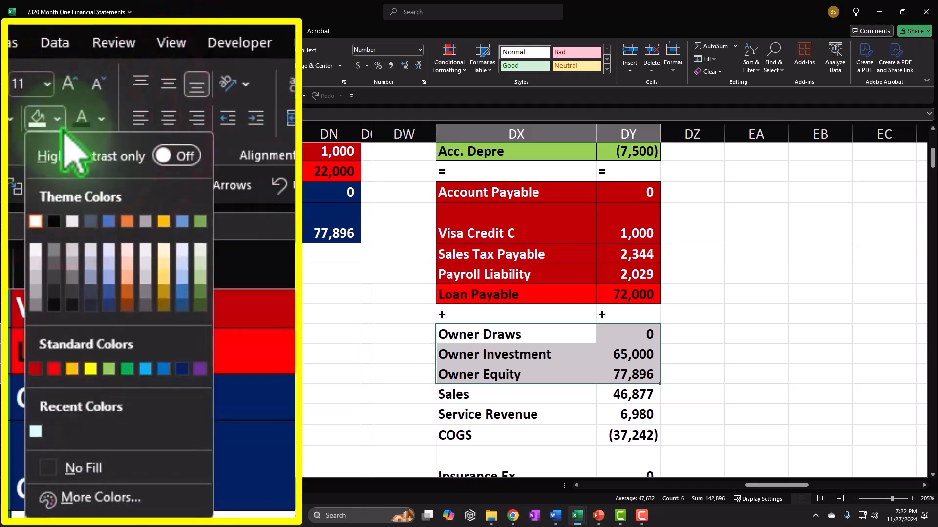
click(235, 192)
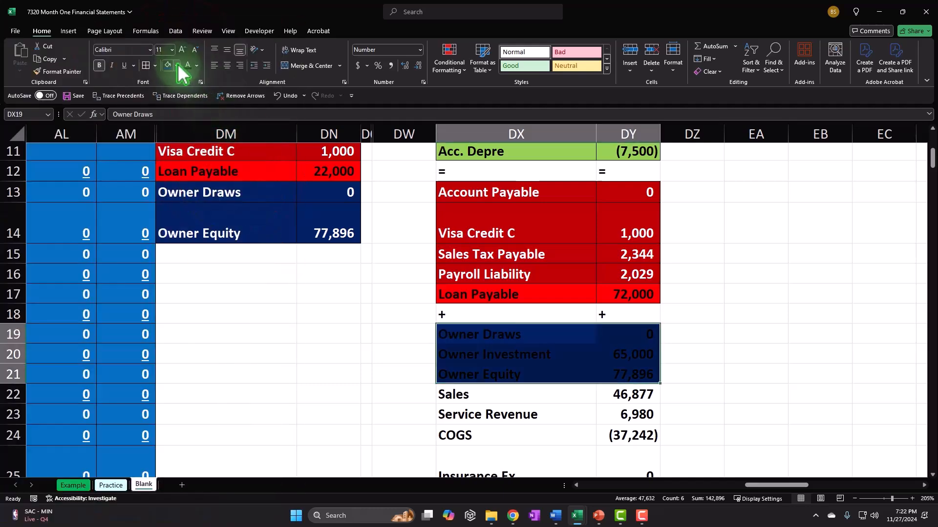
click(196, 66)
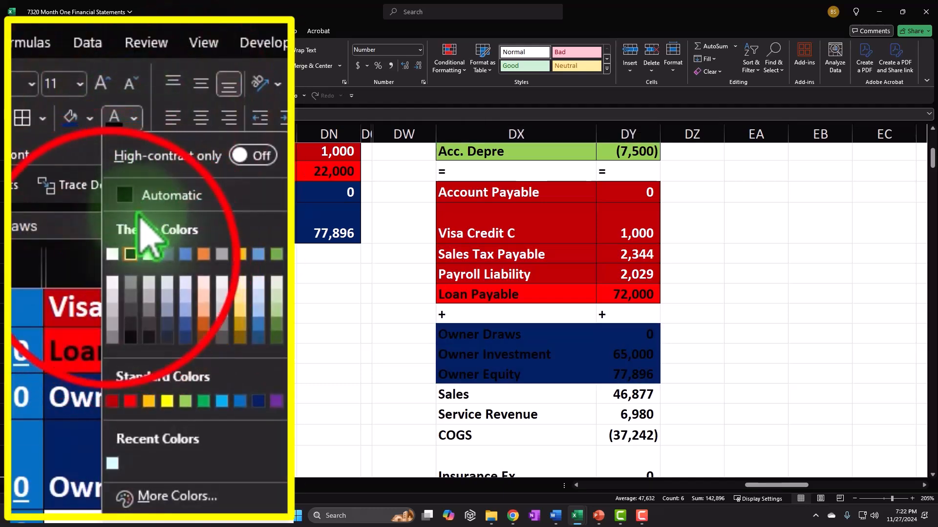
click(116, 248)
Fill the income rows, Sales through Utilities, standard blue with white text
scroll(401, 386, down, 1)
drag(450, 332, 614, 436)
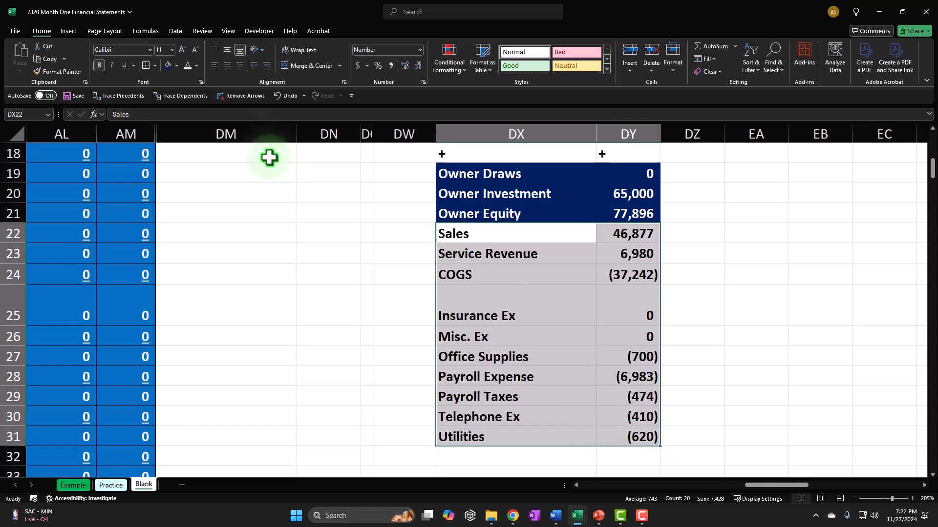
click(177, 65)
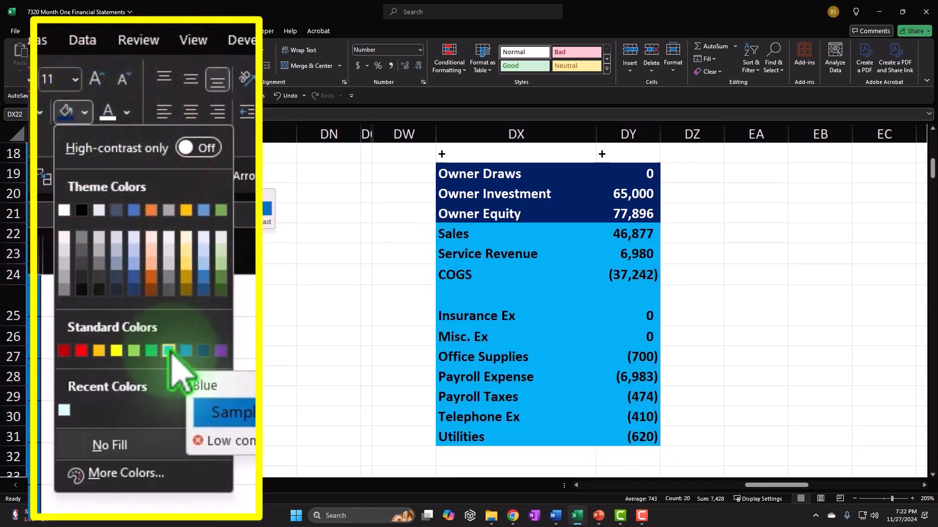
click(184, 350)
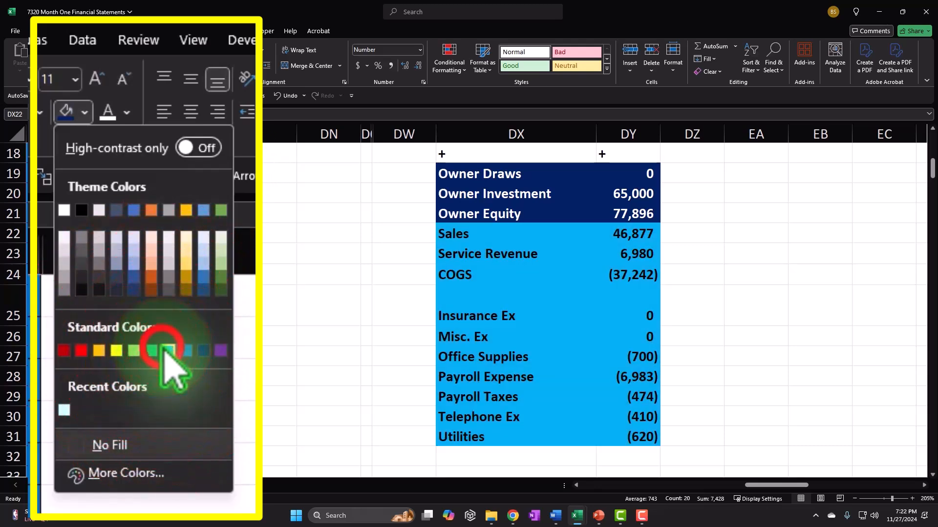
click(189, 66)
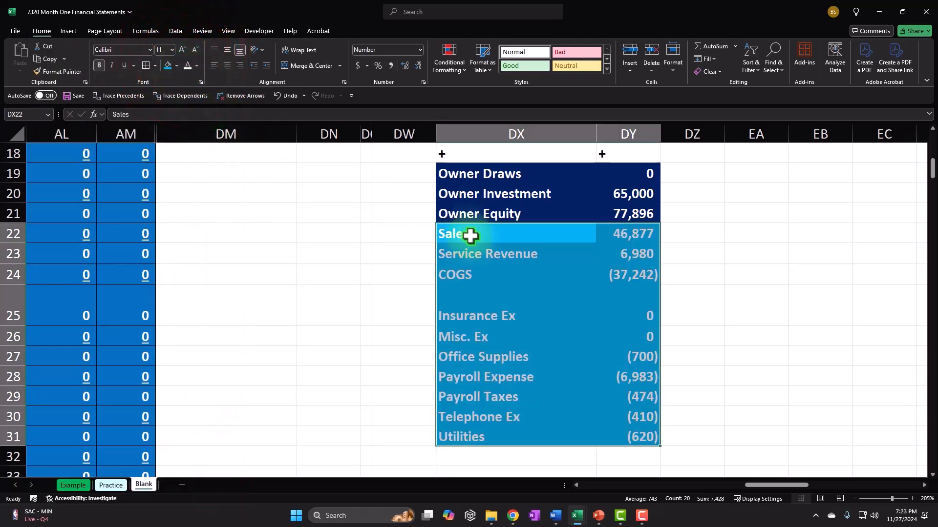
scroll(477, 276, up, 5)
scroll(476, 276, down, 2)
scroll(477, 276, down, 2)
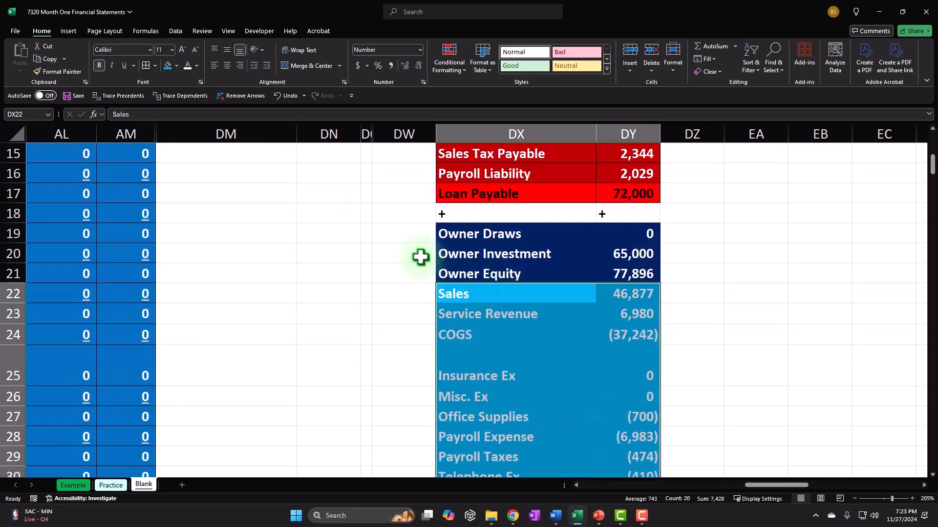
click(177, 66)
click(159, 358)
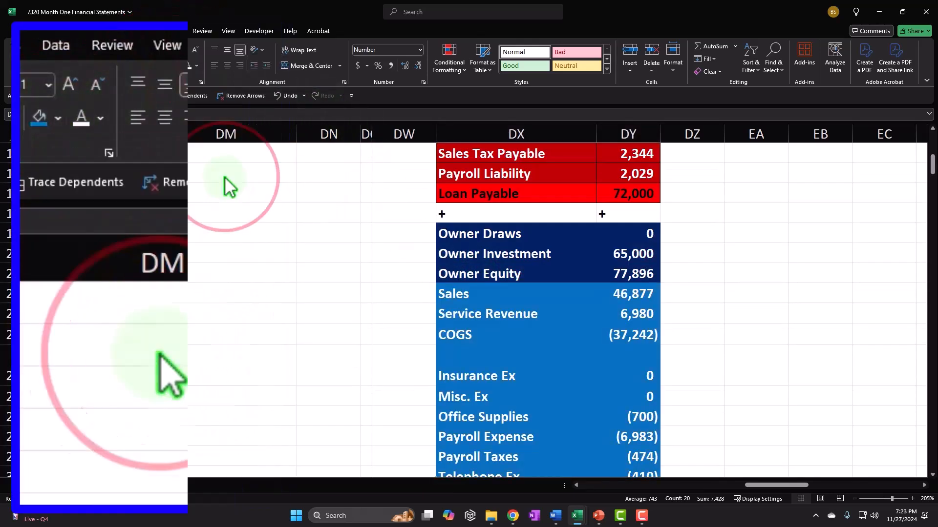
scroll(310, 311, up, 5)
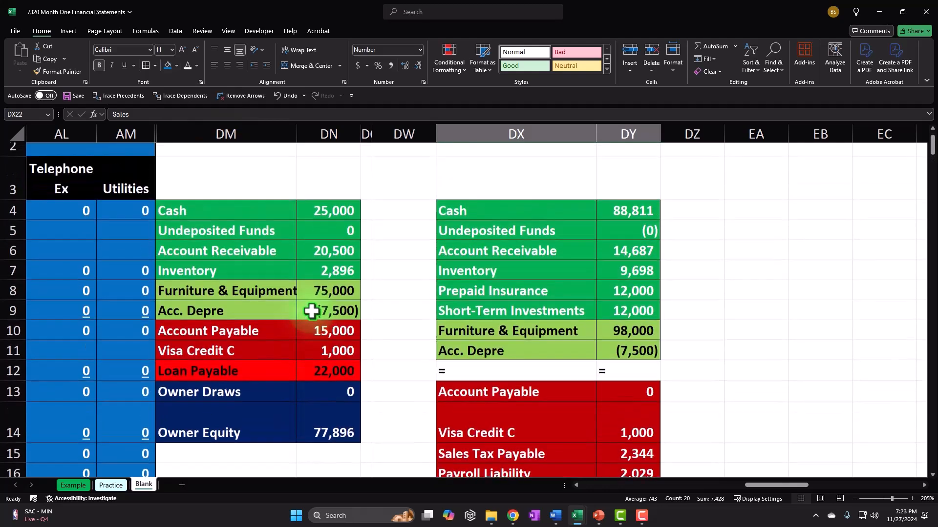
Add all borders to DX4:DY31 and move it to DM4, replacing the old account list
drag(477, 214, 601, 440)
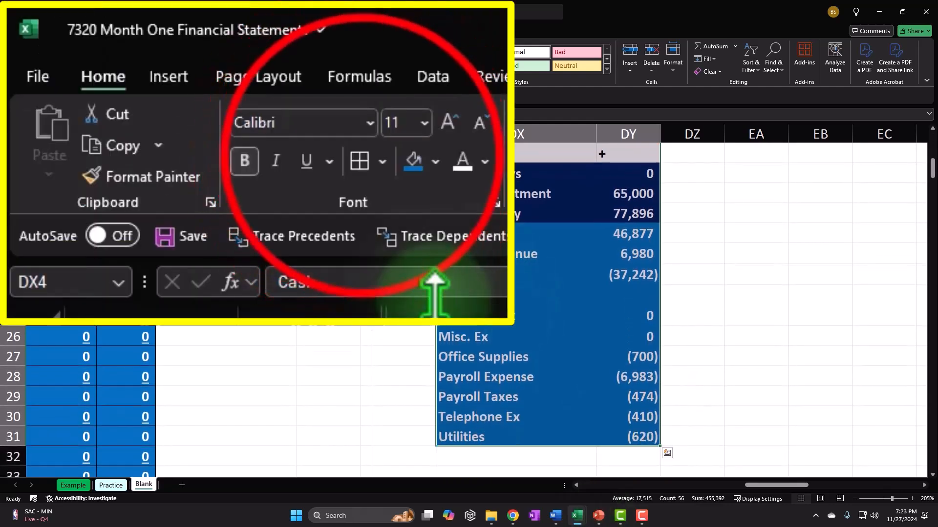
click(147, 65)
scroll(293, 235, up, 2)
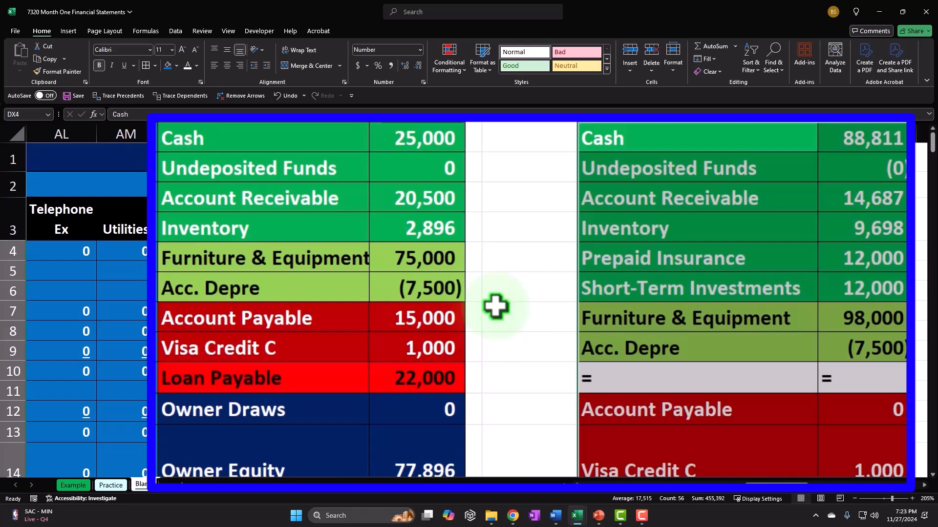
drag(648, 125, 230, 255)
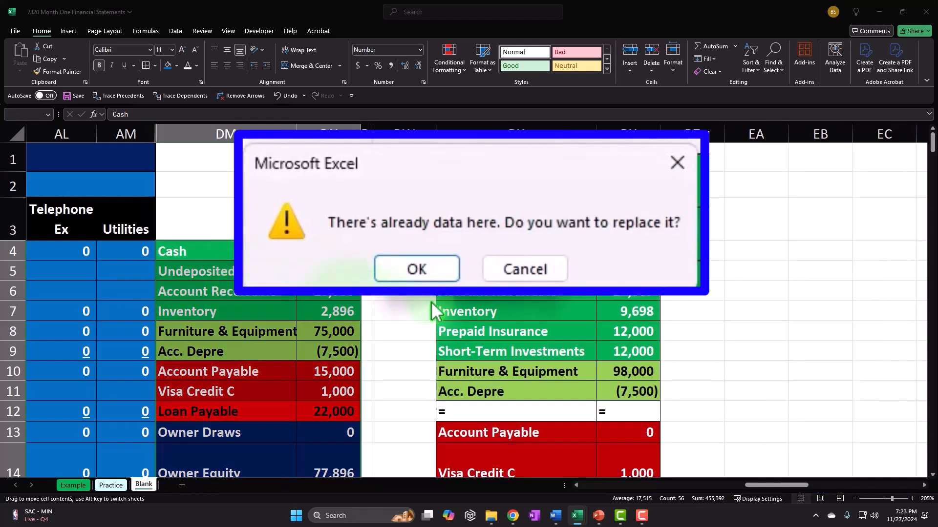
click(417, 268)
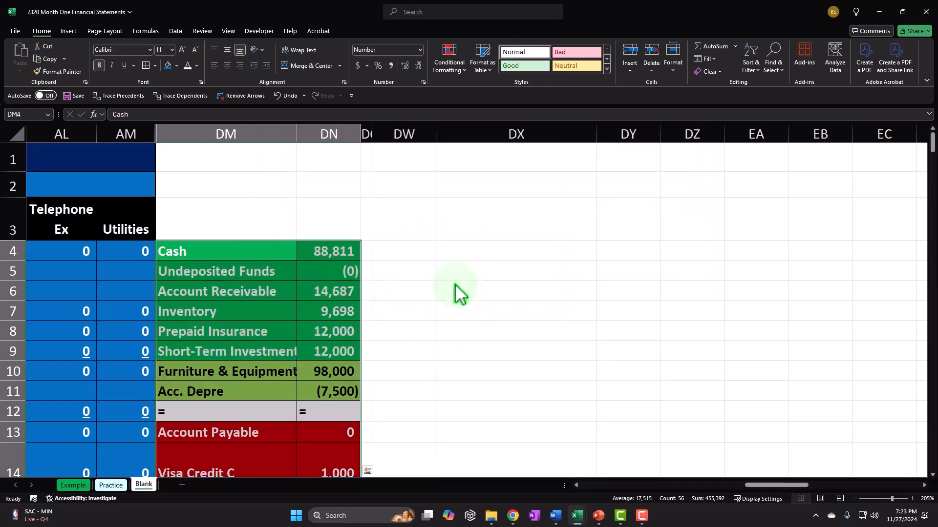
Verify with SUM checks in DW11 and DW13 that both halves total 227,696, then clear them
click(400, 270)
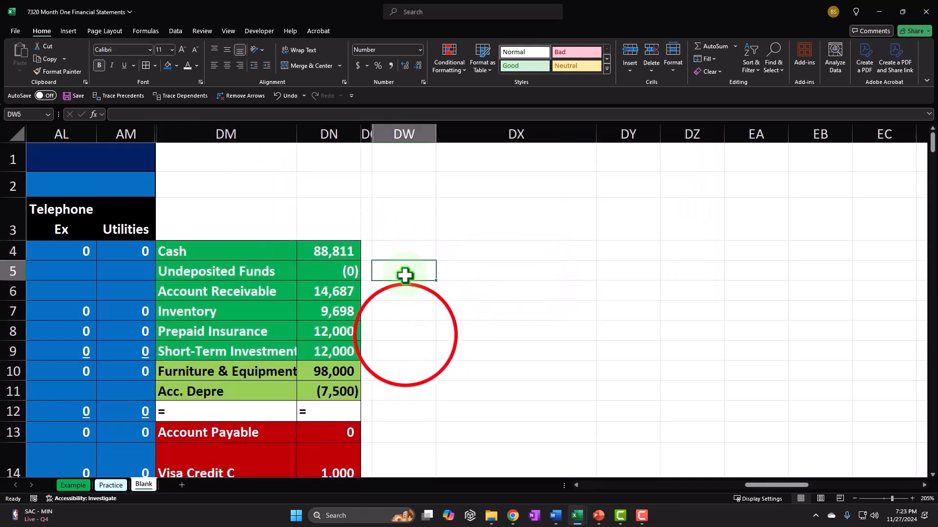
scroll(405, 335, down, 1)
click(405, 334)
text(=)
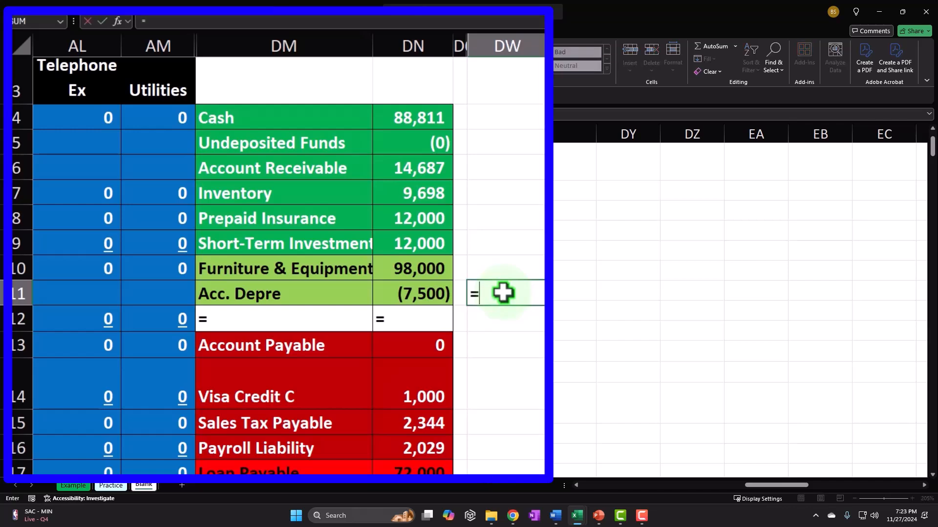
text(sum()
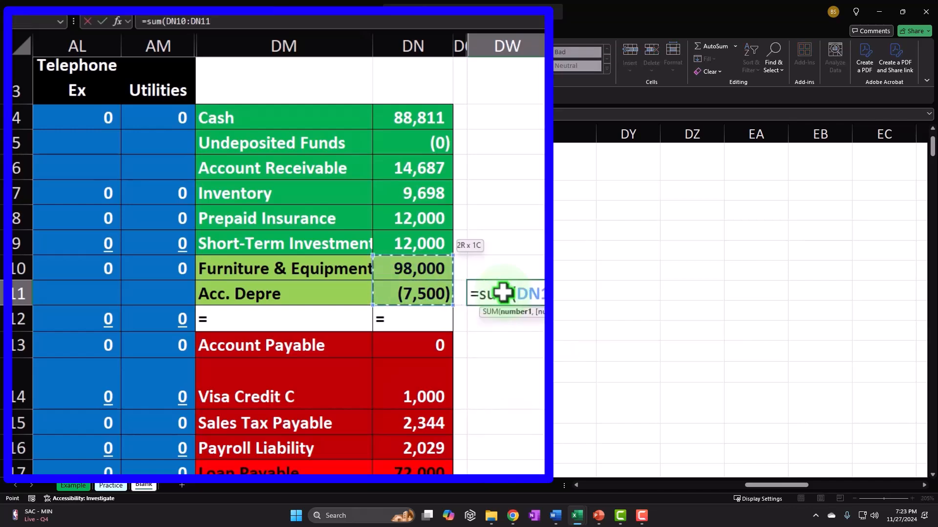
key(Return)
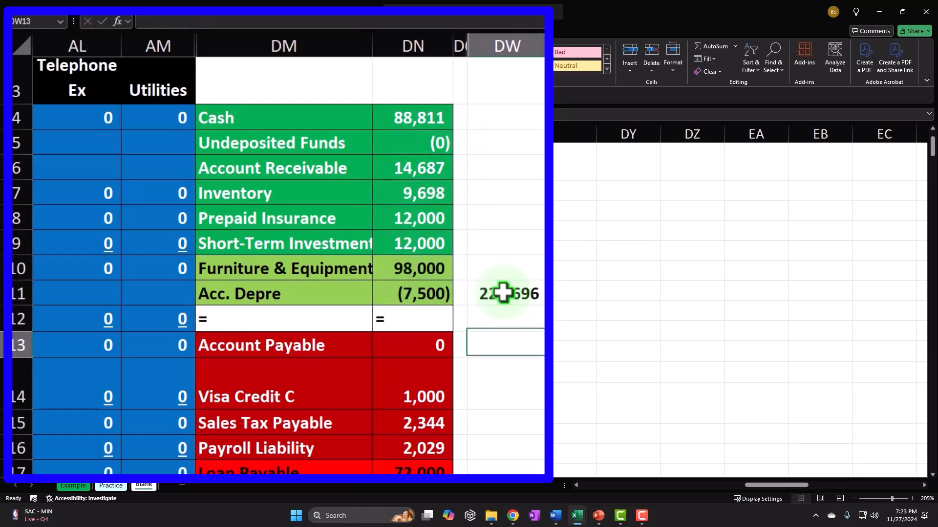
text(=sum()
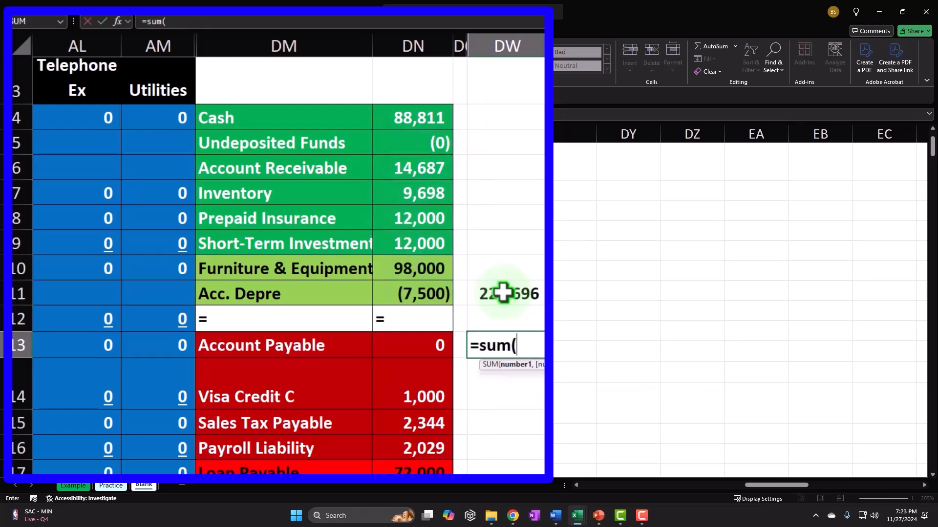
key(shift+Down)
key(shift+Down)
key(shift+Down)
key(shift+Down)
key(shift+Down)
key(shift+Down)
key(shift+Down)
key(shift+Down)
key(shift+Down)
key(shift+Down)
key(shift+Down)
key(shift+Down)
key(shift+Down)
key(shift+Down)
key(shift+Down)
key(shift+Down)
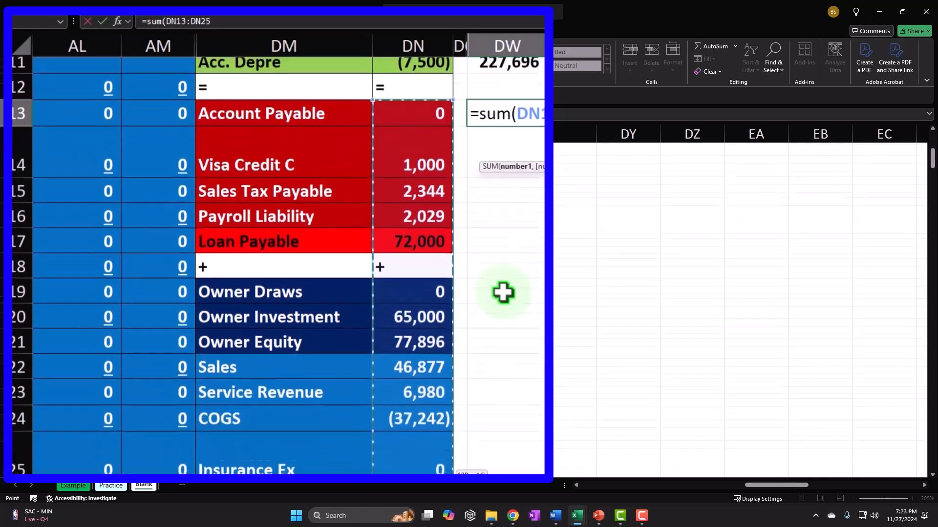
key(shift+Down)
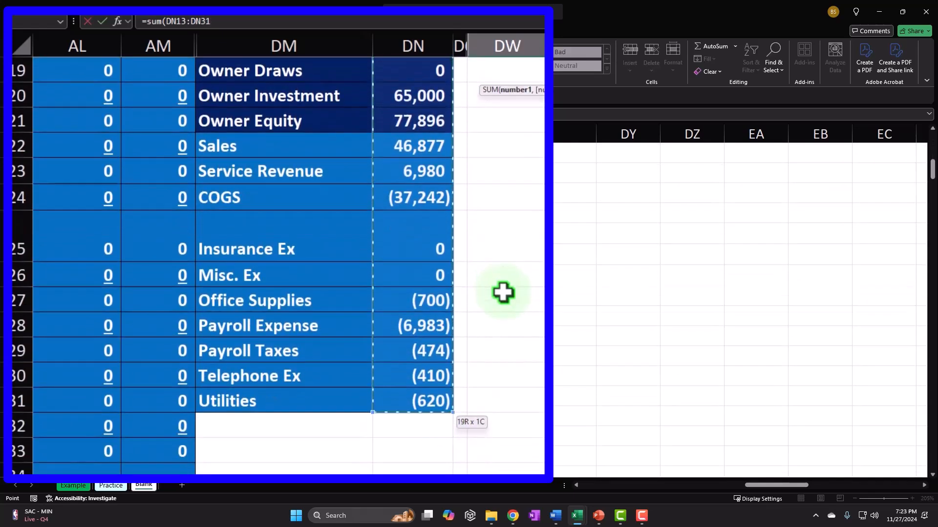
key(Return)
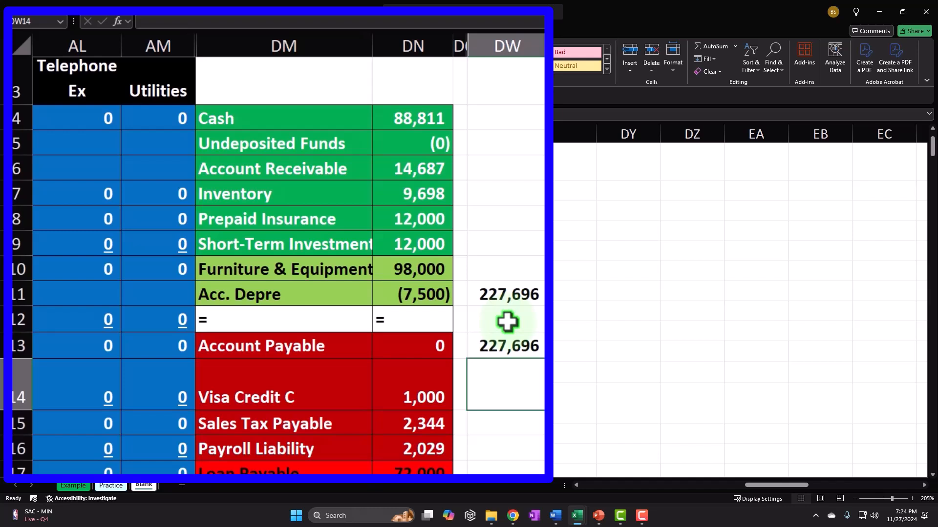
click(507, 294)
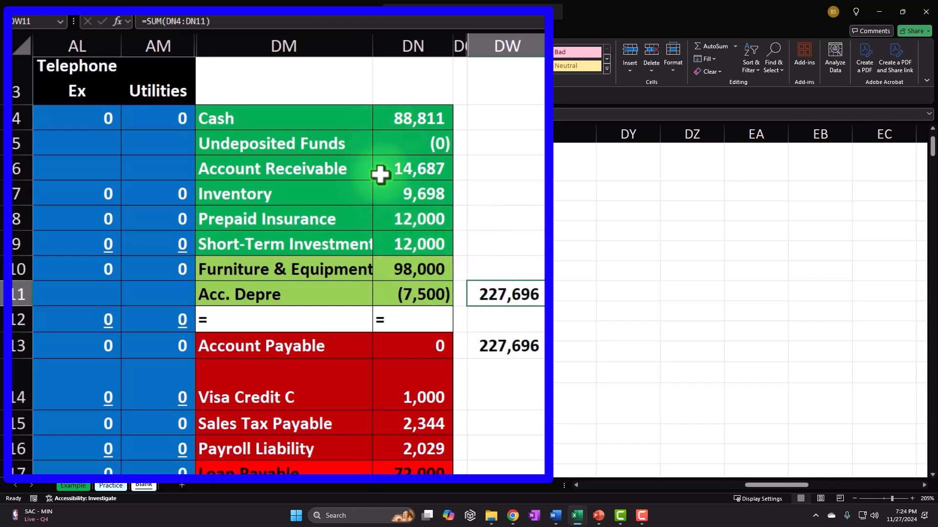
drag(502, 288, 513, 345)
key(Delete)
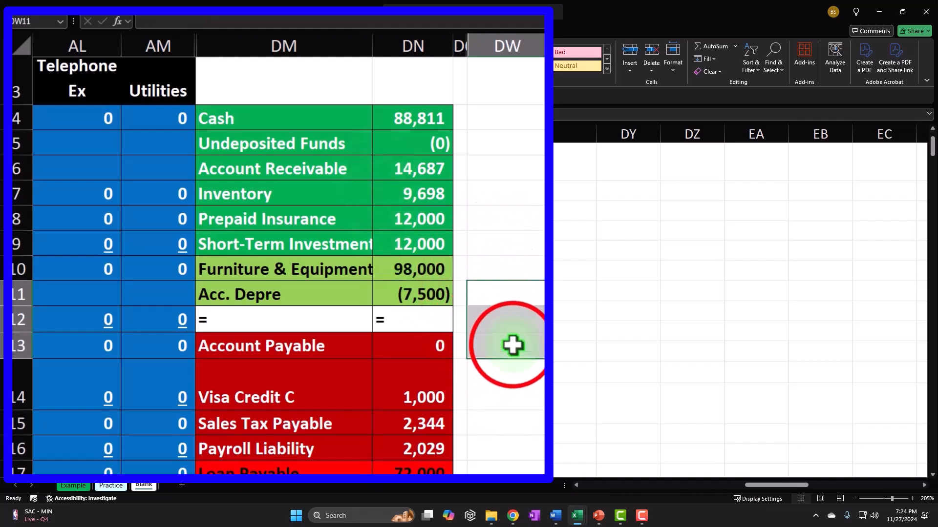
click(512, 345)
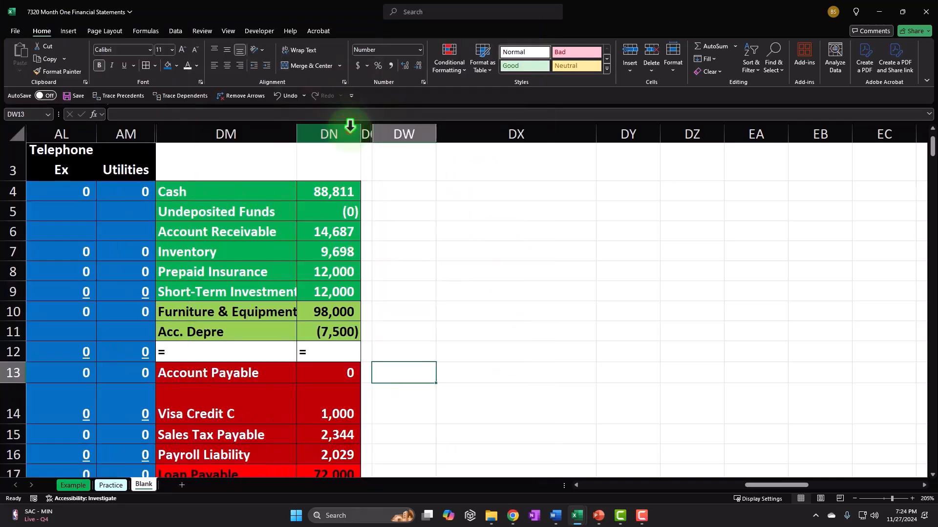
Unhide the hidden columns between DN and DW
drag(349, 125, 410, 138)
right_click(322, 135)
click(429, 487)
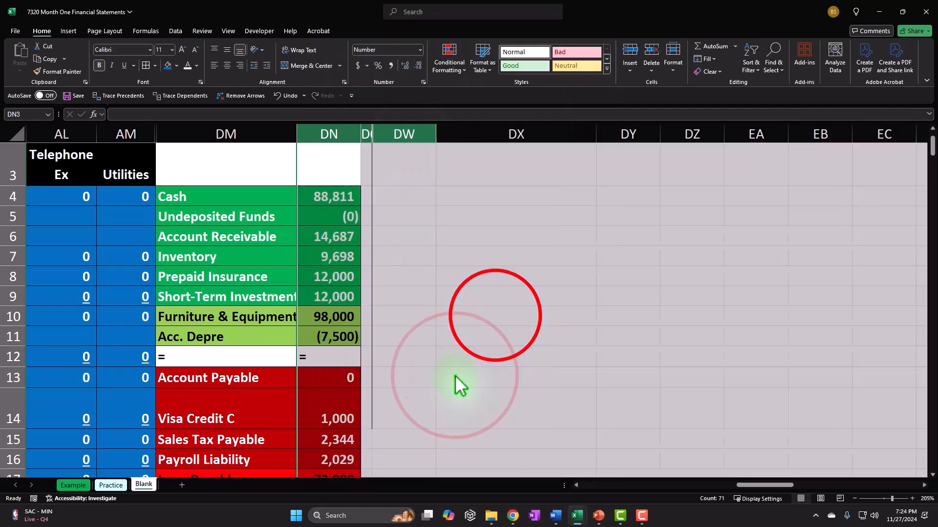
click(496, 317)
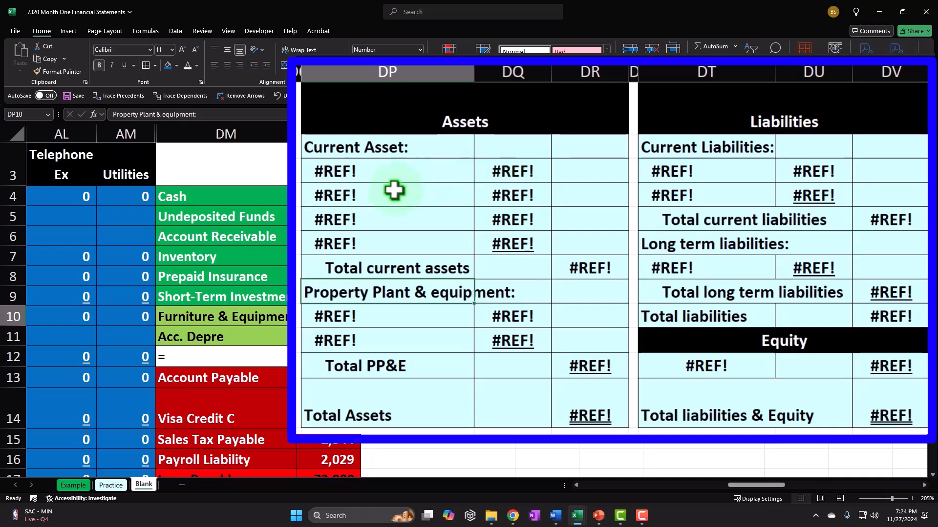
click(454, 124)
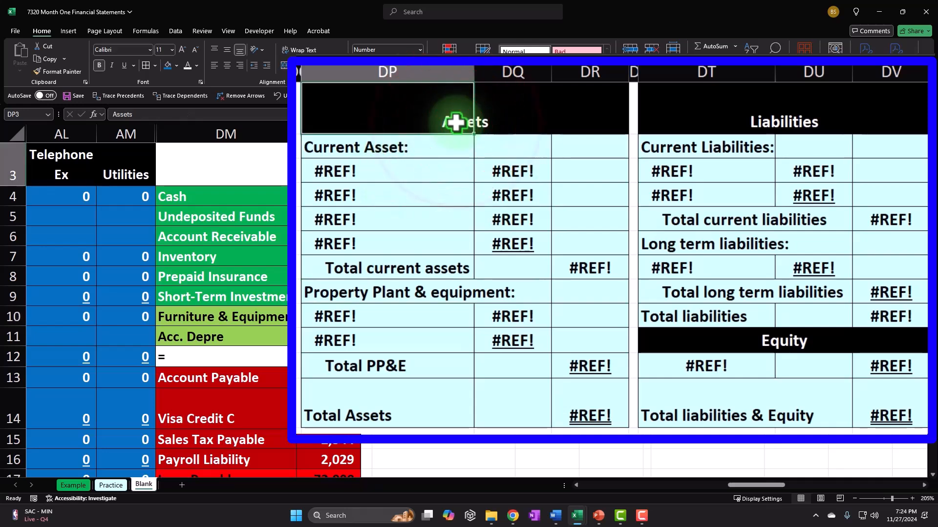
key(Down)
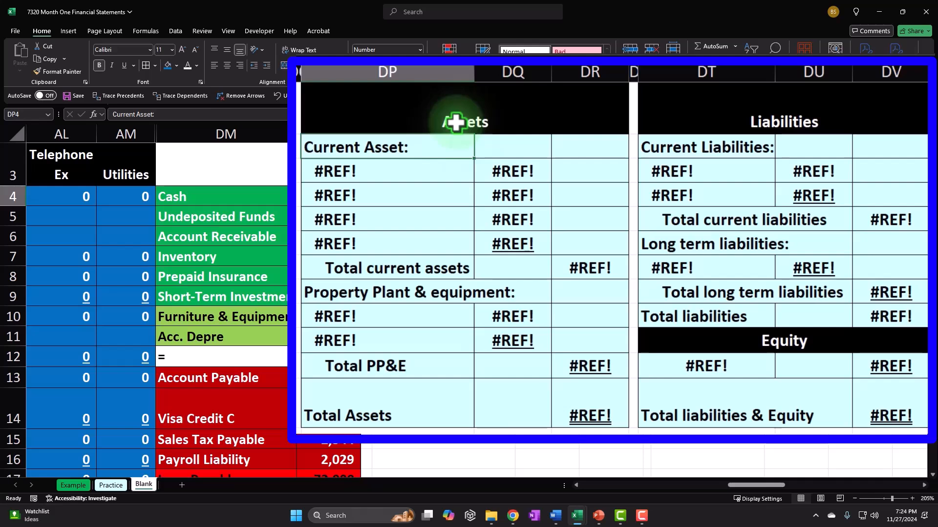
click(430, 170)
drag(195, 197, 214, 298)
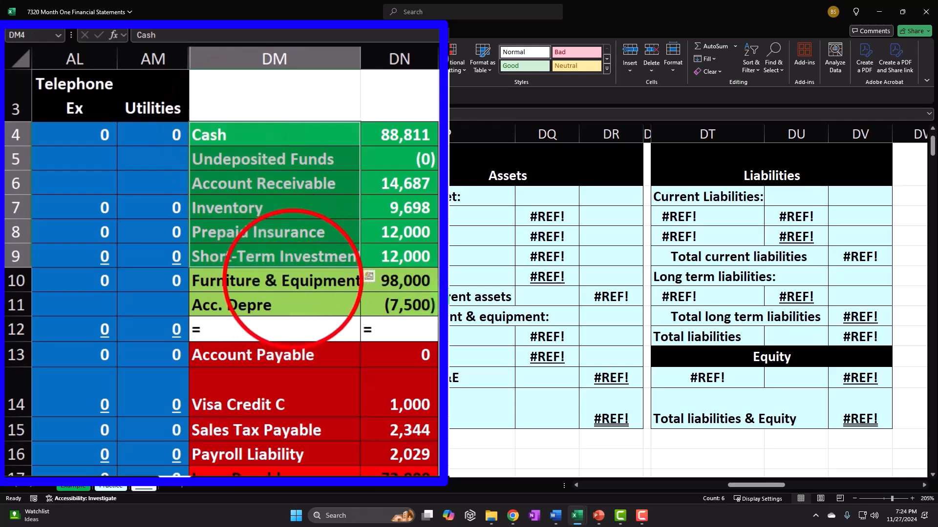
drag(293, 281, 284, 377)
scroll(279, 329, down, 1)
scroll(287, 378, down, 2)
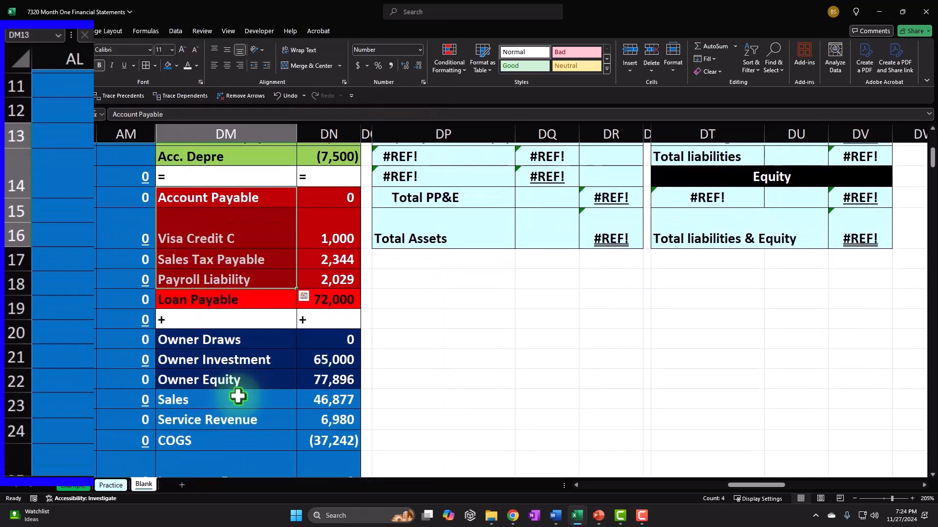
scroll(682, 424, up, 3)
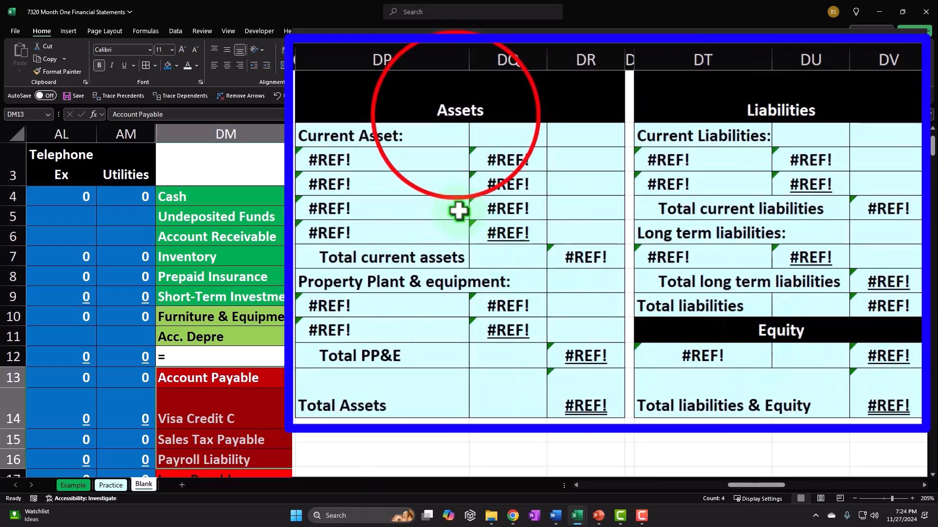
click(417, 144)
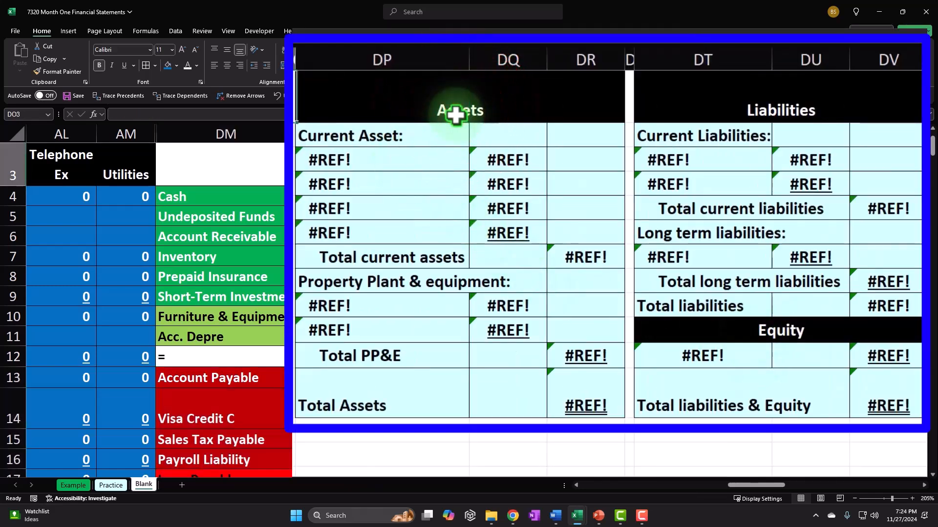
Link the first current asset line to the Cash label and its 88,811 balance
key(Down)
text(=)
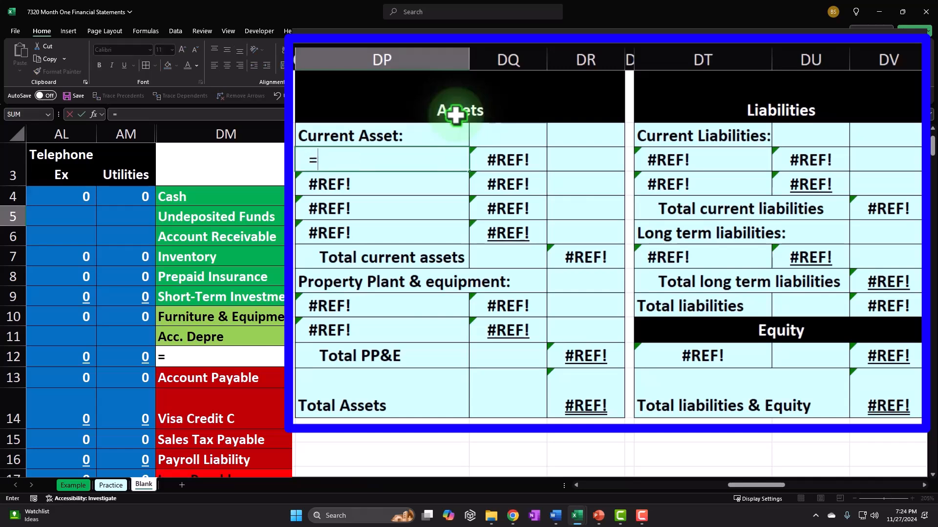
key(Return)
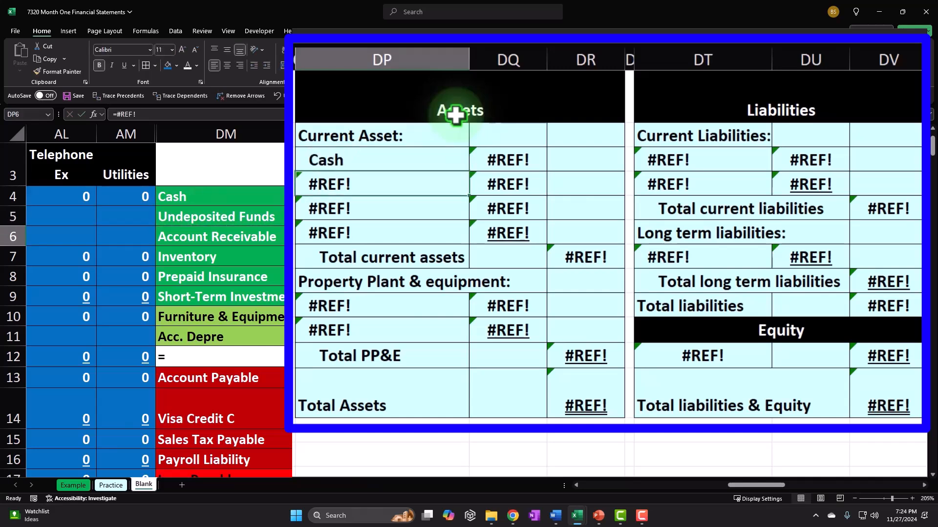
key(Right)
key(Up)
text(=)
key(Left)
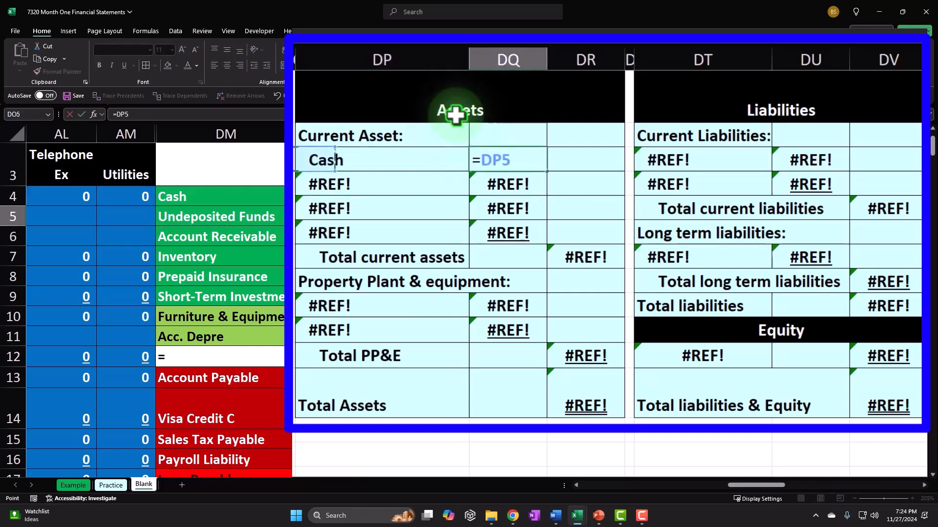
key(Return)
Copy the asset links down, shift the totals block two rows lower, and fill the new rows
drag(257, 216, 262, 295)
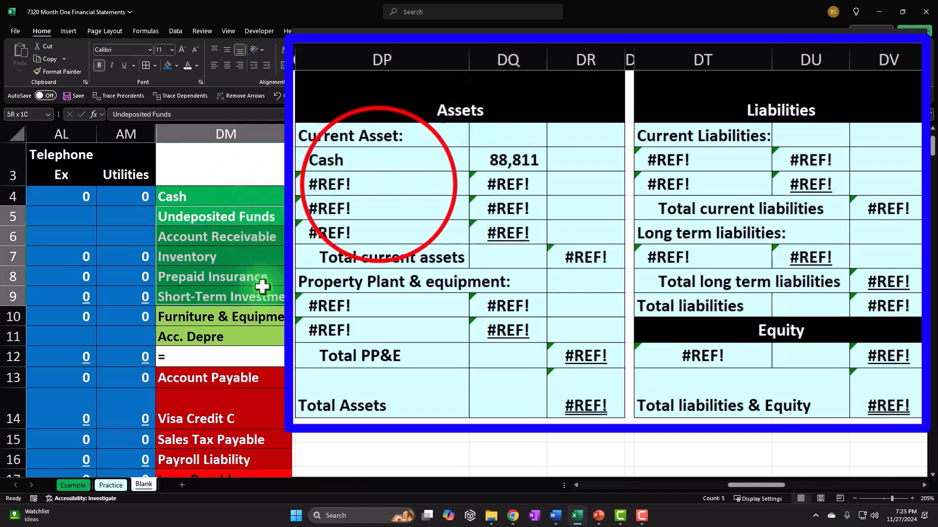
drag(378, 185, 521, 185)
drag(443, 160, 543, 239)
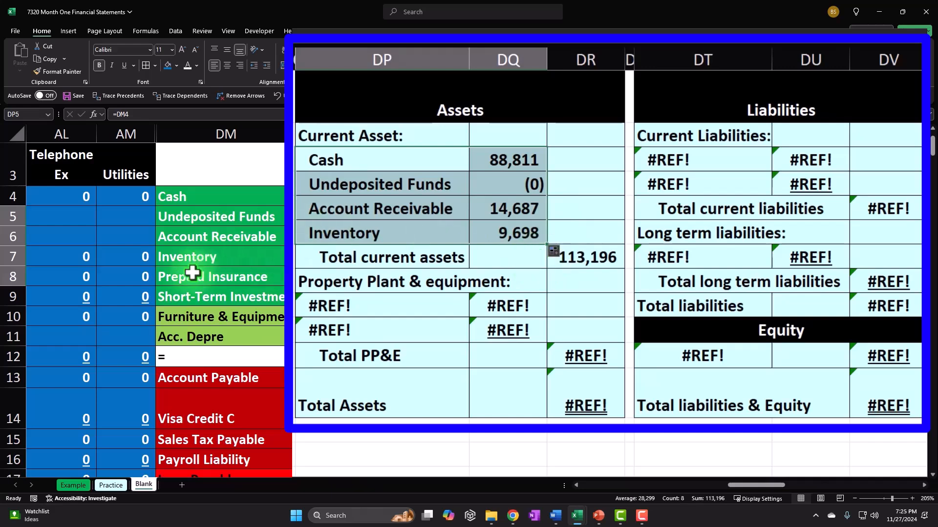
drag(314, 258, 581, 395)
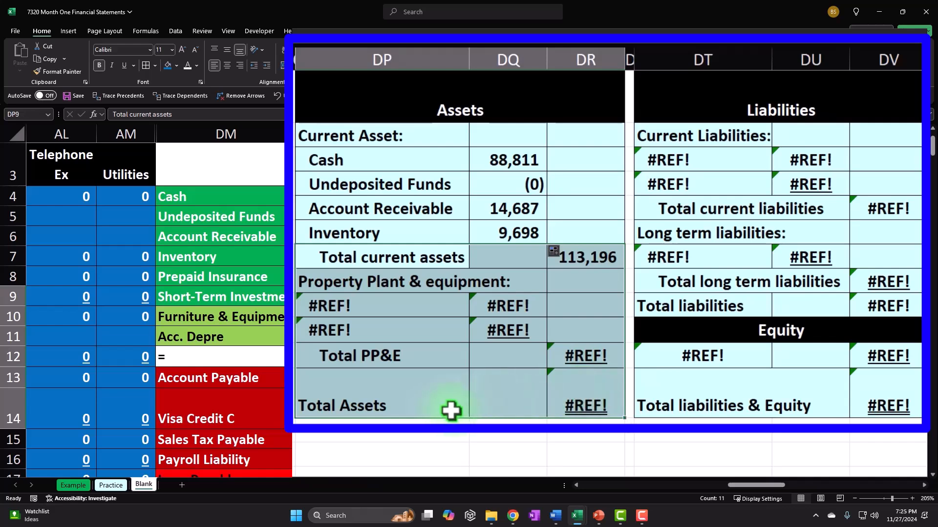
drag(434, 418, 432, 453)
mouse_move(400, 234)
mouse_down()
mouse_move(398, 266)
mouse_move(425, 236)
mouse_move(549, 242)
mouse_move(548, 296)
mouse_up()
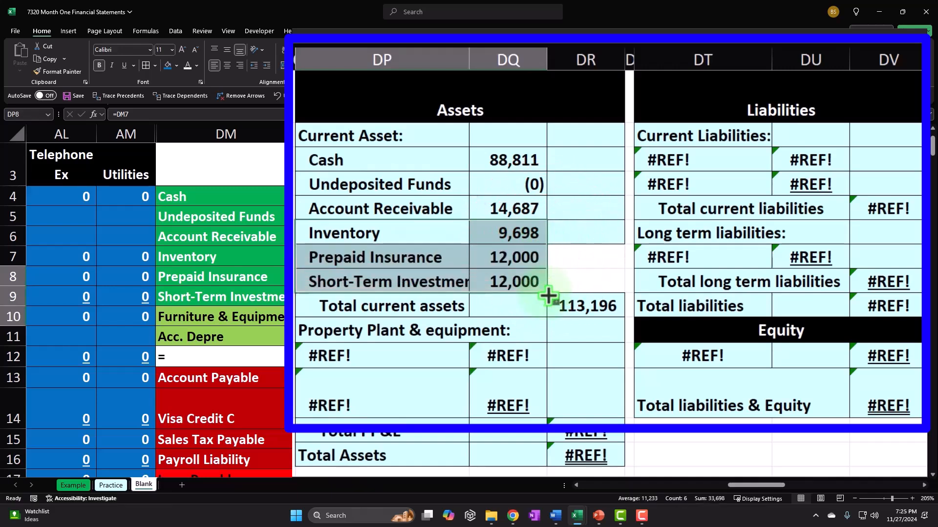
Underline the Short-Term Investment amount and extend the current assets SUM to total 137,196
double_click(503, 279)
key(Escape)
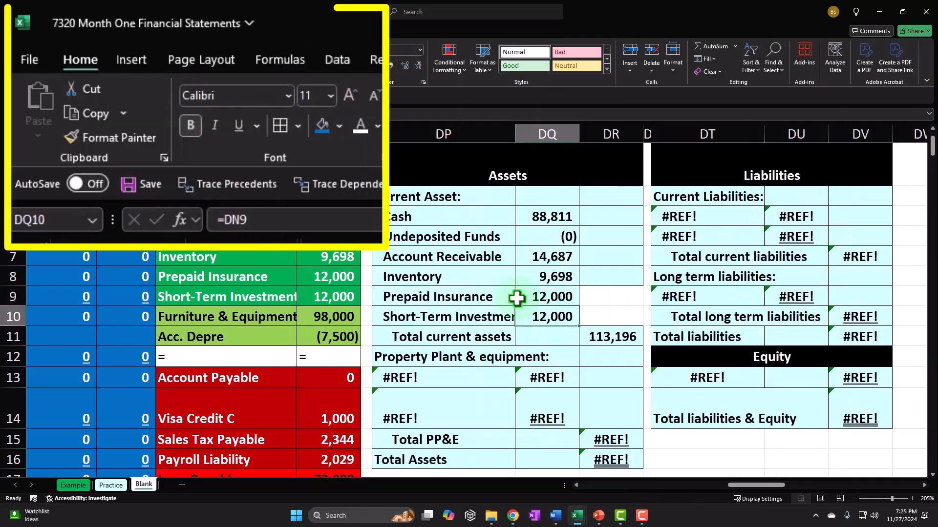
click(125, 65)
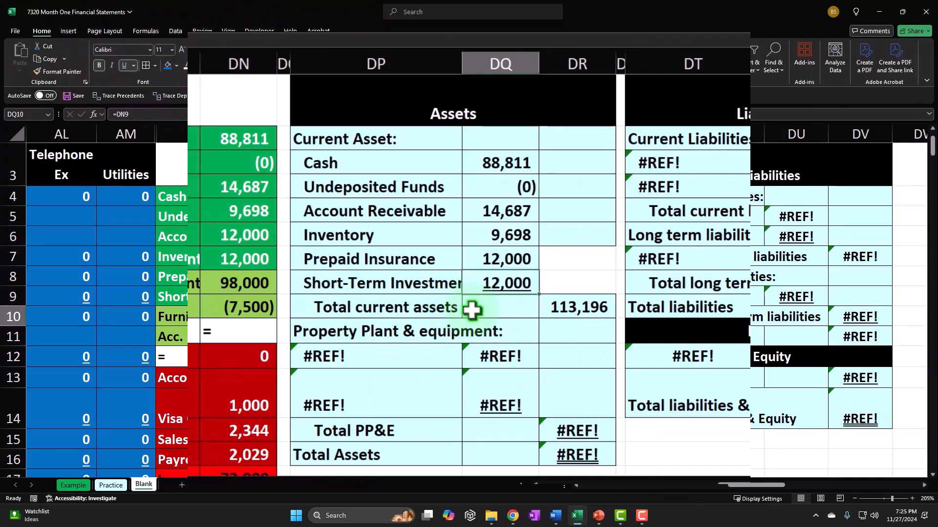
click(622, 341)
double_click(590, 312)
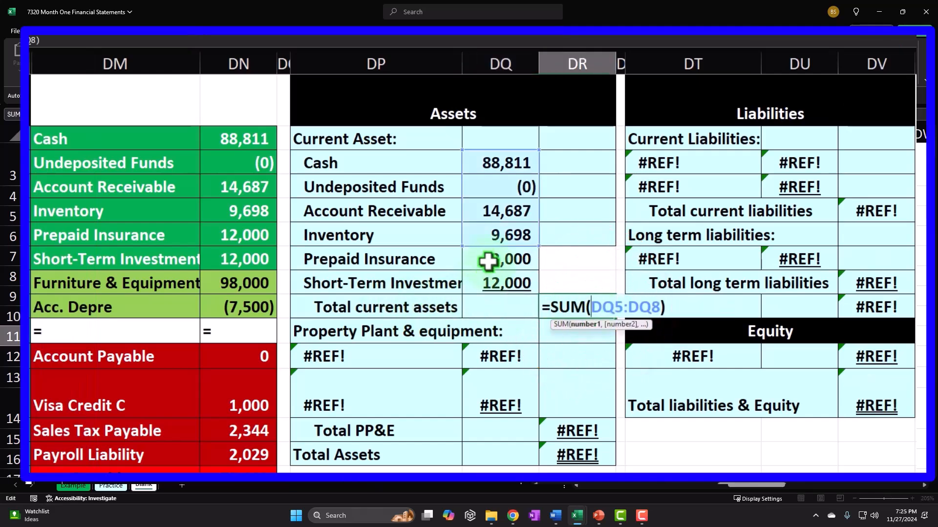
drag(540, 246, 540, 287)
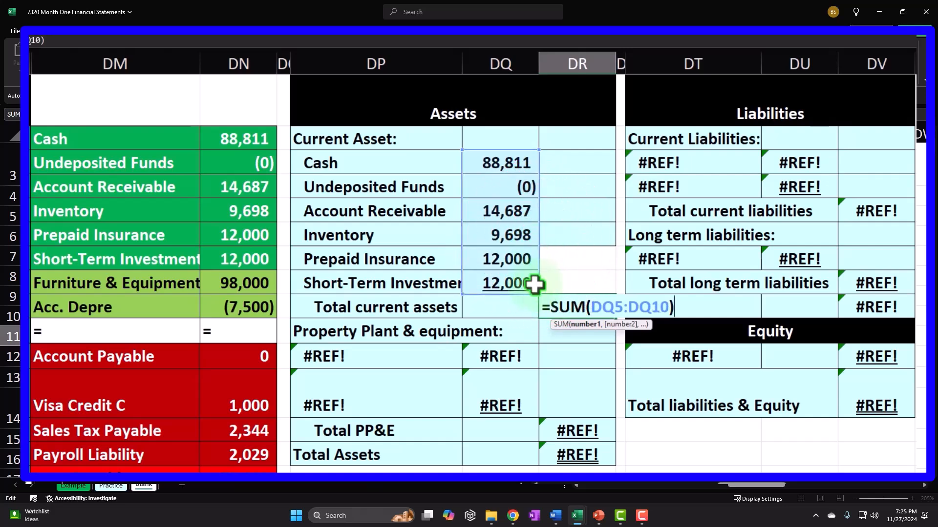
key(Return)
click(591, 305)
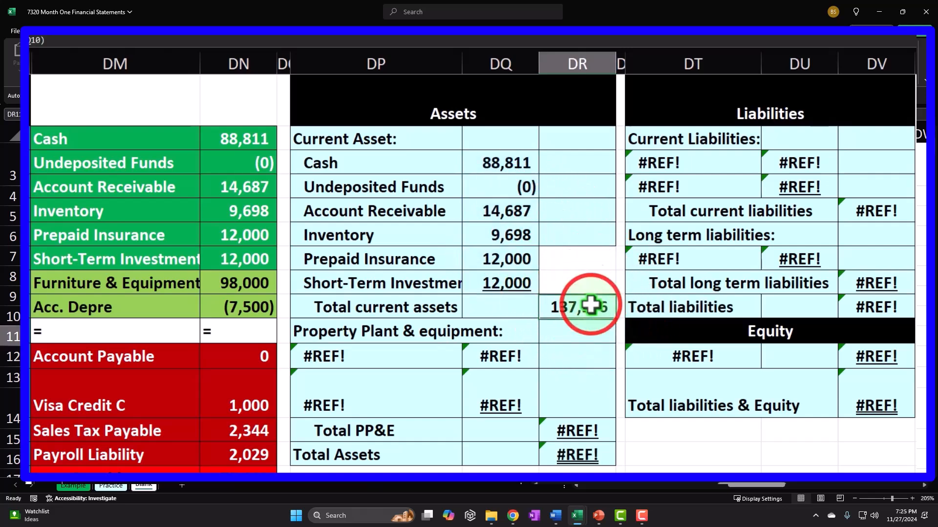
drag(251, 144, 249, 266)
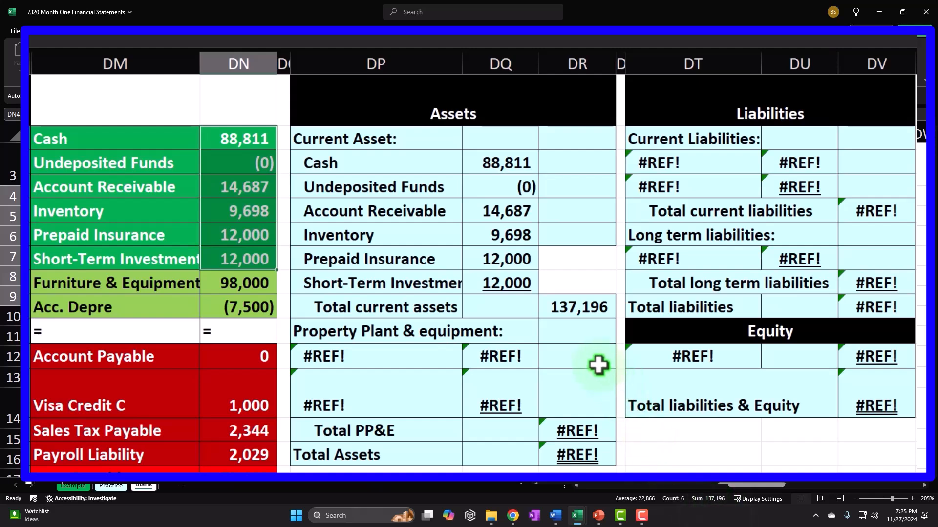
Link the two PP&E labels to Furniture & Equipment and Acc. Depre in the account list
click(375, 356)
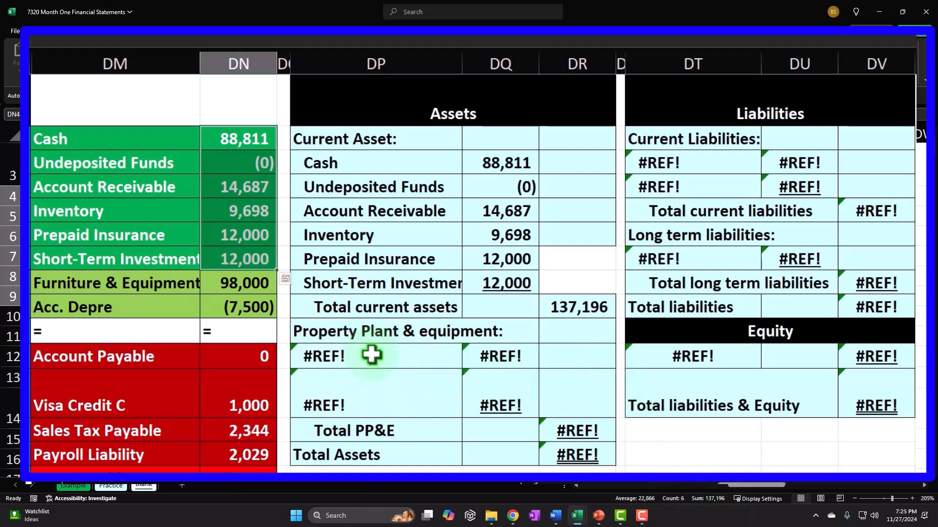
text(=)
key(Left)
key(Left)
key(Up)
key(Up)
key(Up)
key(Return)
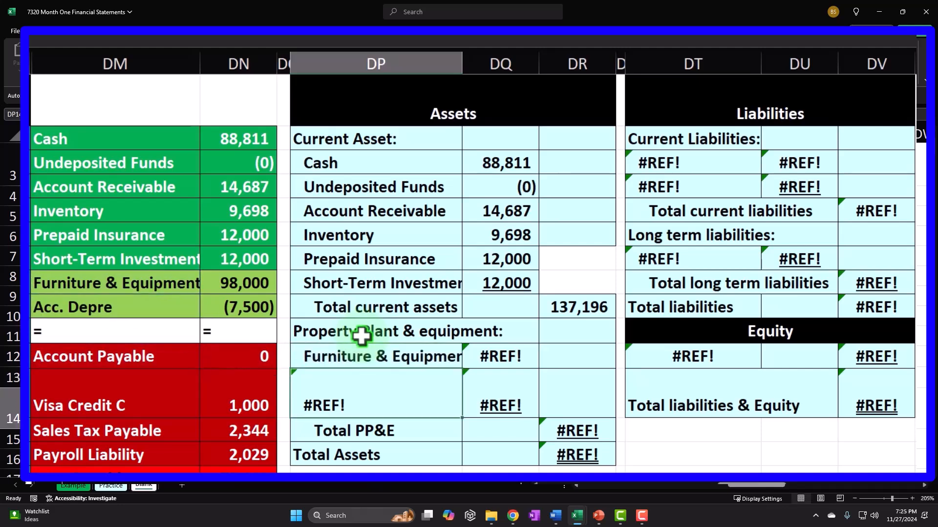
text(=)
key(Left)
key(Left)
key(Up)
key(Up)
key(Up)
key(Up)
key(Return)
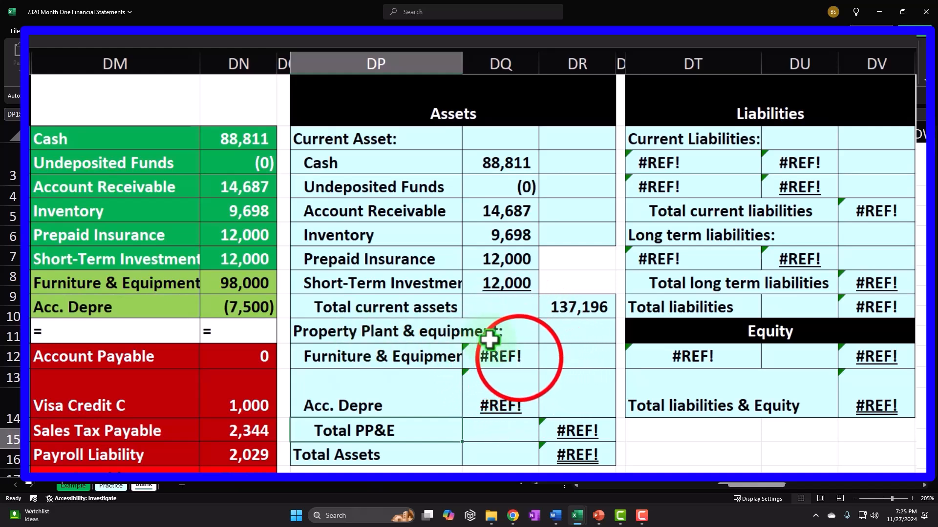
Link the amounts: Furniture & Equipment 98,000 and depreciation as a negated 7,500
click(516, 349)
key(Left)
key(Left)
key(Up)
key(Return)
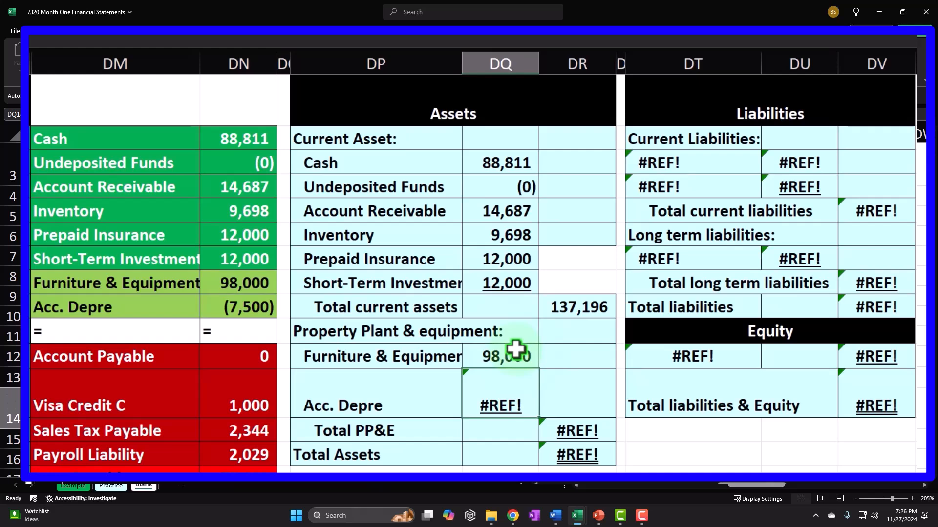
text(=-)
key(Left)
key(Left)
key(Left)
key(Up)
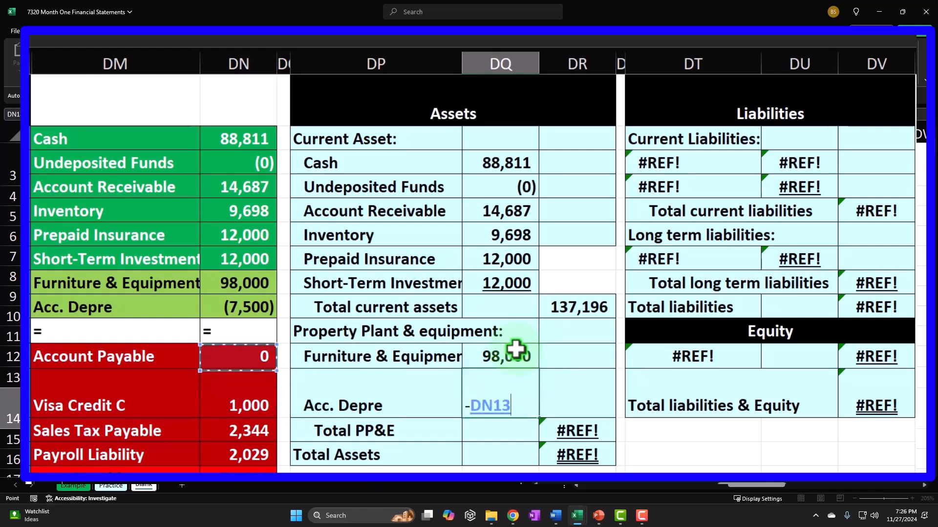
key(Return)
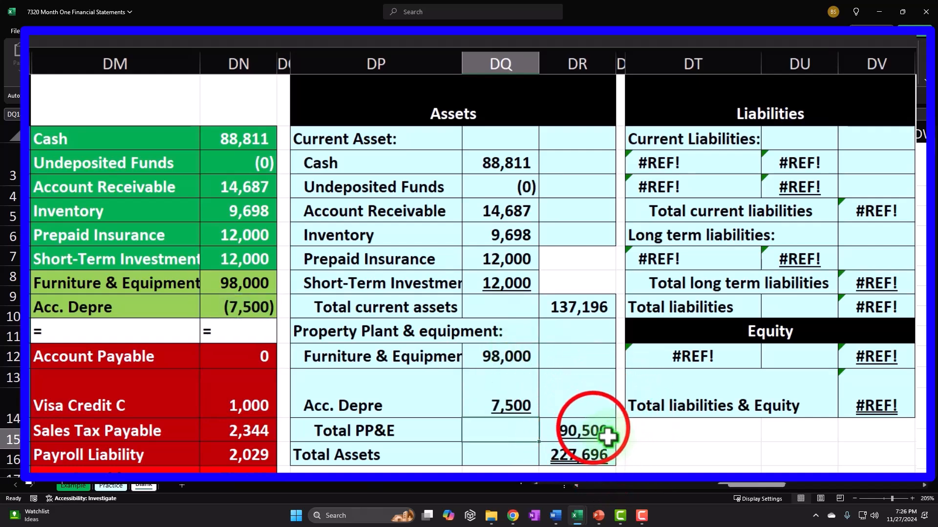
Verify Total PP&E reads 90,500 and review the Total PP&E and Total Assets formulas
click(593, 429)
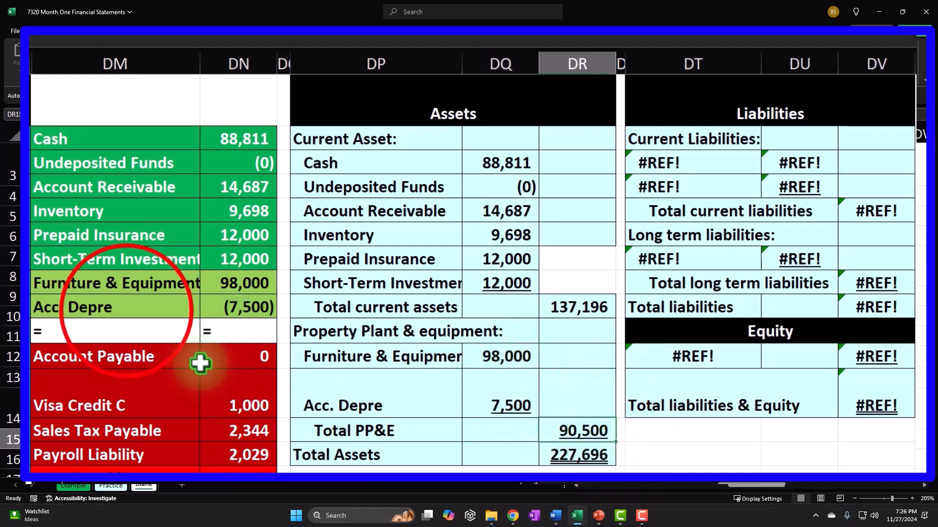
drag(126, 310, 211, 303)
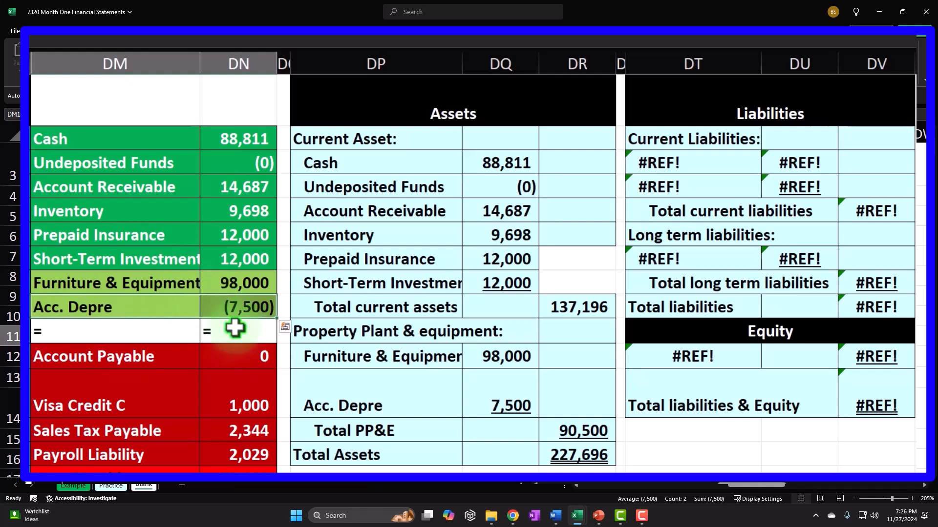
drag(530, 361, 523, 395)
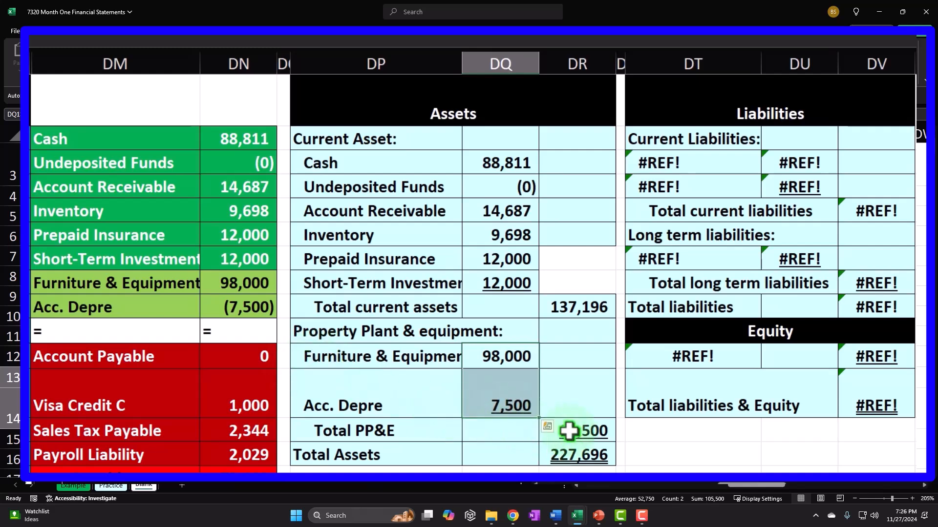
double_click(606, 435)
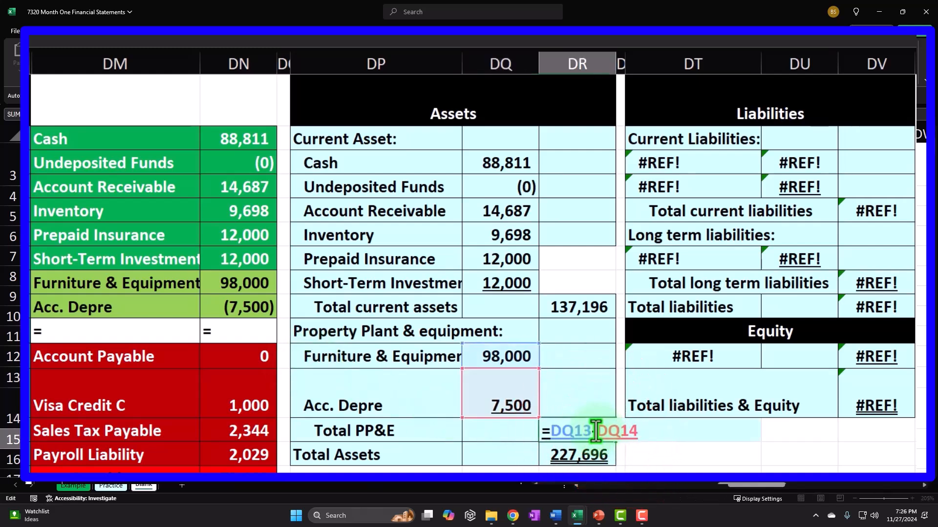
key(Return)
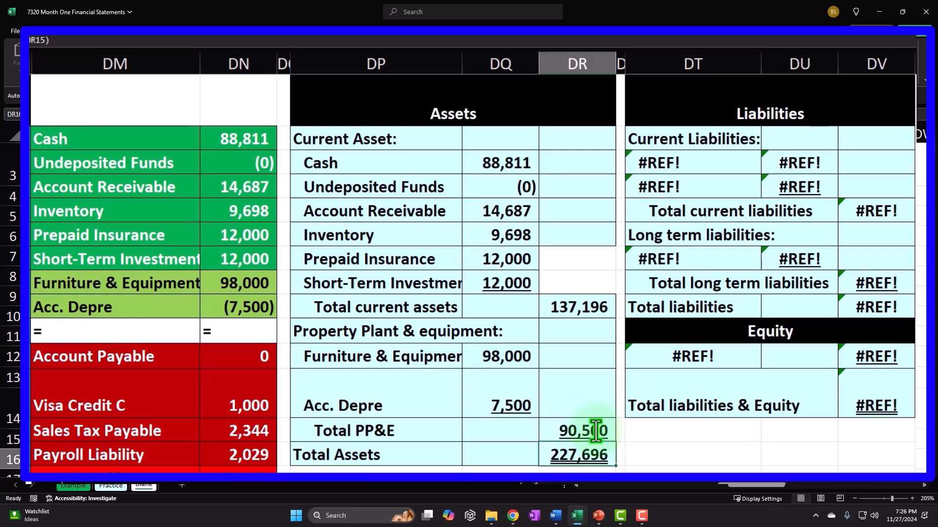
double_click(579, 452)
key(Return)
key(Up)
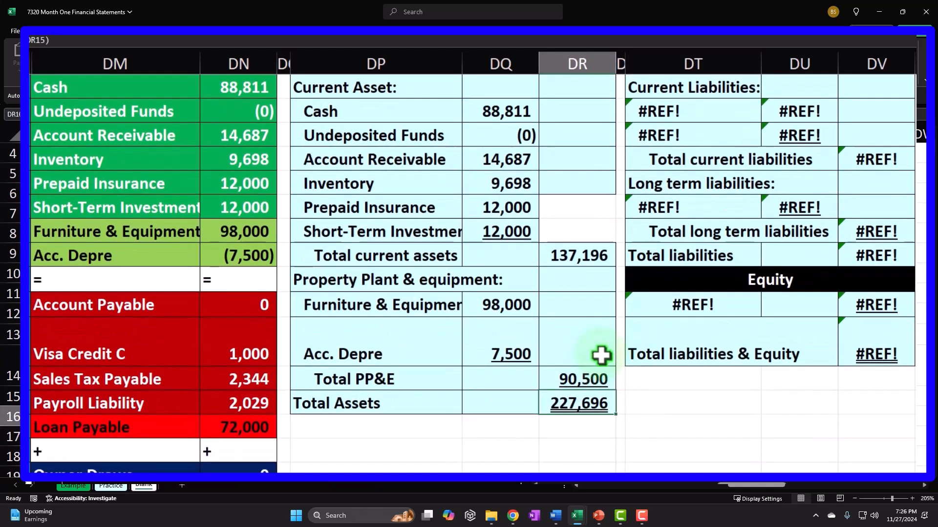
Sum the account list's asset balances to confirm they match total assets of 227,696
scroll(562, 372, up, 1)
drag(247, 163, 232, 337)
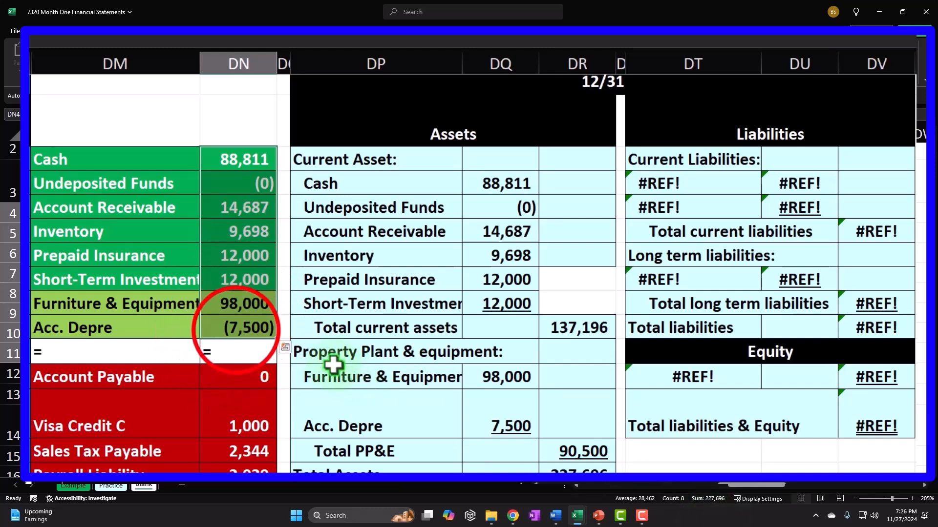
click(238, 327)
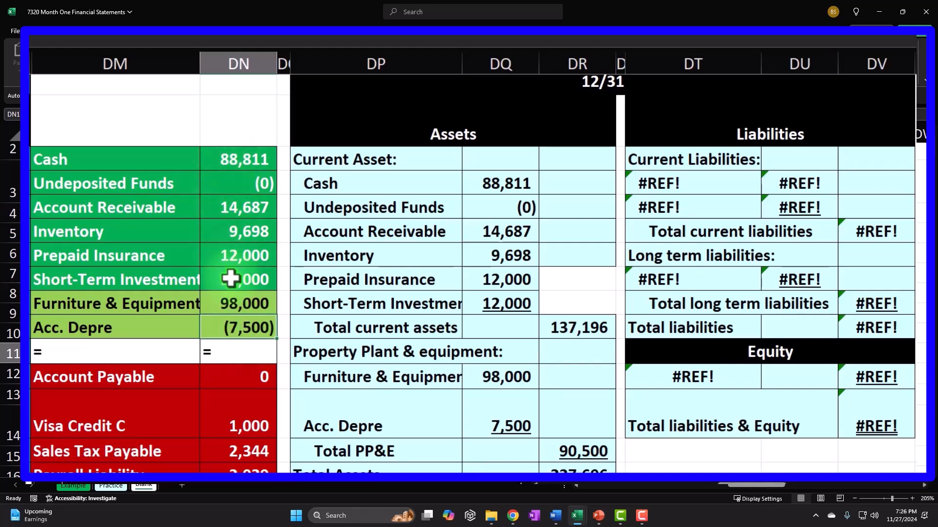
drag(266, 159, 242, 316)
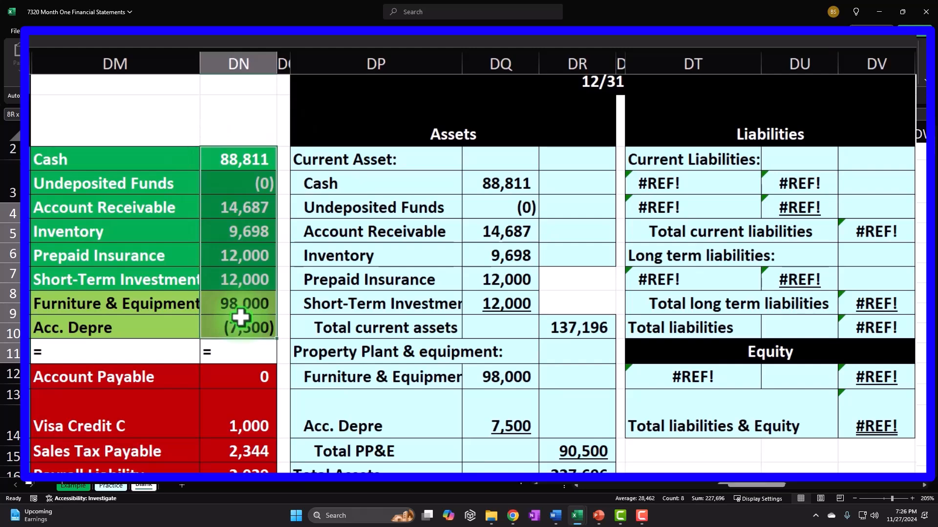
click(404, 283)
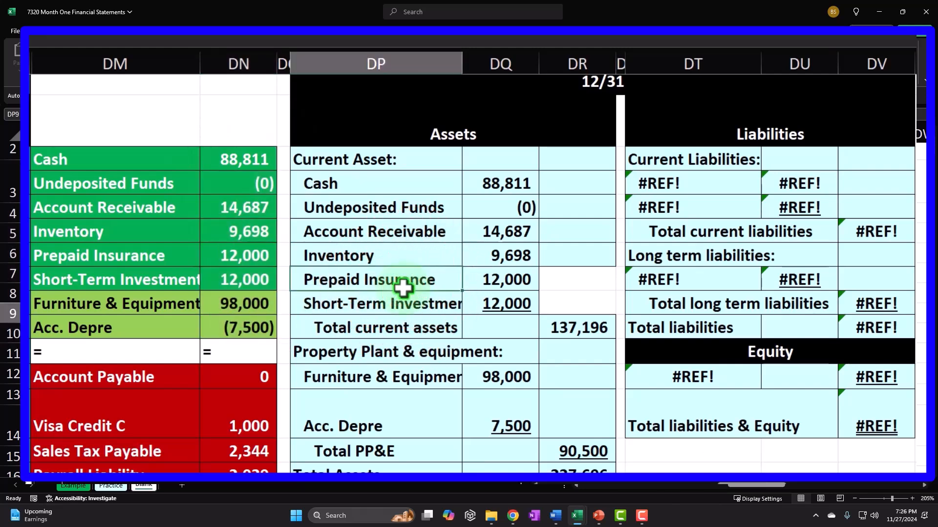
key(Right)
key(Right)
key(Right)
key(Right)
key(Right)
key(Right)
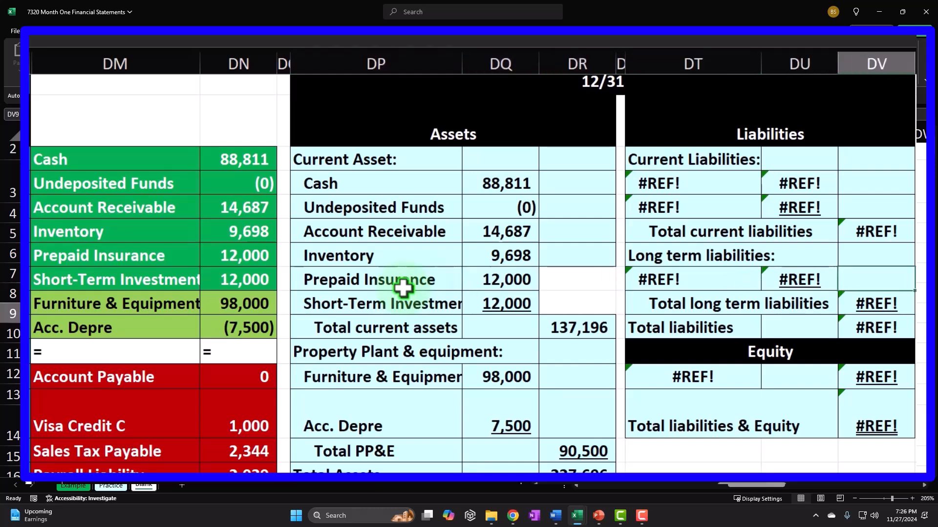
Link the first current liability line to Account Payable and its 0 balance
key(Up)
key(Up)
key(Up)
key(Up)
key(Left)
key(Left)
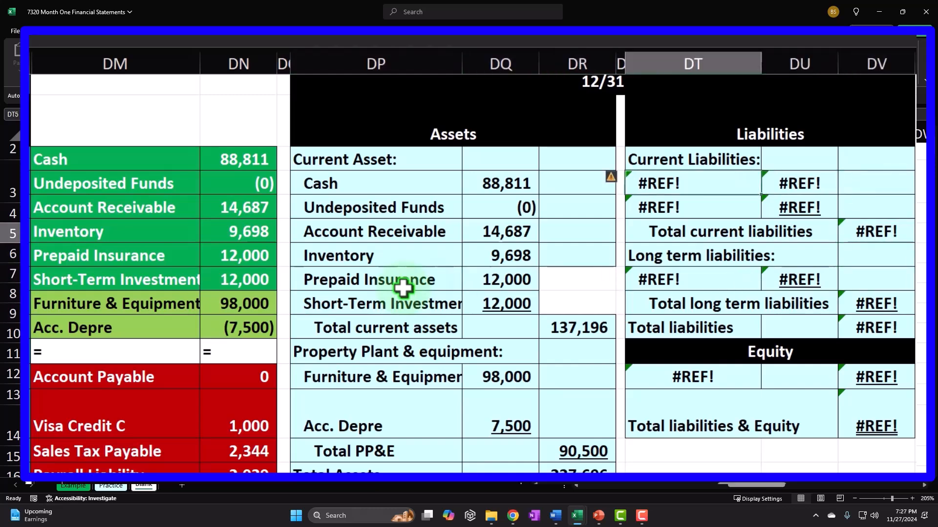
text(=)
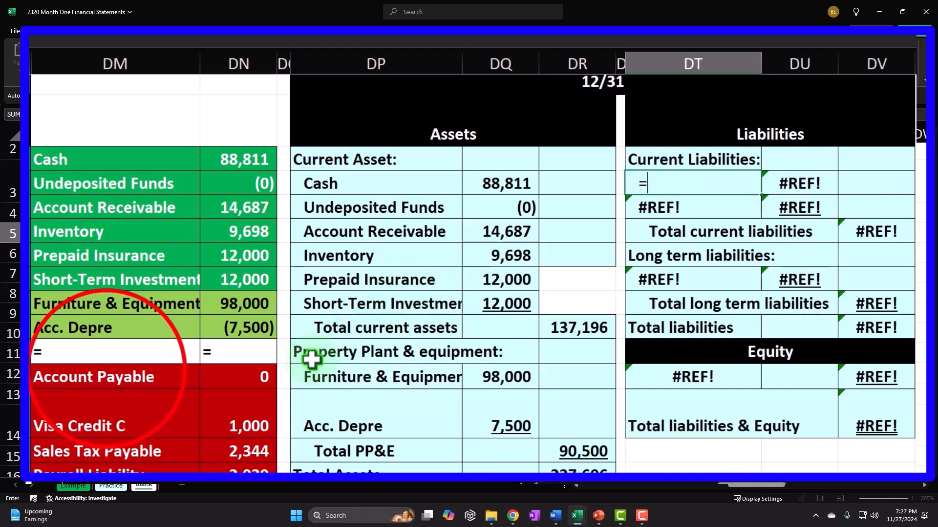
click(135, 373)
key(Return)
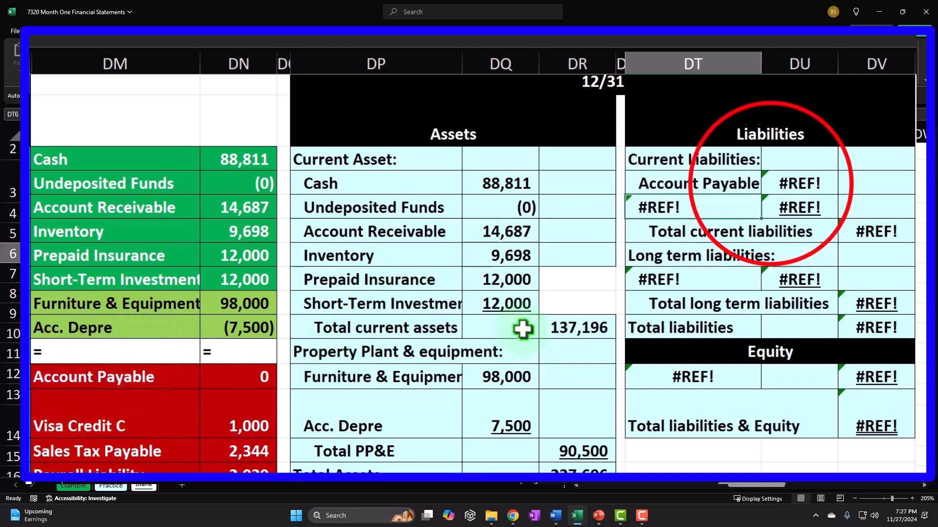
click(772, 182)
text(=)
click(240, 374)
key(Return)
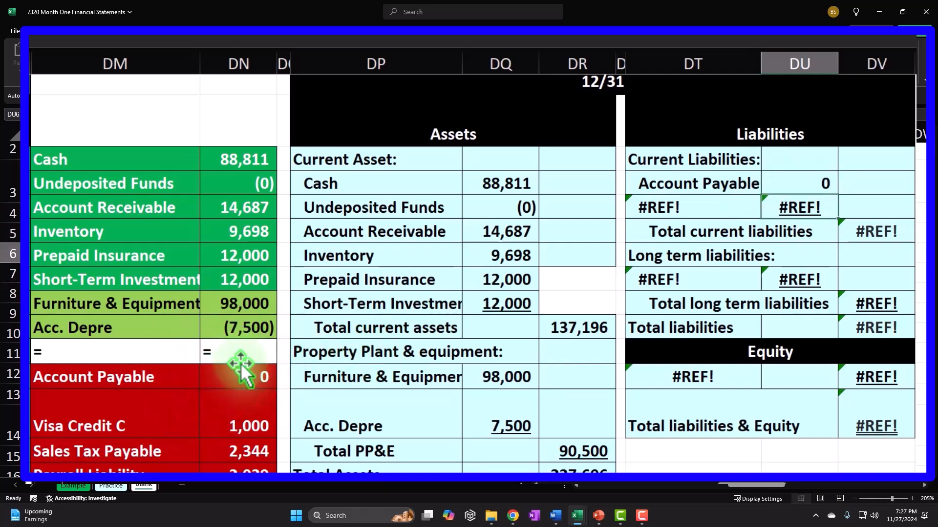
Copy the liability links down through Visa Credit C and check the next liabilities' sum
drag(691, 184, 836, 215)
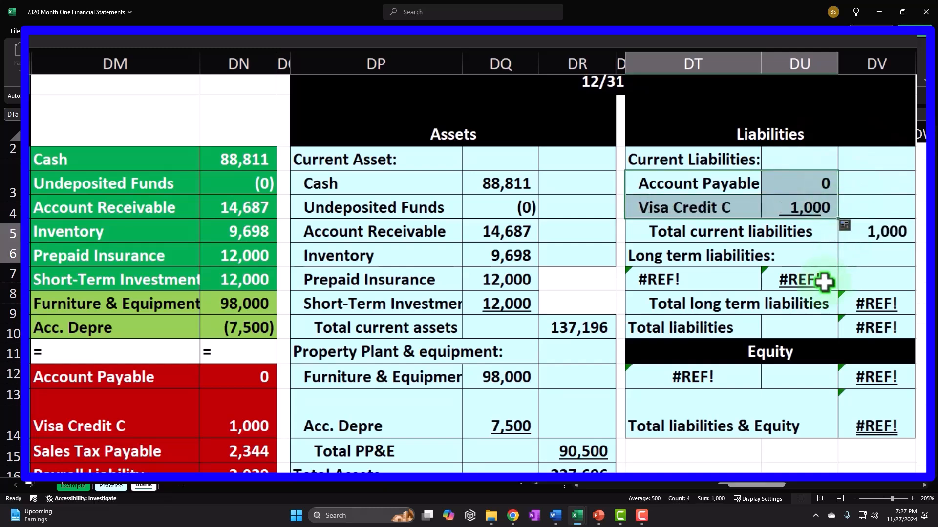
scroll(352, 356, down, 1)
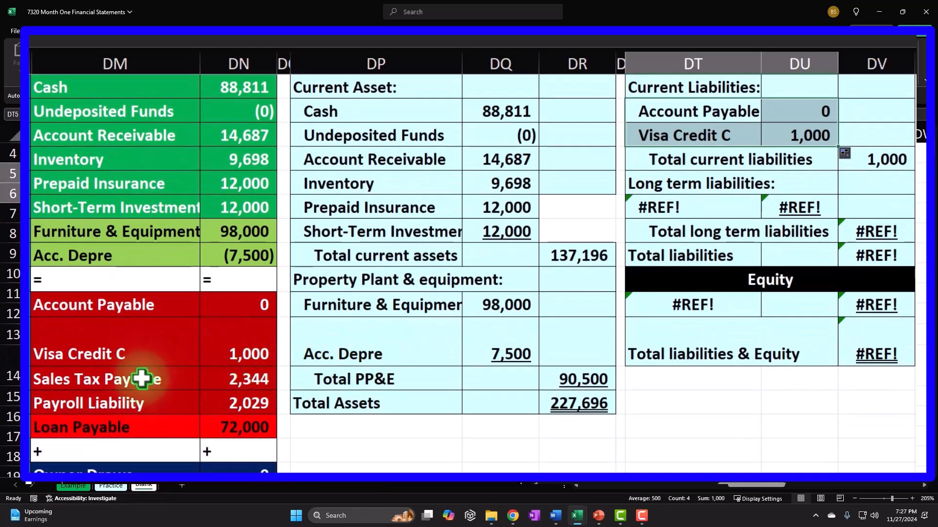
drag(138, 383, 217, 395)
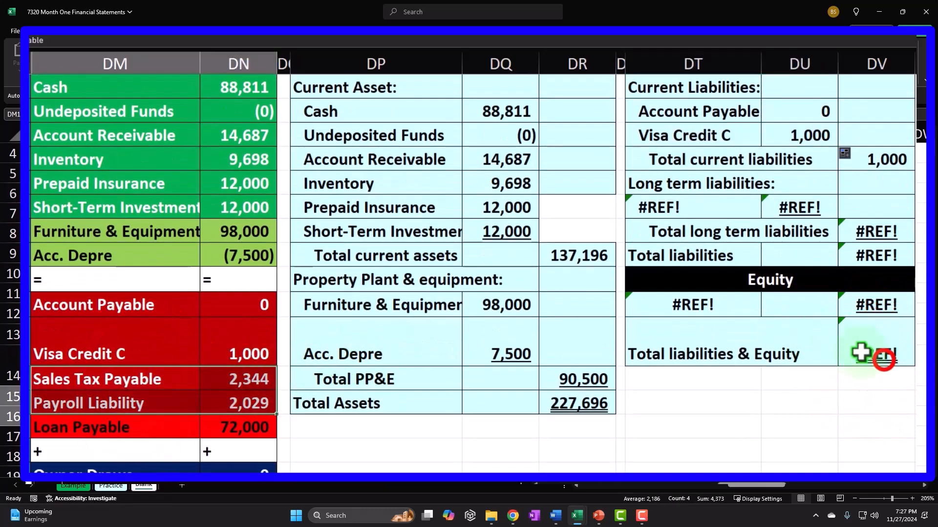
click(883, 361)
scroll(801, 324, up, 1)
Move the liability totals block down two rows and fill in Sales Tax Payable and Payroll Liability
click(687, 232)
drag(687, 232, 858, 425)
scroll(858, 426, down, 1)
drag(703, 372, 700, 397)
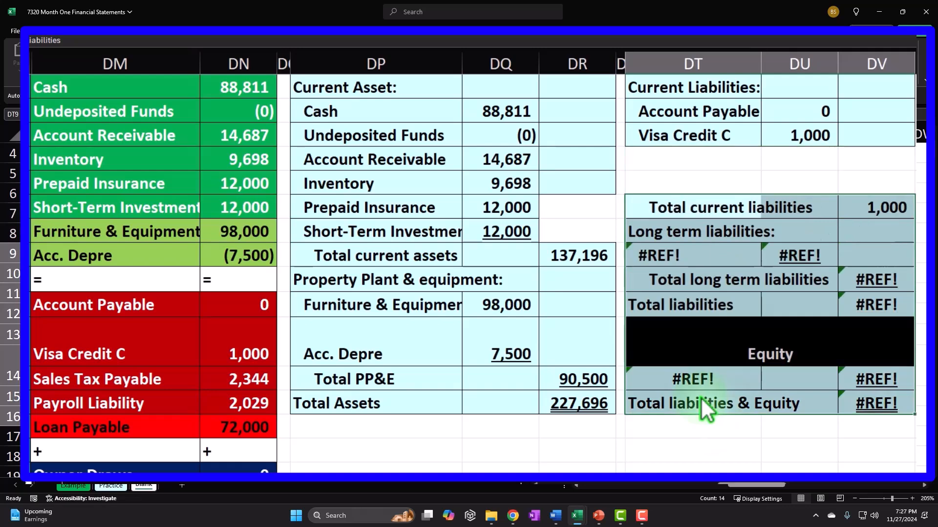
scroll(700, 397, up, 1)
drag(691, 209, 912, 260)
click(812, 253)
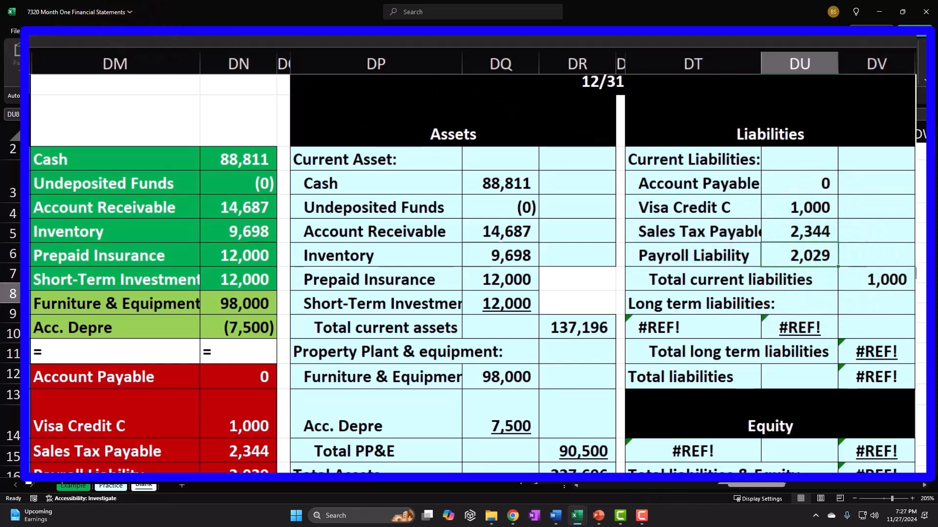
Extend the Total current liabilities SUM to include Payroll Liability, giving 5,373
click(874, 281)
double_click(874, 281)
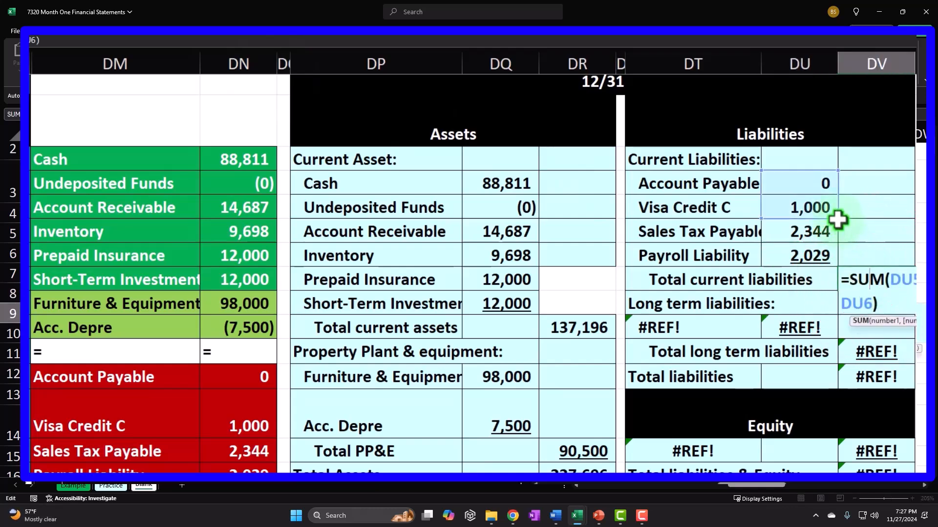
drag(838, 221, 837, 245)
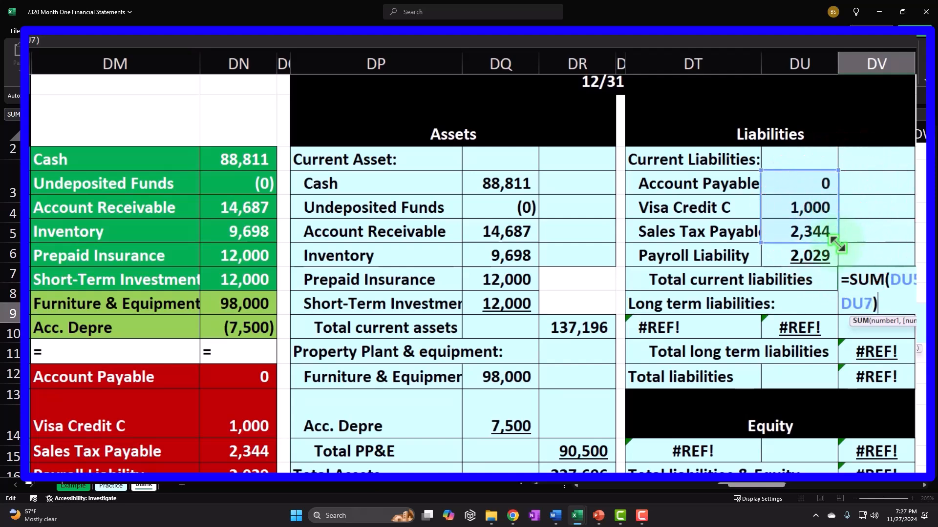
key(ctrl+Return)
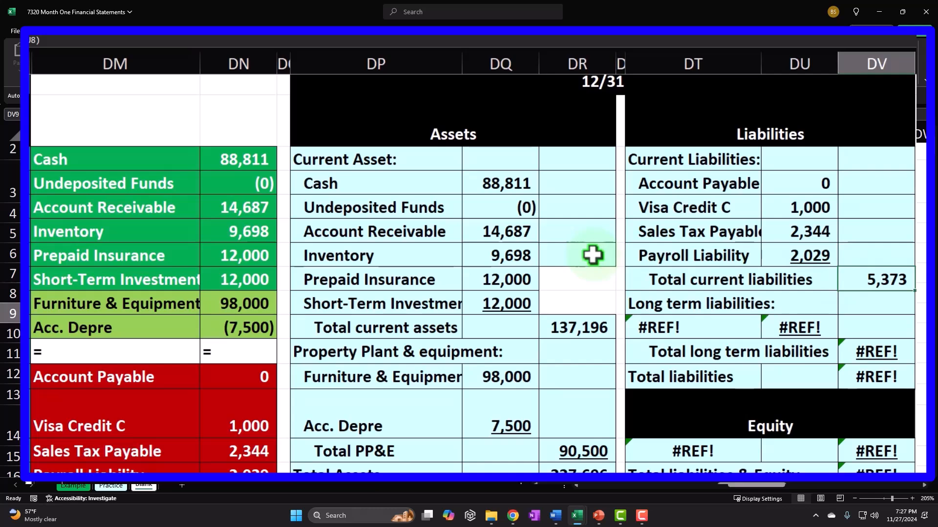
scroll(593, 254, down, 1)
drag(247, 306, 253, 394)
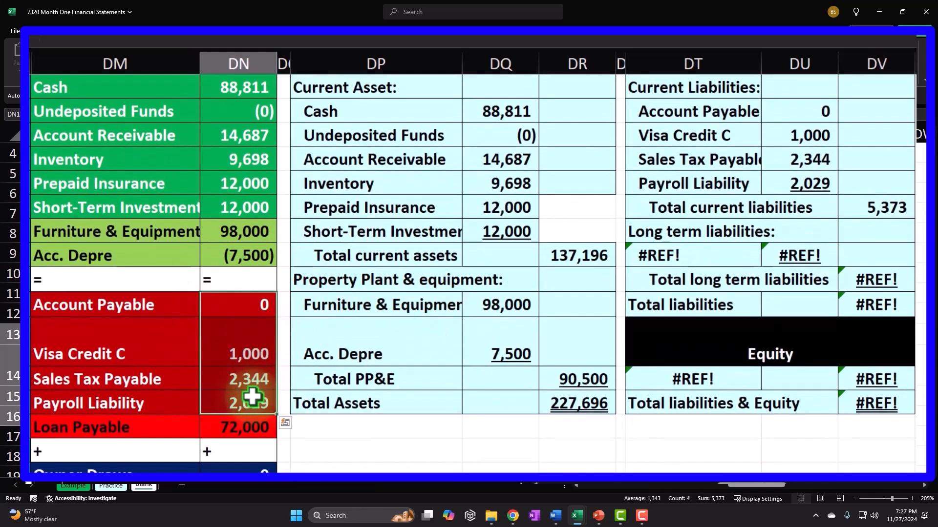
Link the long-term liability label and amount to Loan Payable's 72,000 in the account list
click(722, 250)
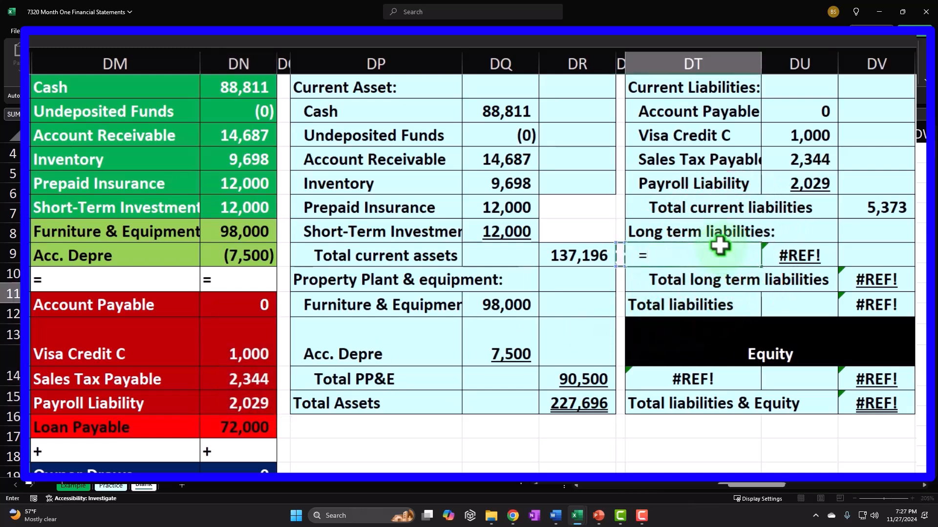
key(Down)
key(Down)
key(Down)
key(Left)
key(Tab)
text(=)
key(Left)
key(Left)
key(Left)
key(Left)
key(Left)
key(Left)
key(Left)
key(Down)
key(Down)
key(Down)
key(Down)
key(Down)
key(Down)
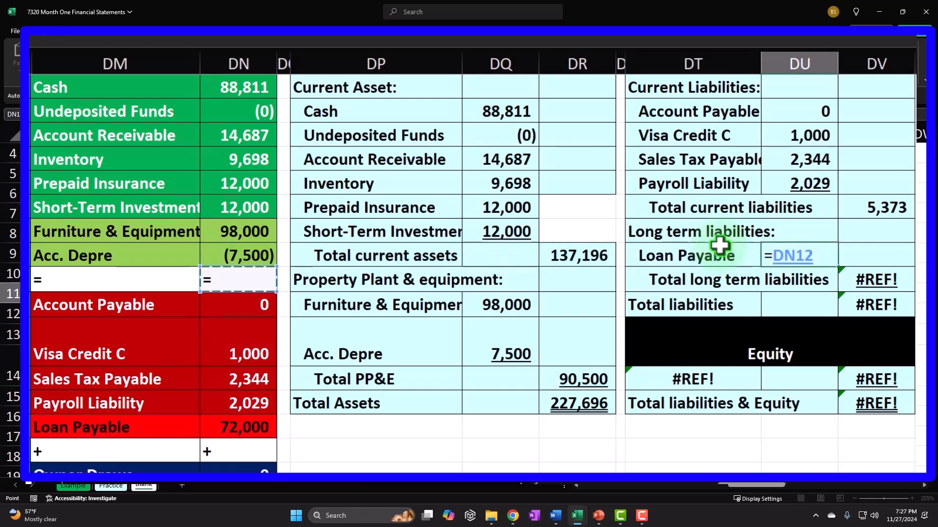
key(Return)
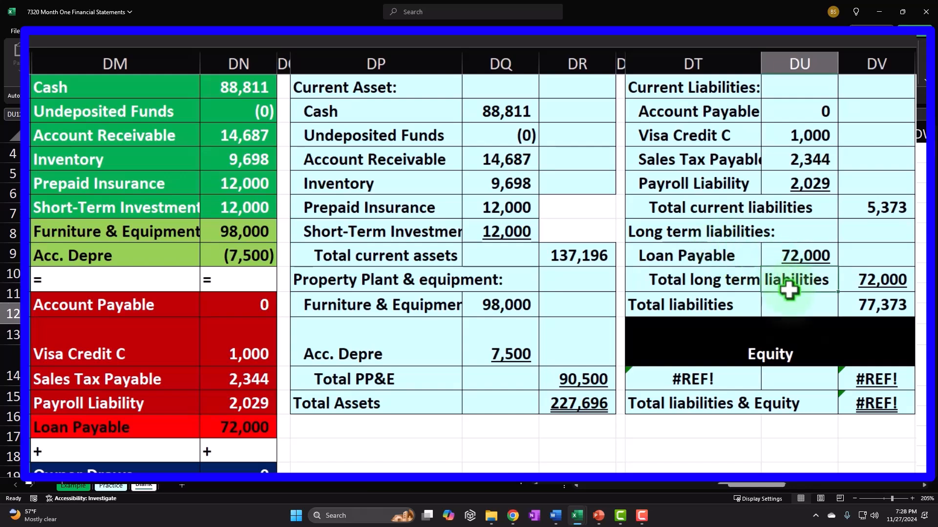
click(762, 384)
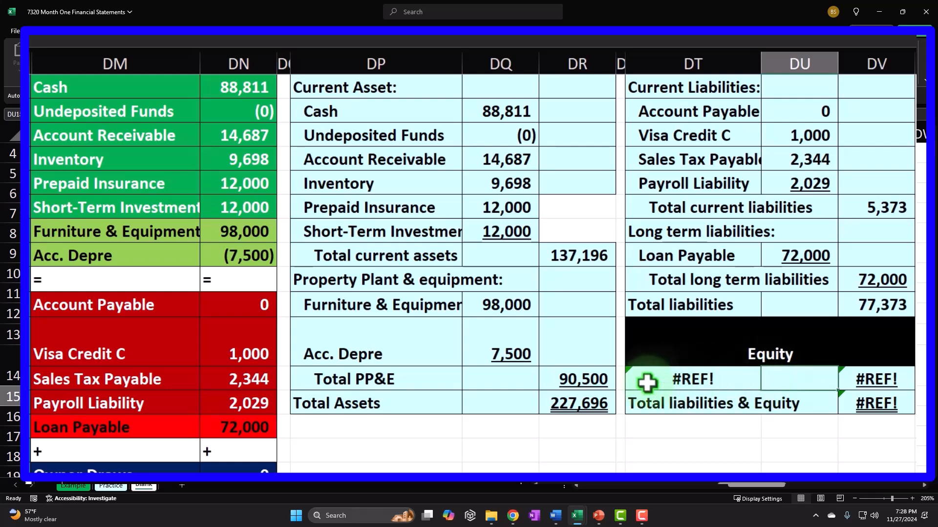
Replace the broken #REF! equity label with a link to the Owner Draws account
scroll(646, 382, down, 1)
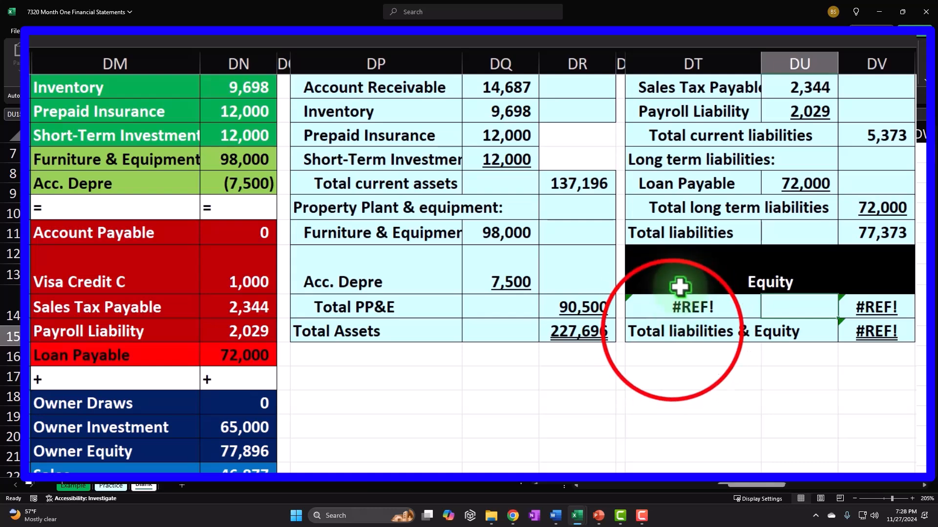
click(683, 331)
click(704, 306)
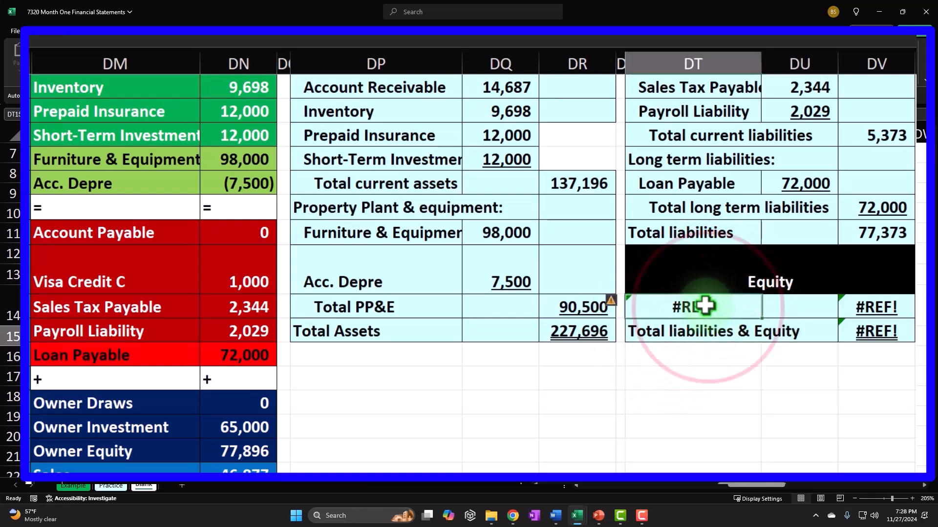
text(=)
key(Down)
key(Left)
key(Left)
key(Left)
key(Left)
key(Left)
key(Left)
key(Left)
key(Down)
key(Down)
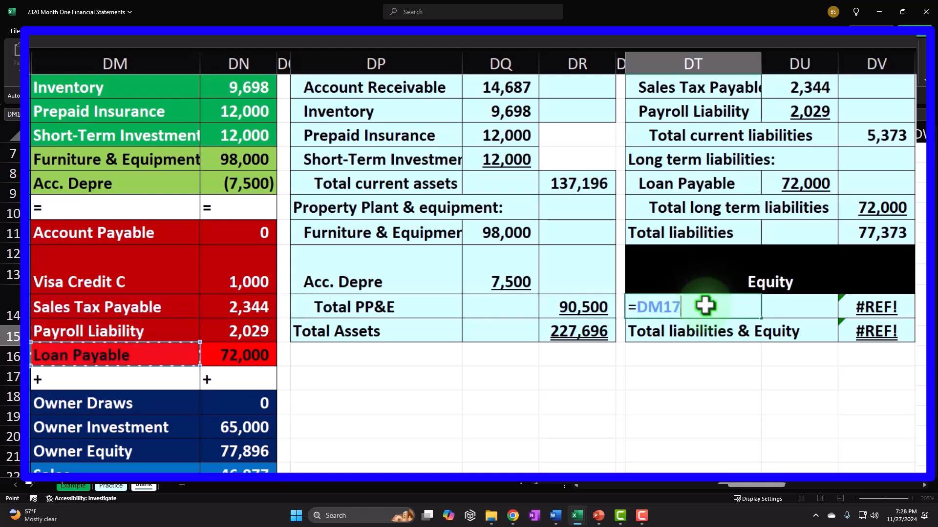
key(Down)
key(Down)
key(Return)
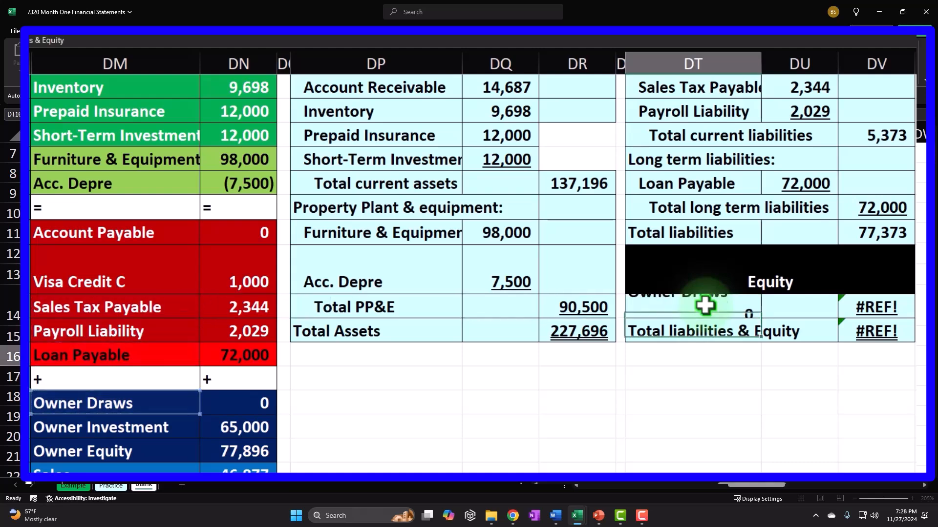
key(Right)
key(Left)
key(Left)
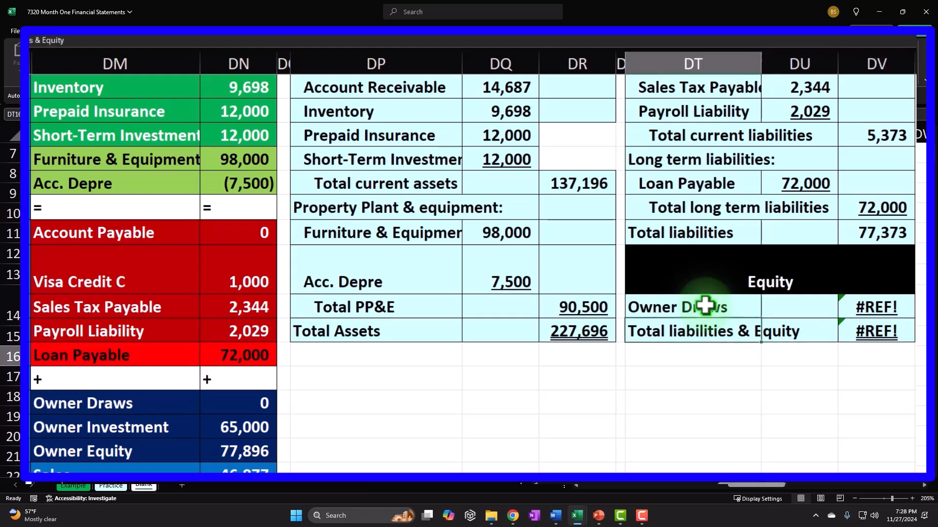
key(Up)
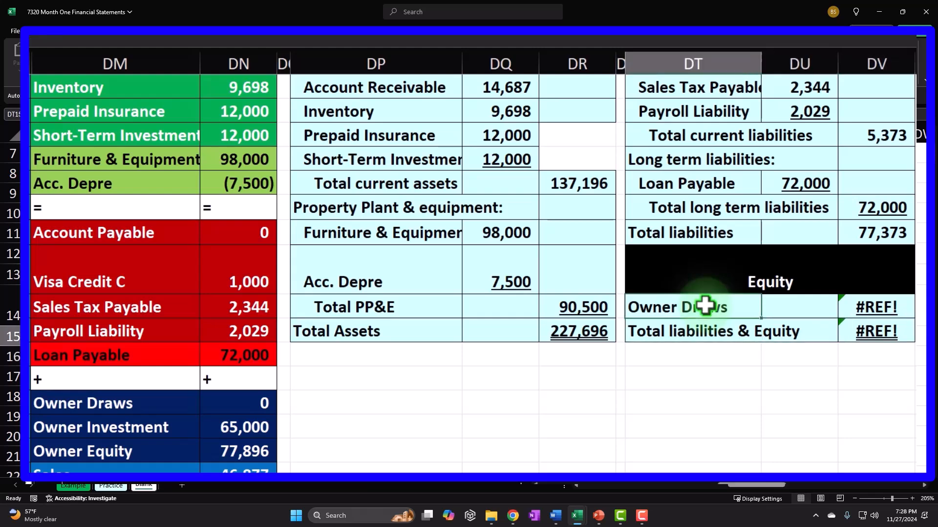
Rename the equity label to 'Owners Equity'
text(Eqit)
key(BackSpace)
key(BackSpace)
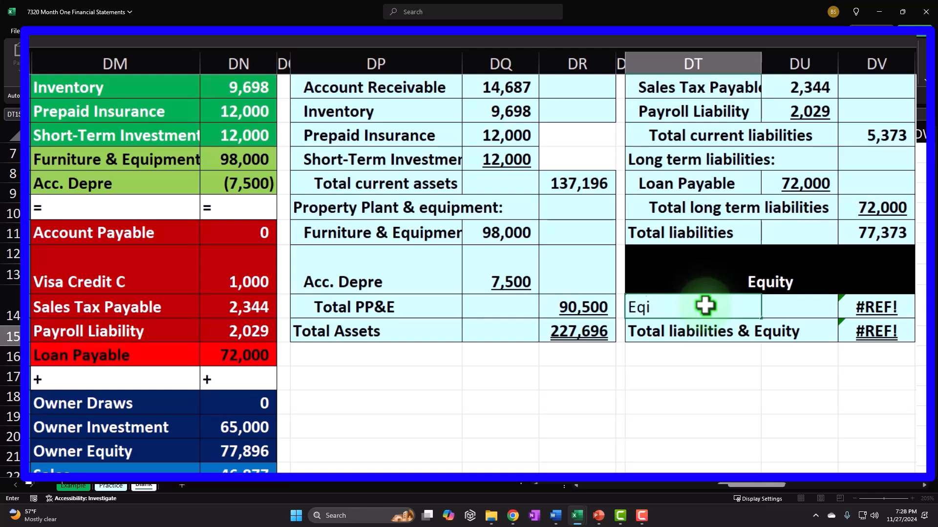
text(uity)
key(BackSpace)
key(BackSpace)
key(BackSpace)
key(BackSpace)
key(BackSpace)
key(BackSpace)
text(Owners E)
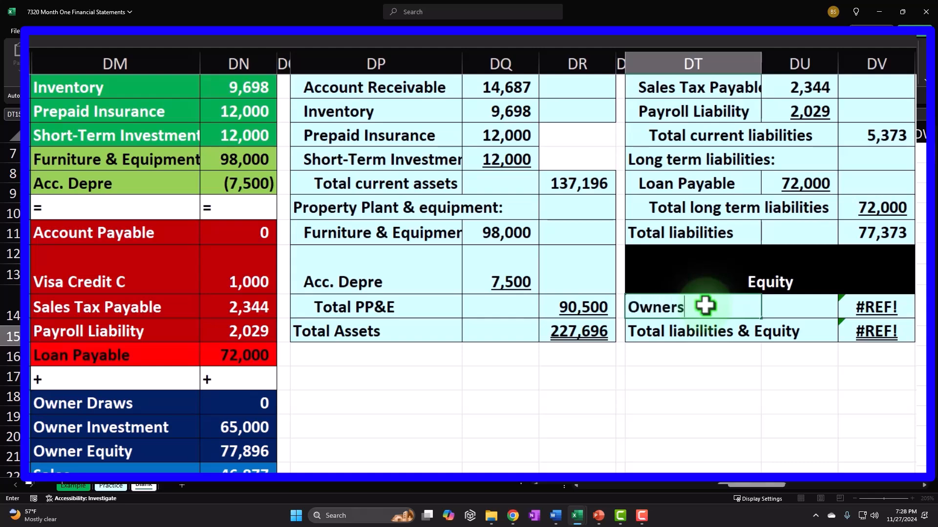
text(quity)
key(Tab)
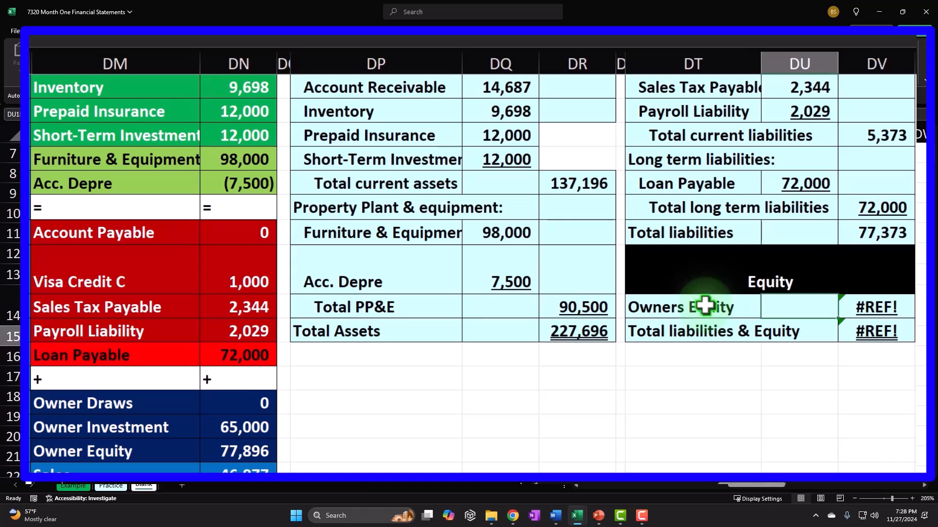
Enter =SUM over the three owner accounts (DN19:DN21) as the equity amount, giving 142,896
key(Tab)
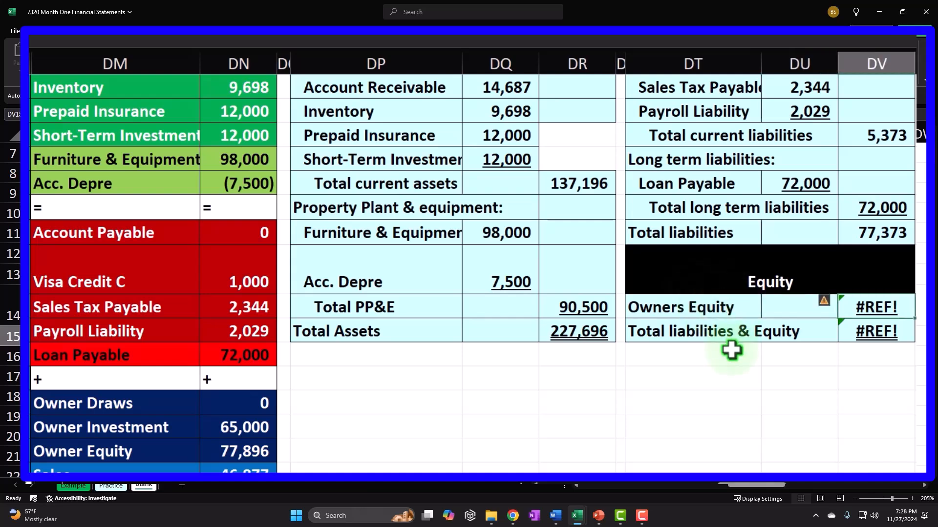
text(=sum()
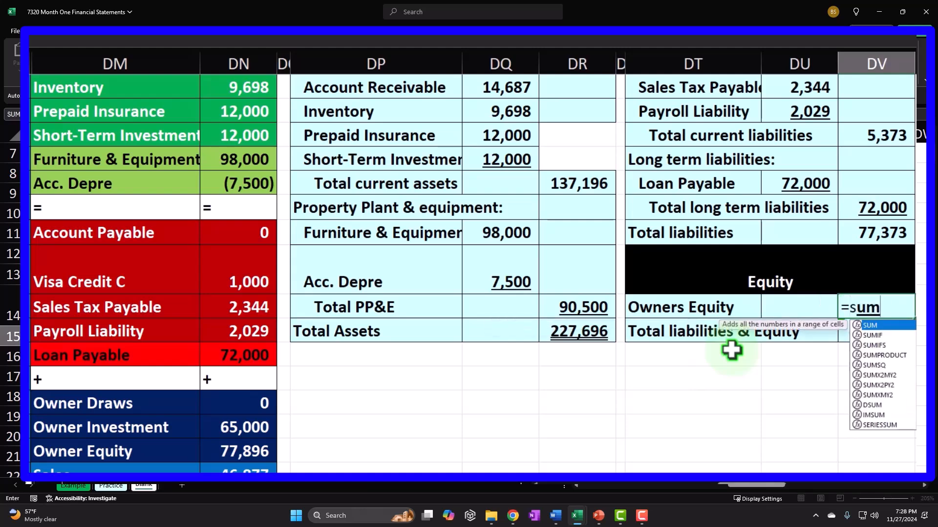
key(Left)
key(Left)
key(Left)
key(Left)
key(Left)
key(Left)
key(Left)
key(Down)
key(Down)
key(Down)
key(Down)
key(Left)
key(shift+Down)
key(shift+Down)
key(Return)
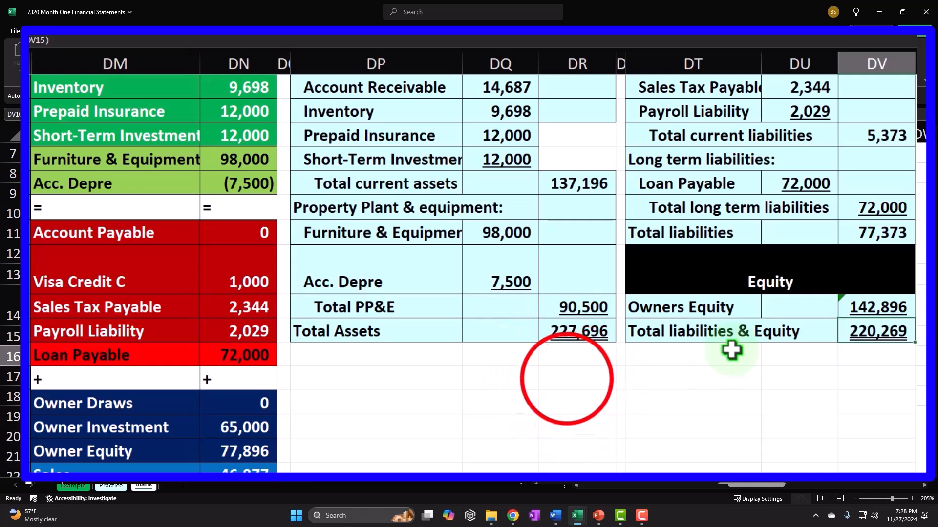
click(566, 379)
scroll(439, 371, down, 2)
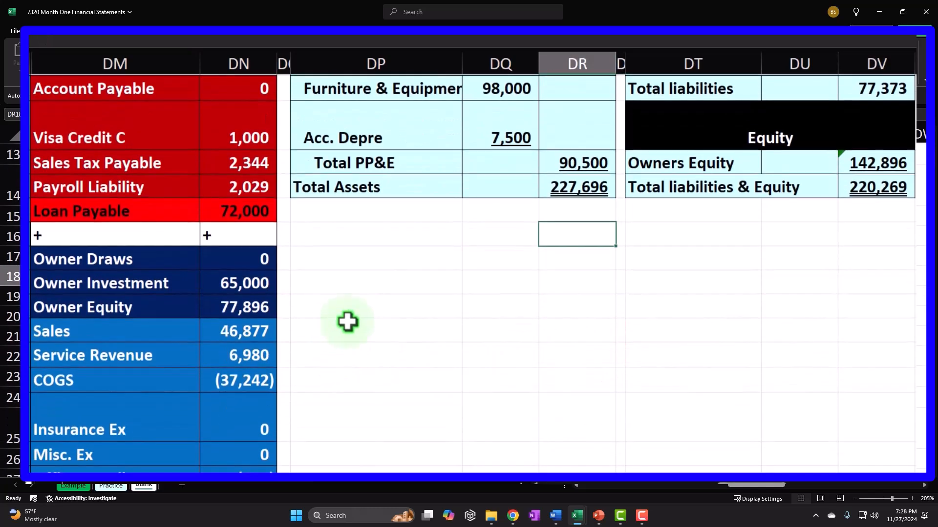
drag(257, 326, 240, 427)
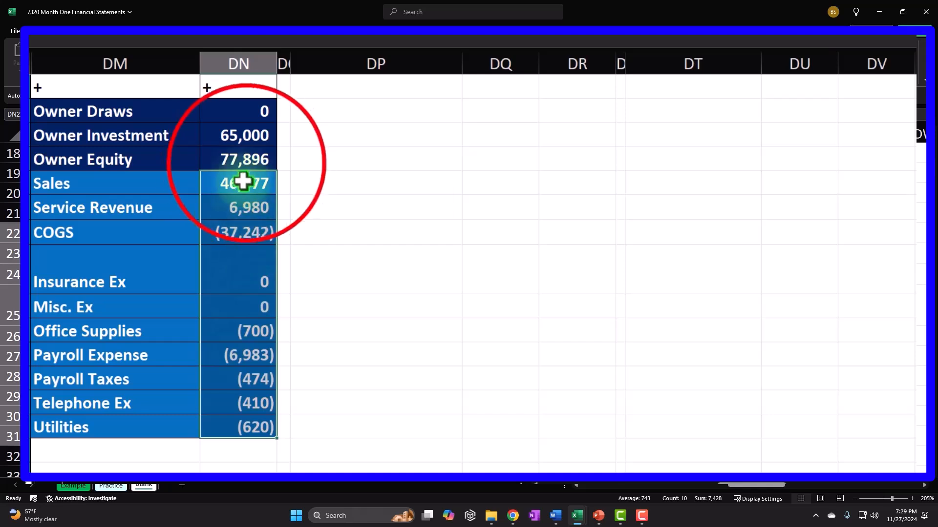
click(247, 165)
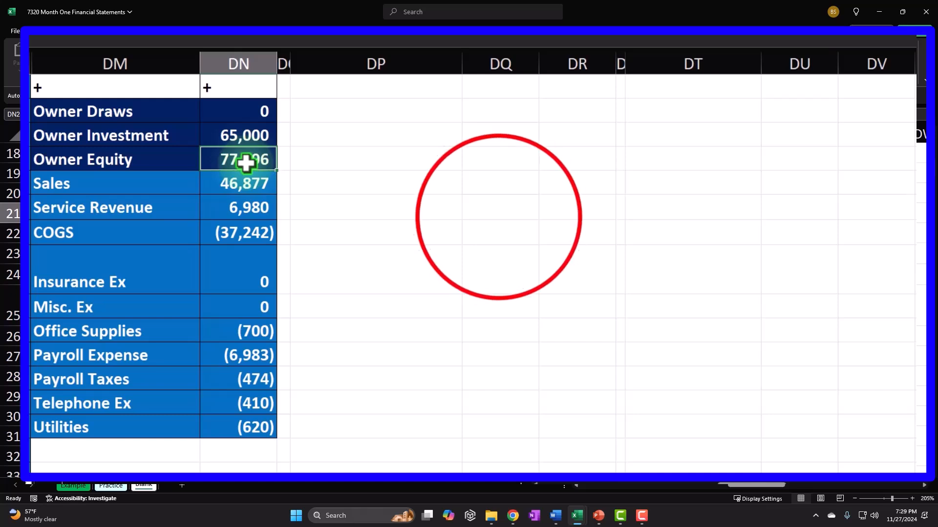
click(499, 219)
scroll(499, 220, up, 1)
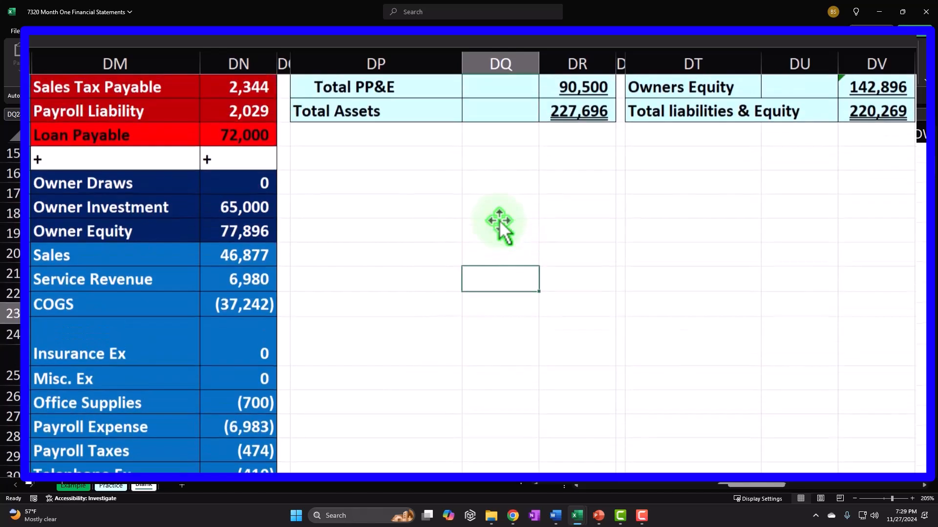
click(261, 231)
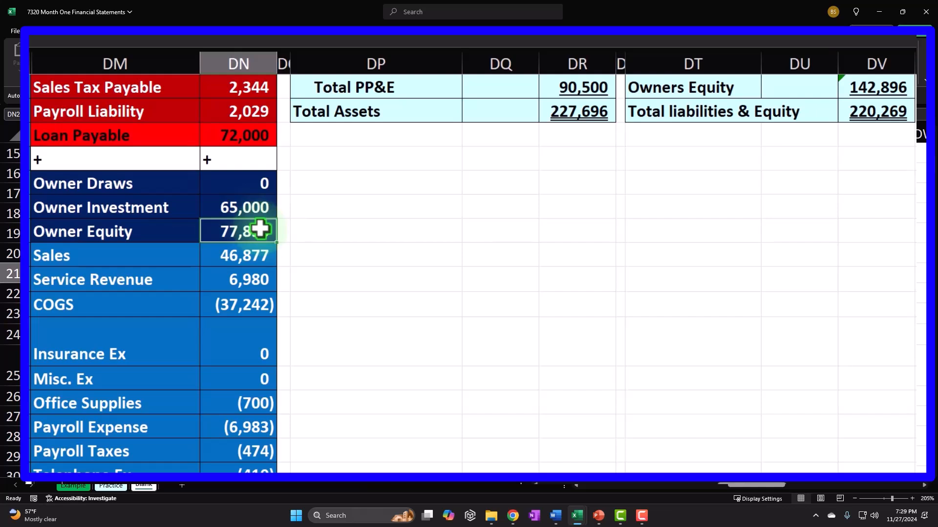
click(240, 182)
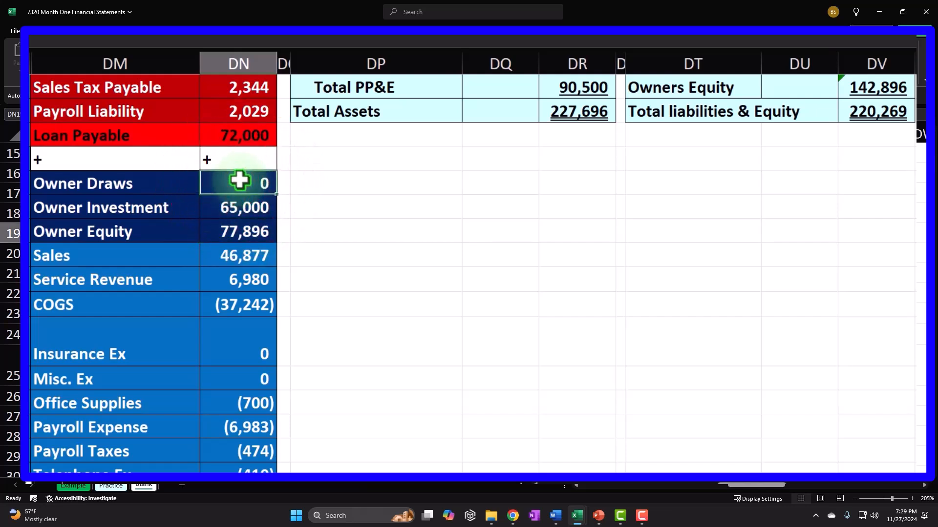
click(235, 223)
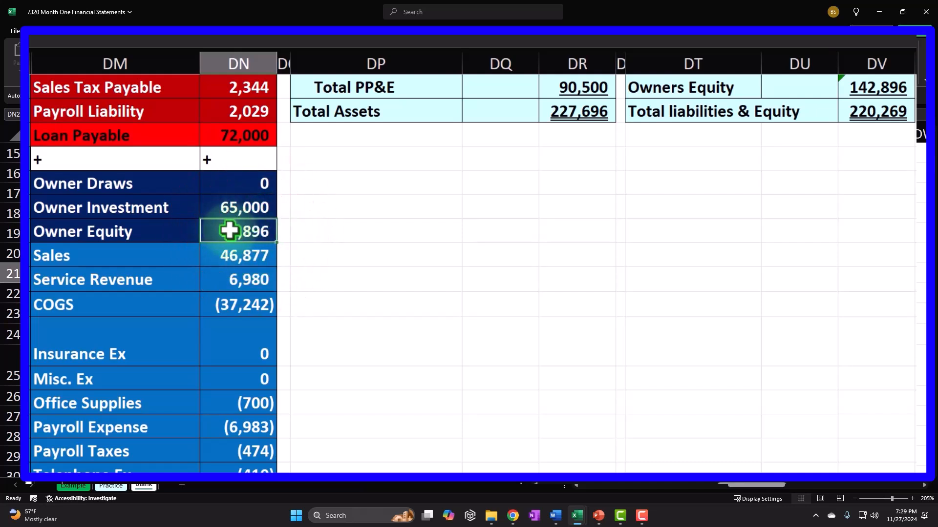
drag(229, 230, 224, 433)
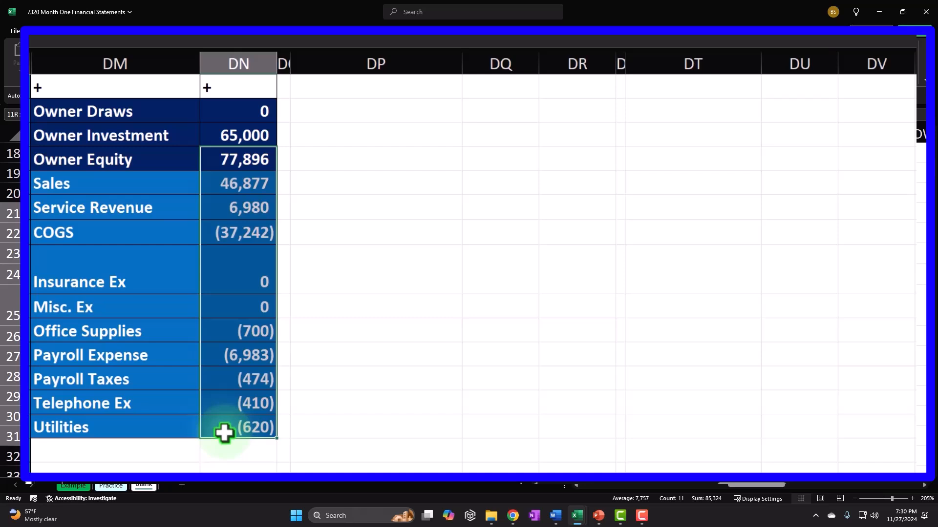
mouse_move(244, 113)
mouse_down()
mouse_move(245, 329)
mouse_move(257, 428)
mouse_up()
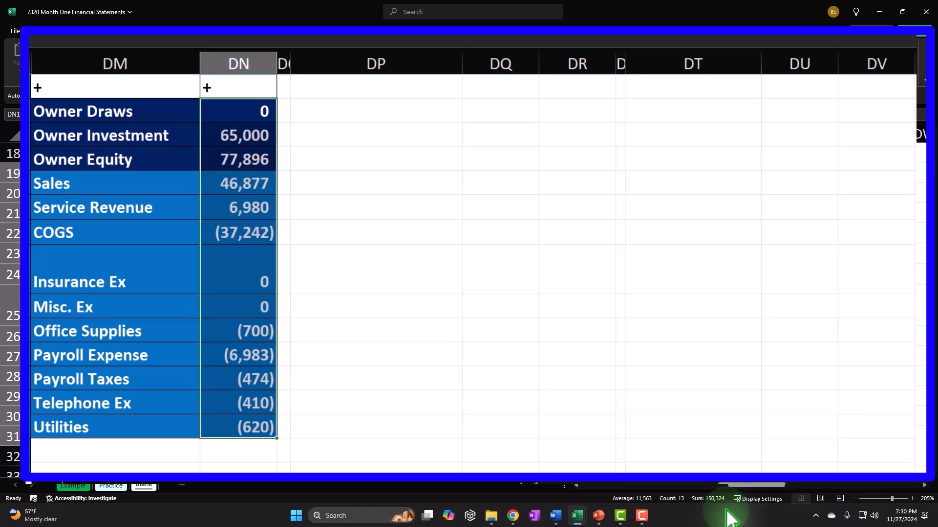
scroll(619, 310, up, 4)
Redo Owners Equity as =SUM(DN19:DN31), giving 150,324 and total liabilities & equity of 227,696
click(878, 304)
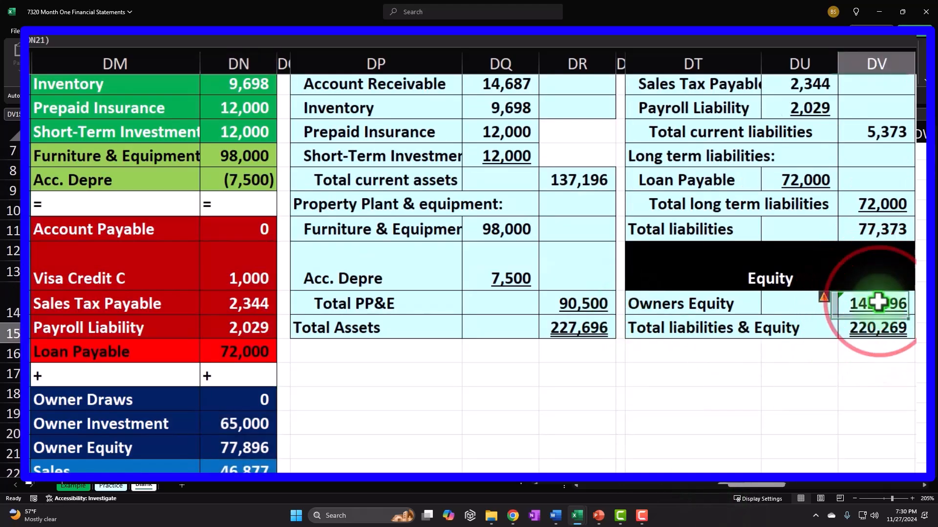
scroll(860, 327, down, 1)
text(=sum()
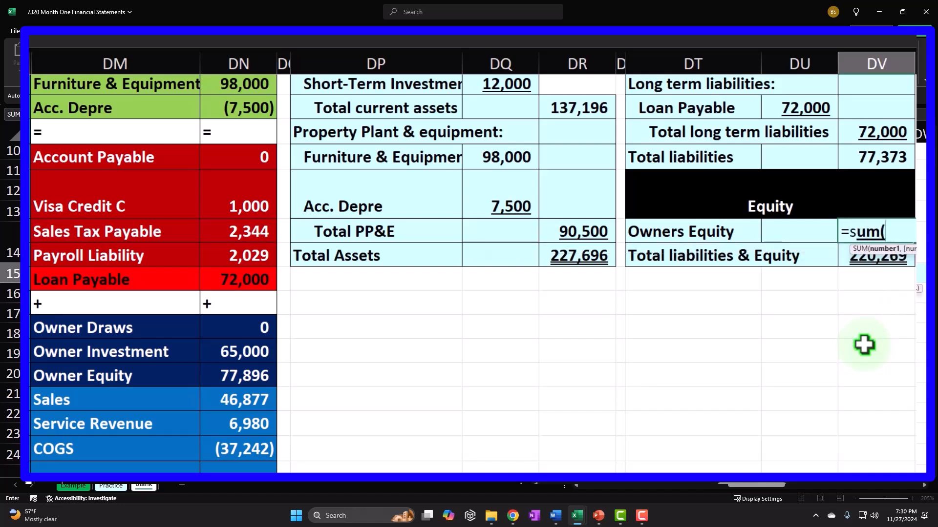
key(Left)
key(Left)
key(Left)
key(Left)
key(Left)
key(Left)
key(Left)
key(Left)
key(Down)
key(Down)
key(Down)
key(Down)
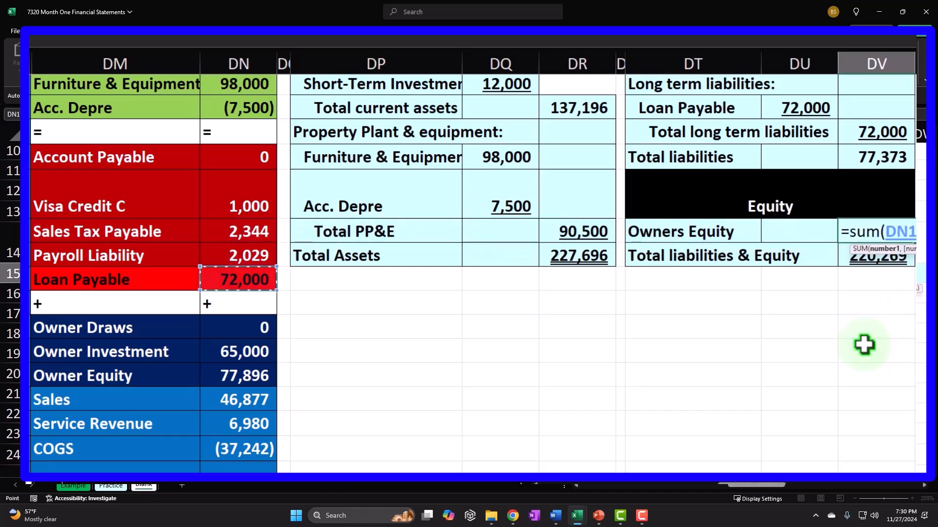
key(shift+Down)
key(shift+Down)
key(shift+Down)
key(shift+Down)
key(shift+Down)
key(shift+Down)
key(shift+Down)
key(shift+Down)
key(shift+Down)
key(shift+Down)
key(shift+Down)
key(shift+Down)
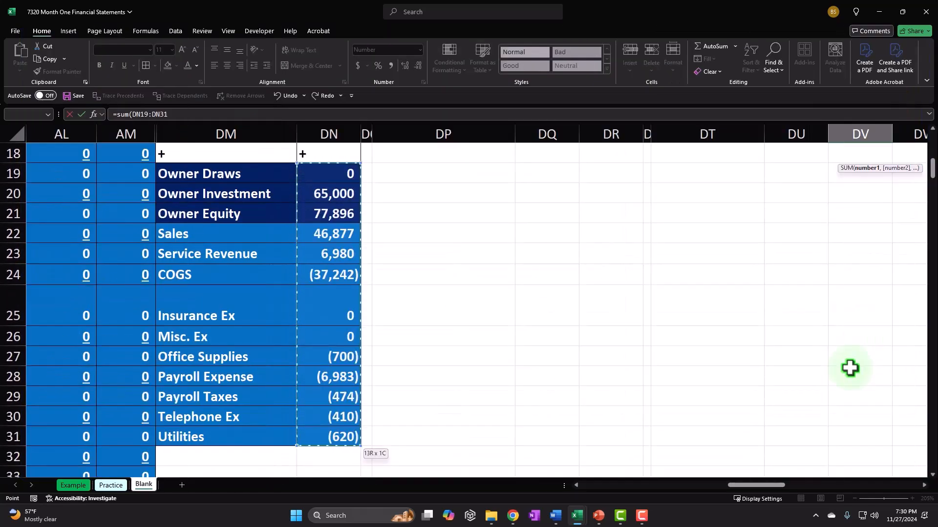
key(Return)
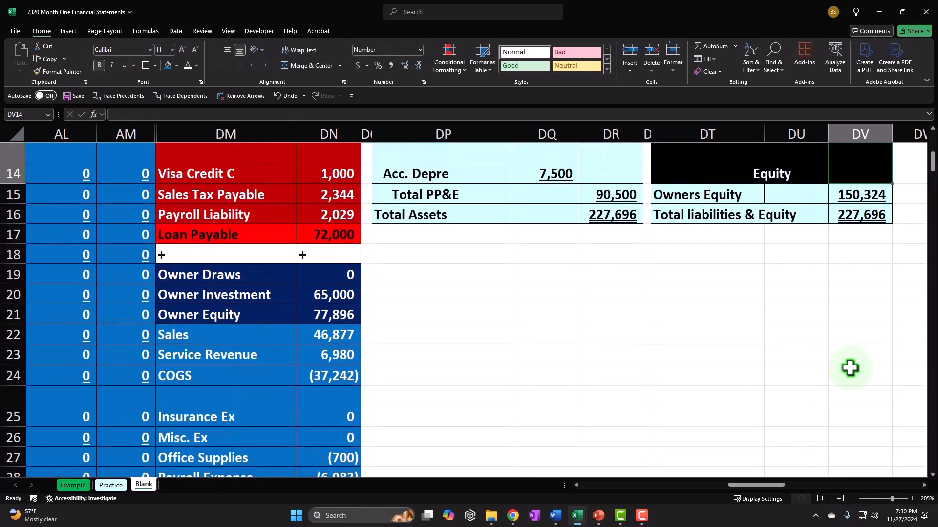
click(597, 234)
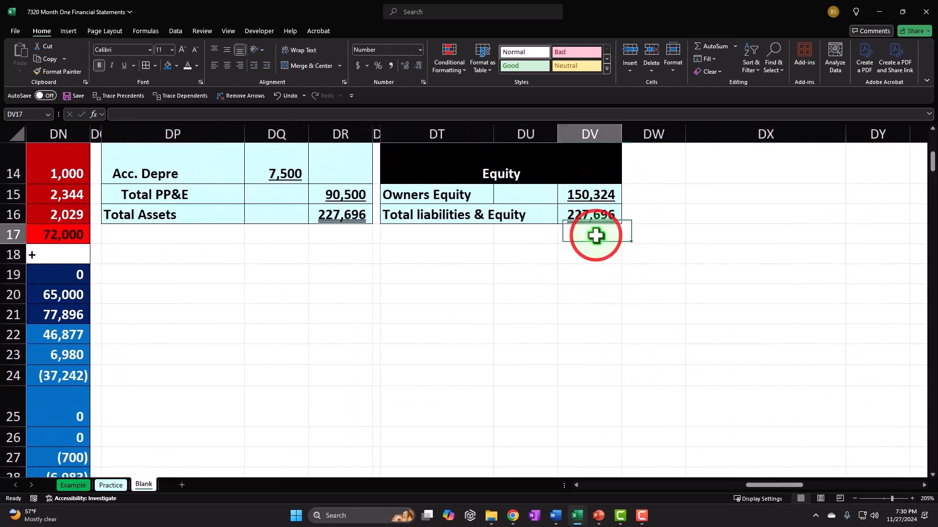
key(Left)
key(Left)
key(Left)
key(Left)
key(Left)
key(Left)
key(Left)
key(Left)
key(Left)
key(Left)
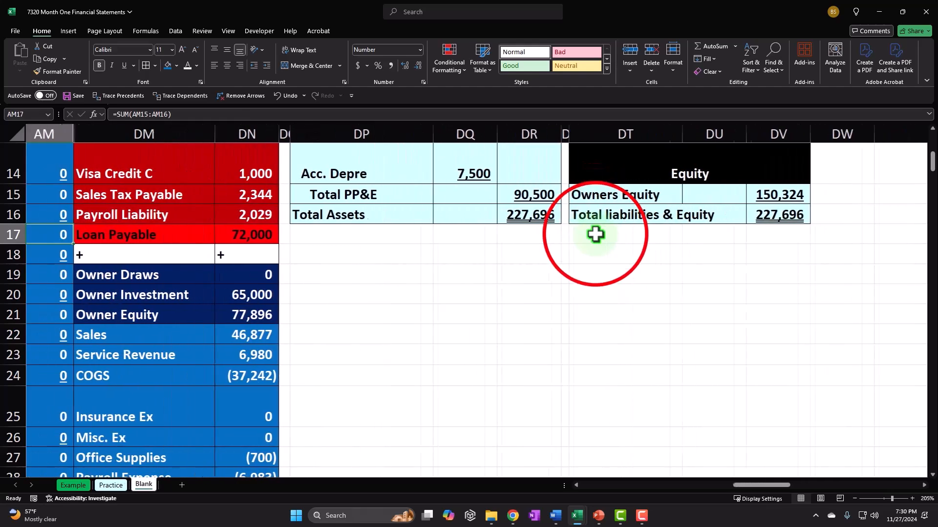
Review the Total liabilities & Equity formula =SUM(DV13:DV15) in DV16, totalling 227,696
click(596, 235)
double_click(791, 214)
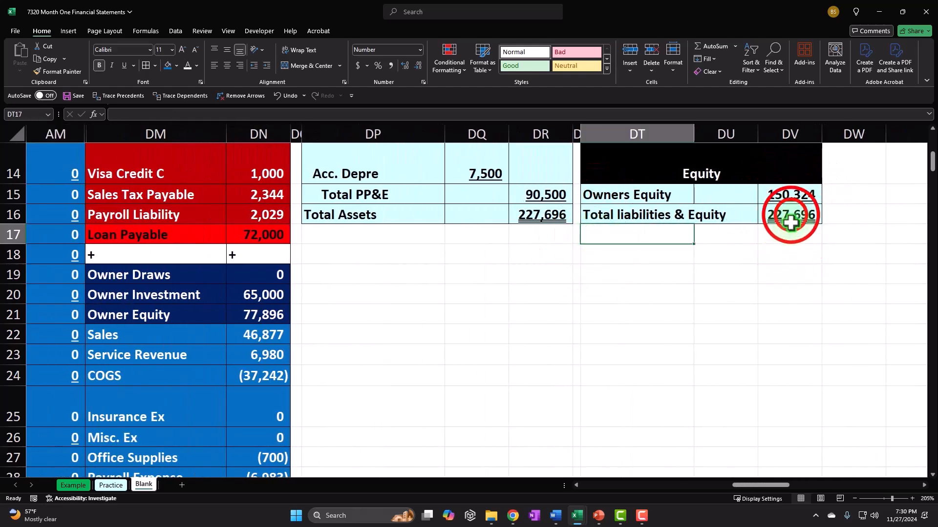
scroll(767, 298, up, 2)
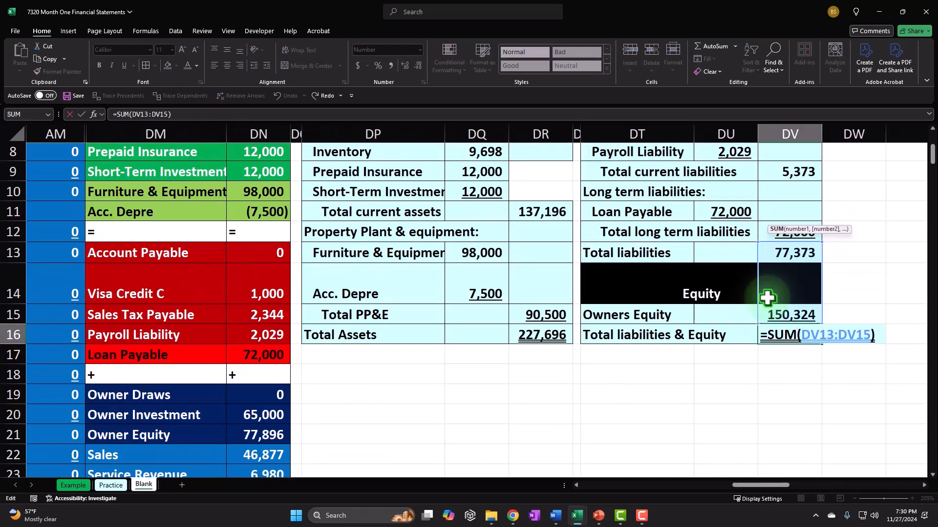
key(Return)
Enter the check formula =DR16-DV16 in DV17, confirming a difference of 0
text(=)
key(Left)
key(Left)
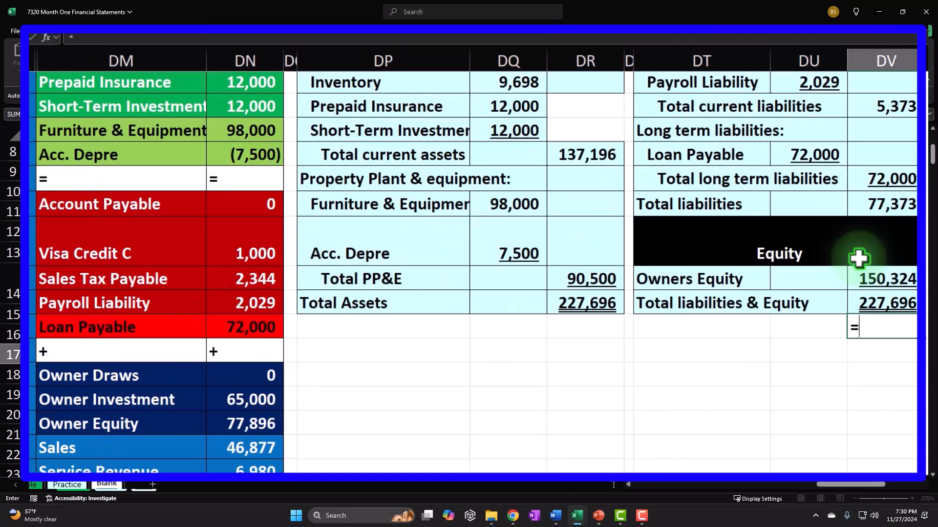
key(Left)
key(Left)
key(Up)
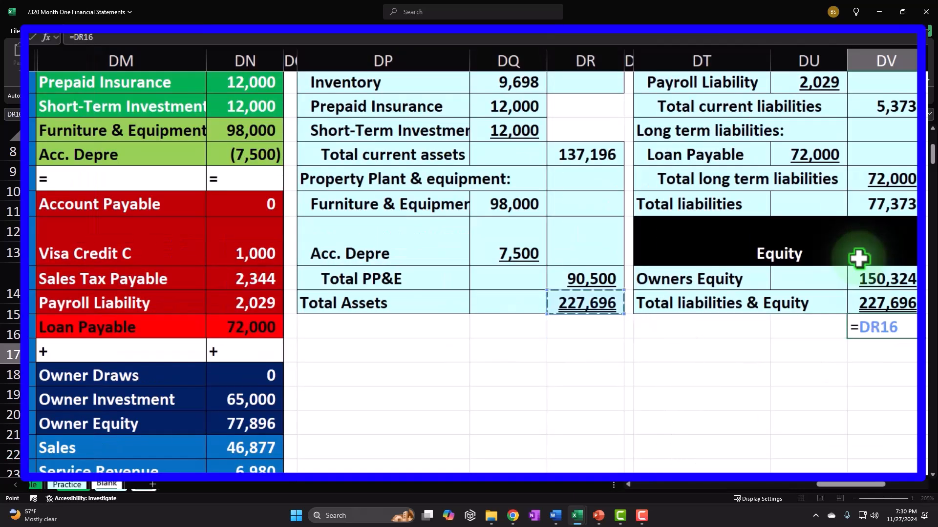
text(-)
key(Up)
key(Return)
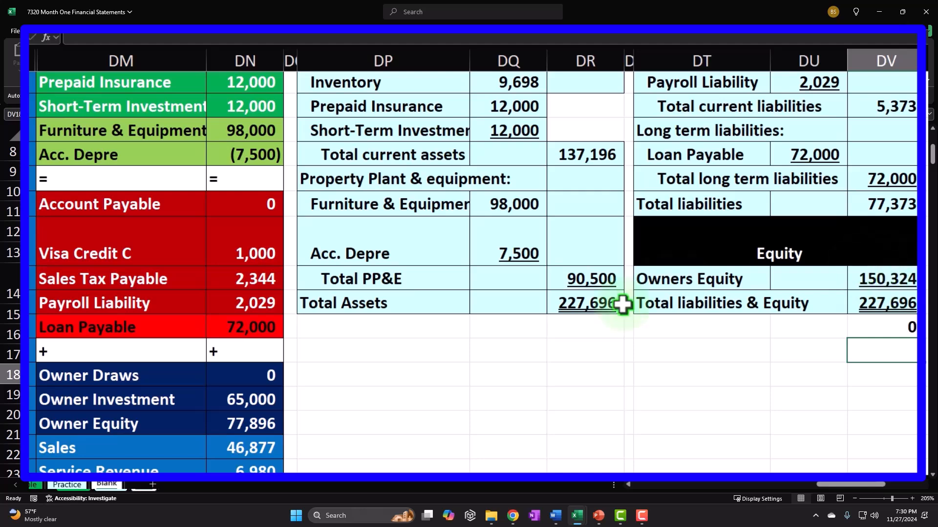
Delete the 0 from the DV17 check cell
click(252, 425)
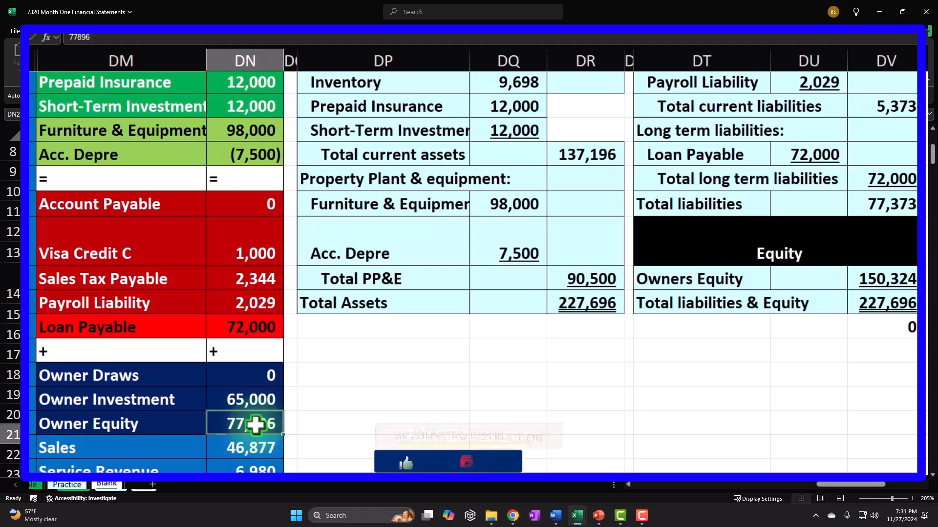
click(894, 325)
key(Delete)
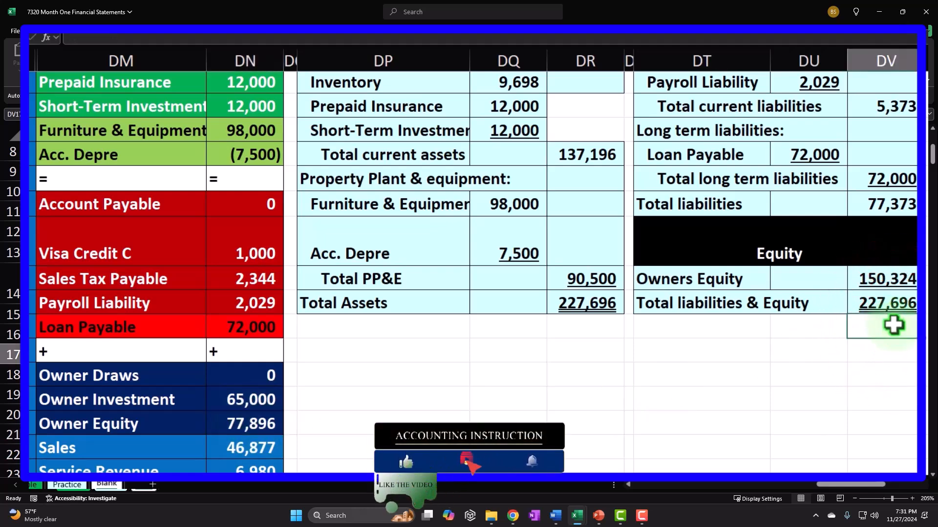
click(749, 367)
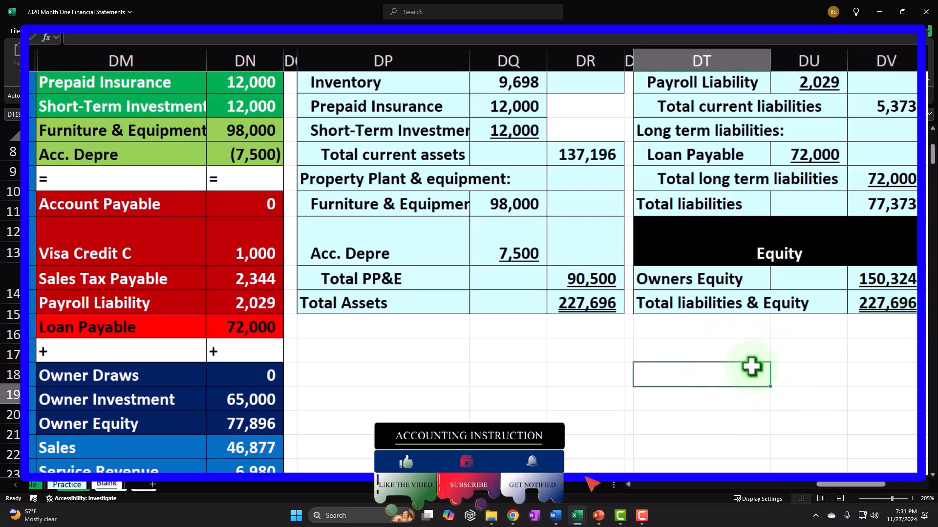
scroll(750, 367, down, 2)
scroll(749, 366, up, 3)
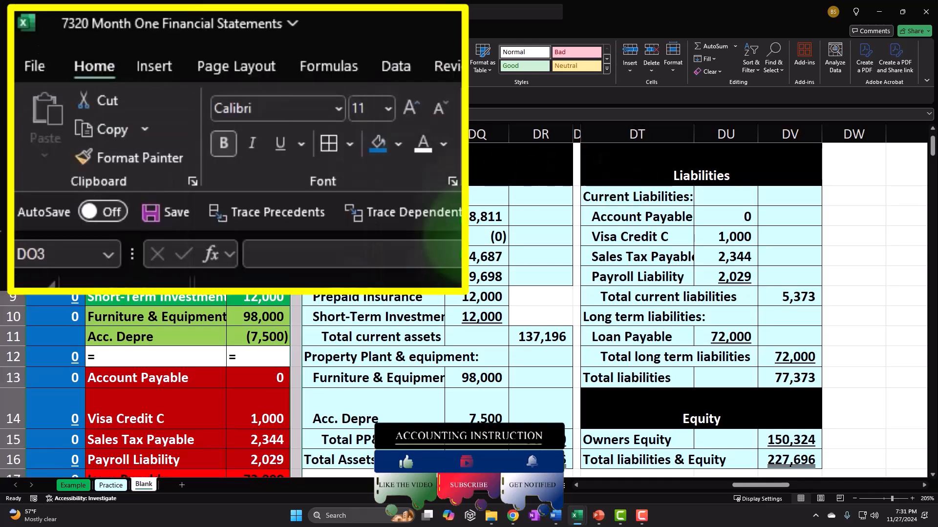
Copy column DO's narrow width onto column DW with Format Painter
click(125, 157)
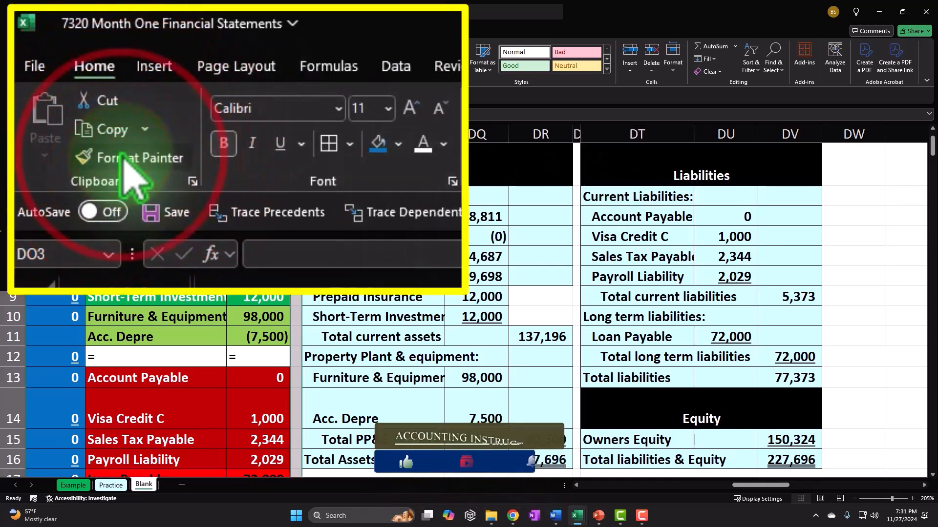
click(861, 134)
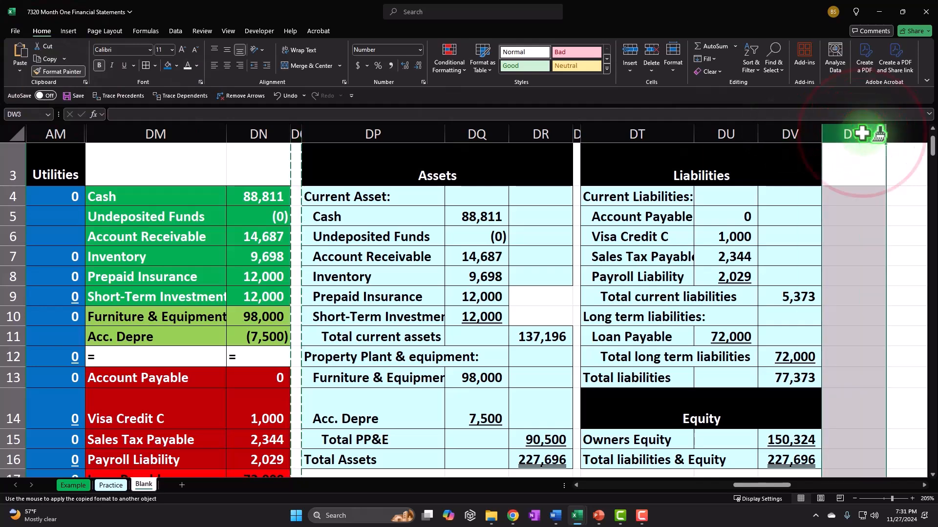
click(528, 196)
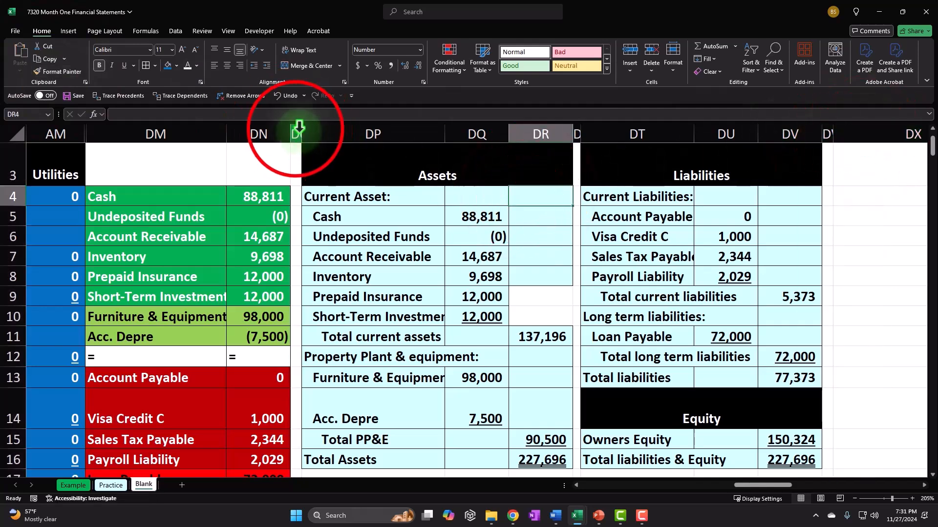
Hide the balance sheet columns DO through DV
drag(296, 129, 781, 126)
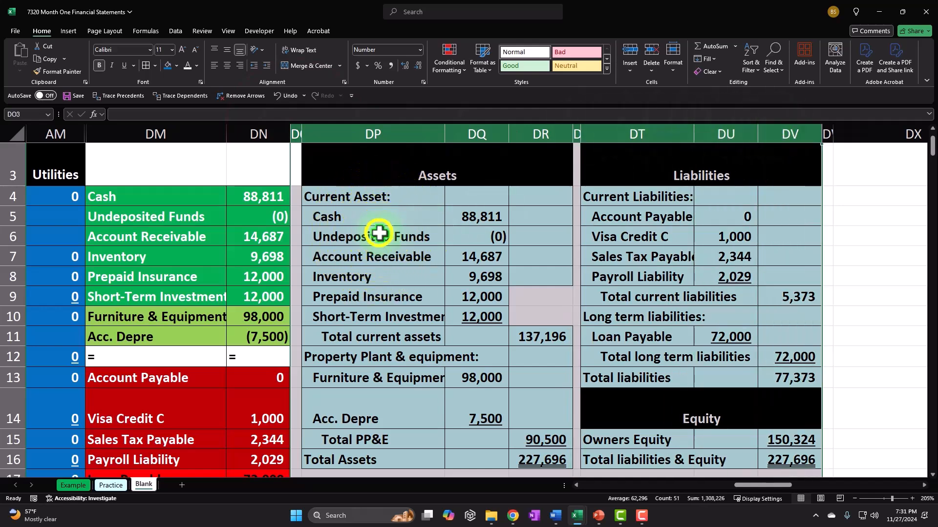
right_click(383, 235)
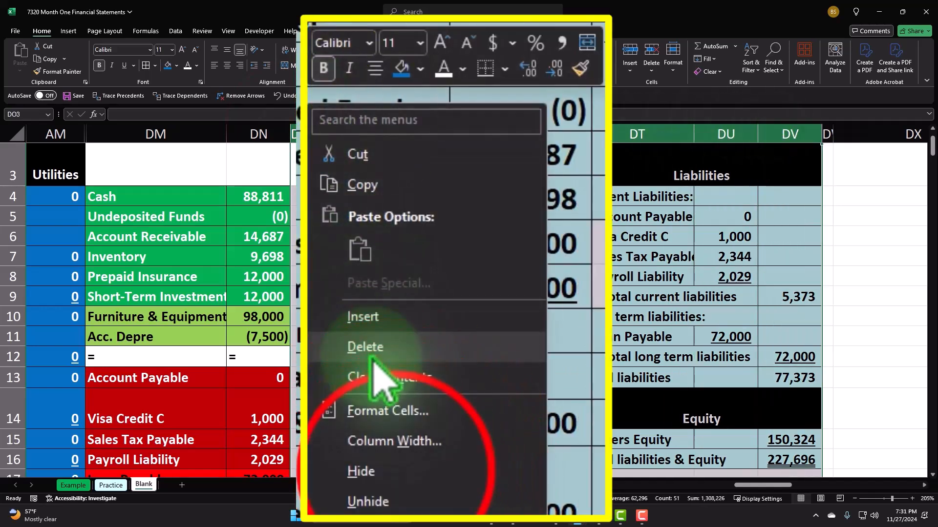
click(423, 409)
click(339, 156)
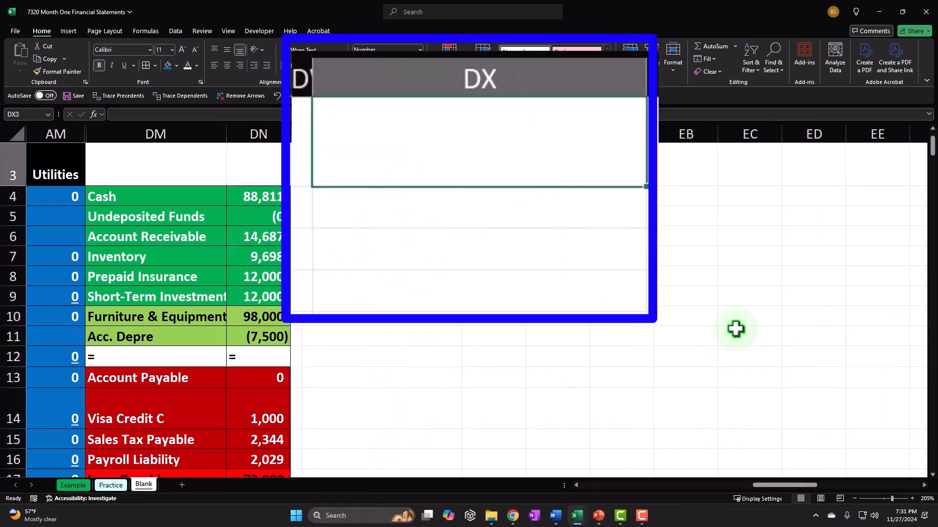
Enter the title 'Income Statement' in DX3 and the heading 'Revenue:' in DX4
text(Income )
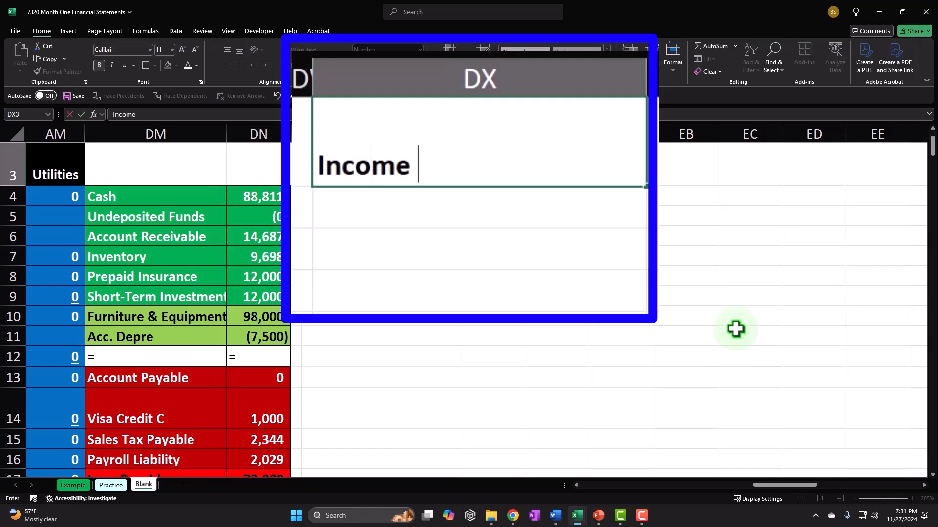
text(Statement)
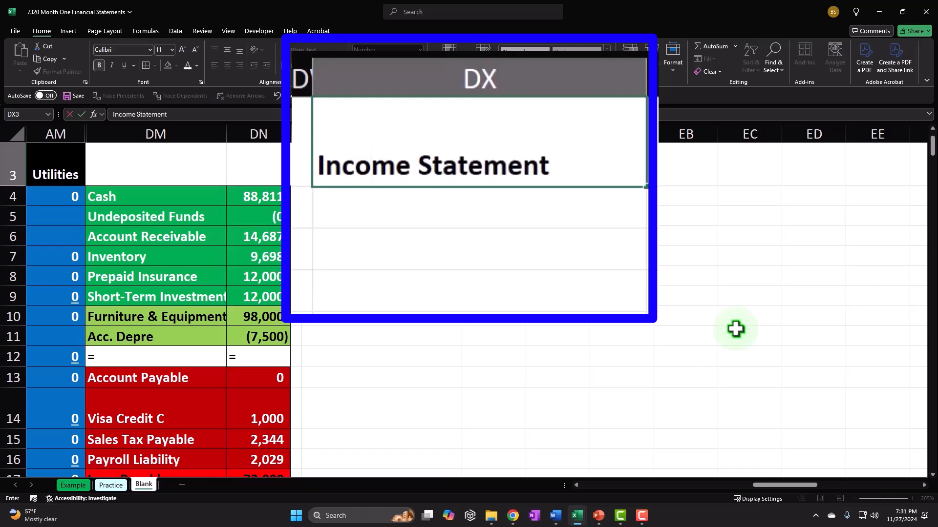
key(Return)
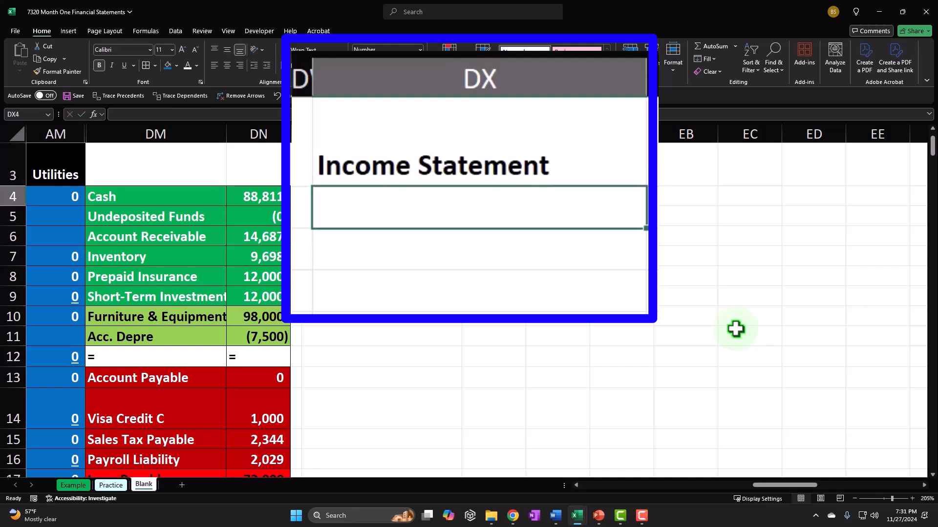
text(Re)
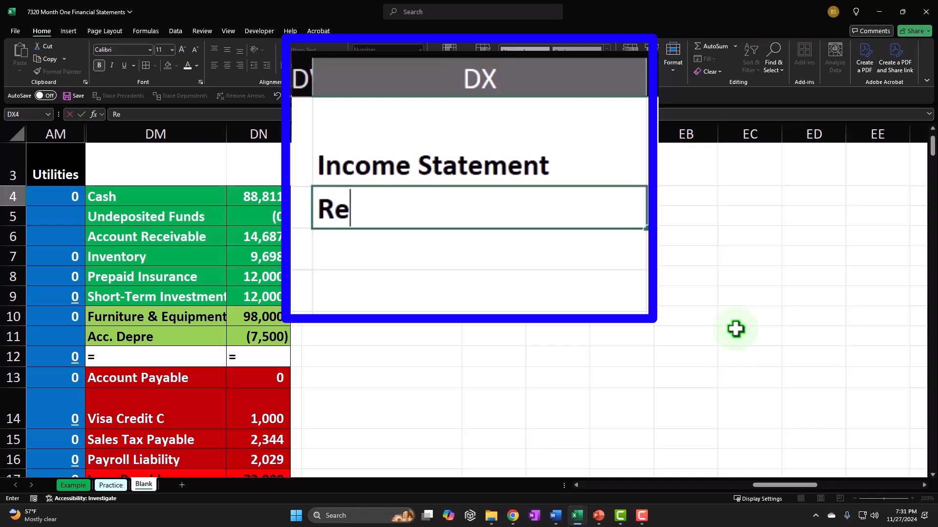
text(venue:)
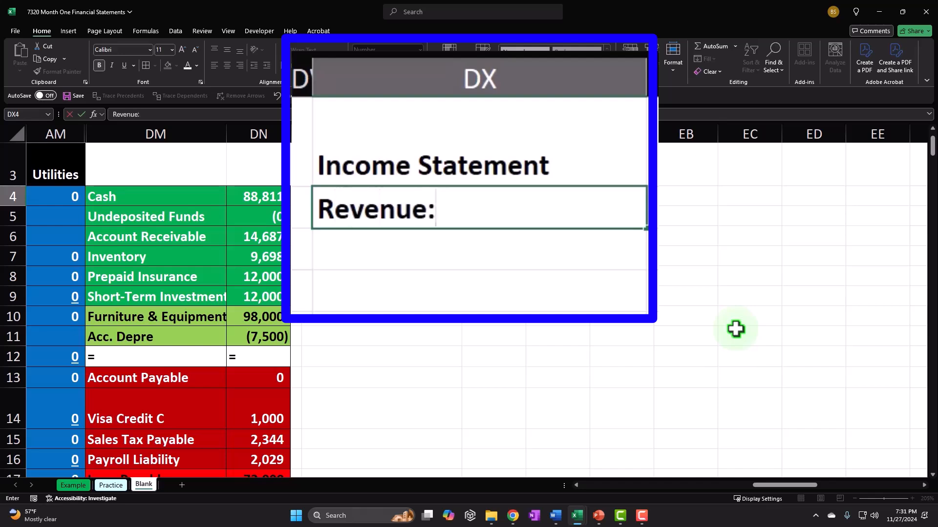
key(Return)
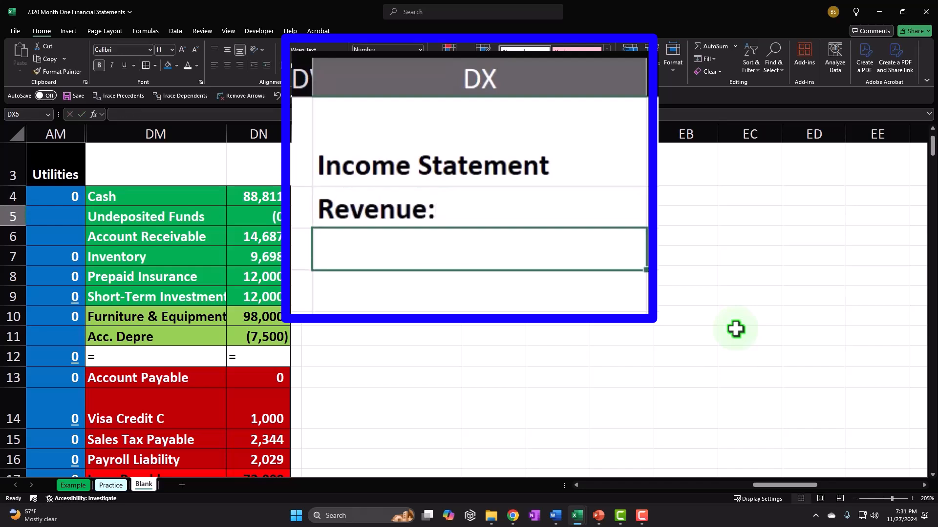
Link DX5 to the Sales label in the account list with =DM22
text(=)
key(Down)
key(Down)
key(Down)
key(Down)
key(Down)
key(Down)
key(Down)
key(Down)
key(Down)
key(Down)
key(Down)
key(Down)
key(Down)
key(Down)
key(Down)
key(Down)
key(Down)
key(Down)
key(Down)
key(Down)
key(Down)
key(Left)
key(Up)
key(Up)
key(Up)
key(Up)
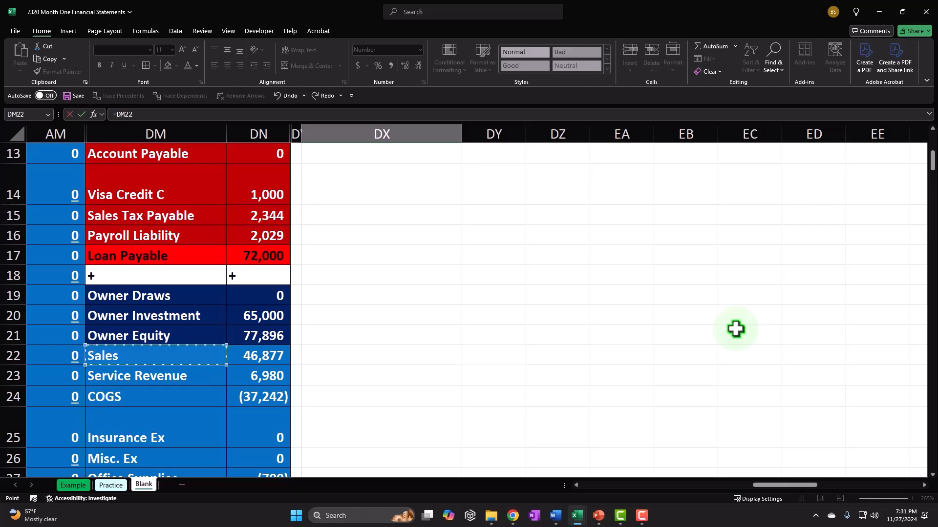
key(Return)
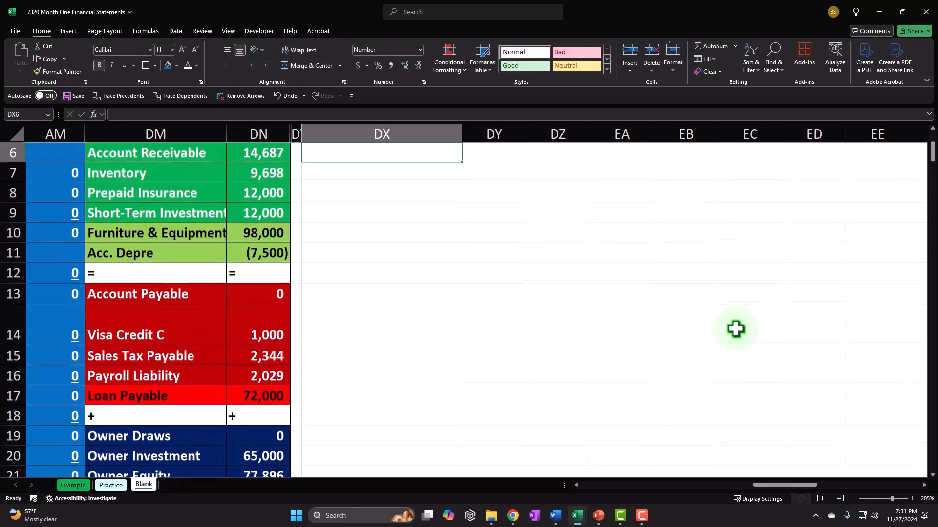
Link DY5 to the Sales amount 46,877 with =DN22, then select the Sales row
key(Up)
key(Up)
key(Right)
key(Down)
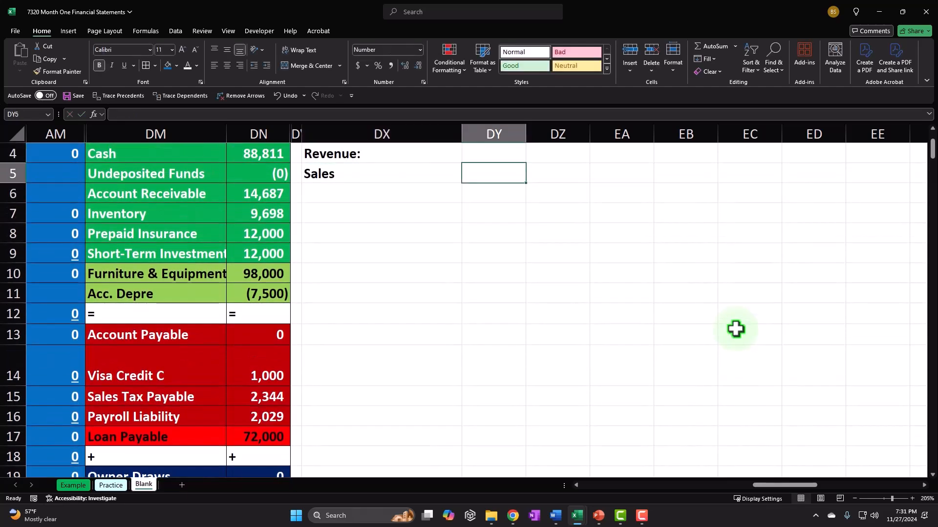
text(=)
key(Down)
key(Down)
key(Down)
key(Down)
key(Down)
key(Down)
key(Down)
key(Down)
key(Down)
key(Down)
key(Down)
key(Down)
key(Down)
key(Down)
key(Down)
key(Down)
key(Down)
key(Down)
key(Down)
key(Left)
key(Left)
key(Left)
key(Up)
key(Up)
key(Return)
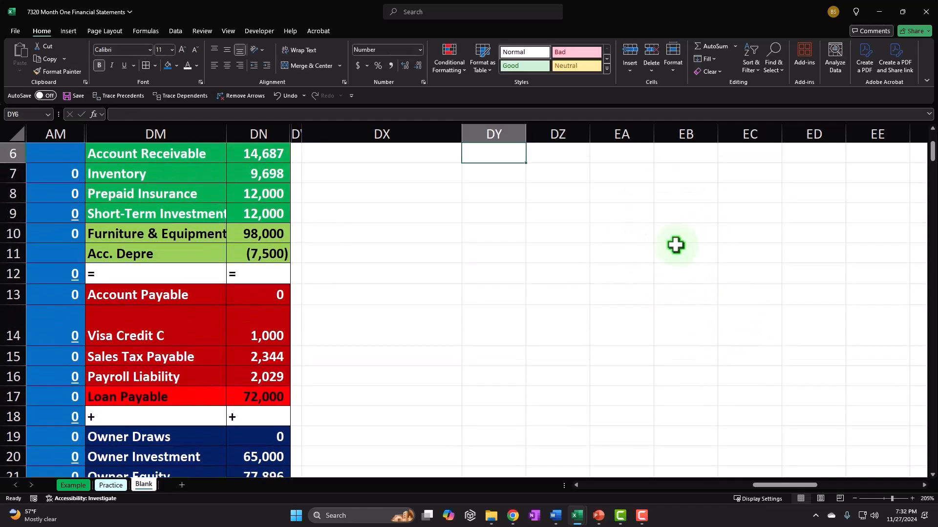
click(676, 245)
scroll(676, 245, up, 2)
drag(511, 380, 687, 421)
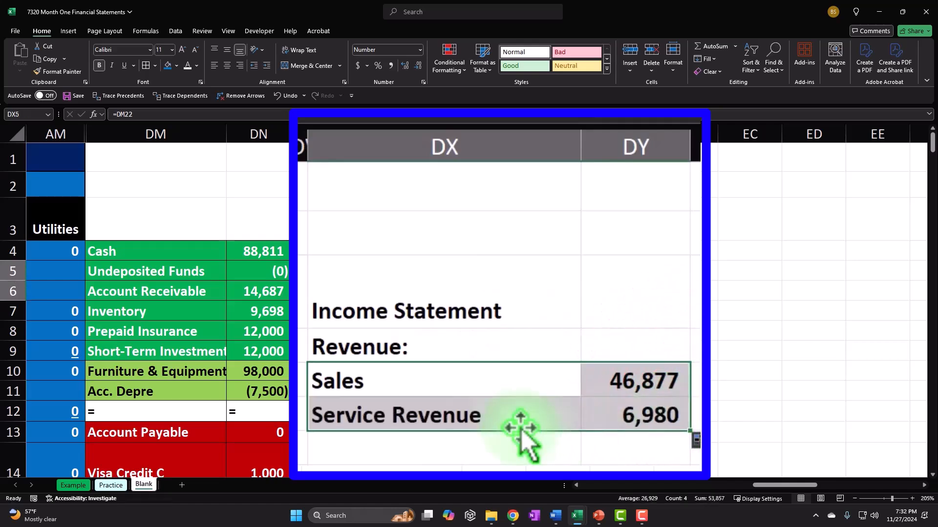
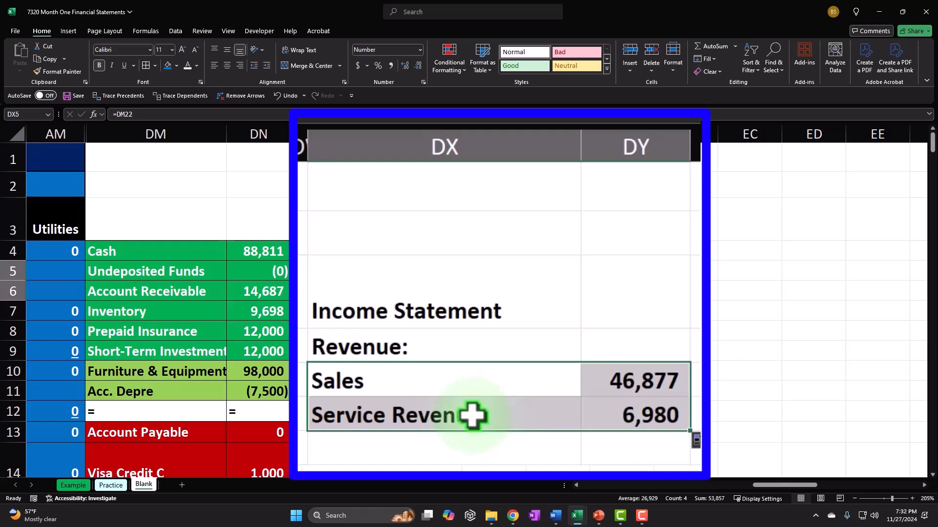
Indent the Sales and Service Revenue labels
click(396, 382)
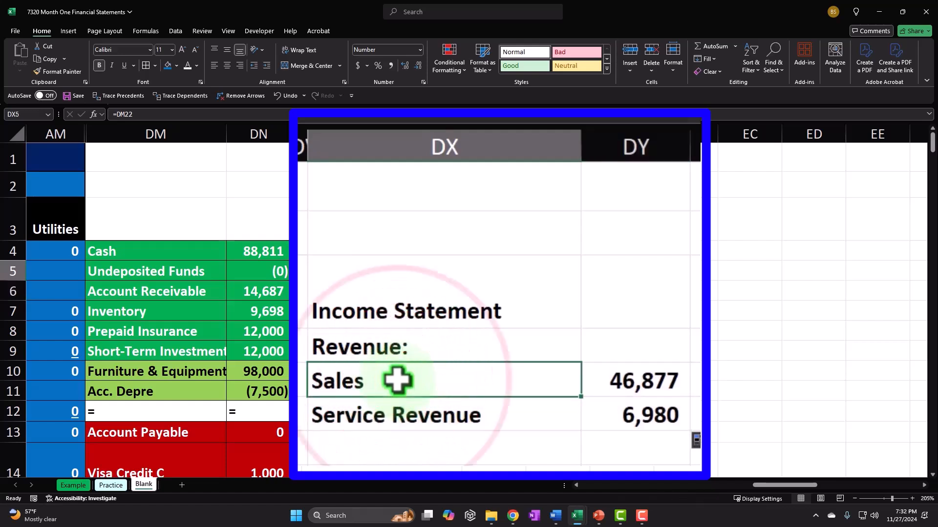
click(394, 416)
drag(396, 389, 398, 399)
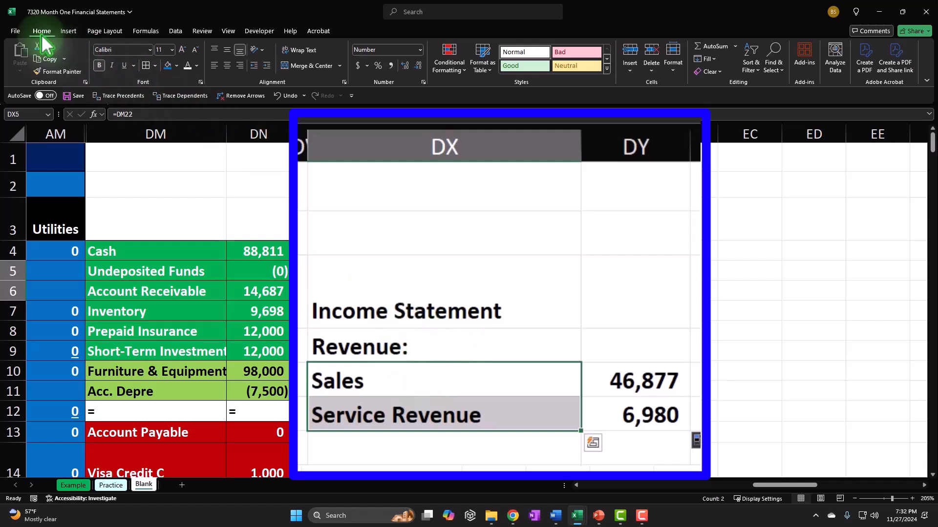
click(270, 64)
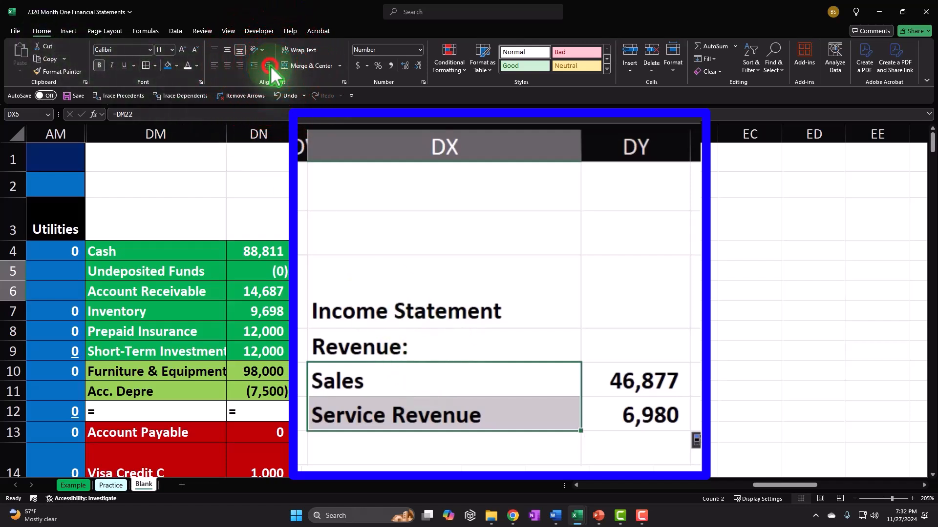
Add a 'Total revenue' row in DX7 with =SUM(DY5:DY6), giving 53,857
click(396, 450)
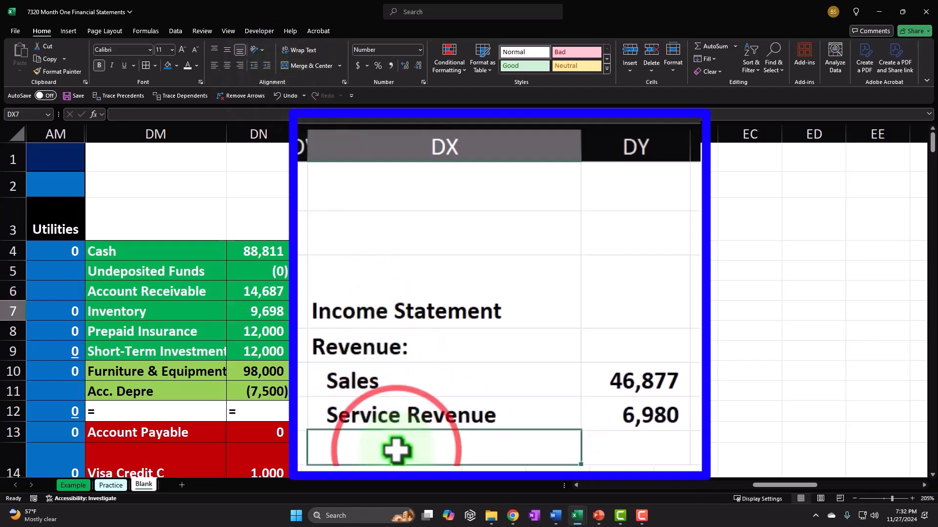
text(Total revenue)
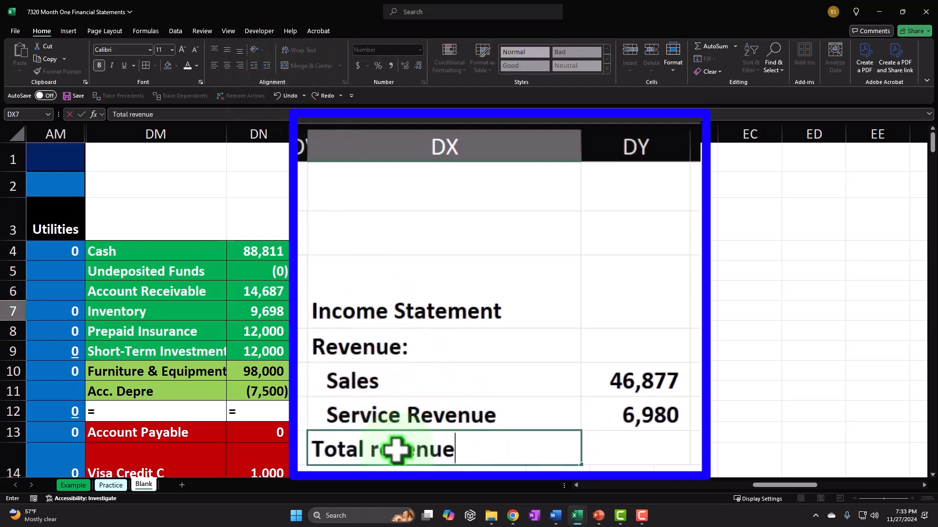
key(Tab)
key(Tab)
text(=)
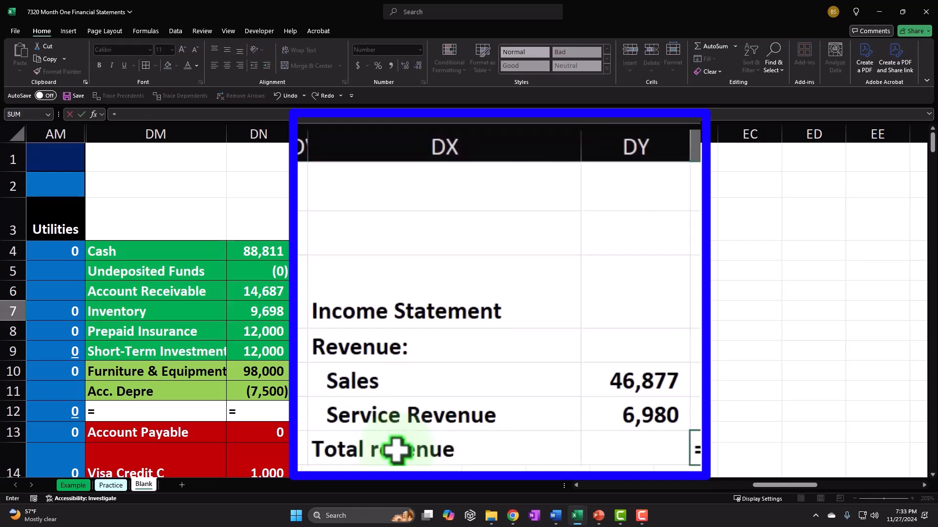
text(sum()
key(Left)
key(Up)
key(shift+Up)
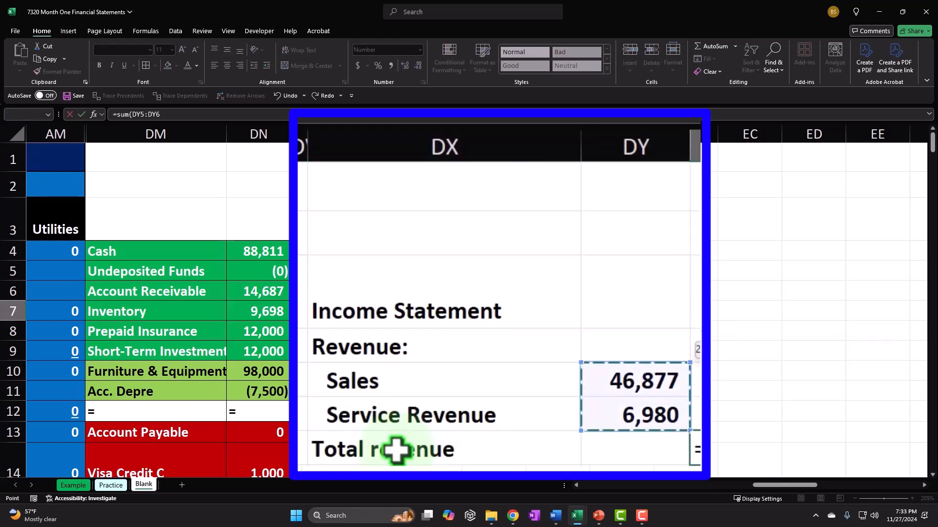
key(Return)
key(Up)
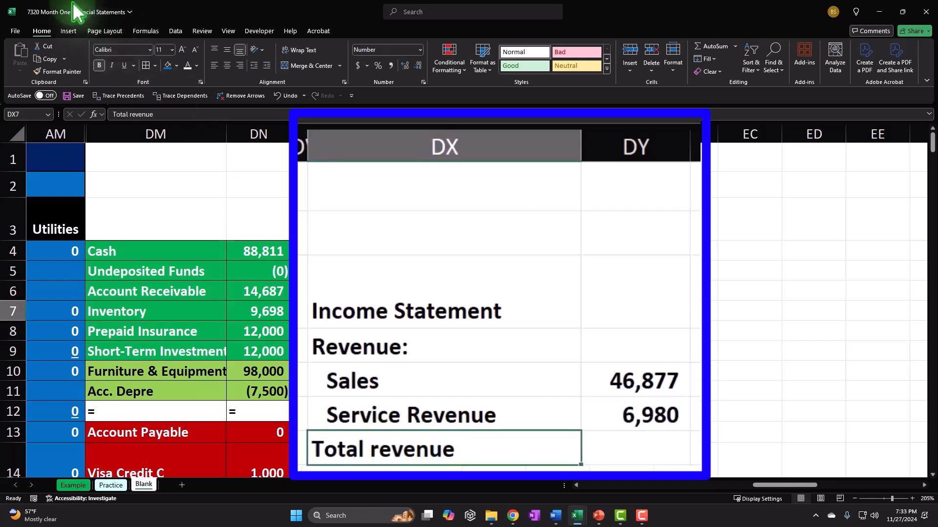
Indent Total revenue two levels and underline the 6,980 Service Revenue amount
click(266, 65)
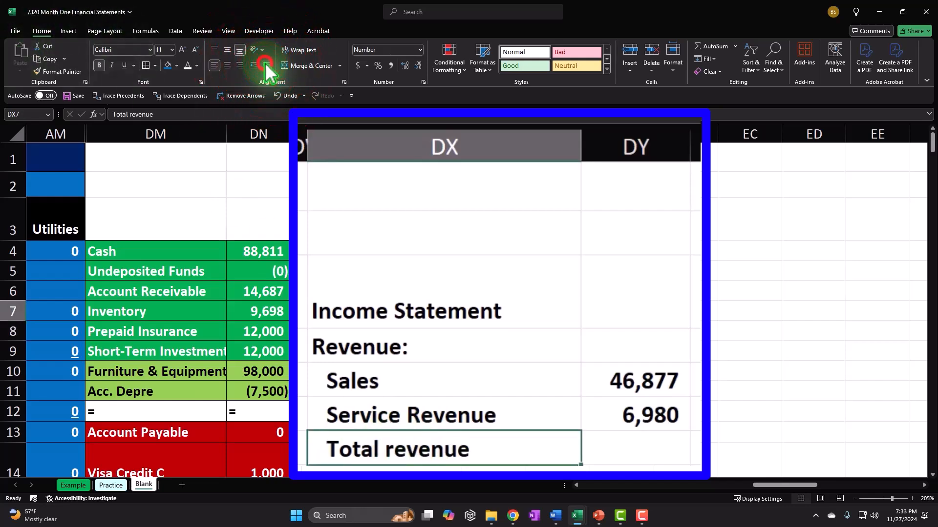
click(670, 400)
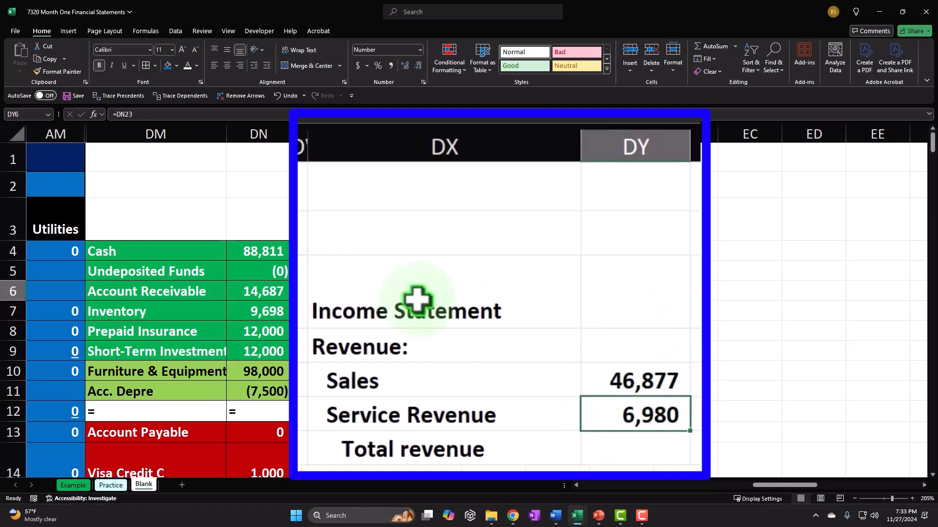
click(124, 65)
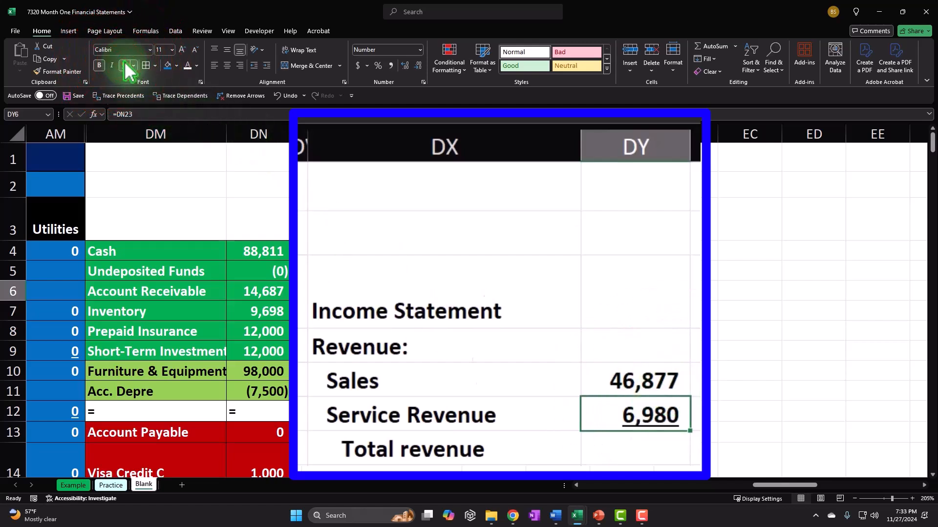
click(596, 349)
click(415, 476)
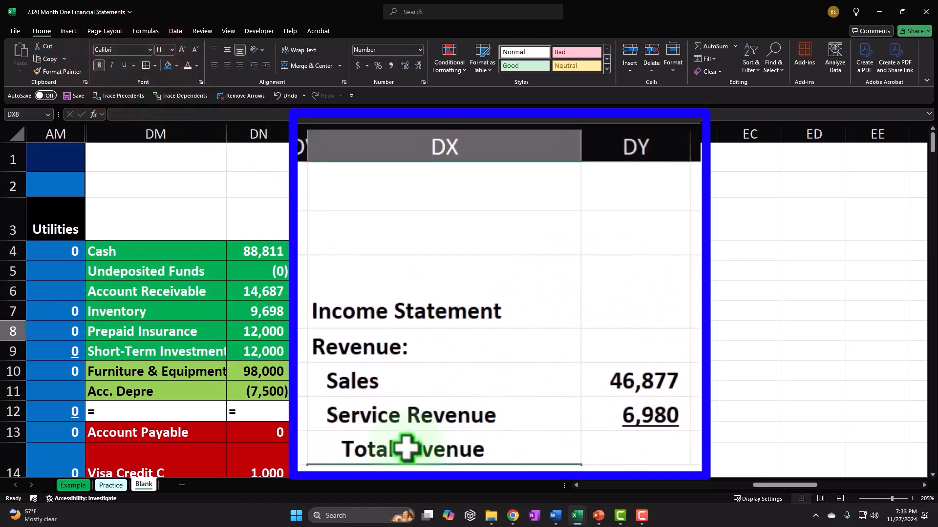
text(=)
key(Down)
key(Down)
key(Down)
key(Down)
key(Down)
key(Down)
key(Down)
key(Down)
key(Down)
key(Down)
key(Down)
key(Down)
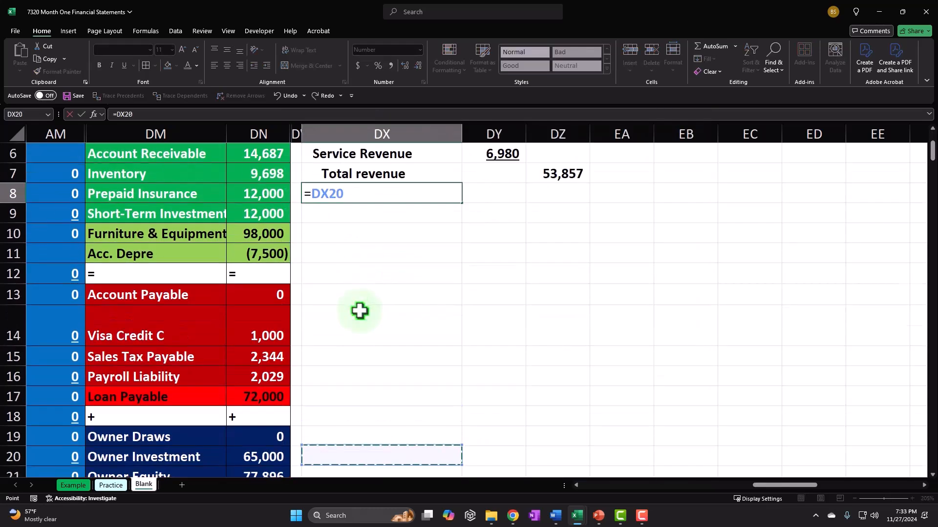
Link DX8 to the COGS account label with =DM24
key(Down)
key(Down)
key(Down)
key(Down)
key(Left)
key(Left)
key(Left)
key(Return)
key(Up)
key(Up)
key(Up)
key(Up)
key(Down)
key(Down)
key(Down)
Enter =-DN24 in DZ8 so COGS shows as a positive 37,242
key(Right)
key(Right)
scroll(455, 290, up, 1)
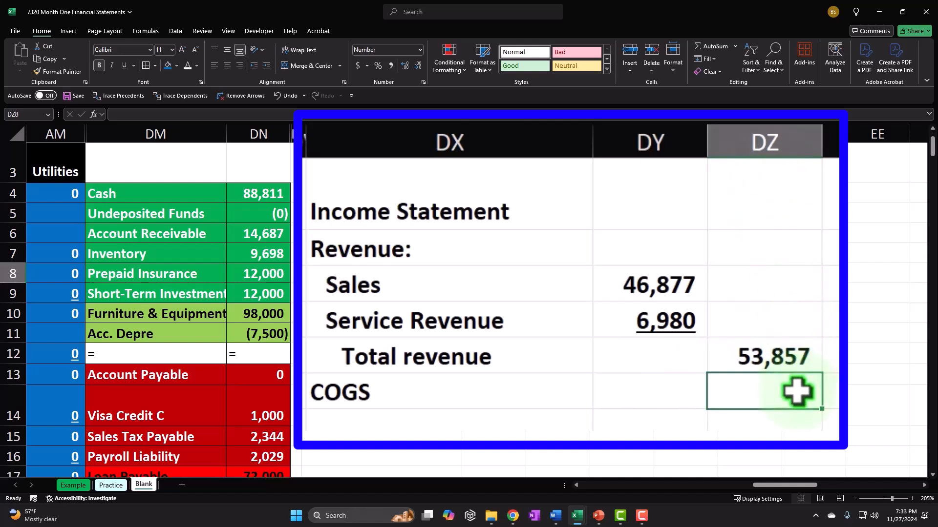
text(-)
key(Down)
key(Down)
key(Down)
key(Down)
key(Down)
key(Down)
key(Down)
key(Down)
key(Down)
key(Down)
key(Down)
key(Down)
key(Down)
key(Down)
key(Down)
key(Down)
key(Down)
key(Down)
key(Down)
key(Down)
key(Left)
key(Left)
key(Left)
key(Left)
key(Up)
key(Up)
key(Up)
key(Up)
key(Down)
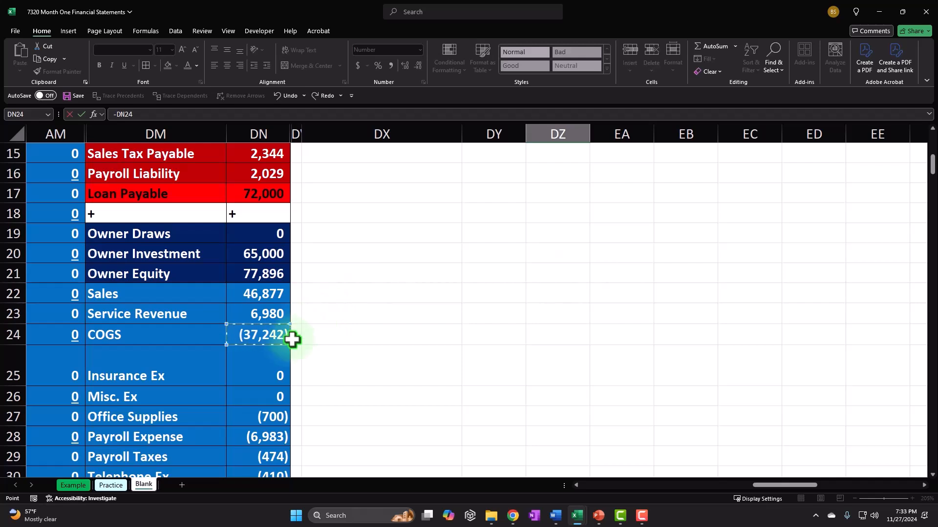
key(Return)
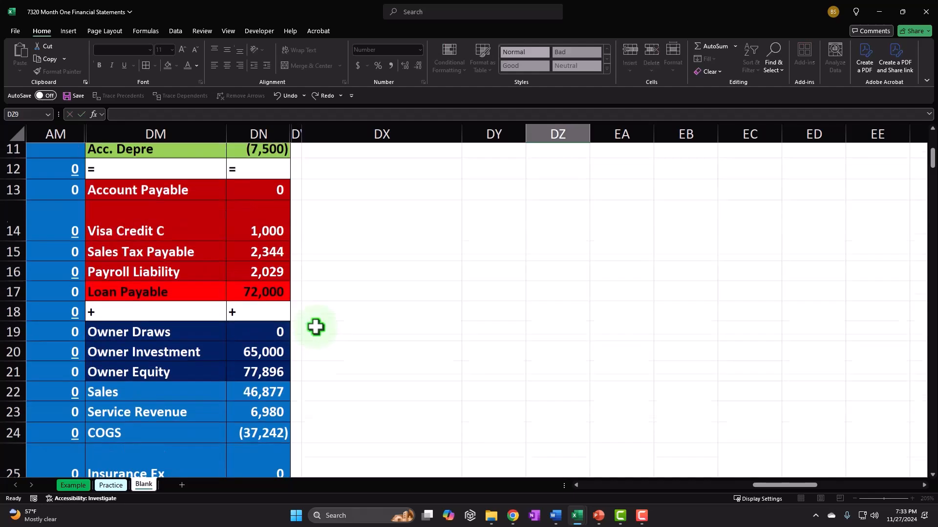
key(Up)
key(Up)
key(Up)
key(Up)
key(Up)
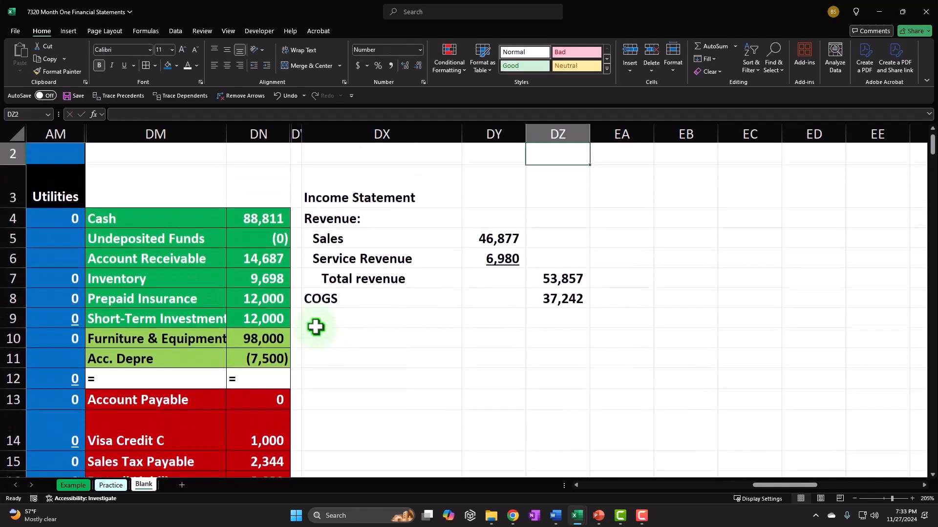
key(Down)
key(Down)
key(Down)
key(Down)
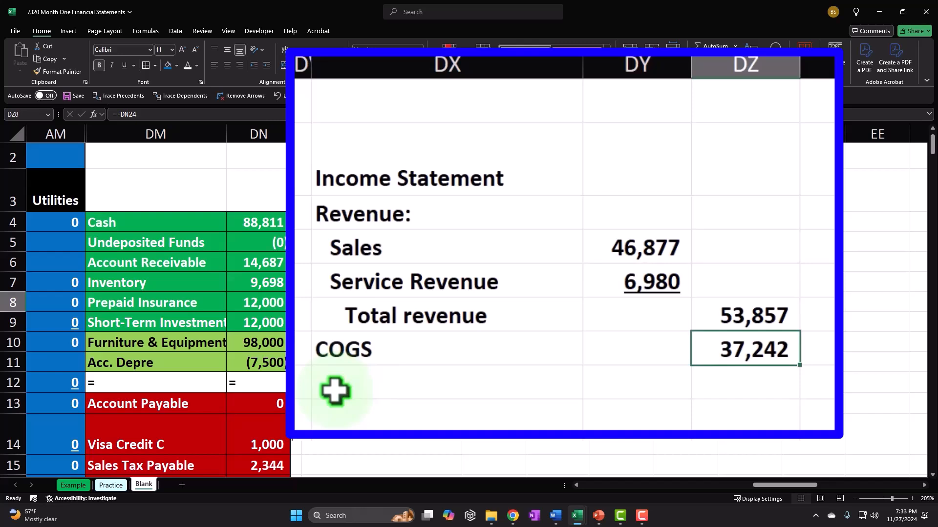
Label DX9 'Gross profit' and double-check the Total revenue sum
key(Down)
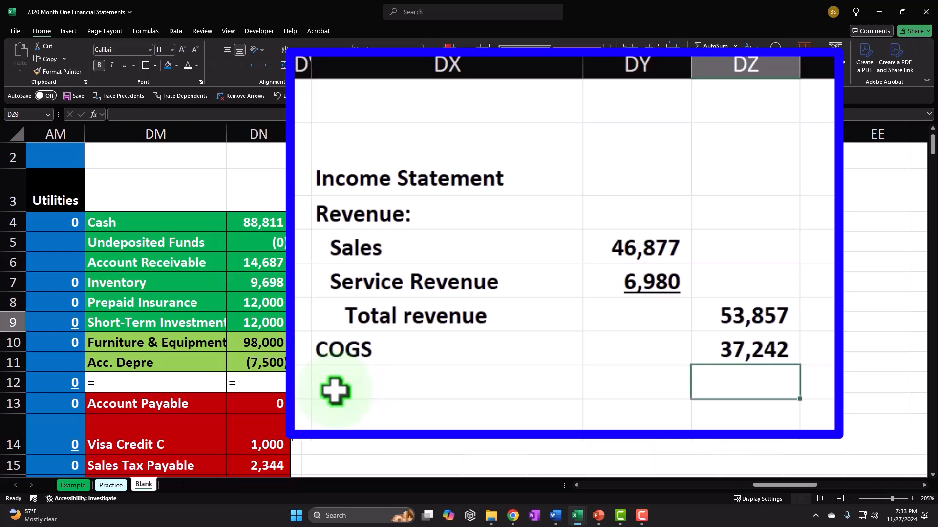
click(335, 390)
text(Gross pro)
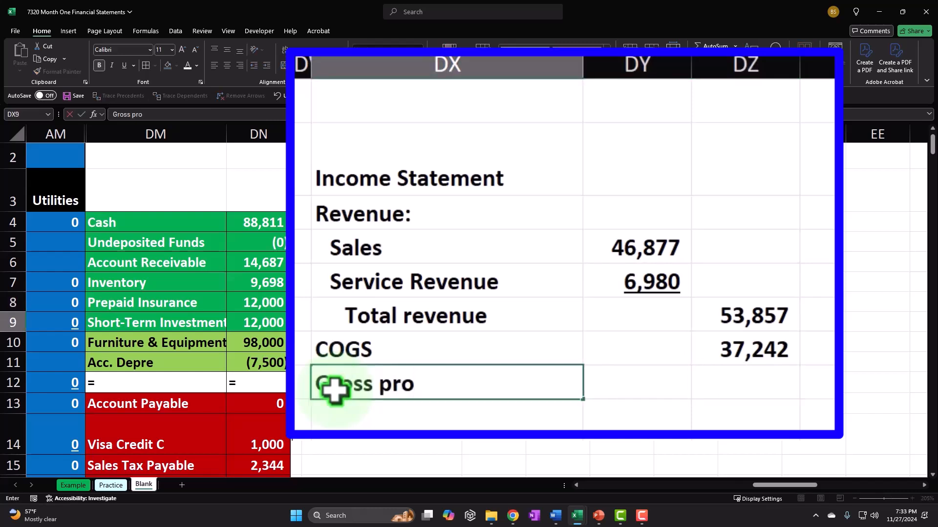
text(fit)
key(Tab)
key(Tab)
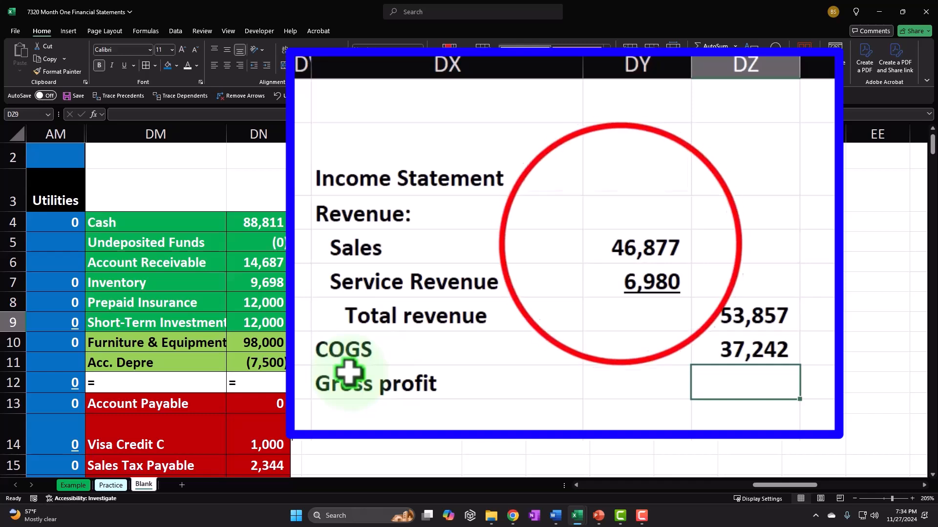
drag(624, 246, 633, 280)
click(779, 323)
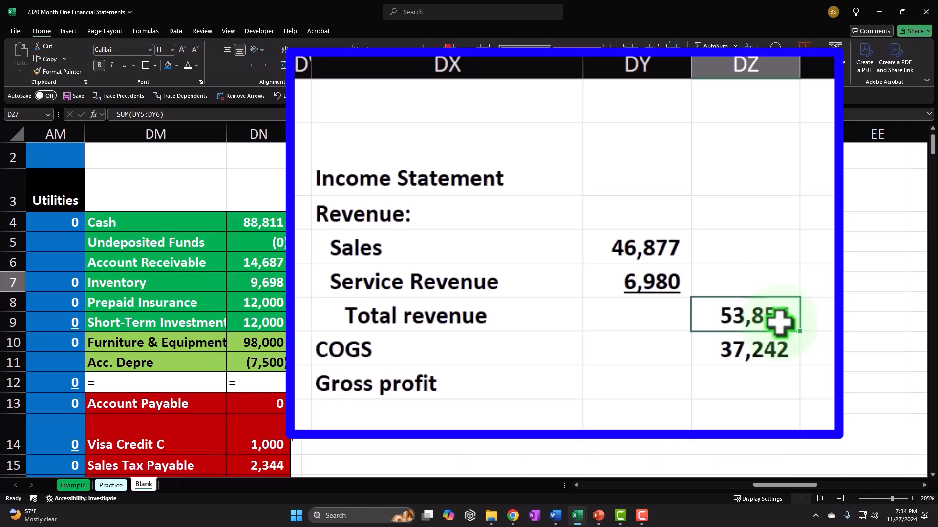
key(Down)
key(Down)
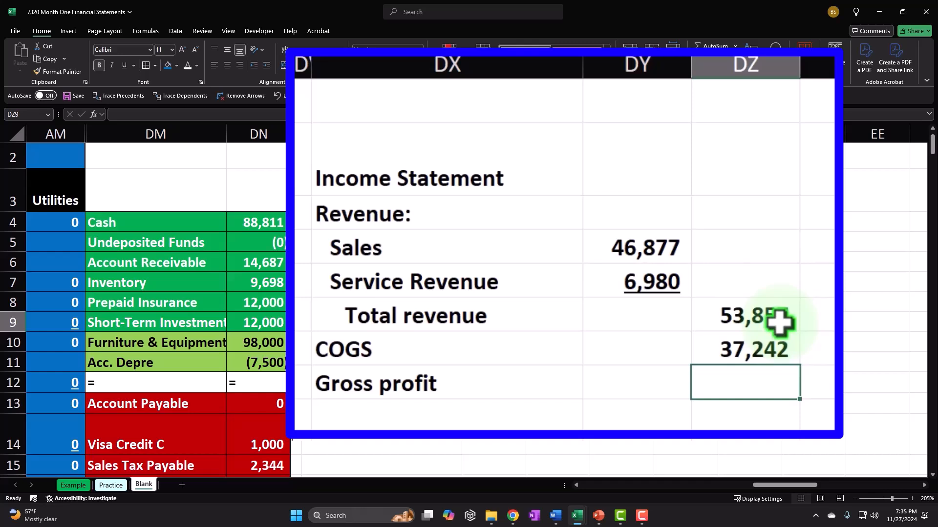
Enter =DZ7-DZ8 for gross profit of 16,615 and underline the 37,242 COGS amount
text(=)
key(Up)
key(Up)
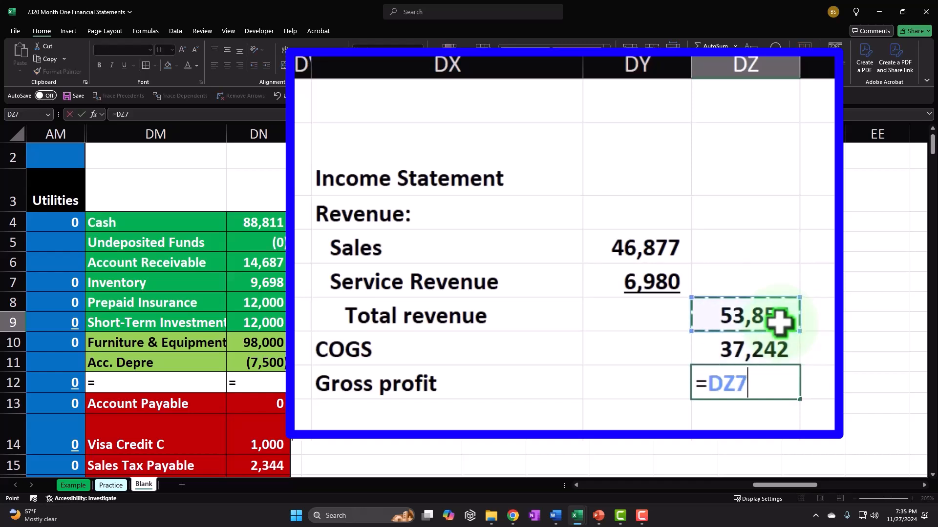
text(-)
key(Up)
key(Return)
key(Up)
key(Up)
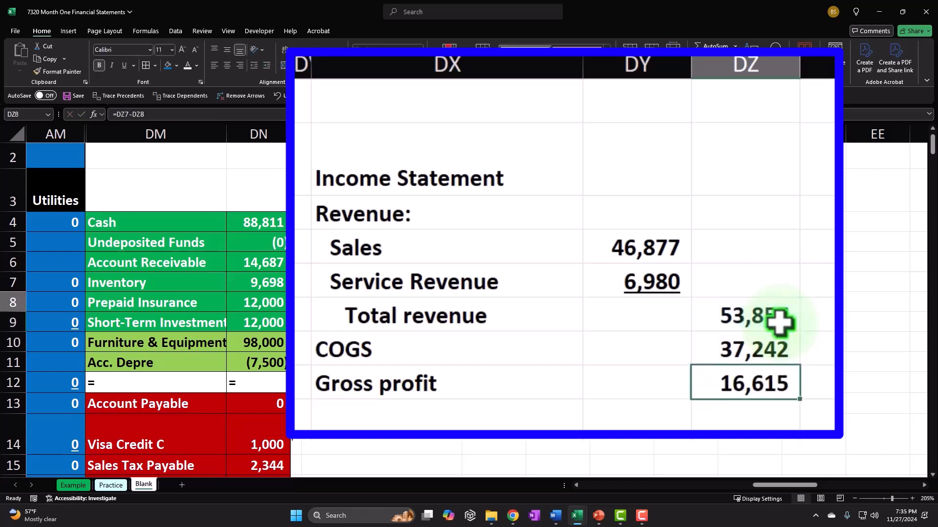
click(124, 65)
key(Down)
key(Down)
key(Left)
key(Left)
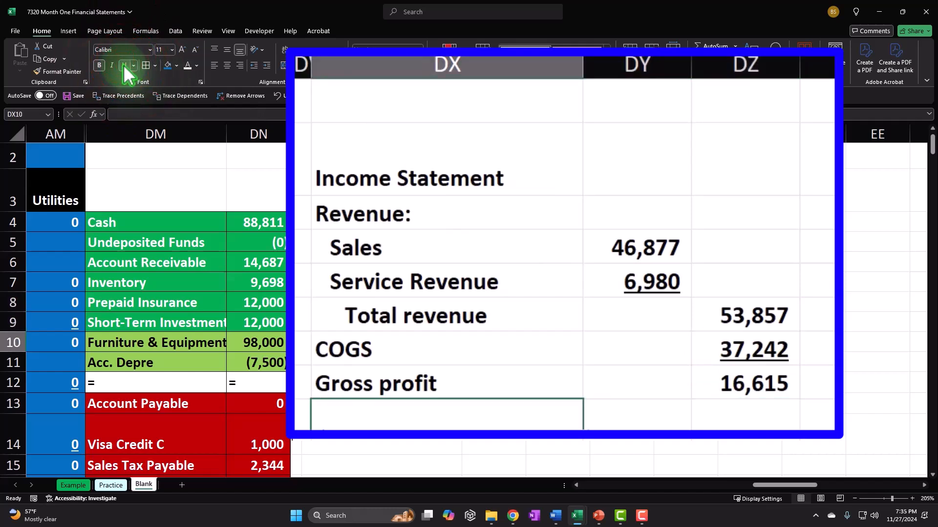
Add the 'Other operating expenses:' heading and link DX11 to the Insurance Ex label (=DM25)
text(Other o)
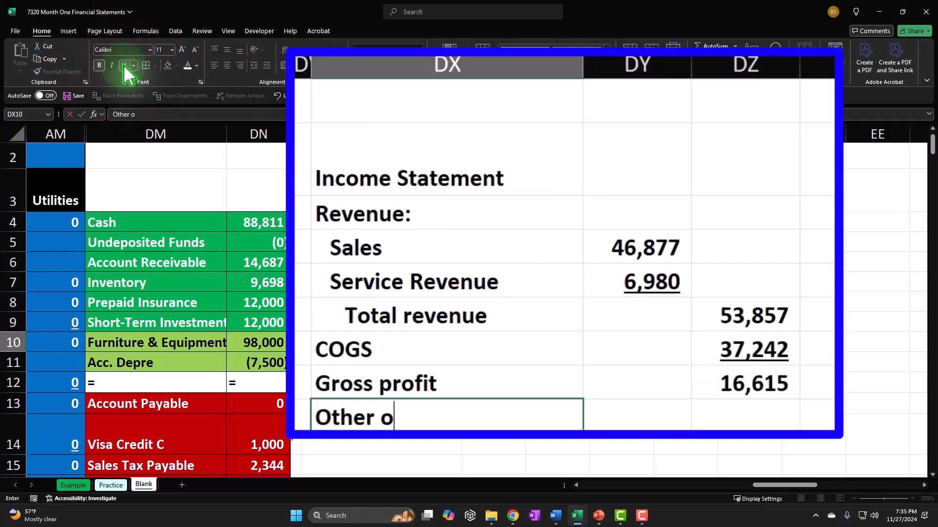
text(perating expenses:)
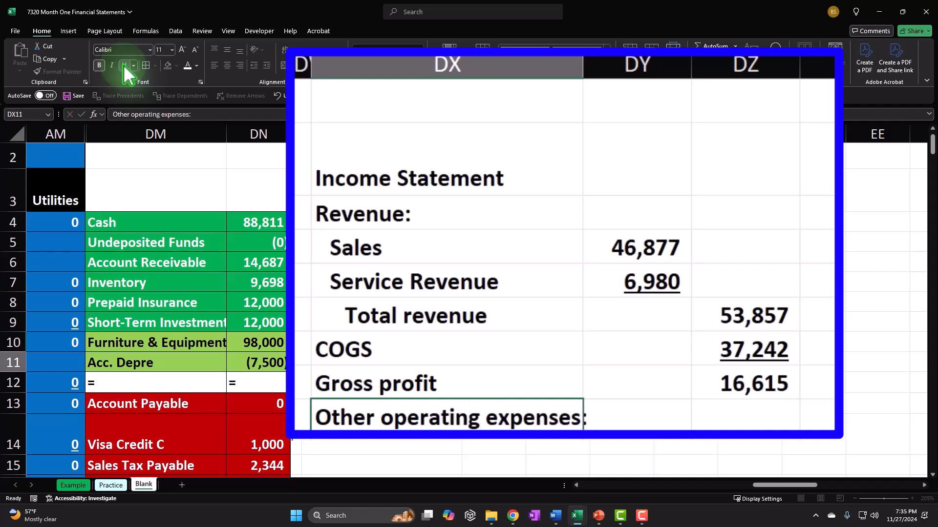
key(Return)
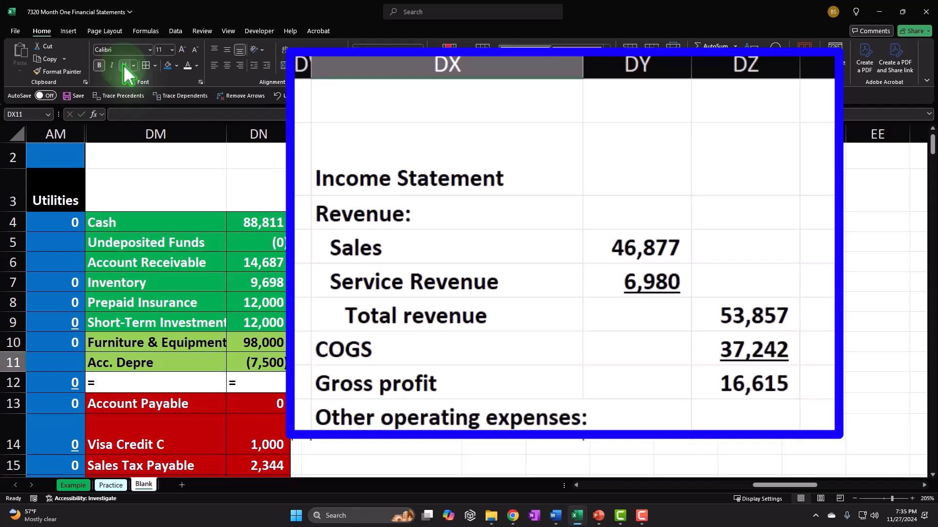
text(=)
key(Down)
key(Down)
key(Down)
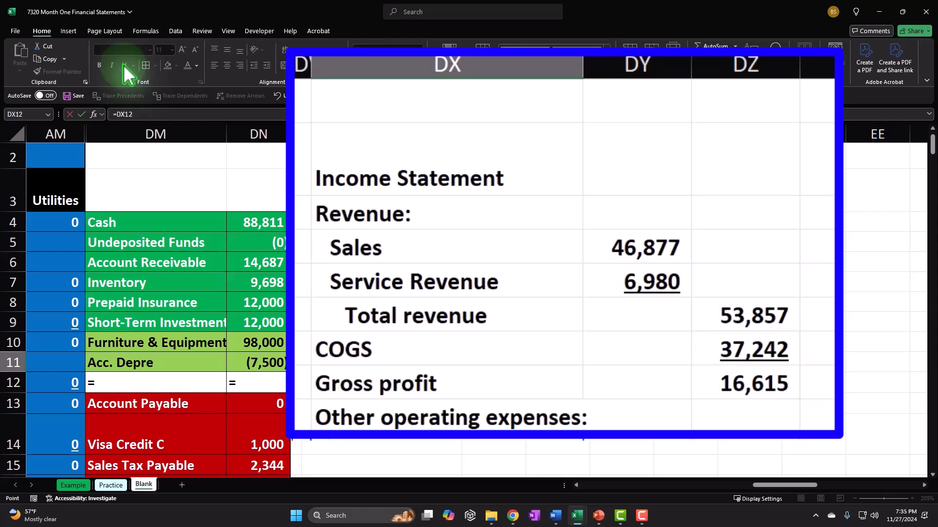
key(Down)
key(Down)
key(Down)
key(Down)
key(Down)
key(Down)
key(Down)
key(Down)
key(Down)
key(Down)
key(Down)
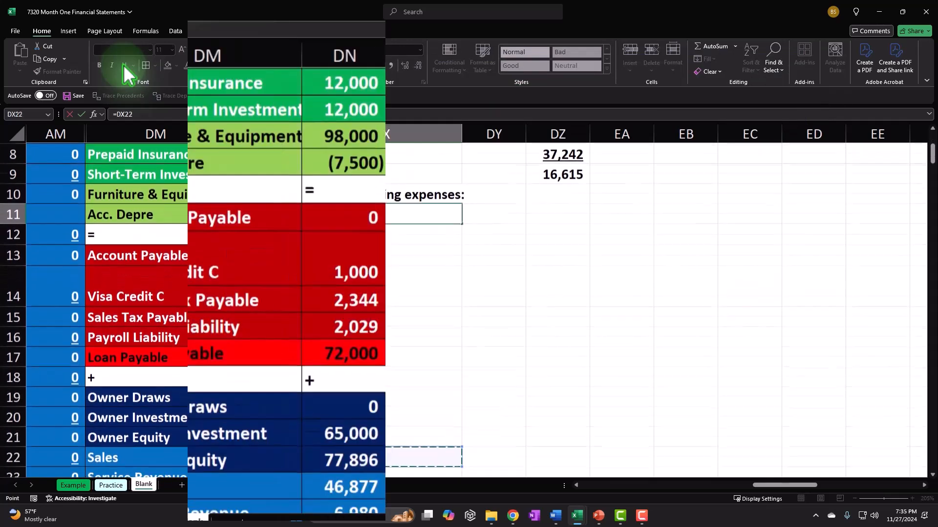
key(Down)
key(Down)
key(Down)
key(Left)
key(Left)
key(Left)
key(Left)
key(Left)
key(Left)
key(Left)
key(Left)
key(Left)
key(Left)
key(Left)
key(Up)
key(Up)
key(Up)
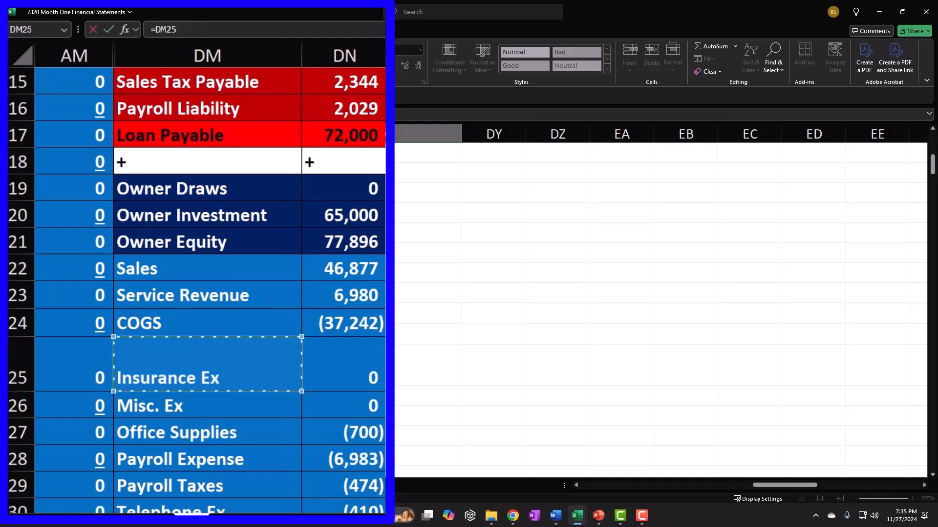
key(Return)
Fill the expense label link down from DX11 to DX17 (Utilities)
scroll(400, 235, up, 1)
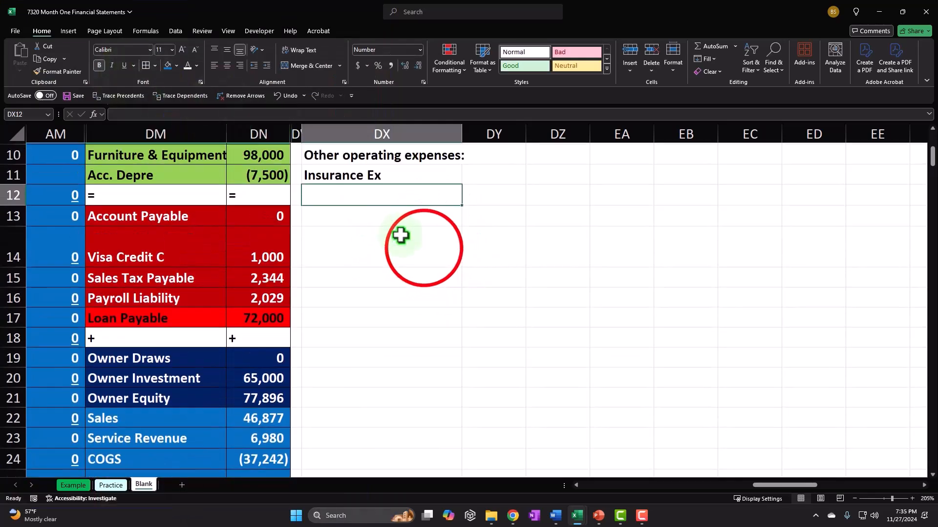
scroll(400, 236, up, 2)
click(445, 255)
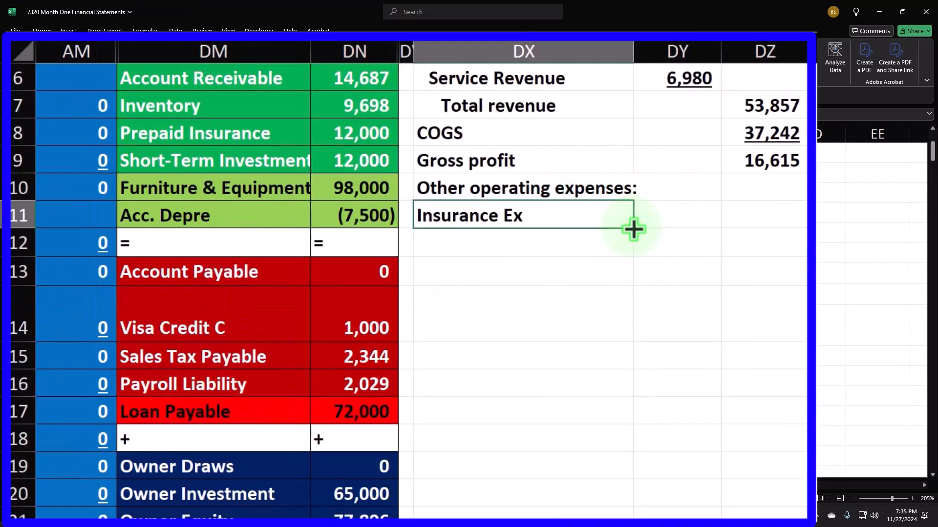
drag(633, 230, 627, 404)
scroll(601, 365, down, 1)
scroll(601, 365, down, 1)
drag(632, 317, 635, 342)
scroll(632, 340, down, 4)
scroll(633, 341, up, 4)
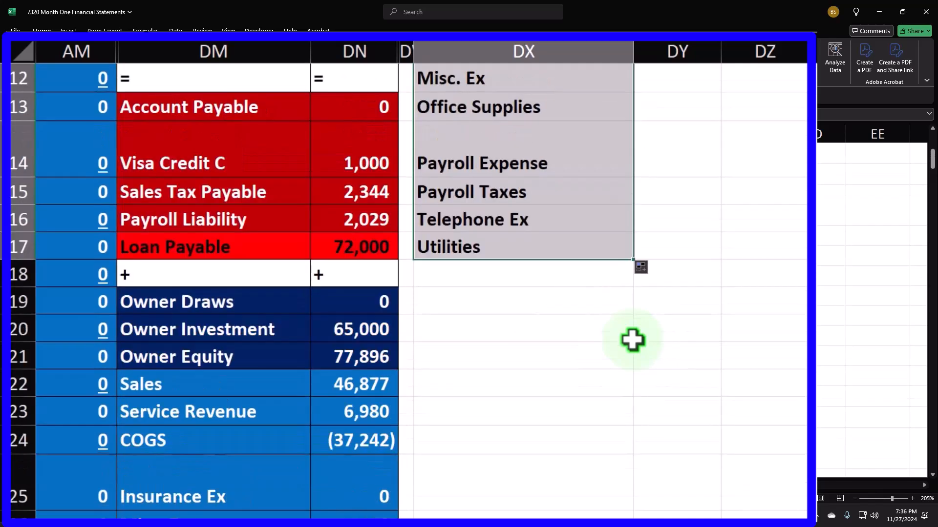
Link DY11 to the Insurance Ex amount (=DN25) and fill down to Utilities
click(658, 137)
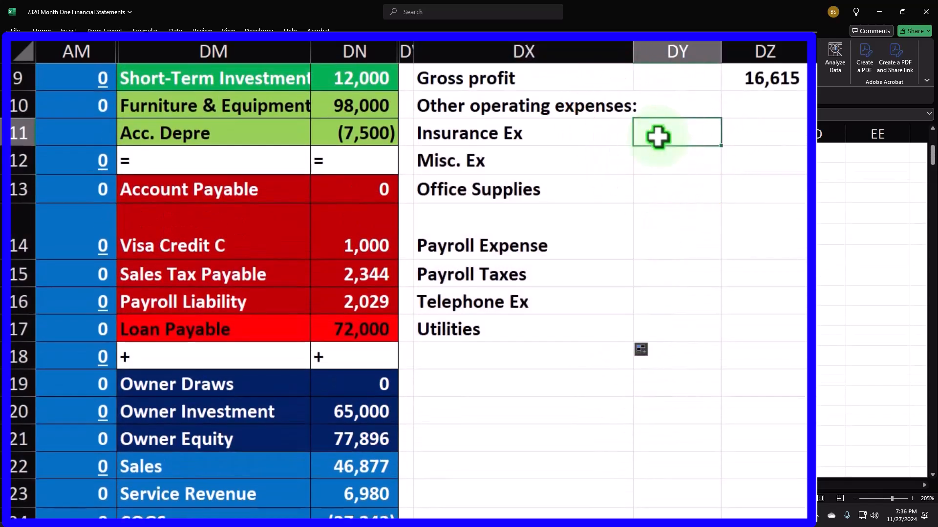
text(=)
key(Down)
key(Down)
key(Down)
key(Down)
key(Down)
key(Down)
key(Down)
key(Down)
key(Down)
key(Down)
key(Down)
key(Down)
key(Down)
key(Down)
key(Down)
key(Down)
key(Down)
key(Down)
key(Down)
key(Down)
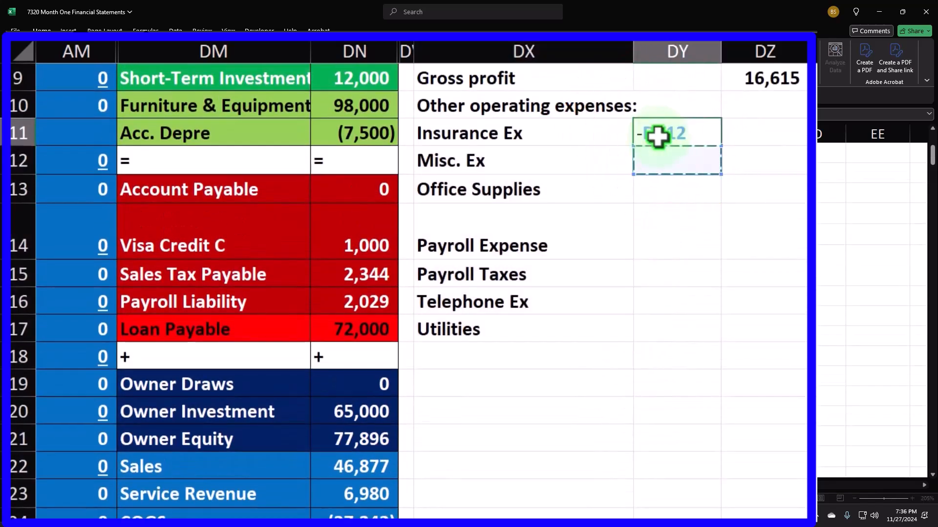
key(Down)
key(Left)
key(Left)
key(Left)
key(Left)
key(Up)
key(Up)
key(Up)
key(Up)
key(Up)
key(Up)
key(Up)
key(Right)
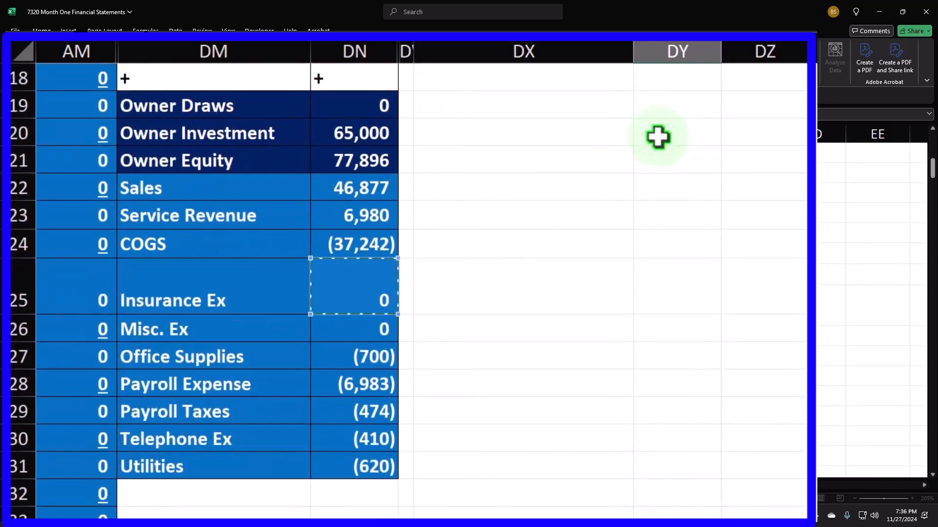
key(Return)
click(694, 214)
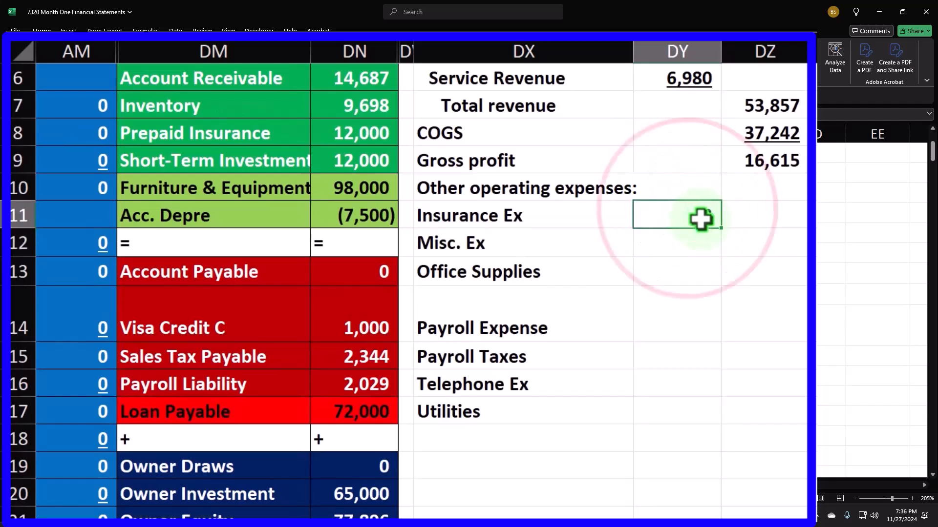
drag(721, 229, 724, 413)
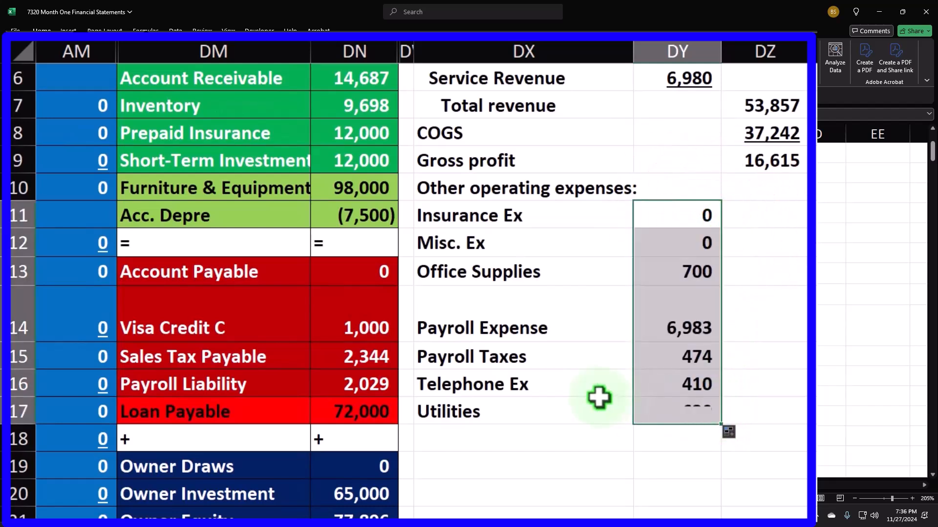
scroll(561, 387, down, 3)
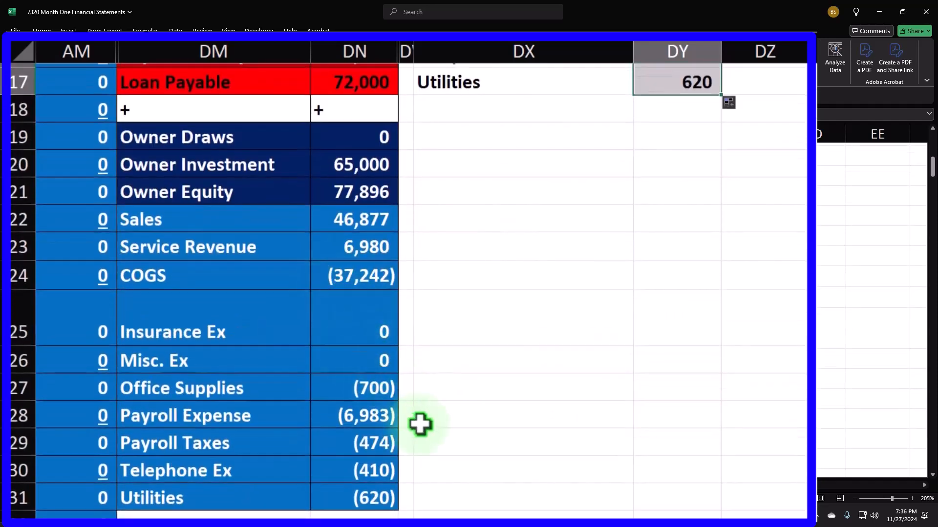
scroll(420, 424, up, 4)
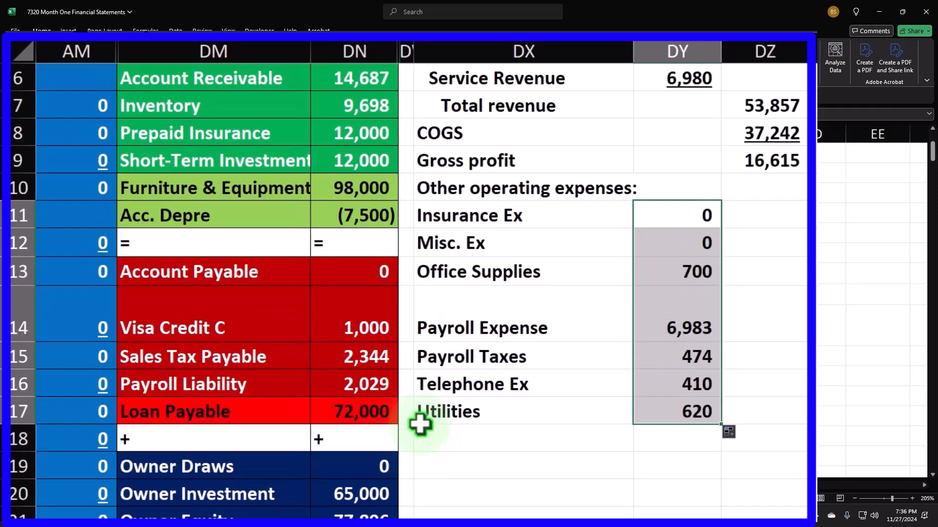
Indent the expense labels Insurance Ex through Utilities
drag(506, 215, 525, 413)
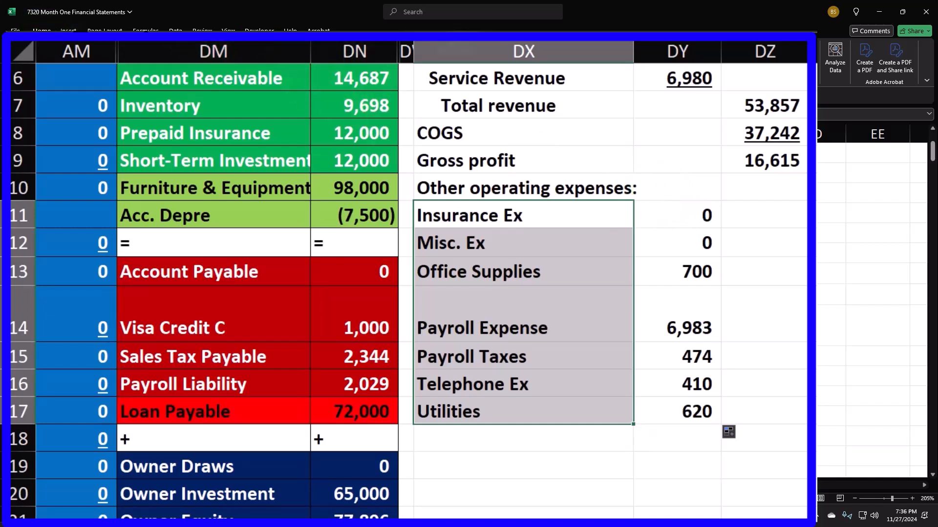
click(268, 65)
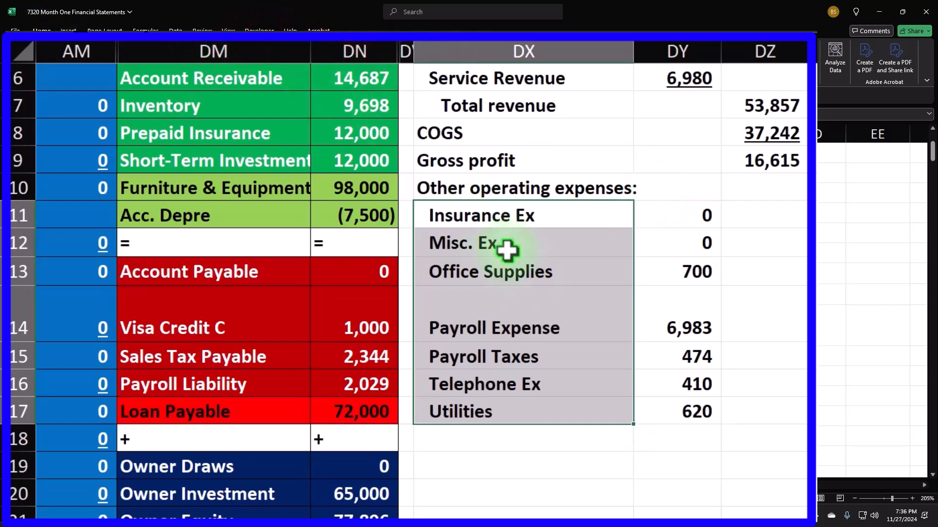
double_click(503, 442)
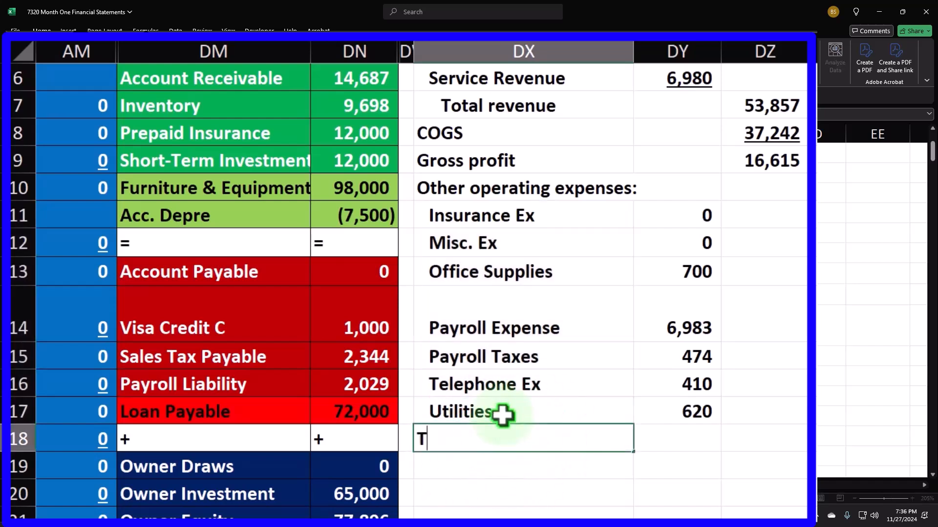
Add a 'Total other operating expenses' row summing DY11:DY17 to 9,187
text(Total other operating expenses)
key(Tab)
key(Tab)
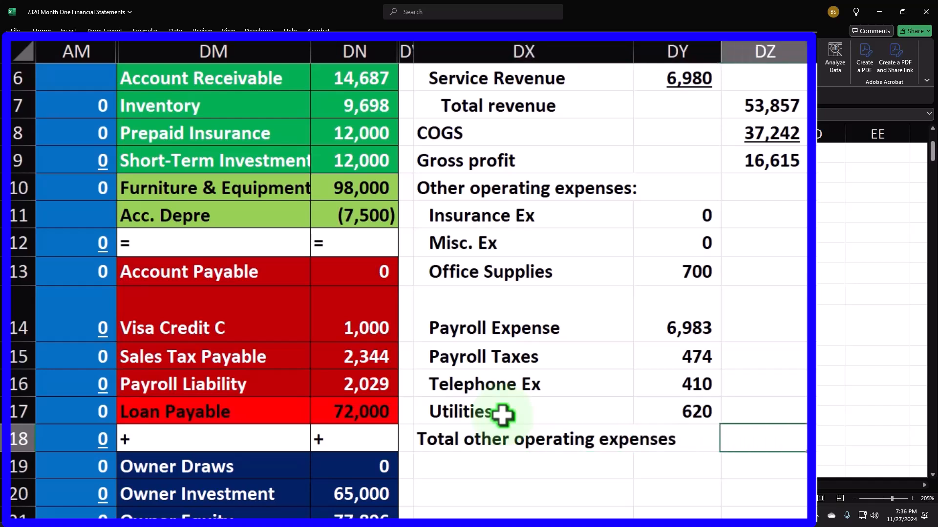
text(=sum()
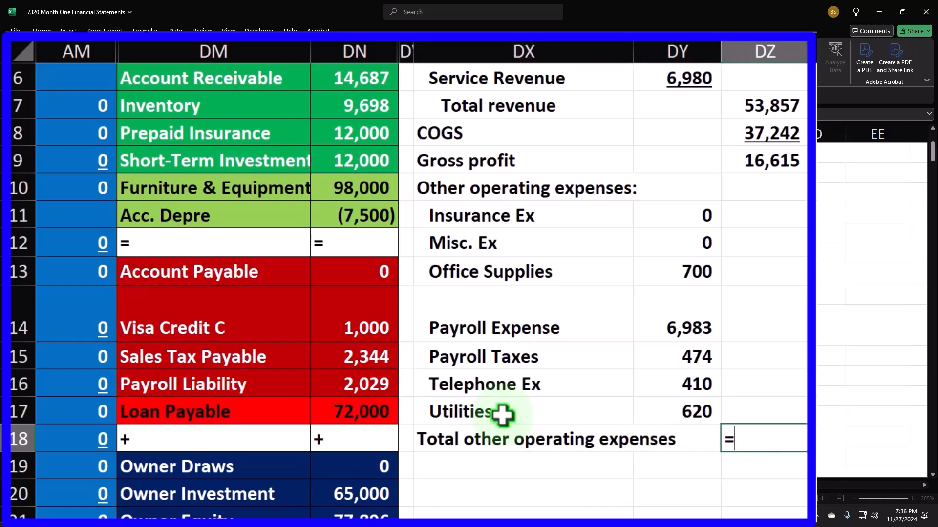
key(Up)
key(Left)
key(shift+Up)
key(shift+Up)
key(shift+Up)
key(shift+Up)
key(shift+Up)
key(shift+Up)
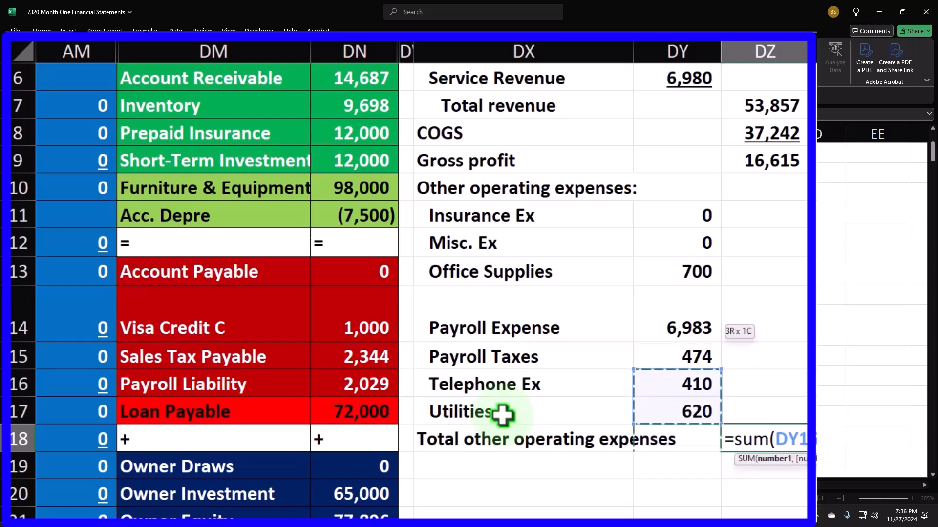
key(Return)
Underline the 620 Utilities amount with Ctrl+U
key(Up)
key(Up)
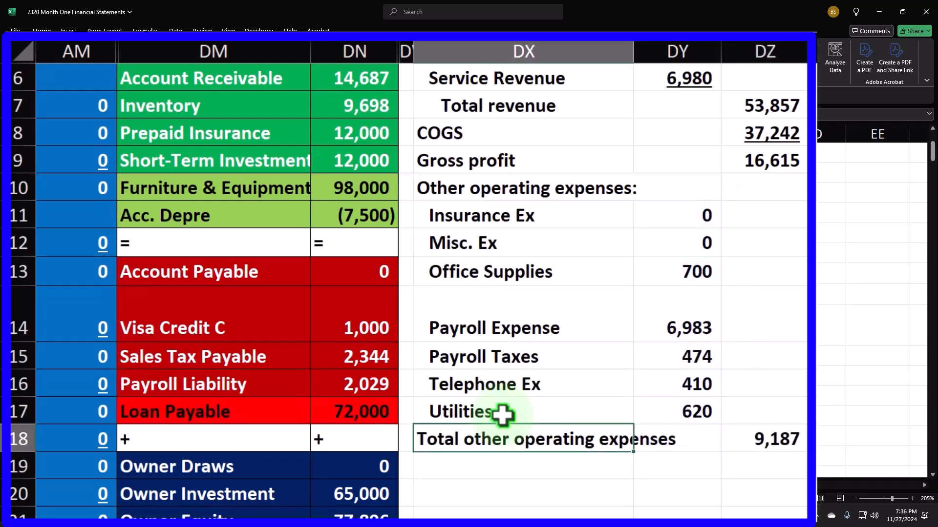
key(Right)
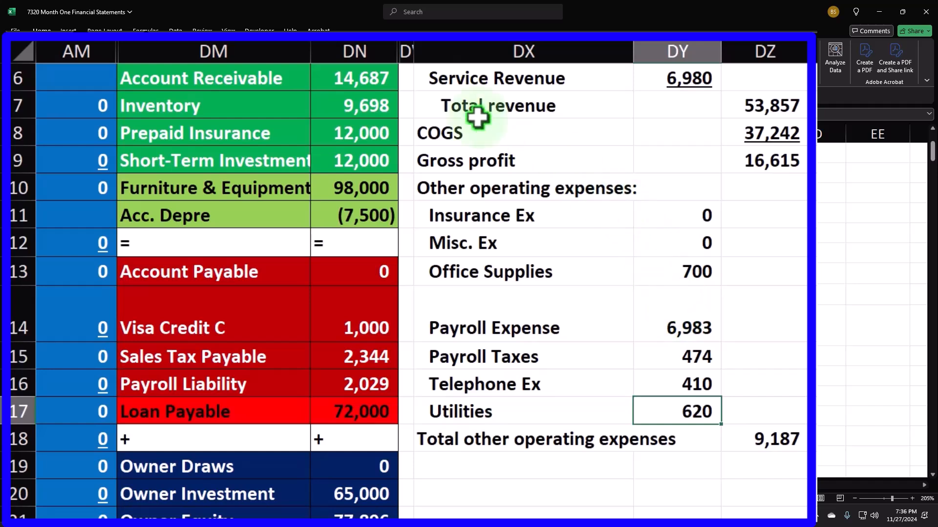
key(ctrl+u)
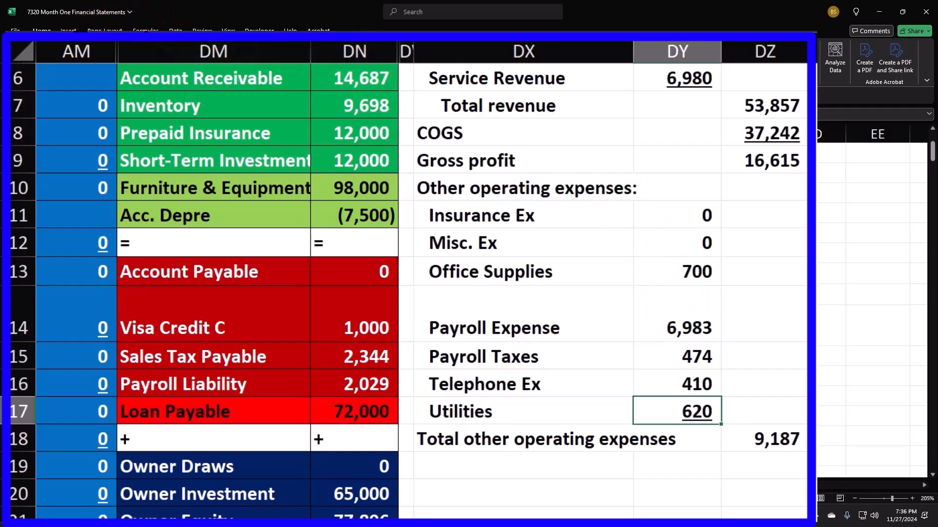
key(Down)
key(Down)
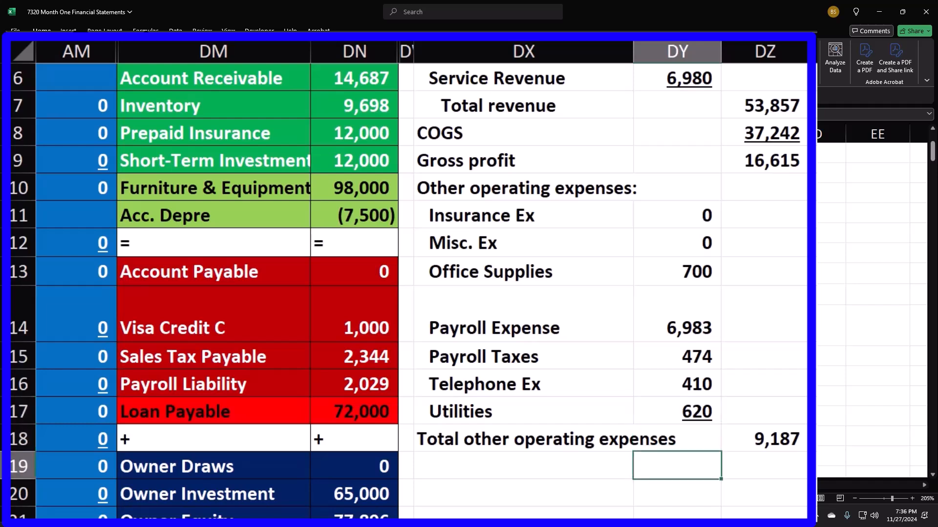
key(Left)
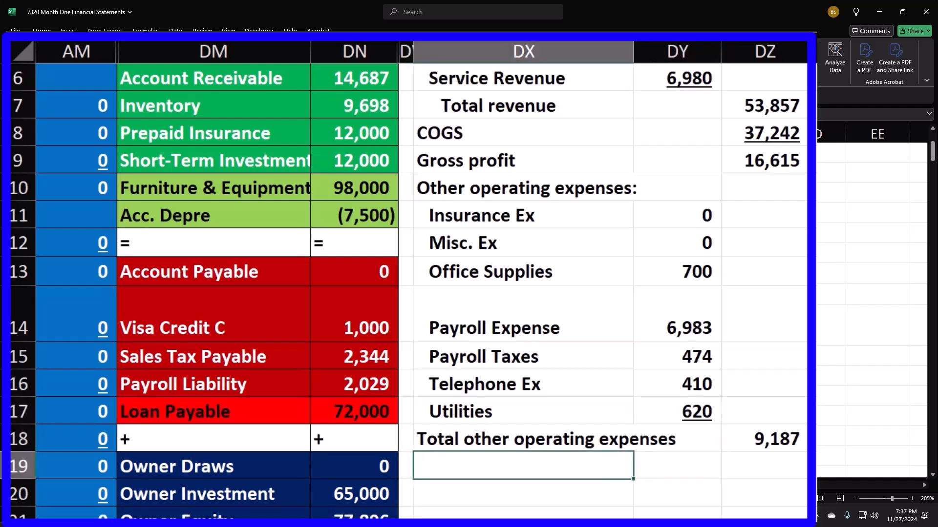
Label DX19 'Net income' and enter =DZ9-DZ18 in DZ19, giving 7,428
text(Net income)
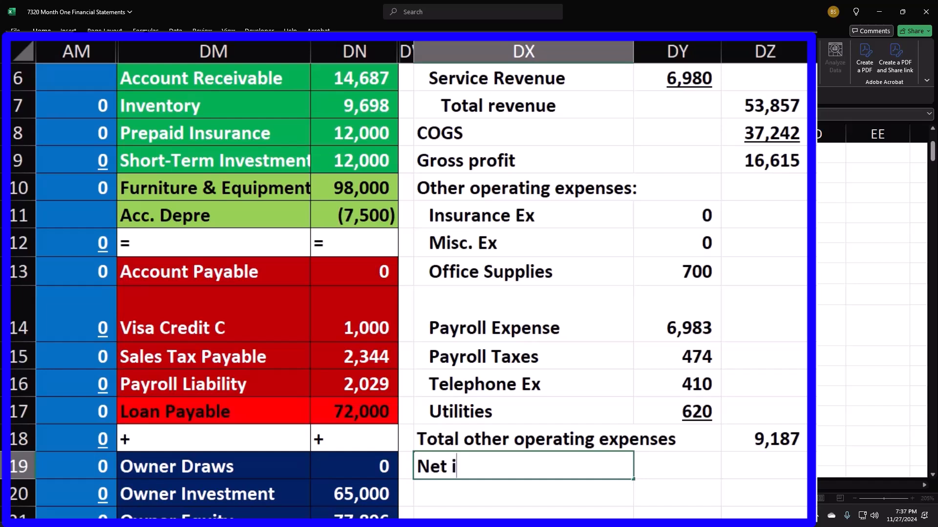
key(Right)
key(Right)
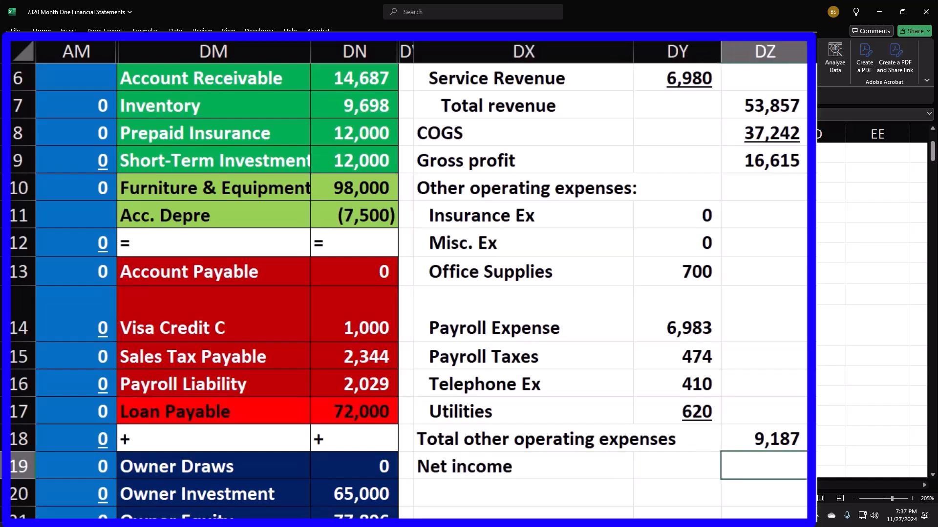
text(=)
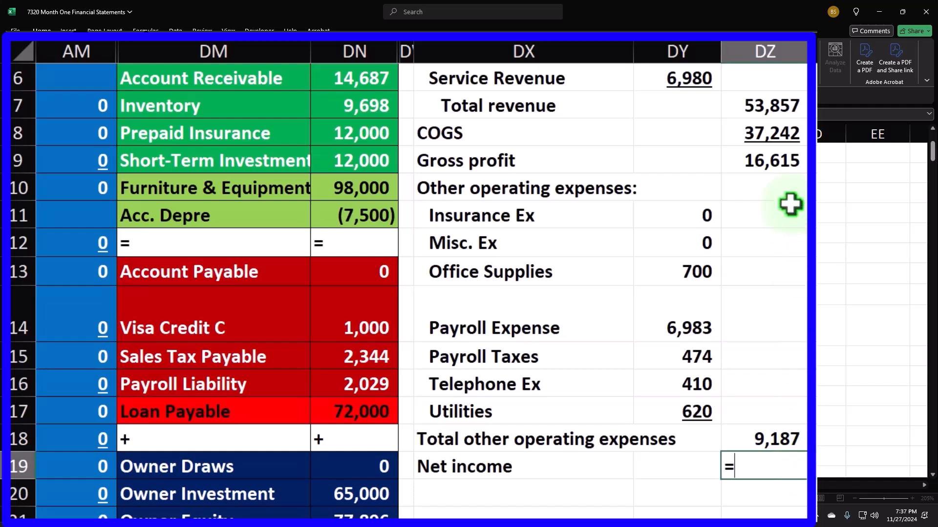
click(784, 165)
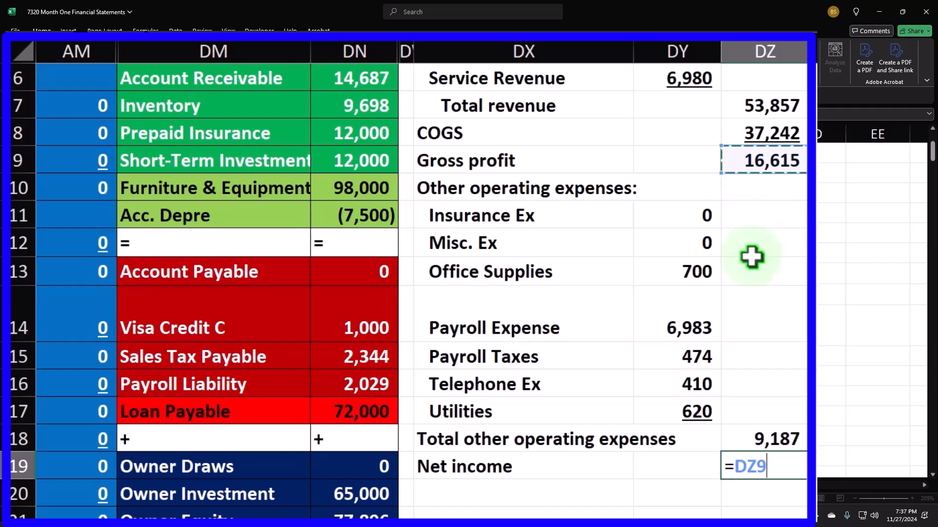
text(-)
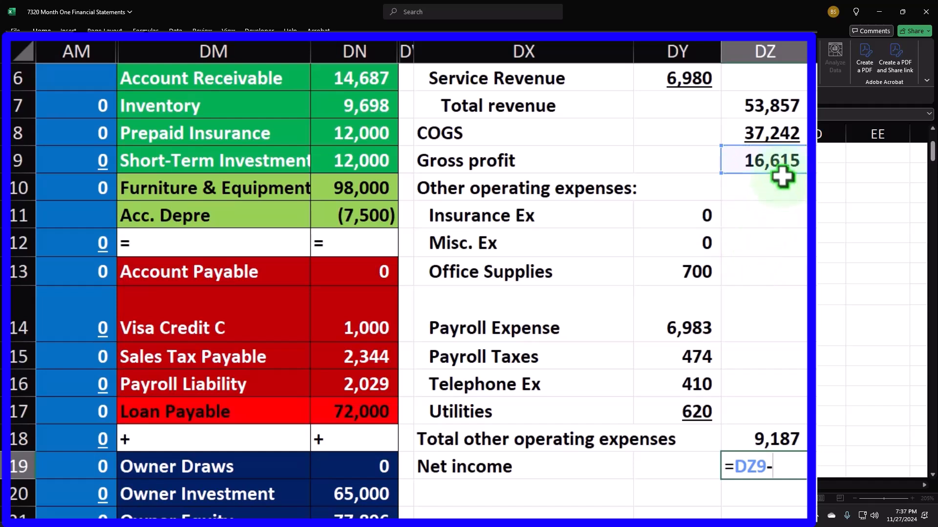
click(780, 435)
key(Return)
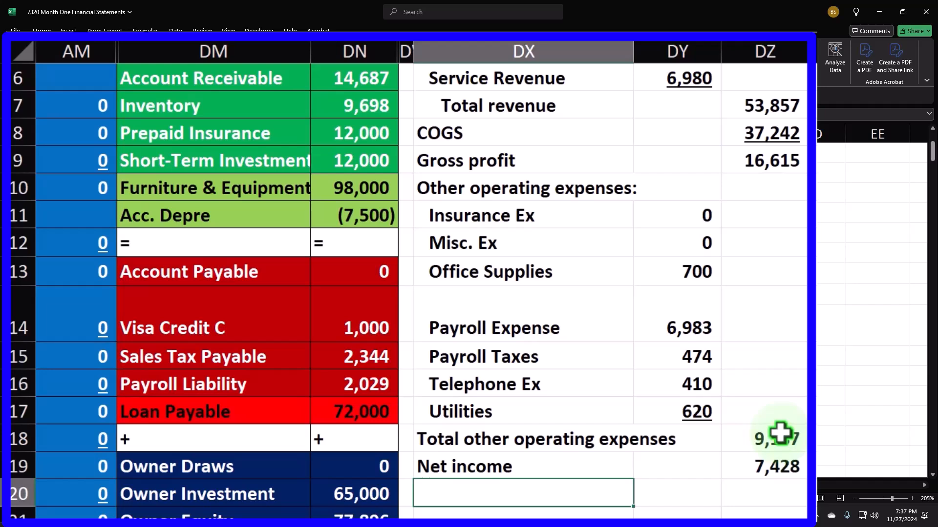
key(Right)
key(Right)
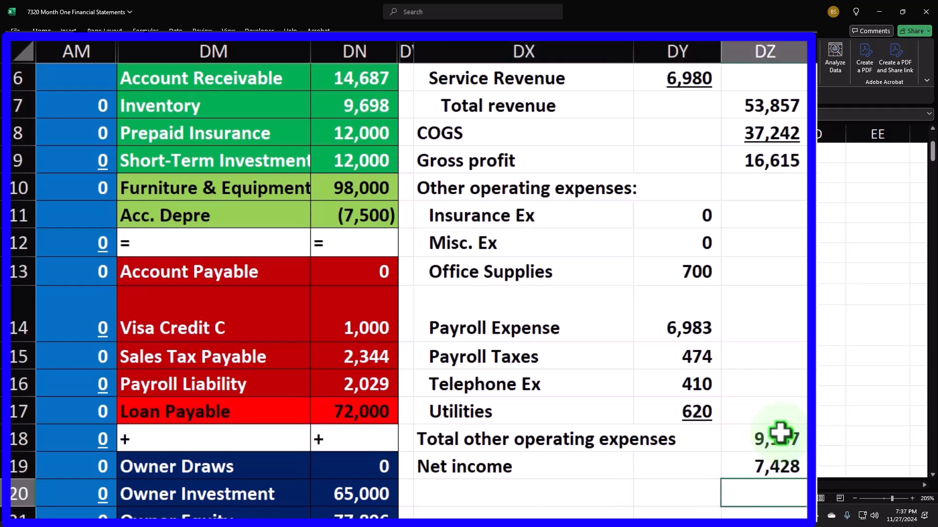
key(Left)
key(Left)
key(Left)
key(Left)
key(Left)
key(Left)
key(Left)
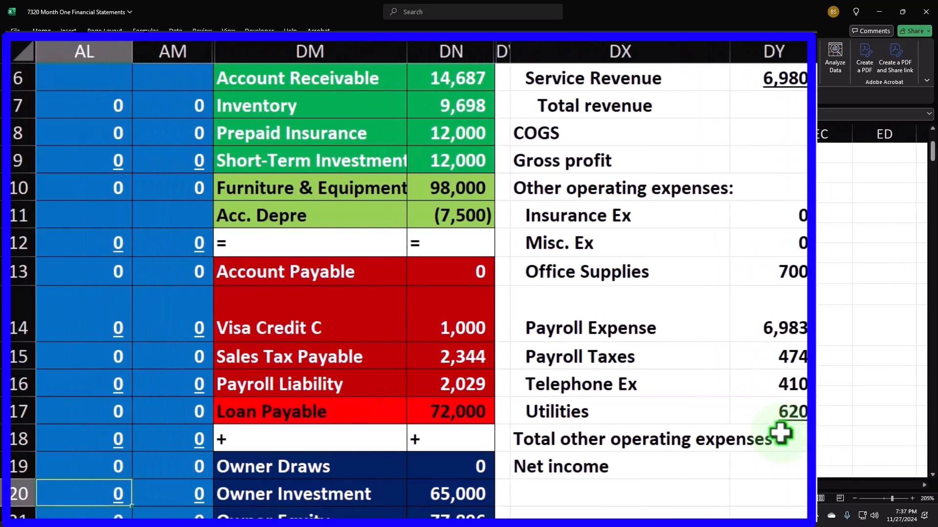
Select the income amounts from Sales through Utilities to check their figures
scroll(782, 434, down, 4)
click(451, 218)
drag(451, 218, 456, 496)
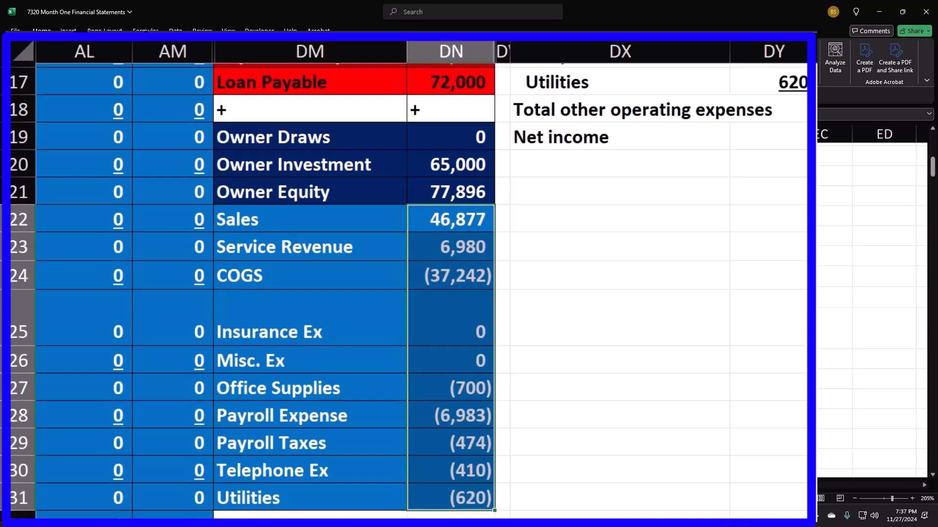
click(830, 360)
scroll(830, 360, up, 3)
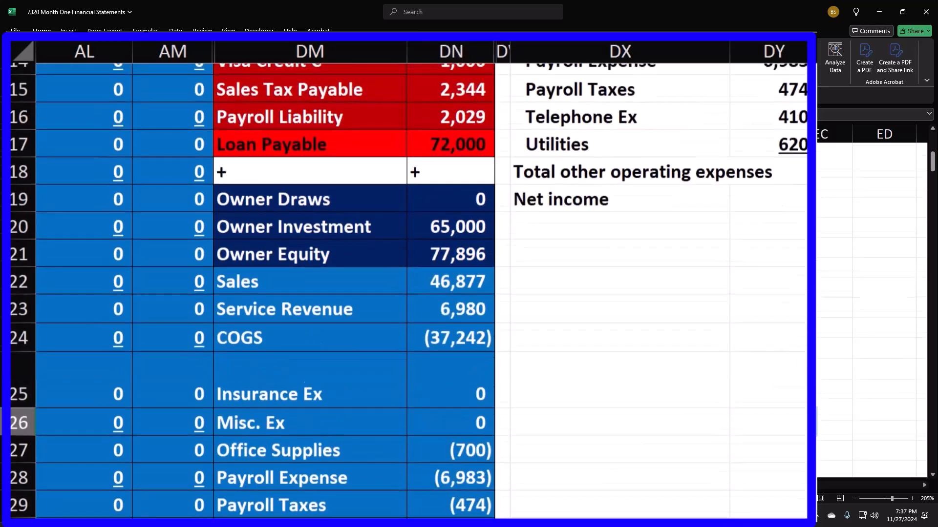
click(828, 356)
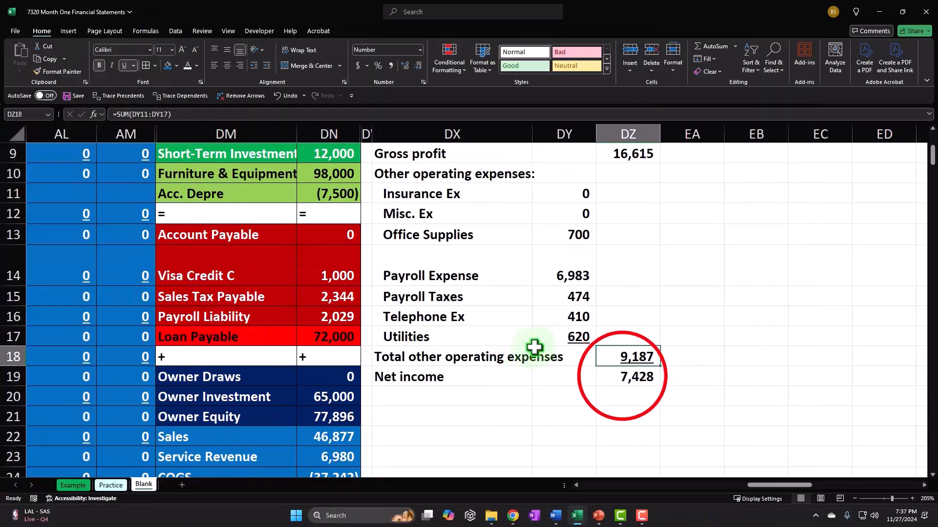
Double-underline the 7,428 Net income amount
click(623, 376)
click(253, 125)
click(276, 177)
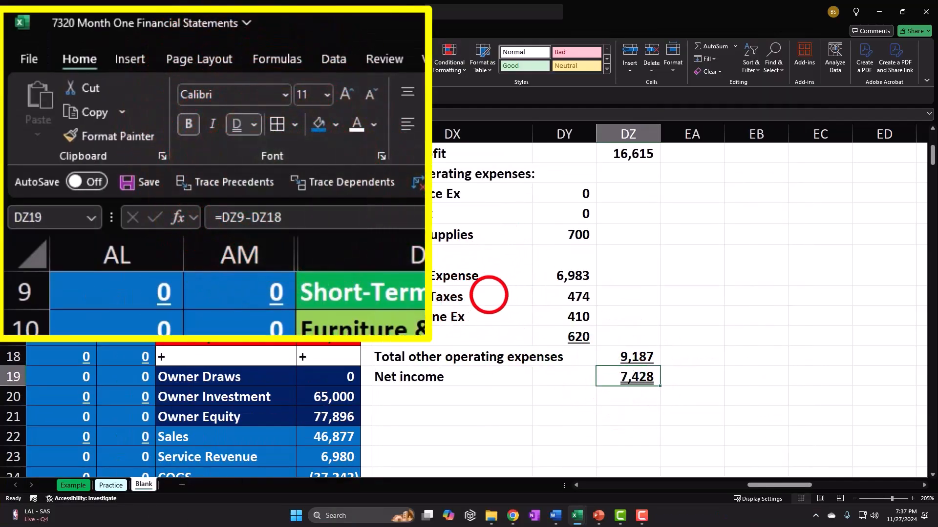
click(488, 296)
scroll(490, 297, up, 3)
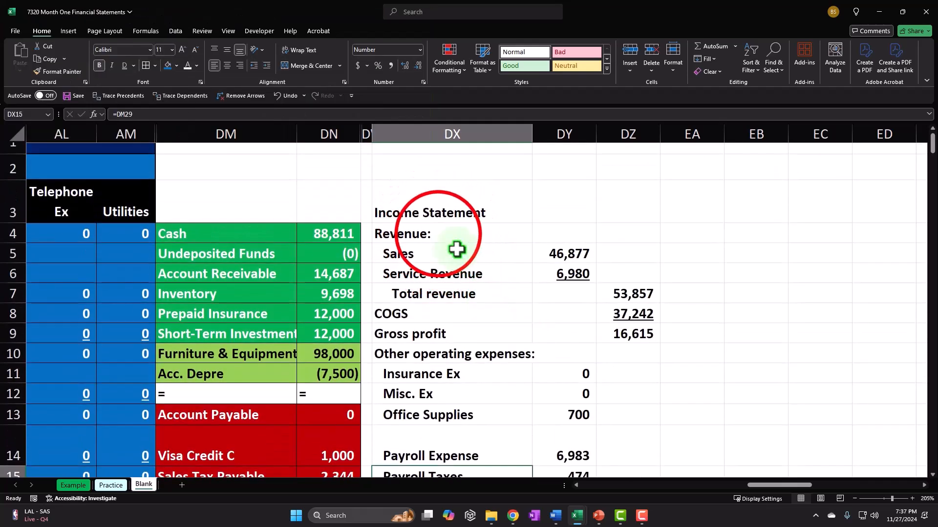
Fill the income statement body light cyan and give every cell borders
drag(436, 233, 613, 421)
drag(700, 429, 604, 417)
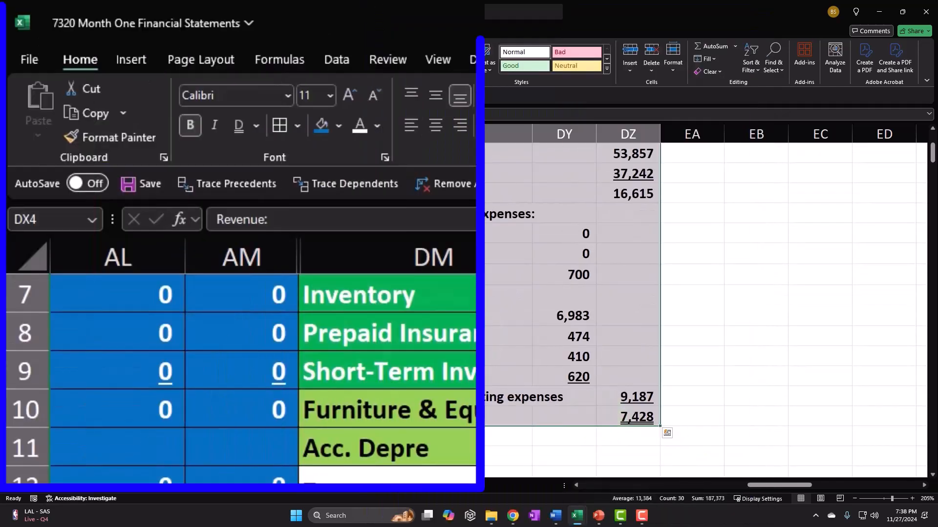
click(338, 126)
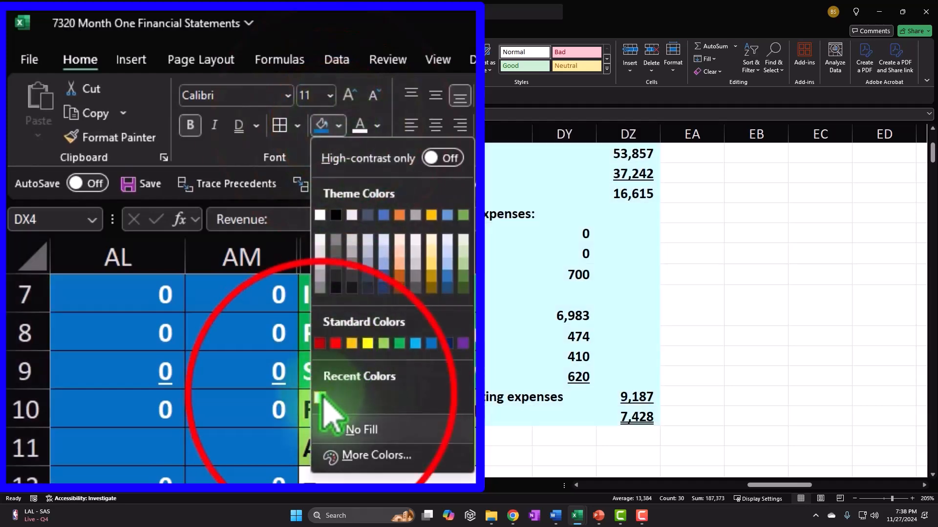
click(167, 205)
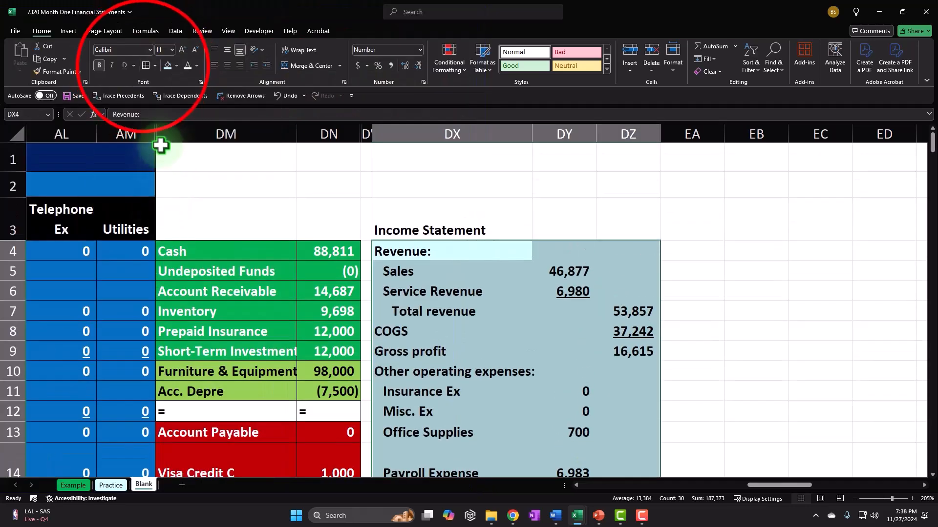
click(144, 66)
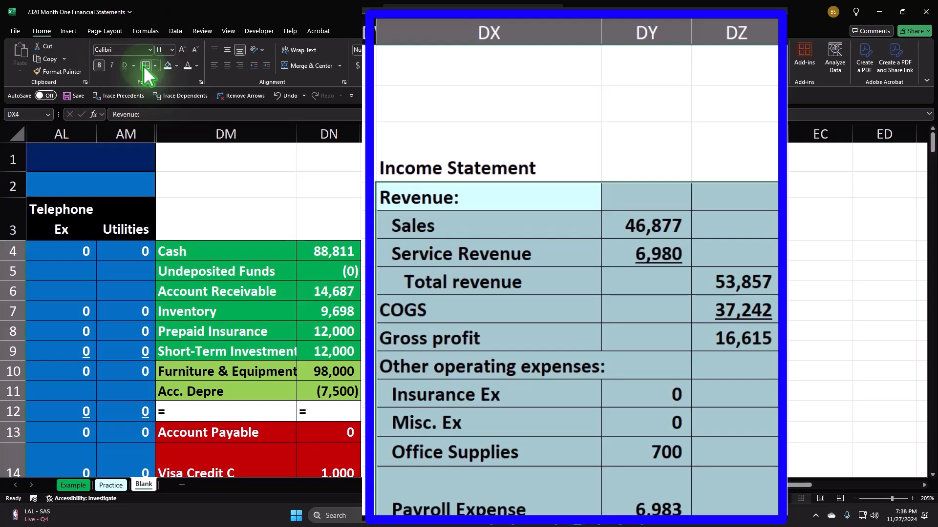
Fill the Income Statement title row DX3:DZ3 with black
drag(442, 166, 714, 163)
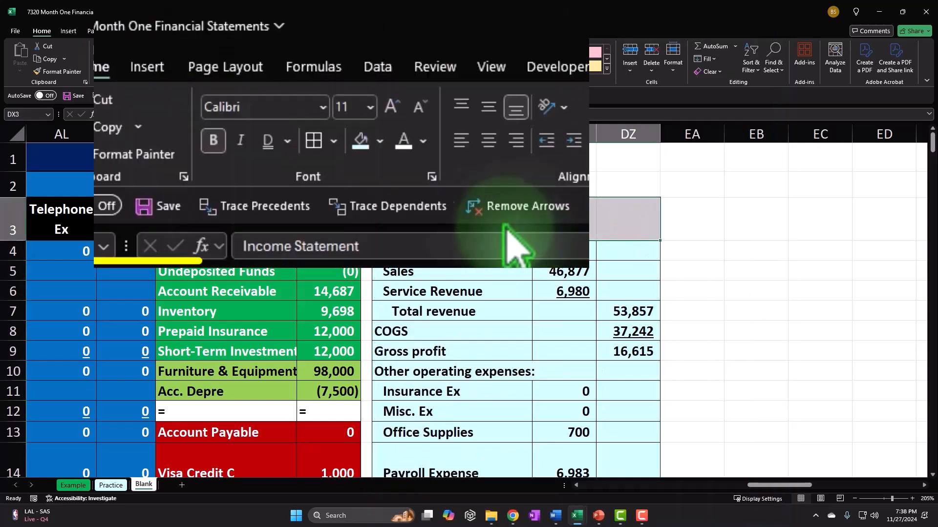
click(176, 66)
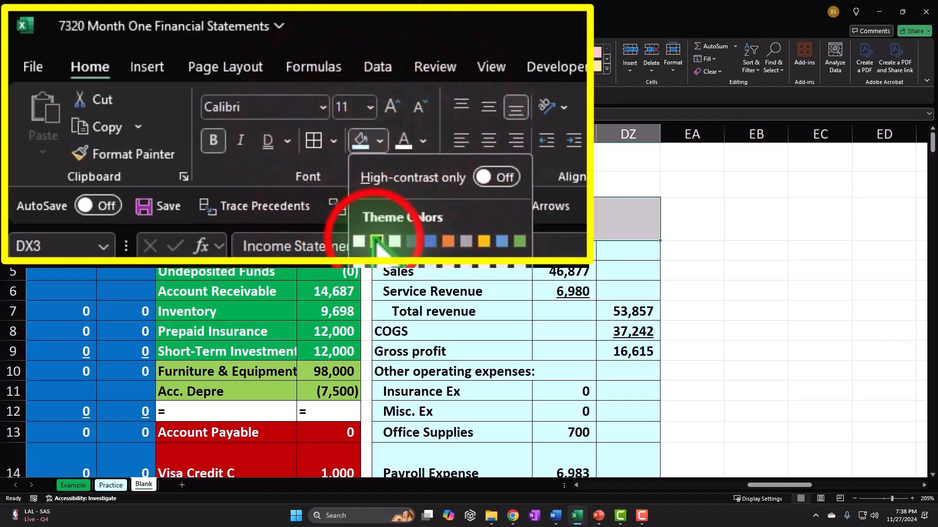
click(175, 112)
click(547, 273)
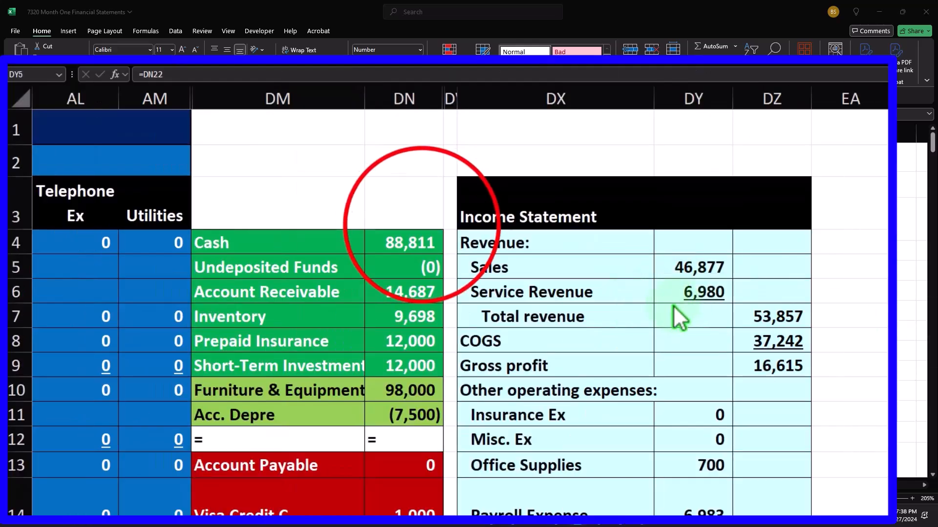
click(422, 225)
drag(403, 243, 383, 444)
scroll(383, 444, down, 3)
drag(387, 272, 412, 467)
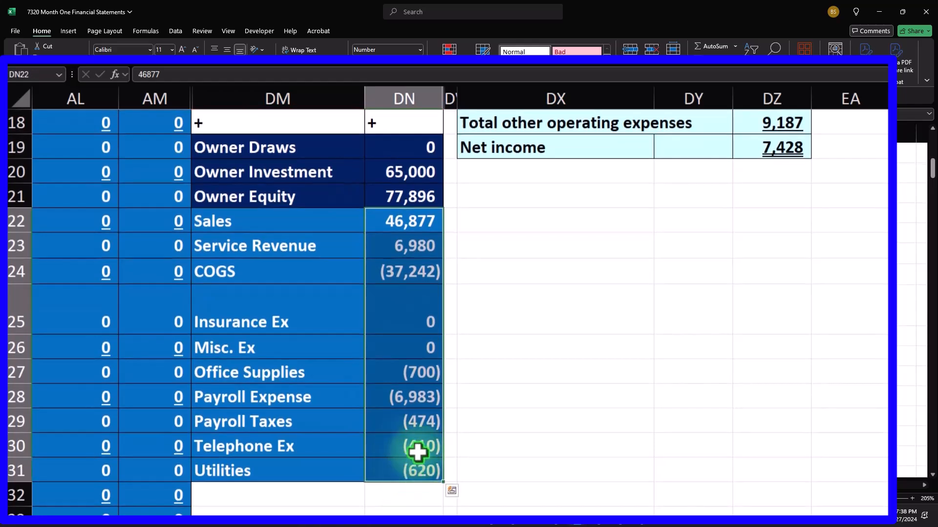
drag(400, 142, 394, 473)
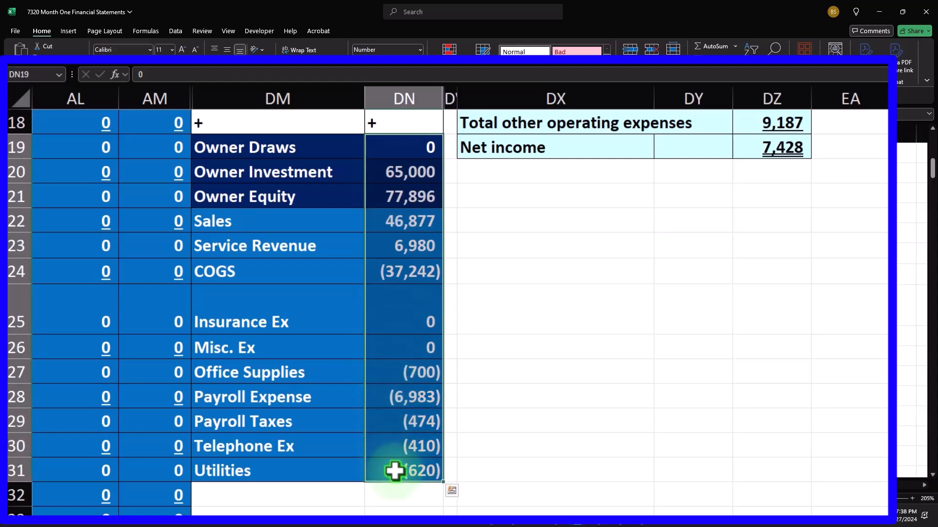
drag(398, 220, 404, 469)
drag(387, 149, 390, 192)
click(423, 195)
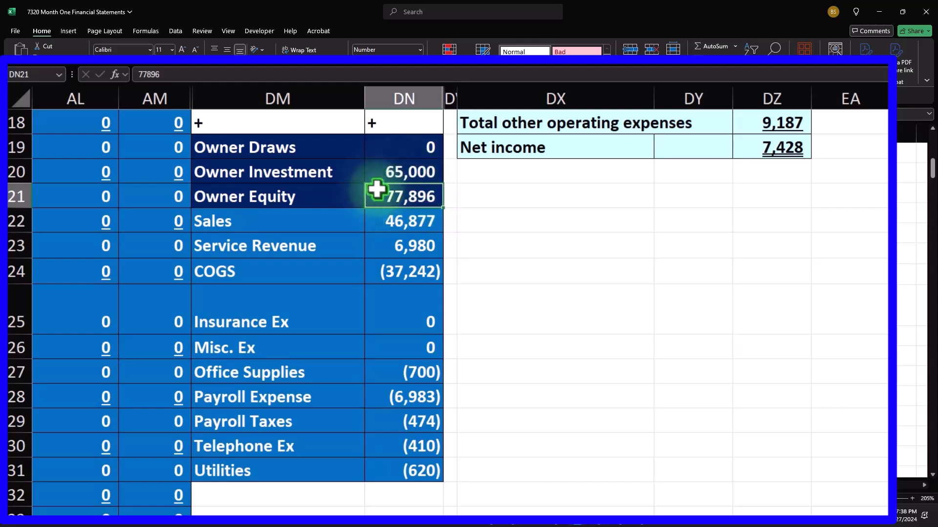
click(404, 185)
drag(402, 217, 421, 468)
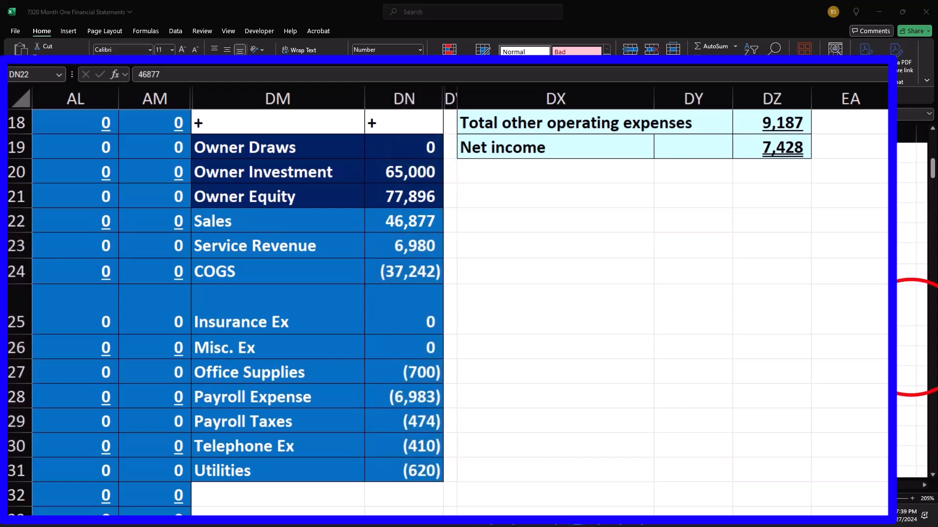
click(911, 337)
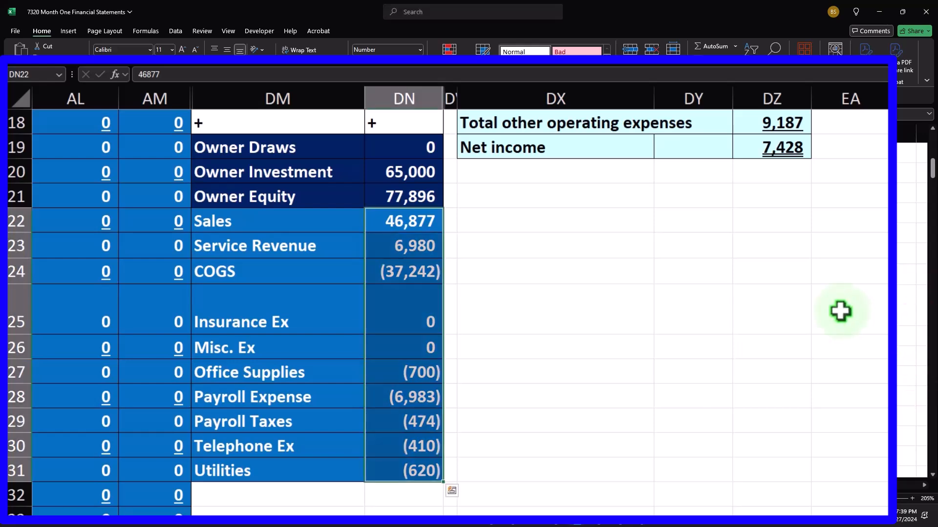
scroll(841, 311, up, 6)
click(851, 204)
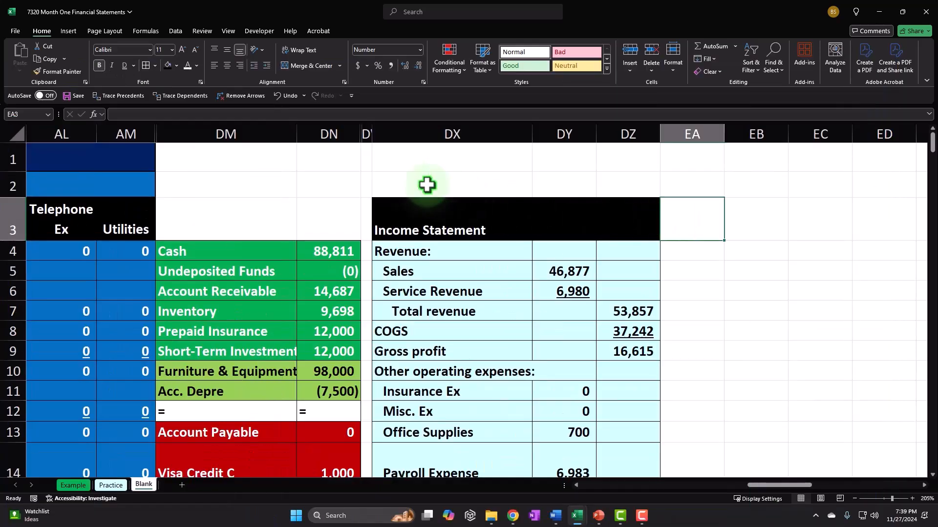
click(365, 132)
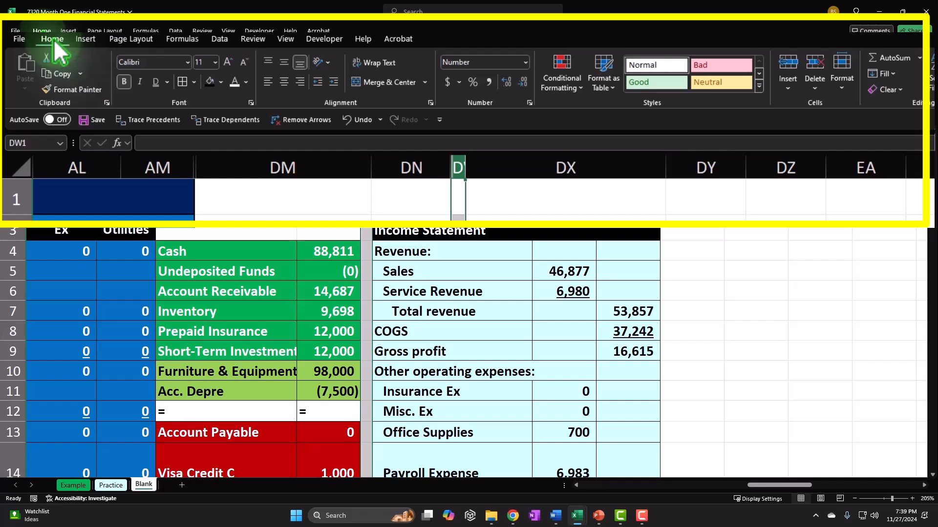
Make column EA a narrow spacer and enter the 'Statement of Equity' title in EB3
click(64, 88)
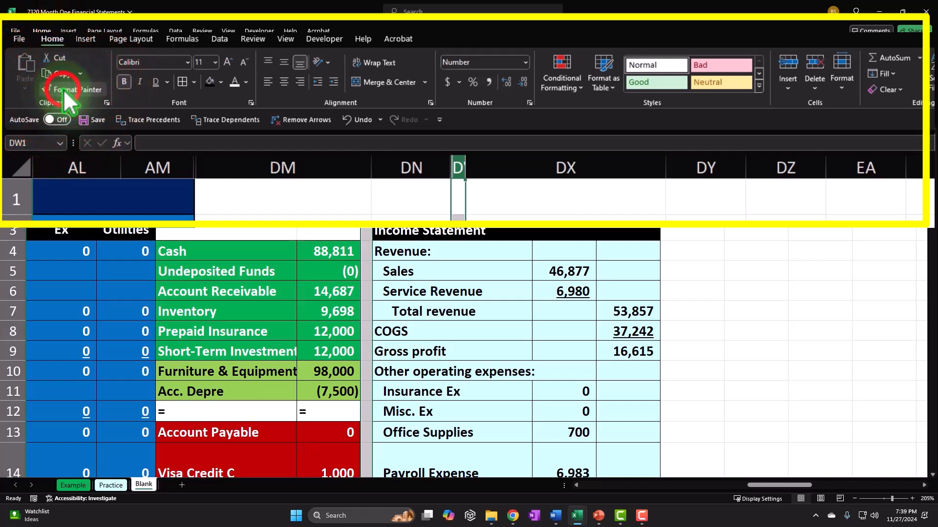
click(721, 221)
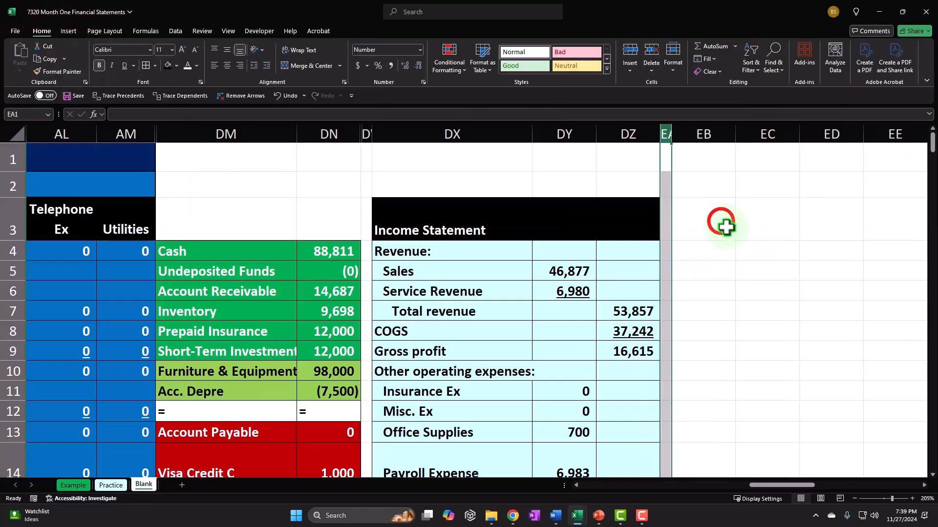
text(Sta)
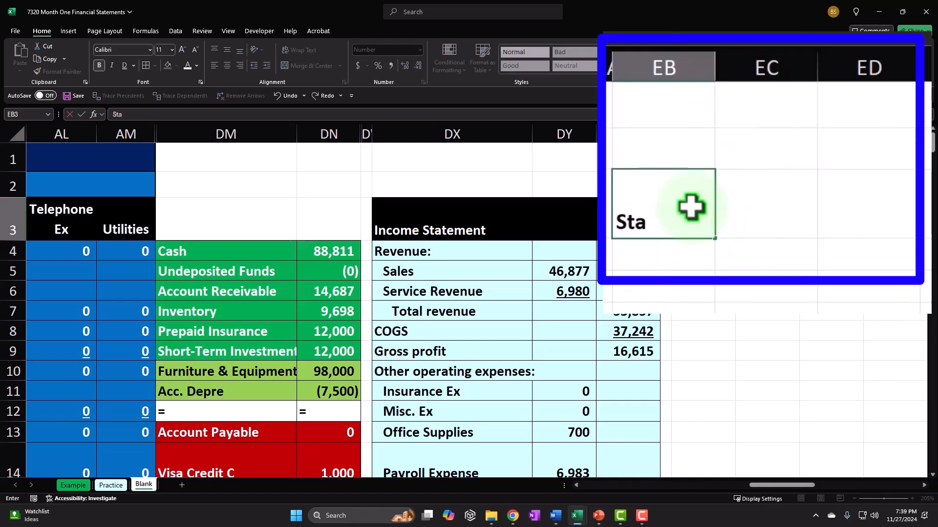
text(temetn)
key(BackSpace)
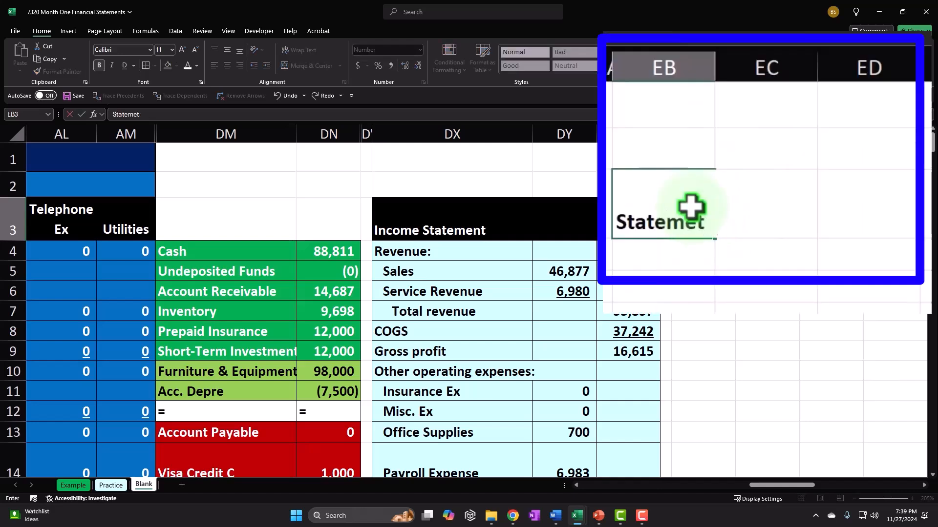
text(nt of Equity)
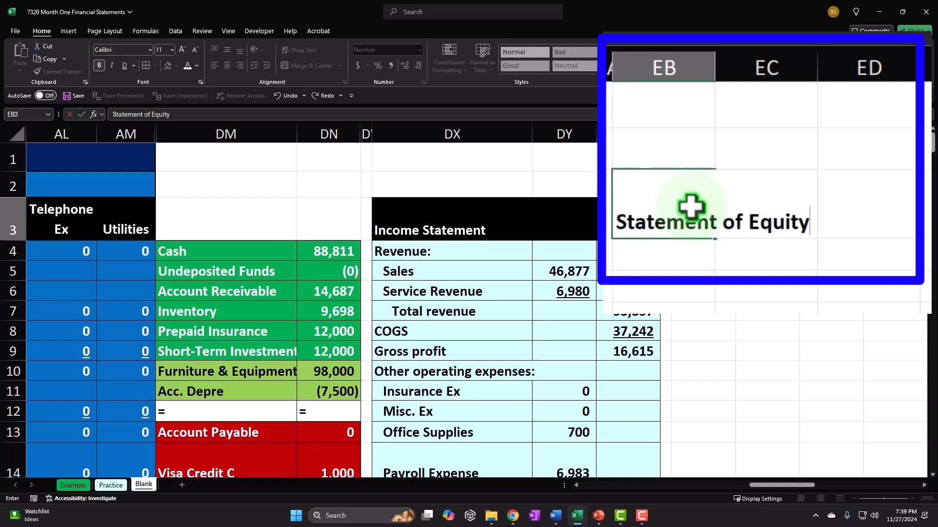
key(Return)
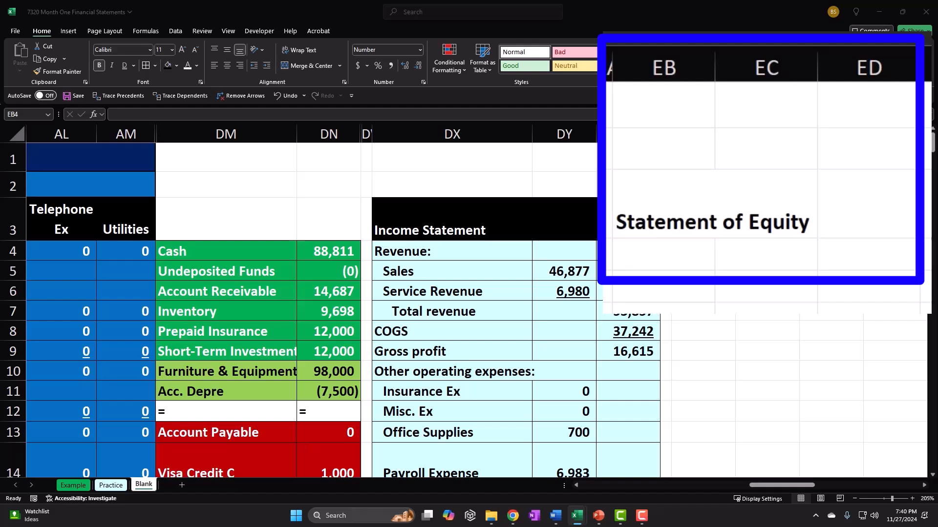
Fill the title cells EB3:EC3 black with white font
click(698, 201)
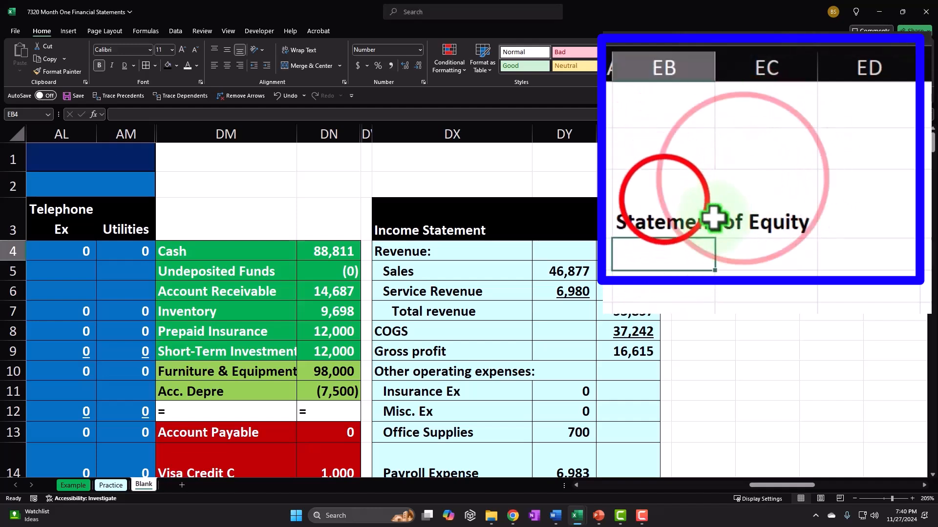
drag(698, 200, 784, 200)
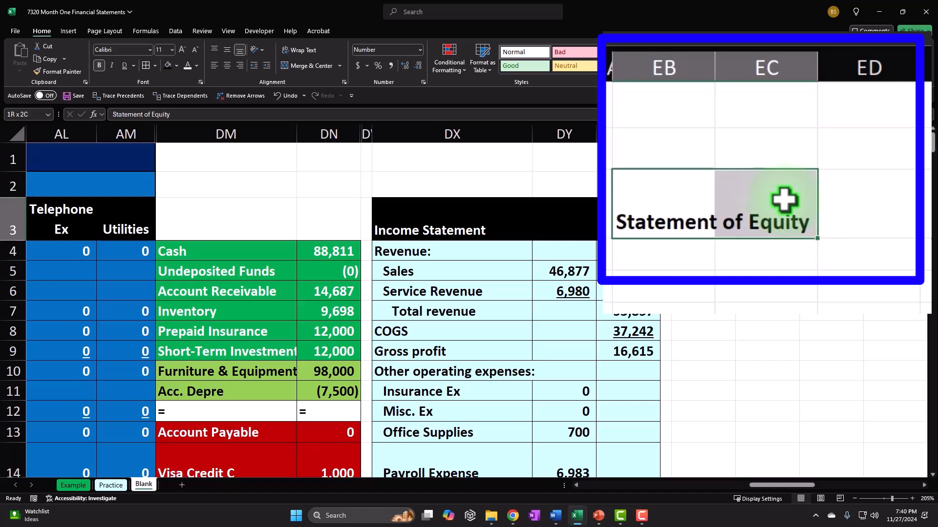
click(168, 65)
click(189, 66)
Type the 'Beginning Equiyt' label in EB4 and move to its amount column
click(666, 262)
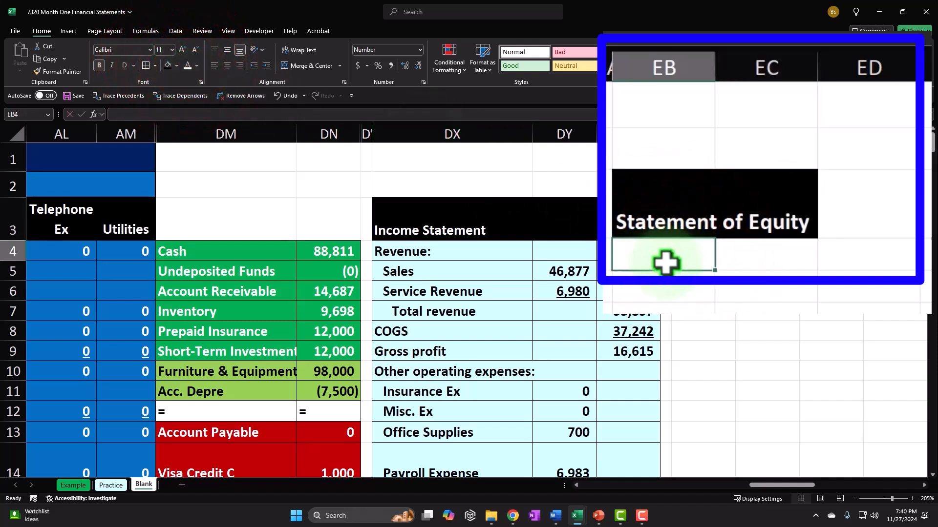
text(Beginning)
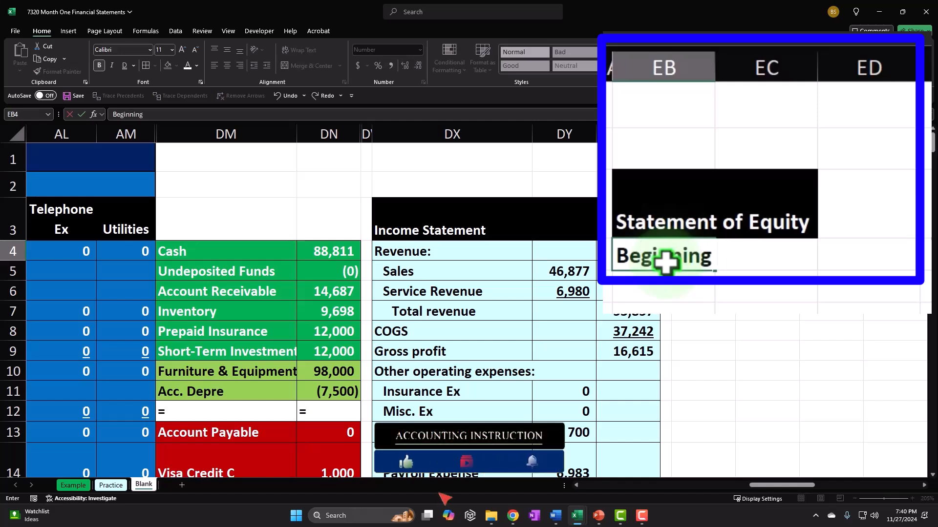
text( Equiyt)
key(Tab)
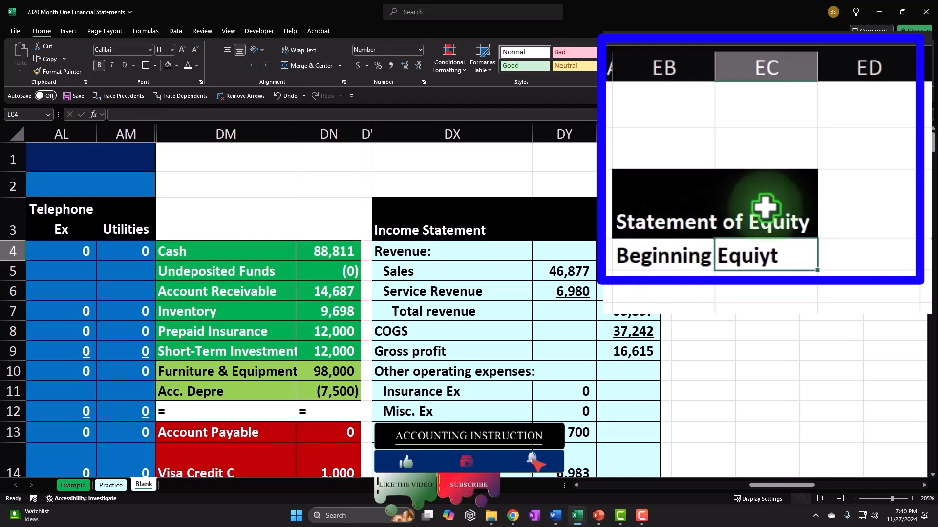
key(Tab)
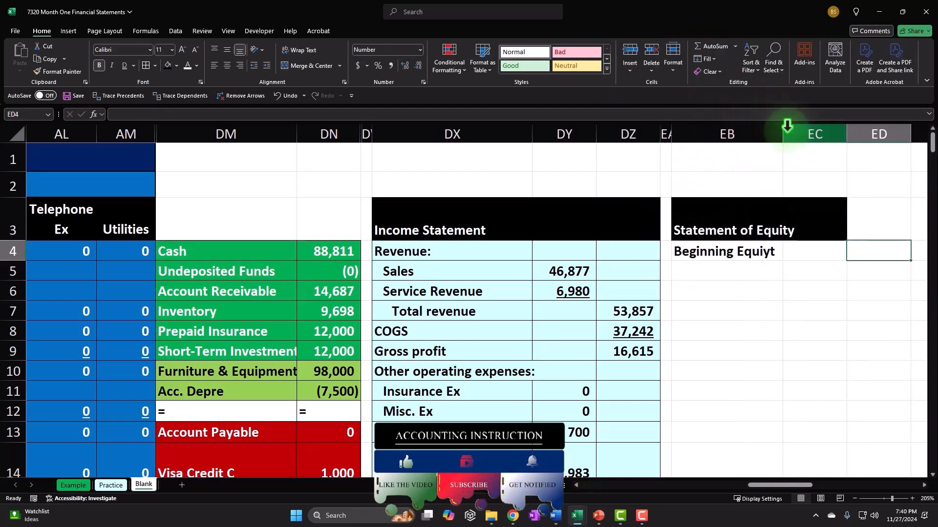
Enter =DN21 in ED4 so beginning equity shows the 77,896 Owner Equity total
text(=)
key(Down)
key(Down)
key(Down)
key(Down)
key(Down)
key(Down)
key(Down)
key(Down)
key(Down)
key(Down)
key(Down)
key(Down)
key(Down)
key(Down)
key(Down)
key(Down)
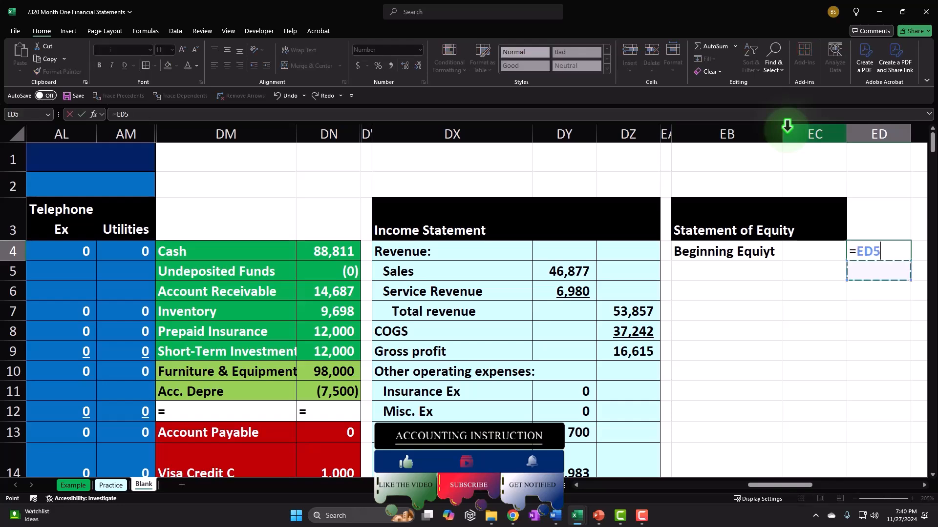
key(Left)
key(Left)
key(Left)
key(Left)
key(Left)
key(Left)
key(Left)
key(Left)
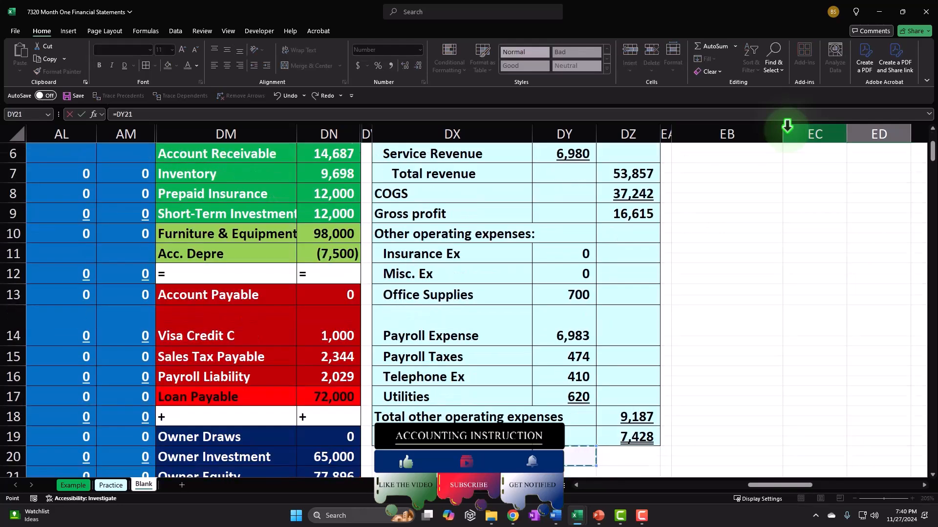
key(Down)
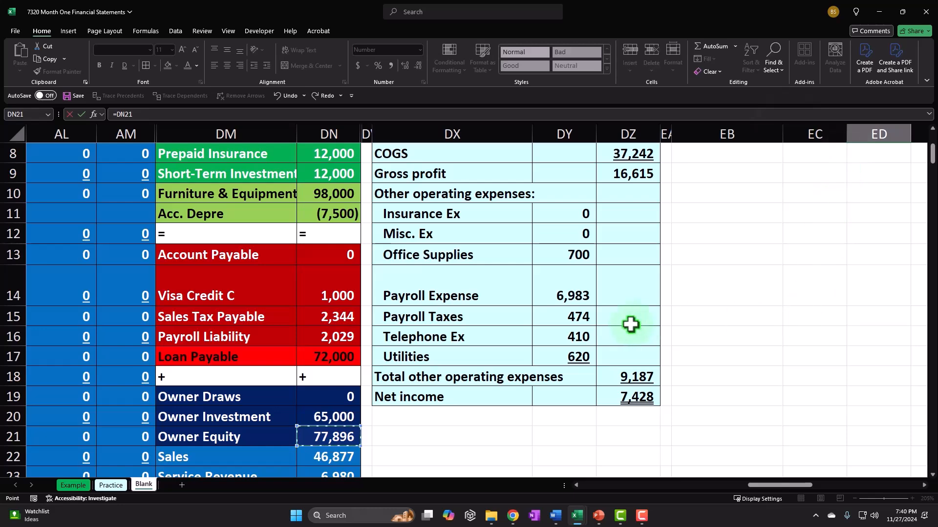
scroll(628, 324, down, 2)
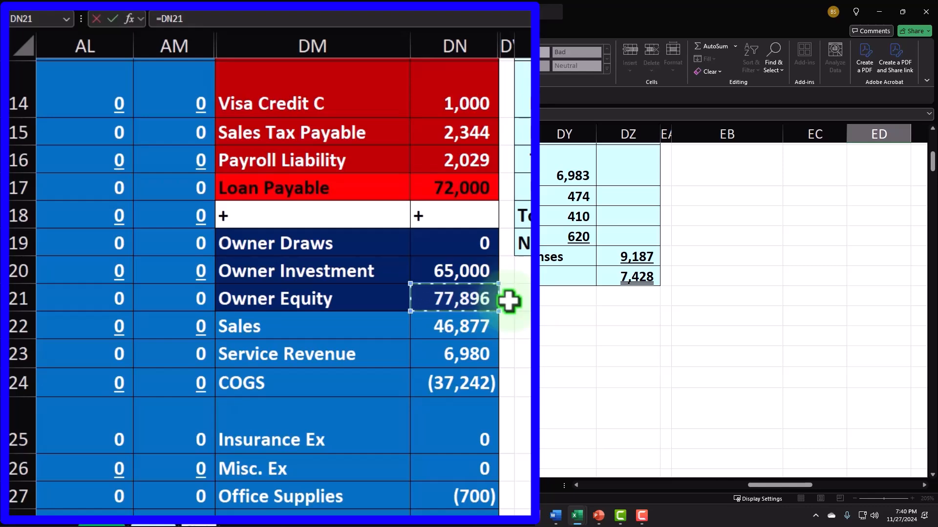
scroll(509, 301, down, 1)
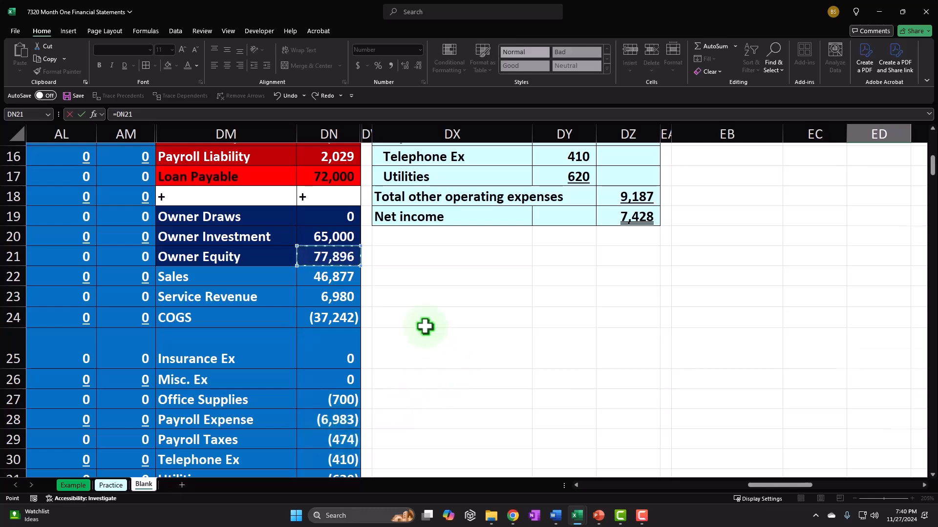
scroll(425, 326, up, 1)
key(Return)
key(Up)
key(Up)
key(Up)
key(Right)
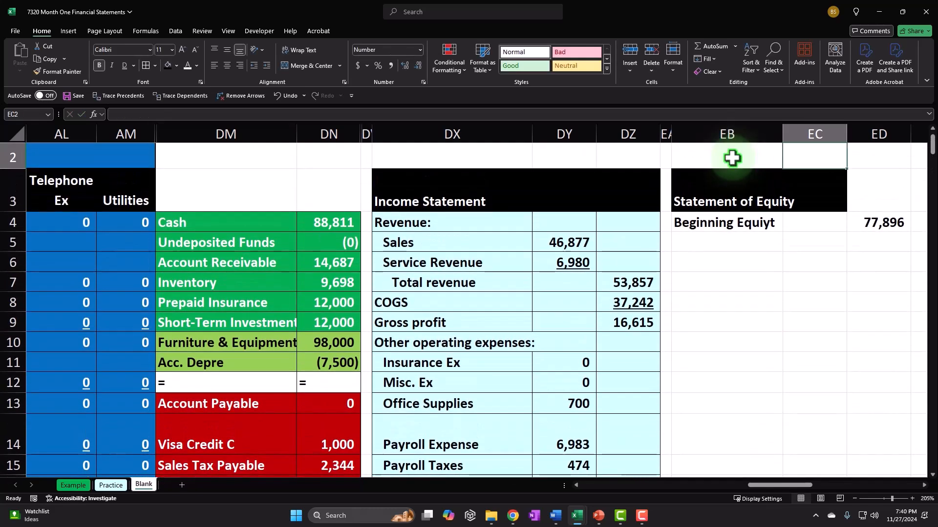
key(Right)
key(Down)
key(Down)
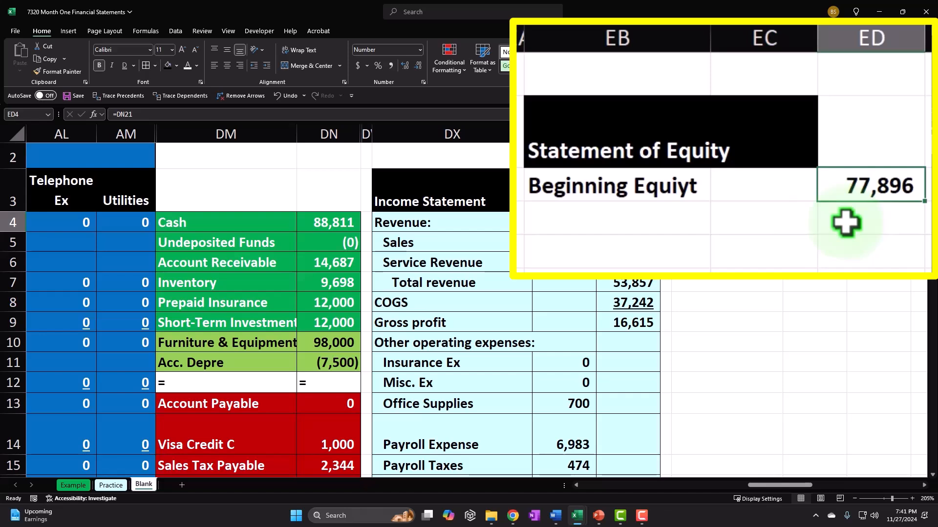
Add the 'Change in equity:' heading in EB5 below beginning equity
click(776, 282)
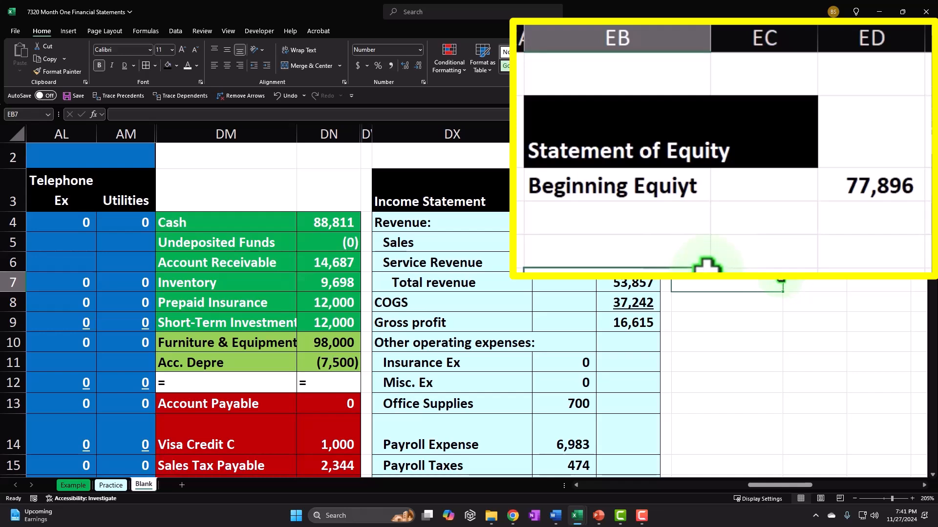
click(875, 217)
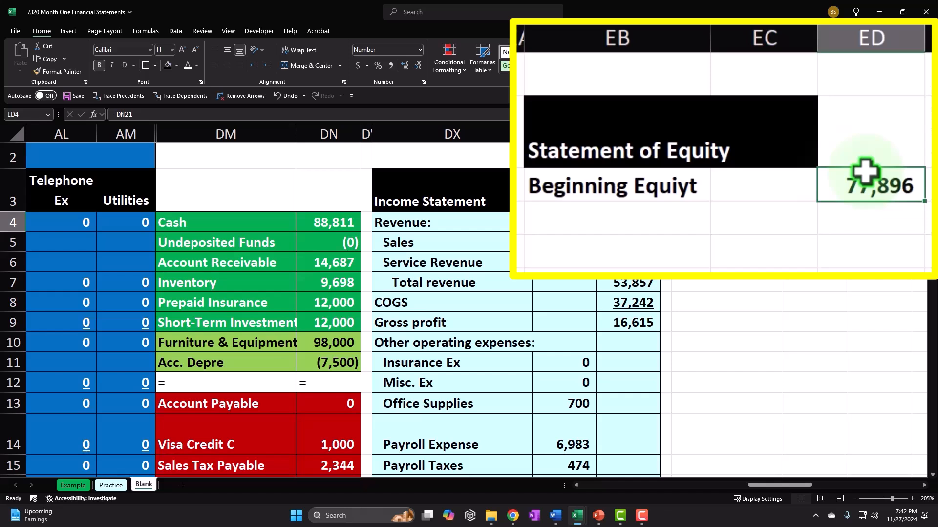
key(Down)
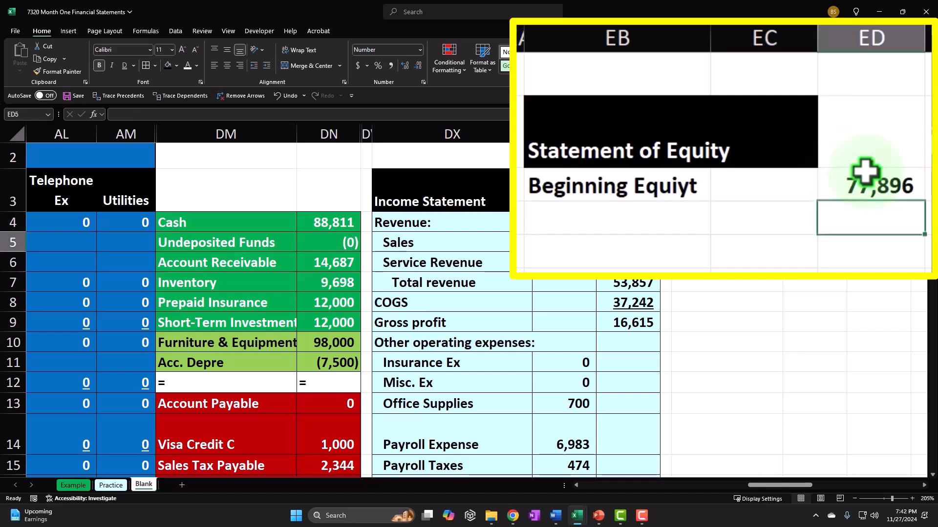
key(Left)
key(Left)
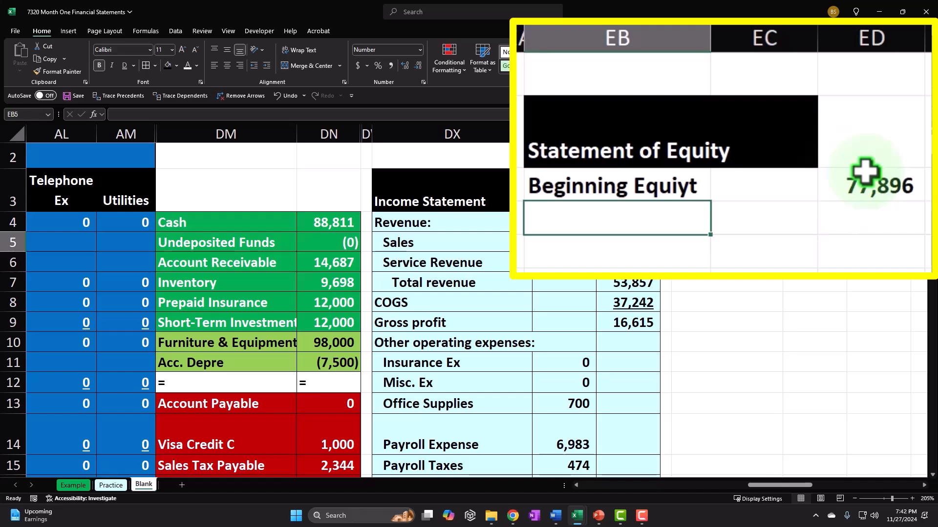
text(Change in equ)
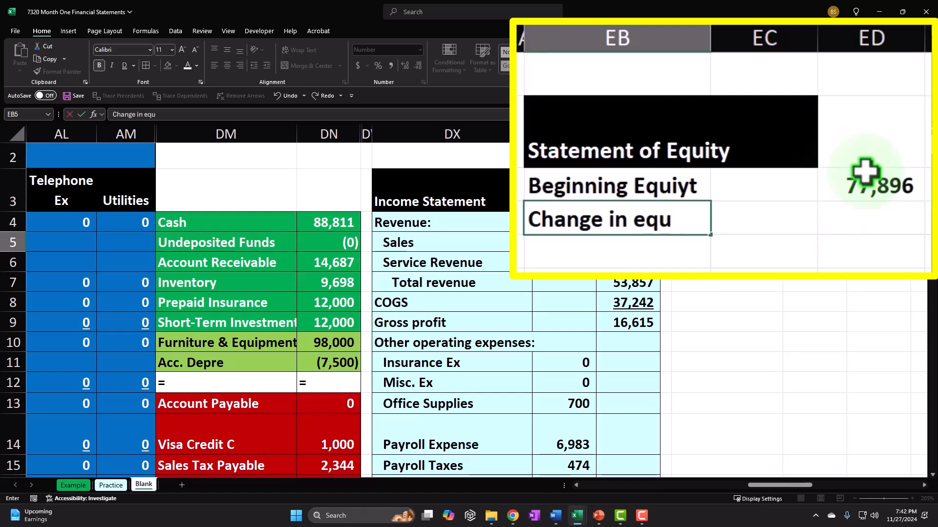
text(ity")
key(BackSpace)
text(:)
key(Return)
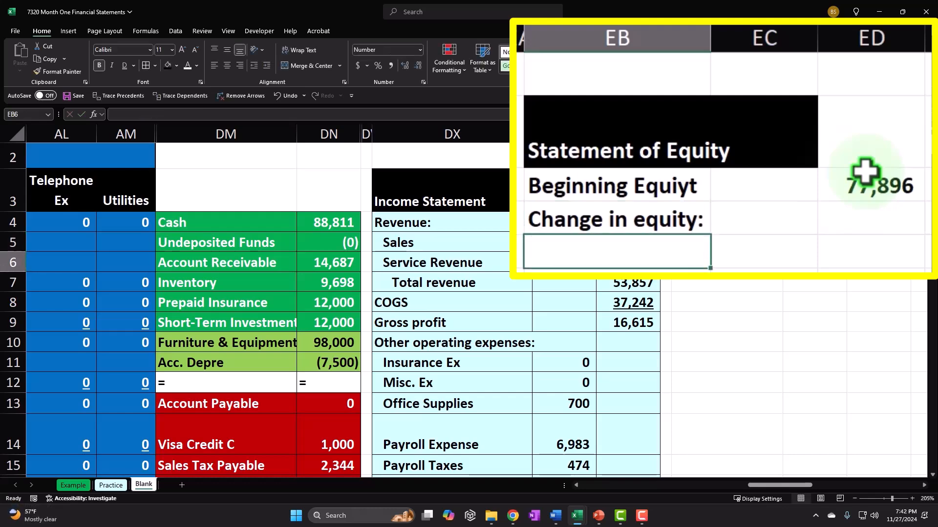
Link EB6 to the balance sheet's Owner Draws label with =DM19
text(=)
key(Down)
key(Down)
key(Down)
key(Down)
key(Down)
key(Down)
key(Down)
key(Down)
key(Down)
key(Down)
key(Down)
key(Down)
key(Down)
key(Down)
key(Left)
key(Left)
key(Left)
key(Left)
key(Left)
key(Left)
key(Left)
key(Up)
key(Return)
key(Up)
key(Up)
Link the Owner Draws amount to the balance sheet with =DN19, showing 0
key(Down)
key(Right)
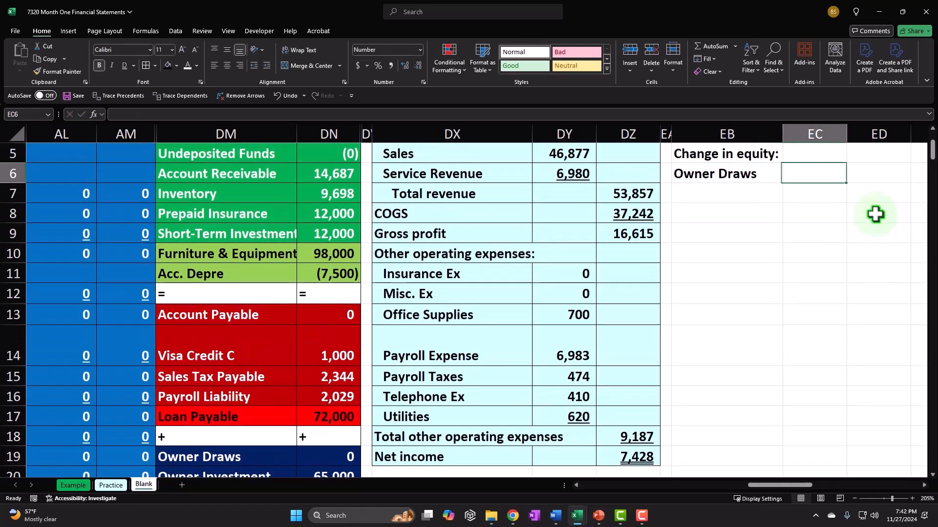
text(=)
key(Down)
key(Down)
key(Down)
key(Down)
key(Down)
key(Down)
key(Down)
key(Down)
key(Down)
key(Down)
key(Down)
key(Down)
key(Down)
key(Down)
key(Down)
key(Down)
key(Down)
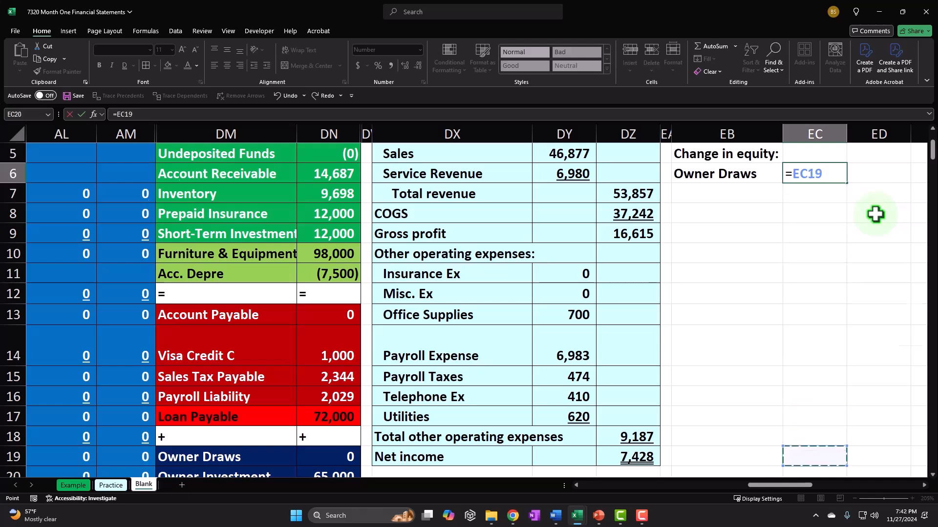
key(Left)
key(Left)
key(Left)
key(Left)
key(Left)
key(Left)
key(Left)
key(Up)
key(Up)
key(Up)
key(Up)
key(Return)
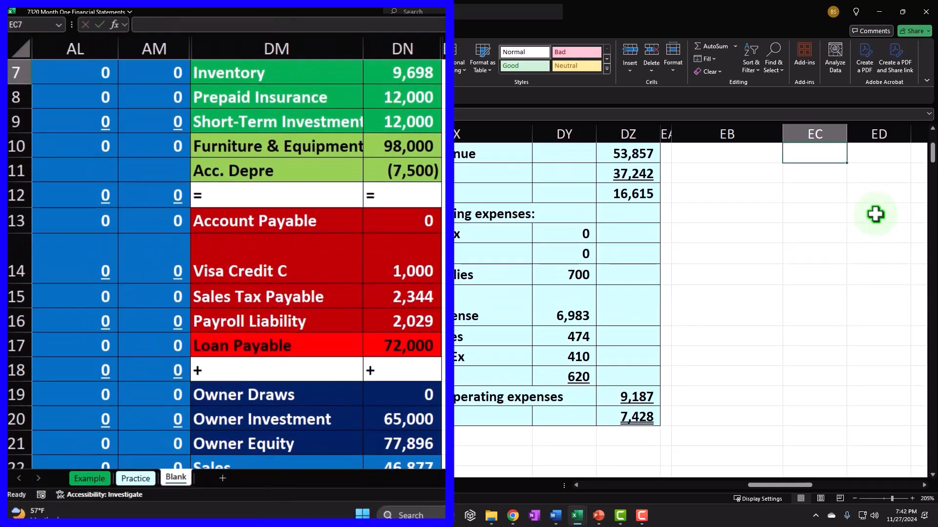
key(Up)
key(Up)
Link EB7 to the balance sheet's Owner Investment label with =DM20
key(Down)
key(Down)
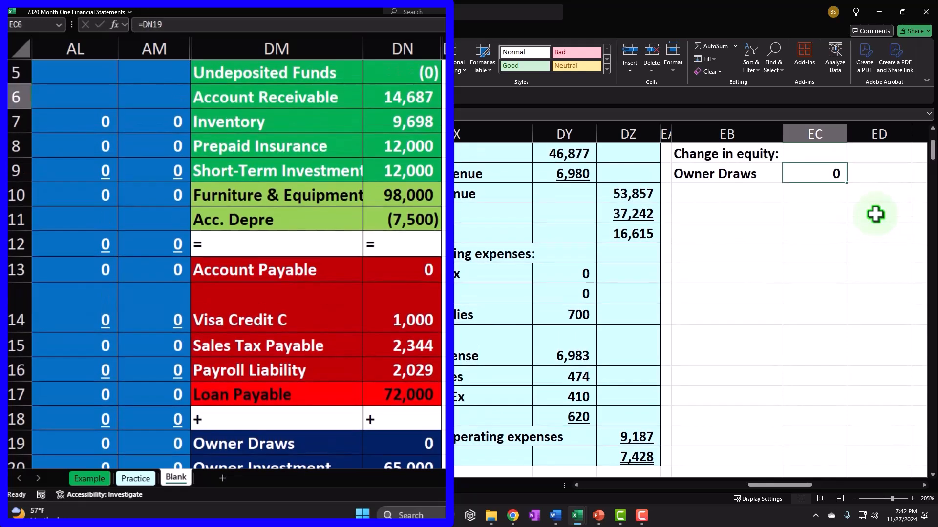
key(Left)
text(=)
key(Down)
key(Down)
key(Down)
key(Down)
key(Down)
key(Down)
key(Down)
key(Down)
key(Down)
key(Down)
key(Down)
key(Down)
key(Down)
key(Down)
key(Down)
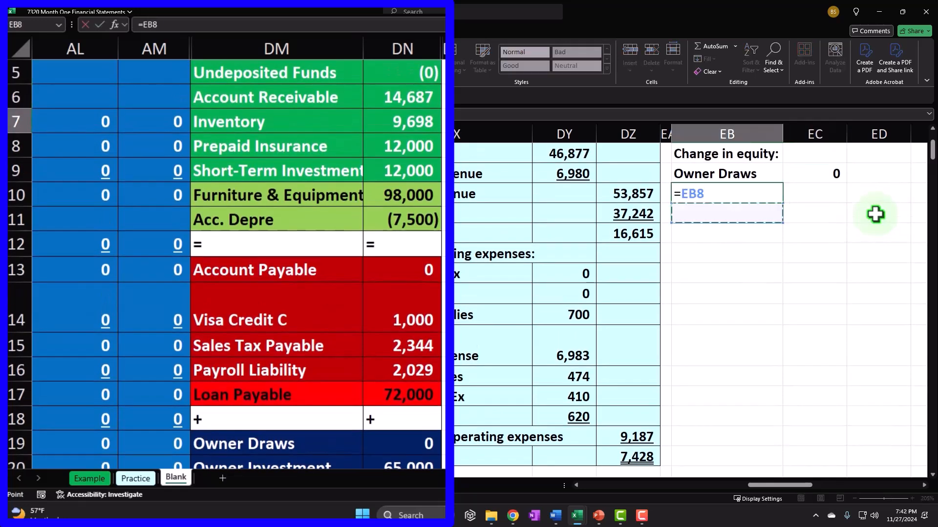
key(Left)
key(Left)
key(Left)
key(Left)
key(Left)
key(Left)
key(Left)
key(Left)
key(Left)
key(Left)
key(Left)
key(Left)
key(Left)
key(Left)
key(Left)
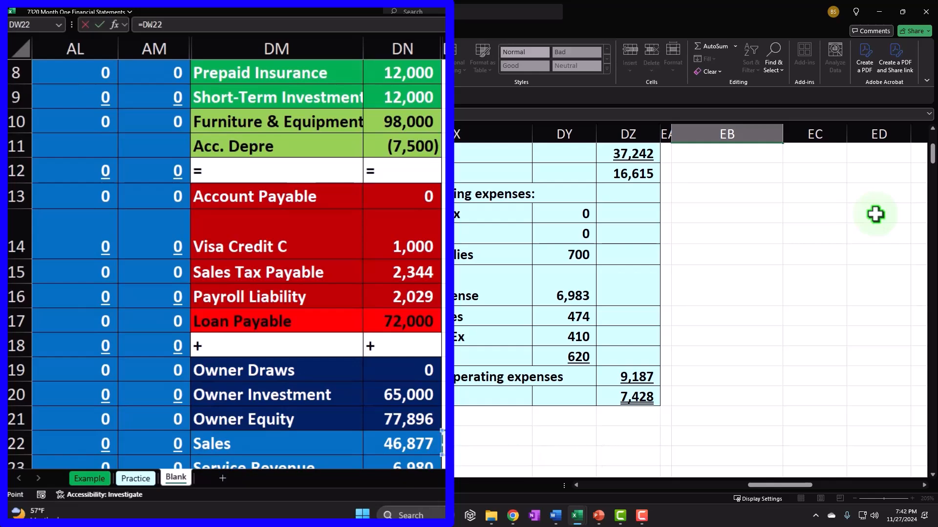
key(Up)
key(Up)
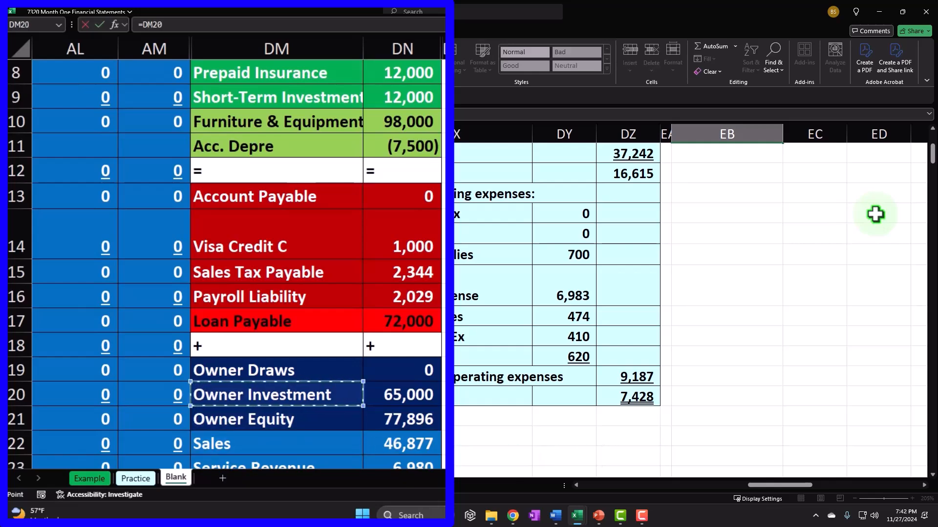
key(Return)
key(Up)
key(Up)
key(Up)
key(Up)
key(Up)
key(Down)
key(Down)
key(Down)
Link the Owner Investment amount with =DN20, showing 65,000
key(Down)
key(Right)
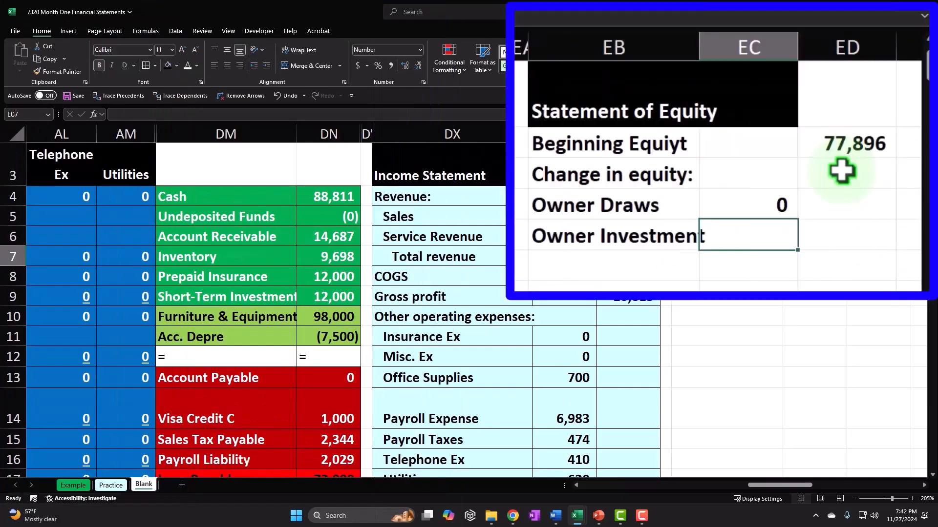
text(=)
key(Down)
key(Down)
key(Down)
key(Down)
key(Down)
key(Down)
key(Down)
key(Down)
key(Down)
key(Down)
key(Down)
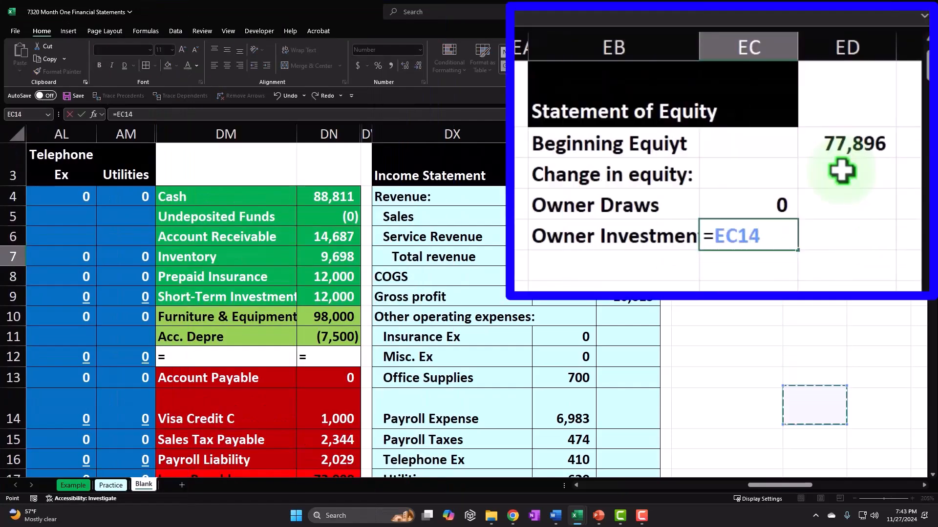
key(Down)
key(Down)
key(Down)
key(Left)
key(Left)
key(Left)
key(Left)
key(Left)
key(Left)
key(Left)
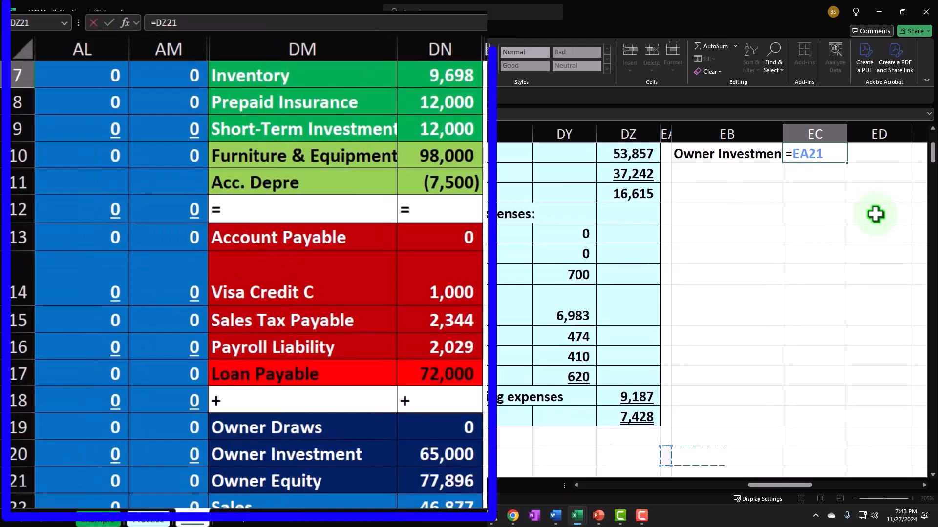
key(Up)
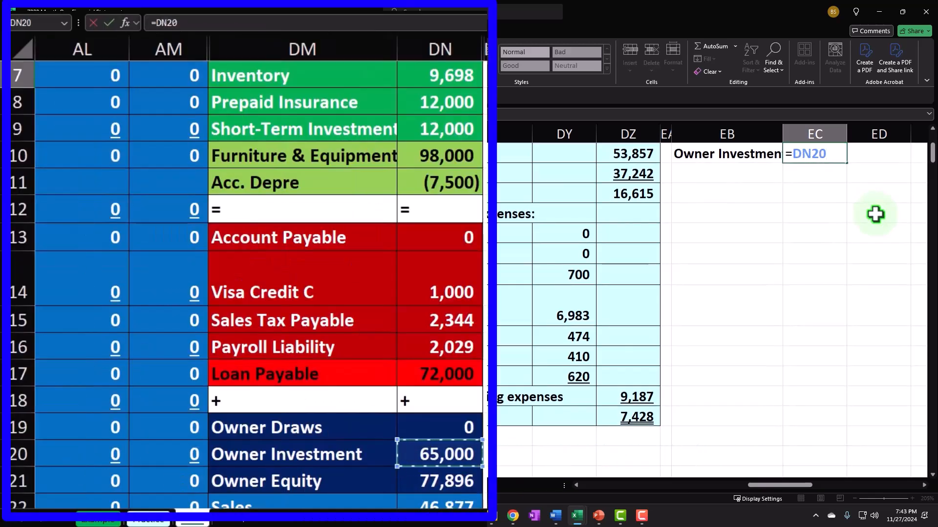
key(Return)
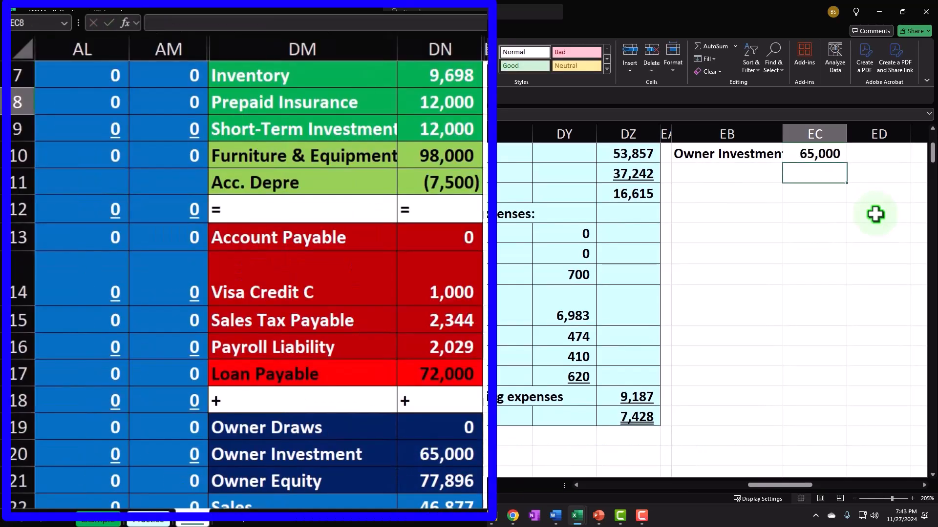
key(Up)
key(Up)
key(Up)
key(Up)
key(Up)
key(Up)
key(Up)
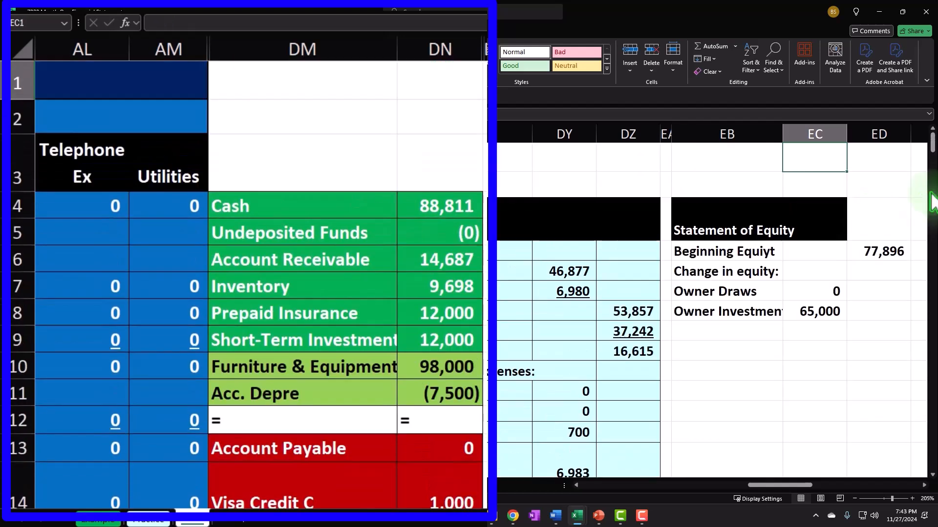
Link the next statement row's label to the balance sheet's Owner Equity label
click(806, 144)
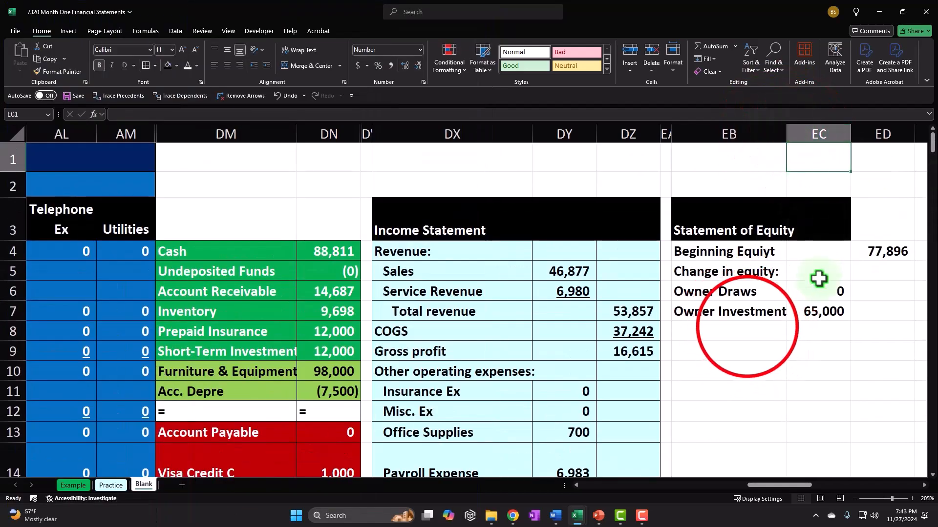
click(747, 326)
text(=)
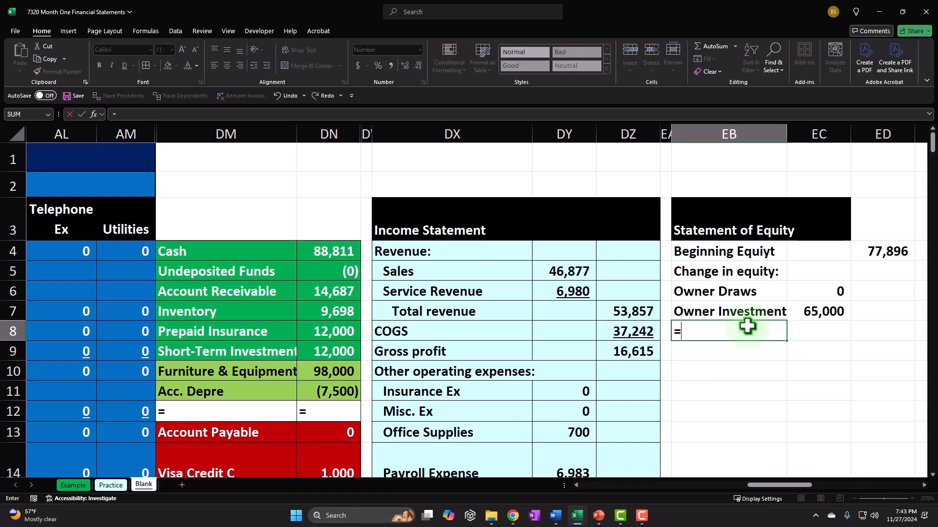
key(Down)
key(Down)
key(Down)
key(Down)
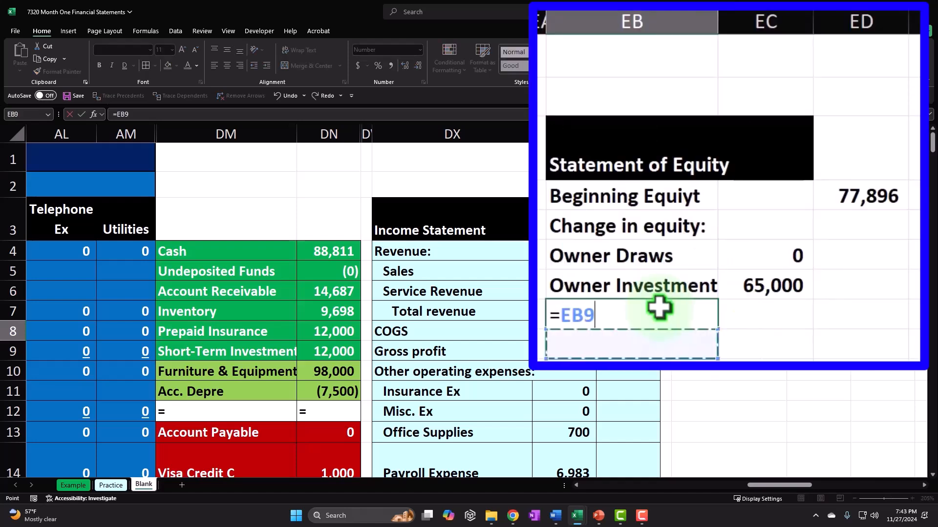
key(Down)
key(Down)
key(Down)
key(Down)
key(Down)
key(Down)
key(Down)
key(Down)
key(Down)
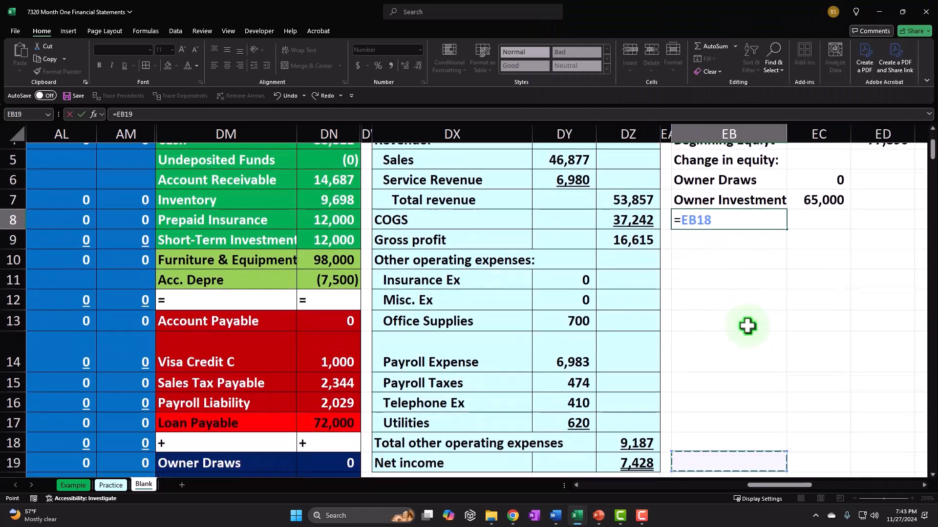
key(Down)
key(Left)
key(Left)
key(Left)
key(Left)
key(Left)
key(Left)
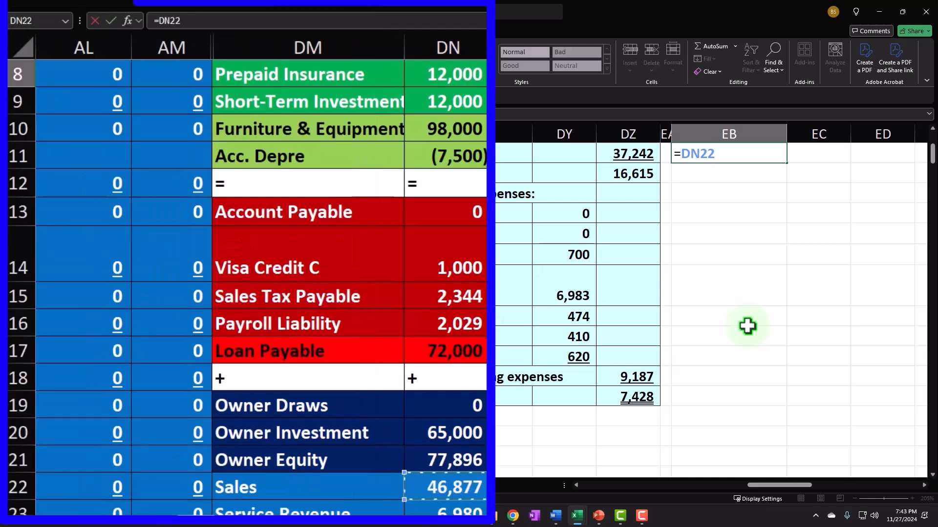
key(Up)
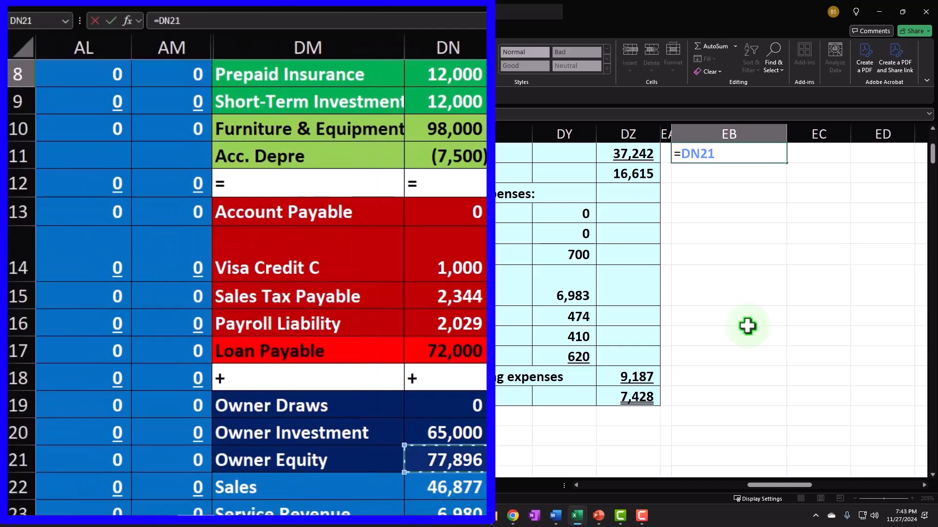
key(Left)
key(Return)
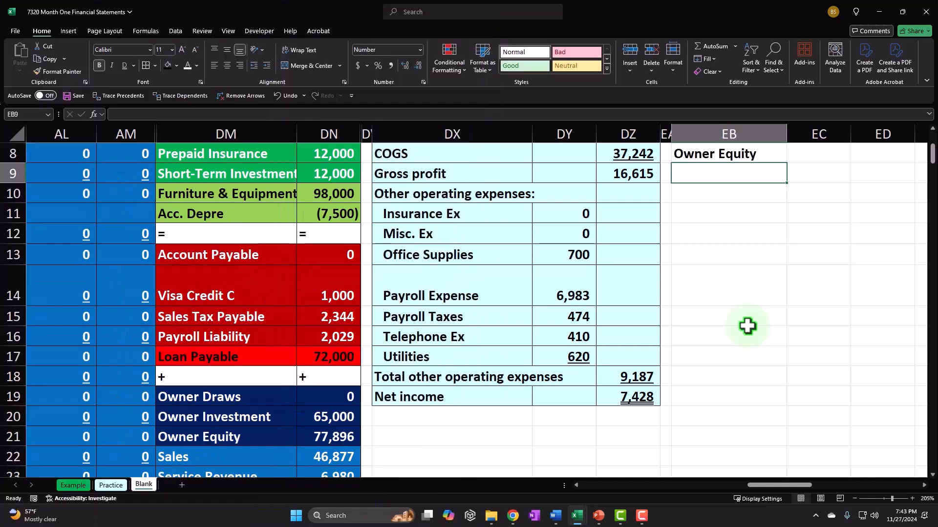
Review the statement and clear the Owner Equity label from EB8
key(Up)
key(Up)
key(Up)
key(Up)
key(Right)
key(Right)
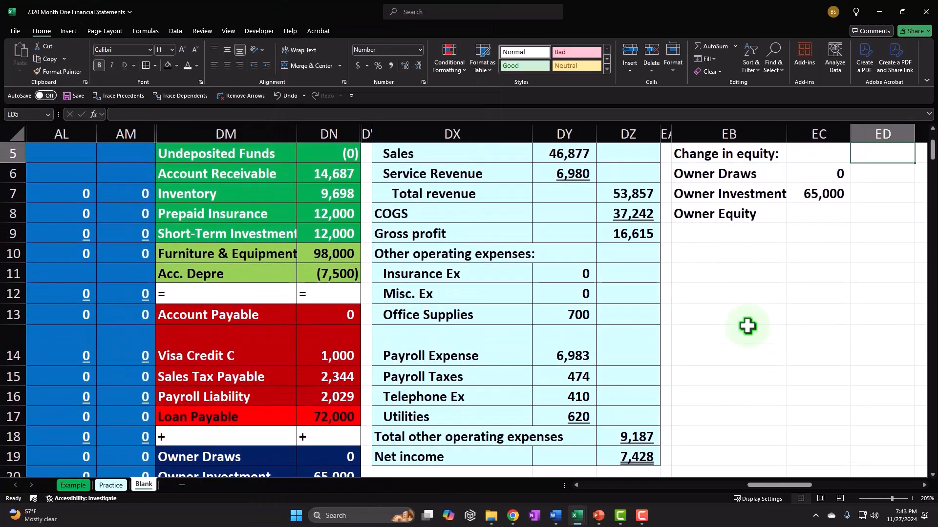
key(Down)
key(Down)
key(Right)
key(Down)
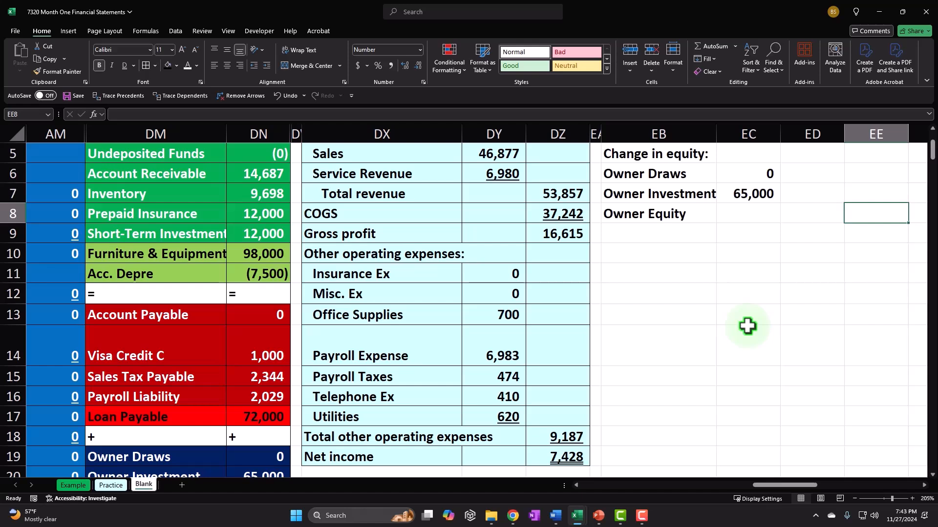
key(Left)
key(Left)
key(Left)
key(Delete)
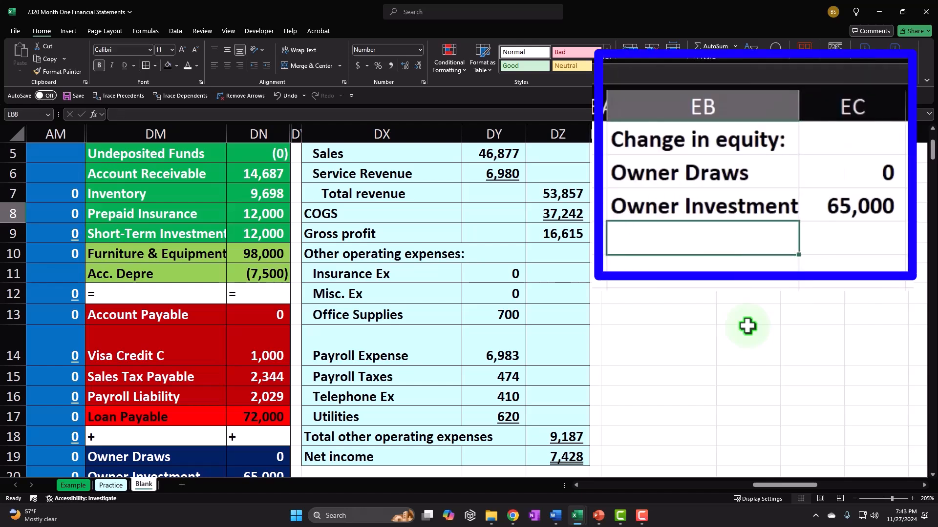
Add a Net Income line in row 8 linked to DZ19, showing 7,428
text(Net )
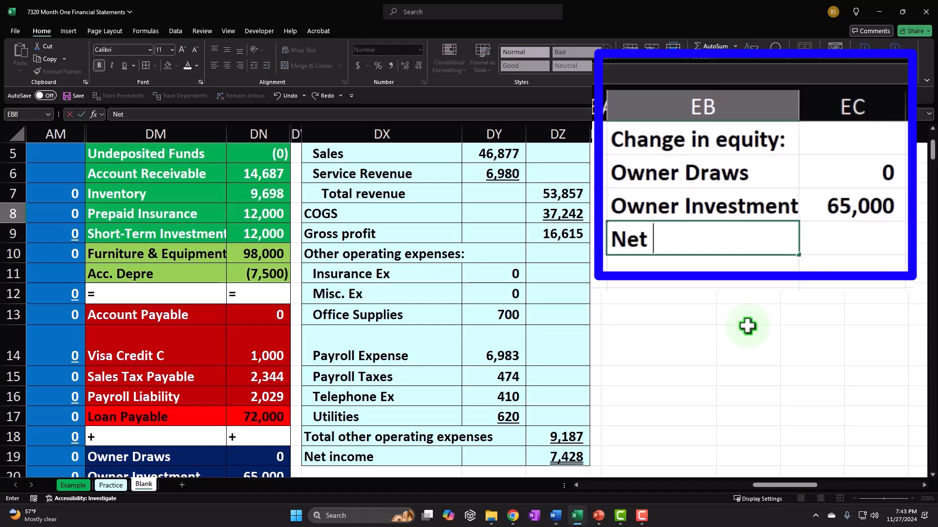
text(Income)
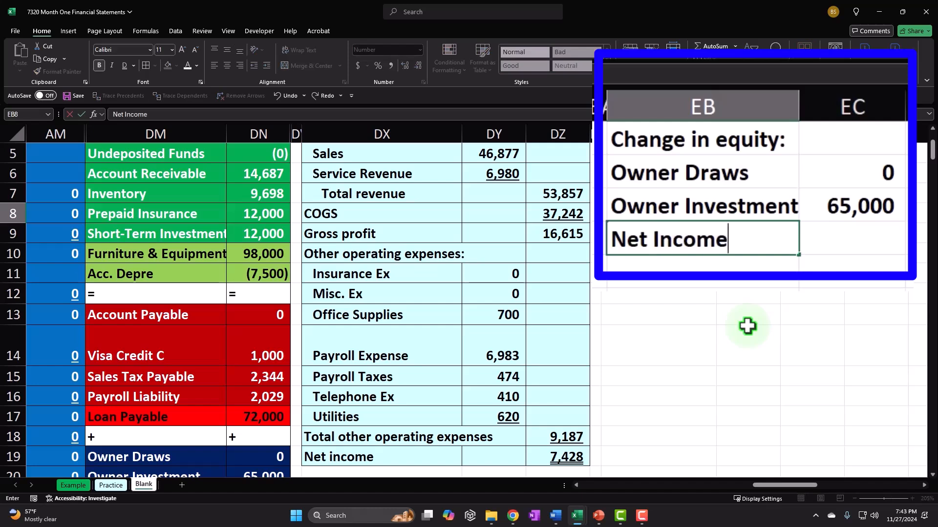
key(Tab)
text(=)
key(Up)
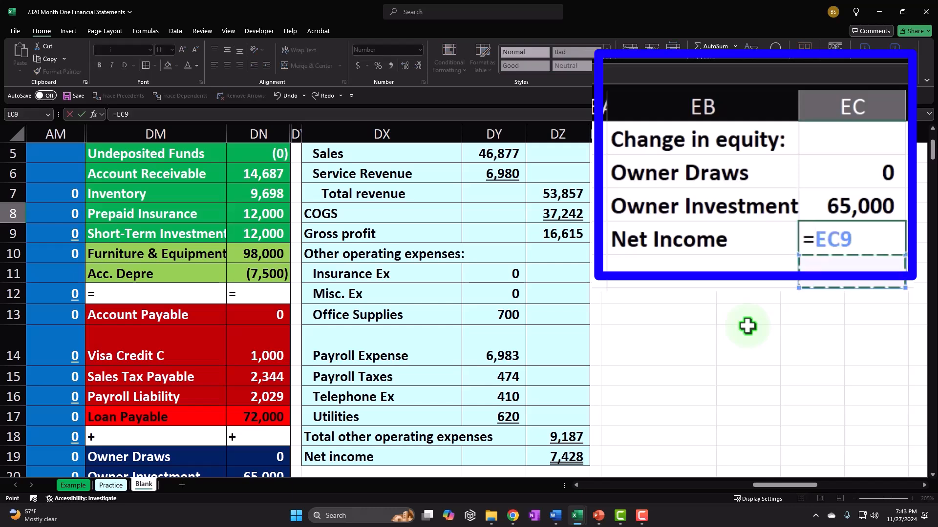
key(Down)
key(Down)
key(Down)
key(Down)
key(Down)
key(Down)
key(Down)
key(Down)
key(Down)
key(Down)
key(Left)
key(Left)
key(Up)
key(Left)
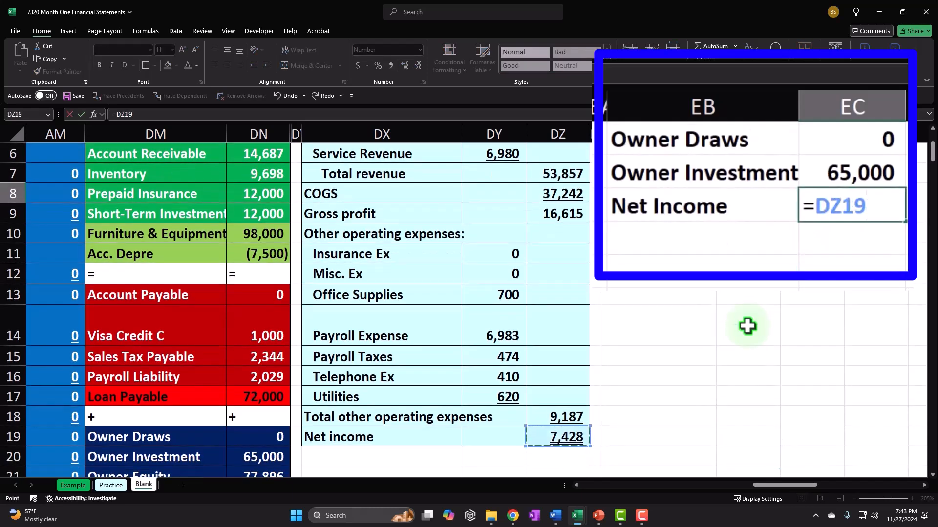
key(Return)
Try a SUM formula in the cell beside it, then delete the mistaken result
key(Right)
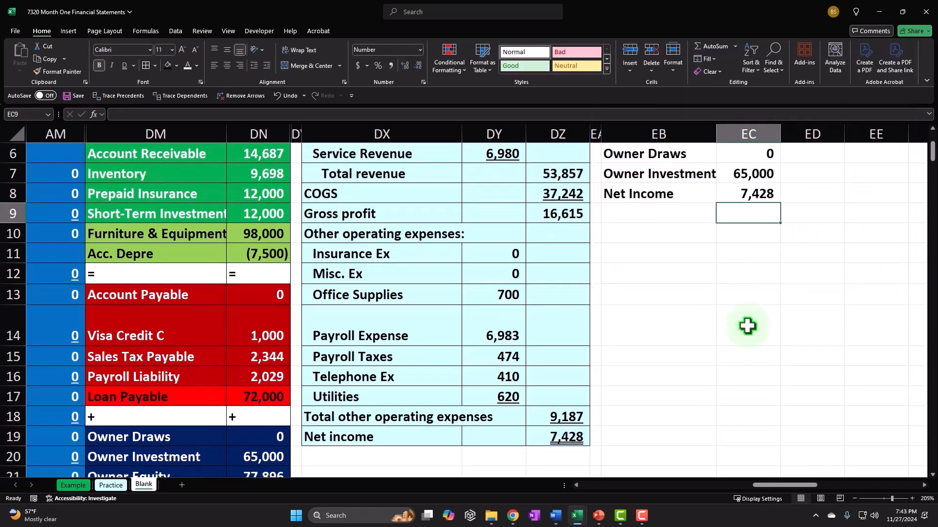
text(=sum()
key(Left)
key(Left)
key(Left)
key(Left)
key(Left)
key(Left)
key(Left)
key(Left)
key(Left)
key(Left)
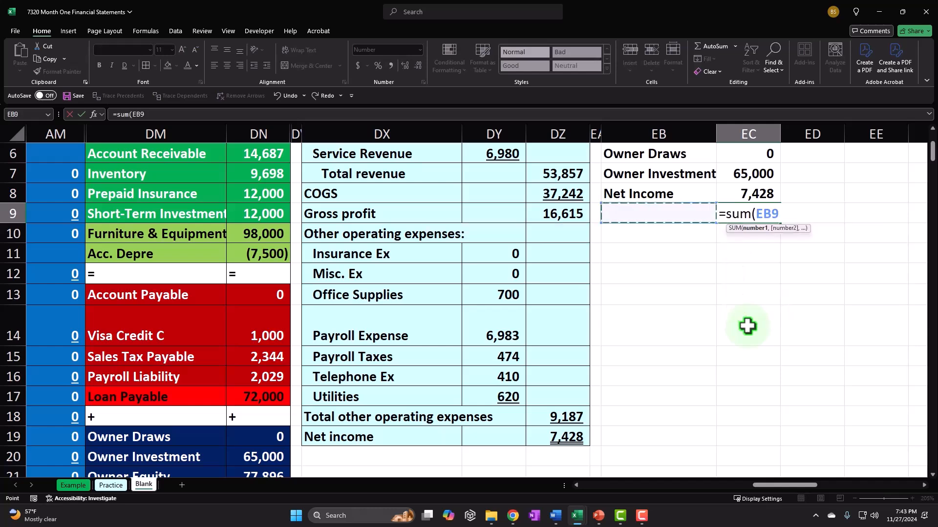
key(Down)
key(Down)
key(Down)
key(Down)
key(Down)
key(Down)
key(Down)
key(Down)
key(Down)
key(Down)
key(Down)
key(Down)
key(Down)
key(Down)
key(Down)
key(Down)
key(Right)
key(Right)
key(Right)
key(Right)
key(Up)
key(Up)
key(Left)
key(Up)
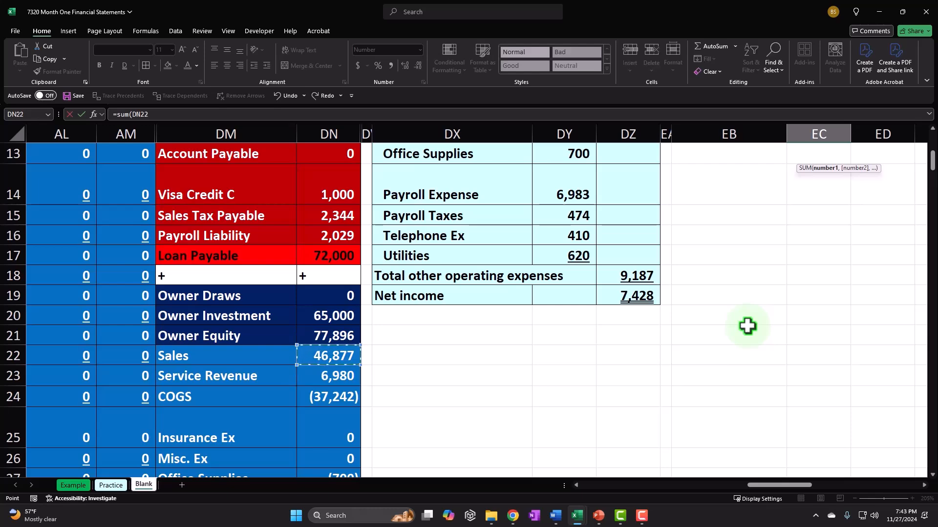
key(ctrl+shift+Down)
key(ctrl+Return)
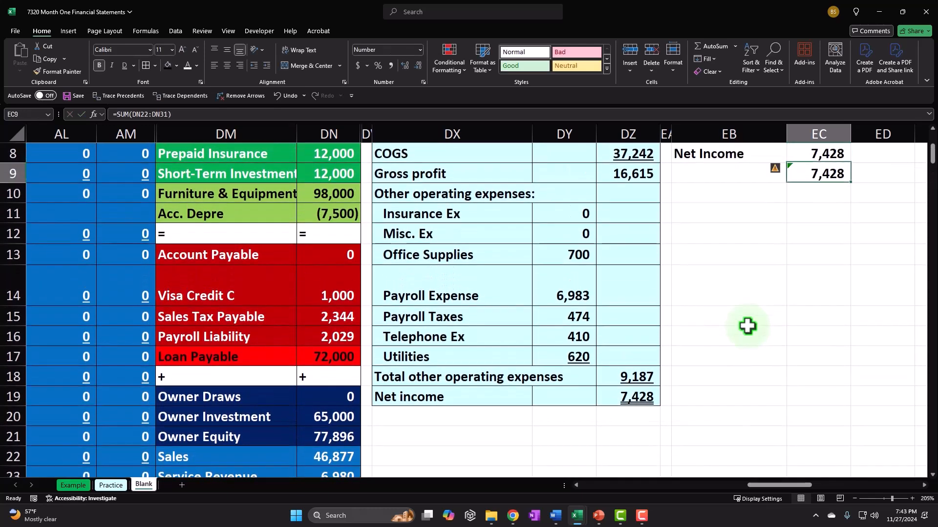
key(Delete)
key(Up)
key(Up)
key(Up)
key(Up)
key(Up)
key(Up)
key(Up)
key(Up)
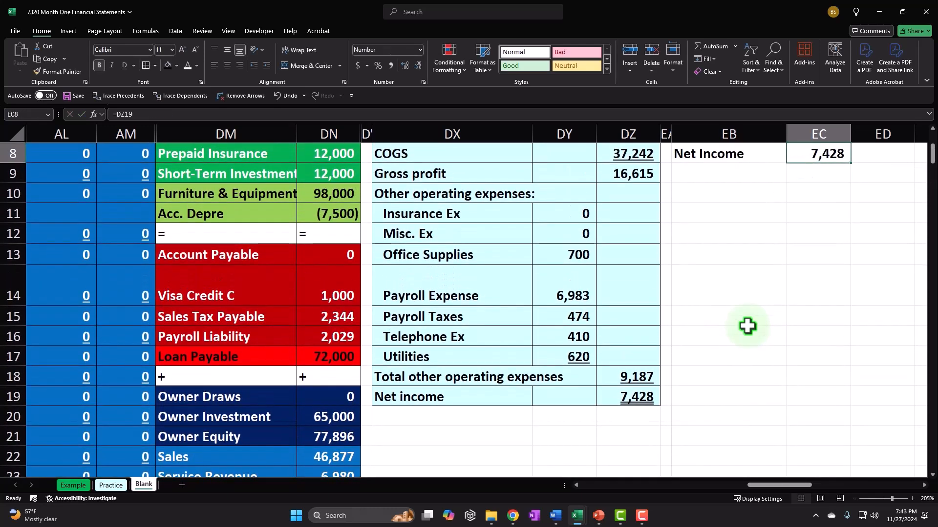
key(Right)
key(Down)
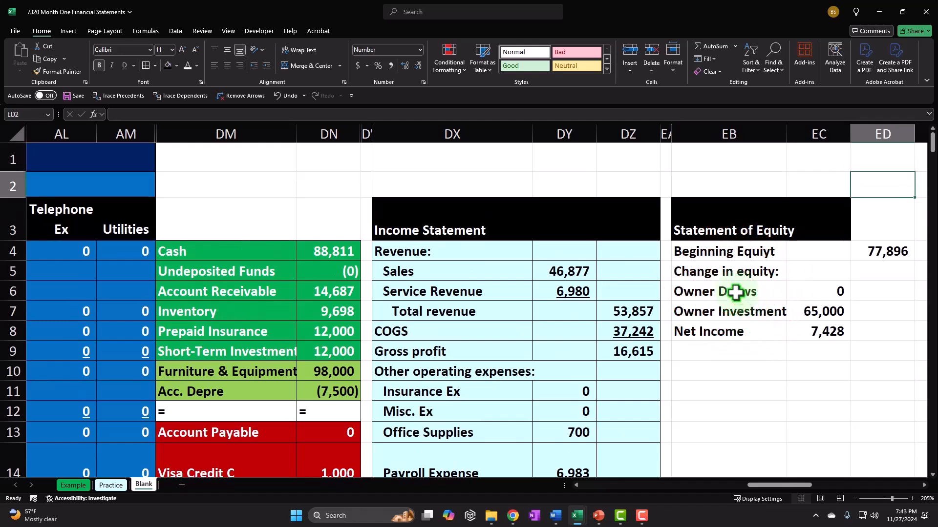
Indent the Owner Draws through Net Income labels and add an indented 'Total change in equity' label
drag(723, 291, 735, 332)
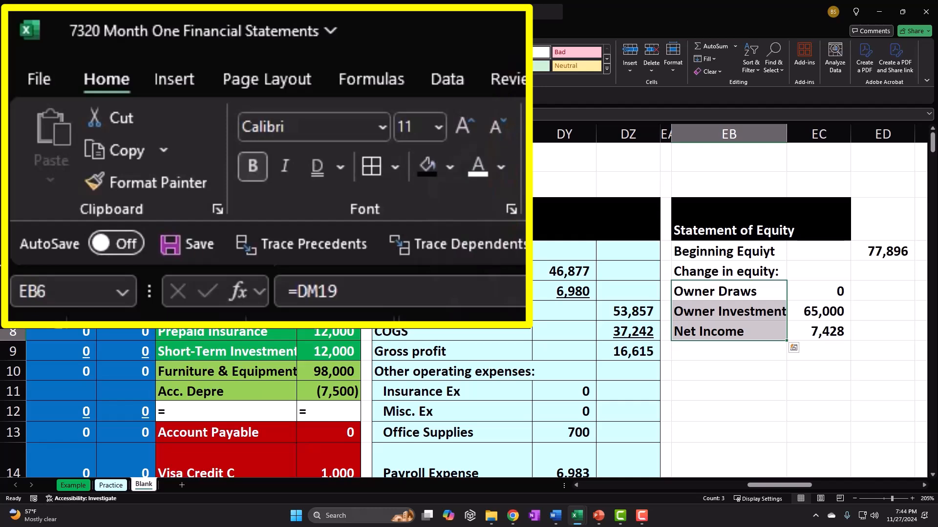
click(265, 65)
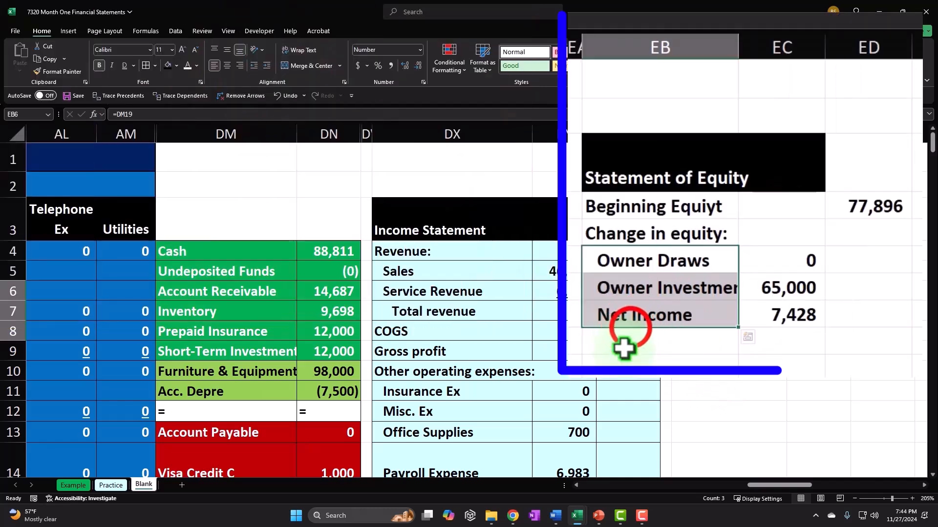
click(631, 337)
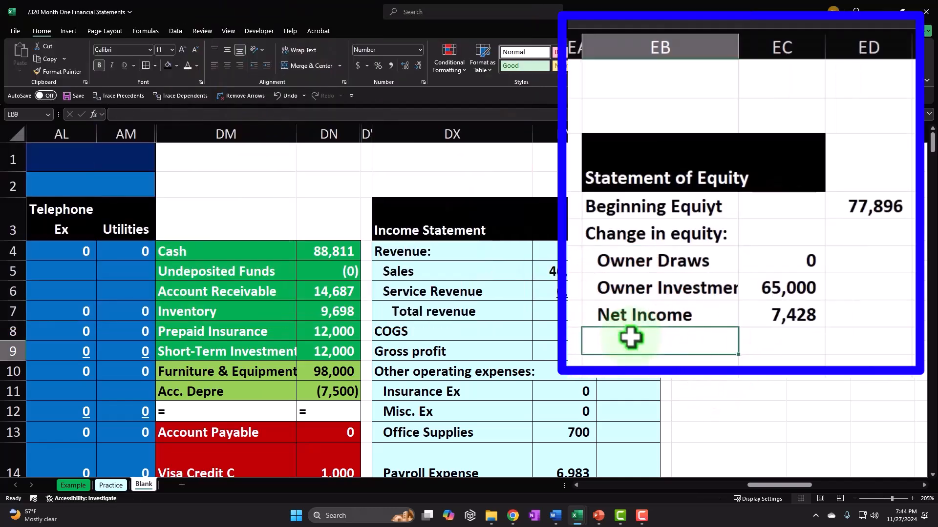
text(Total chang)
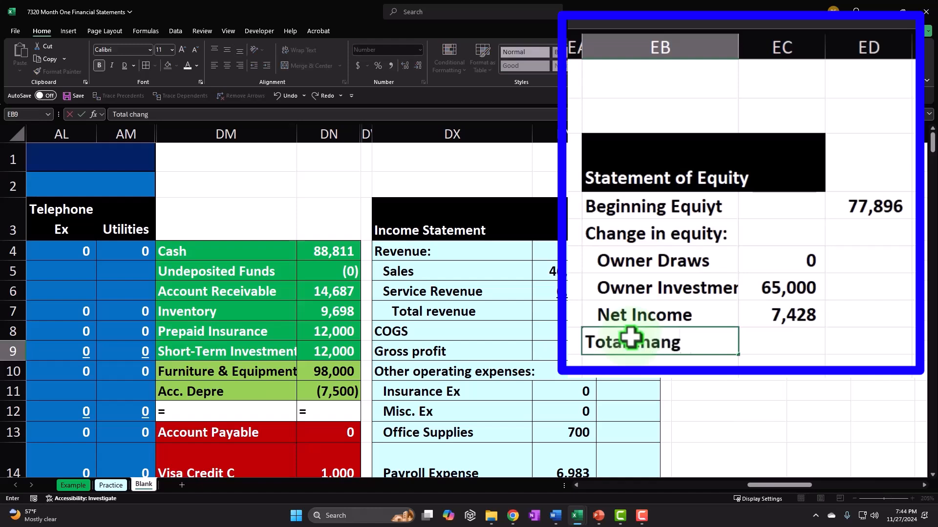
text(e in equity)
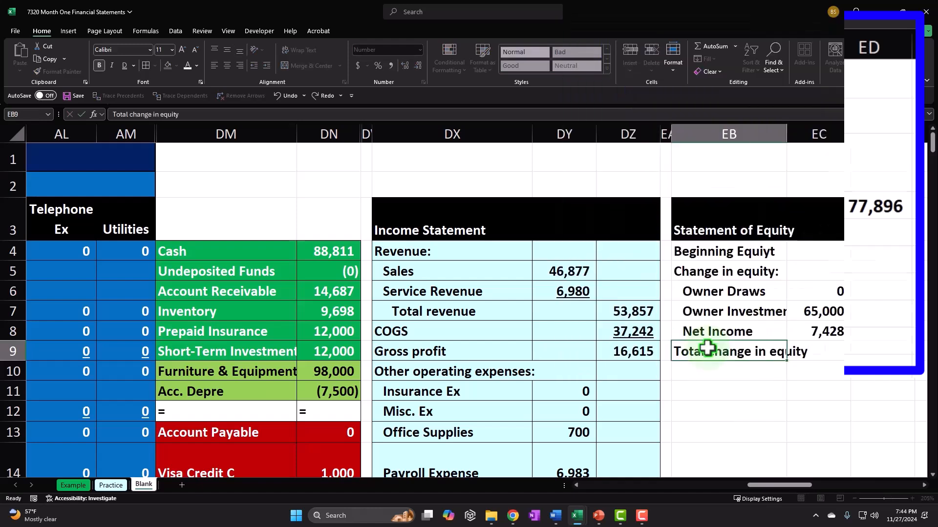
key(Tab)
key(Left)
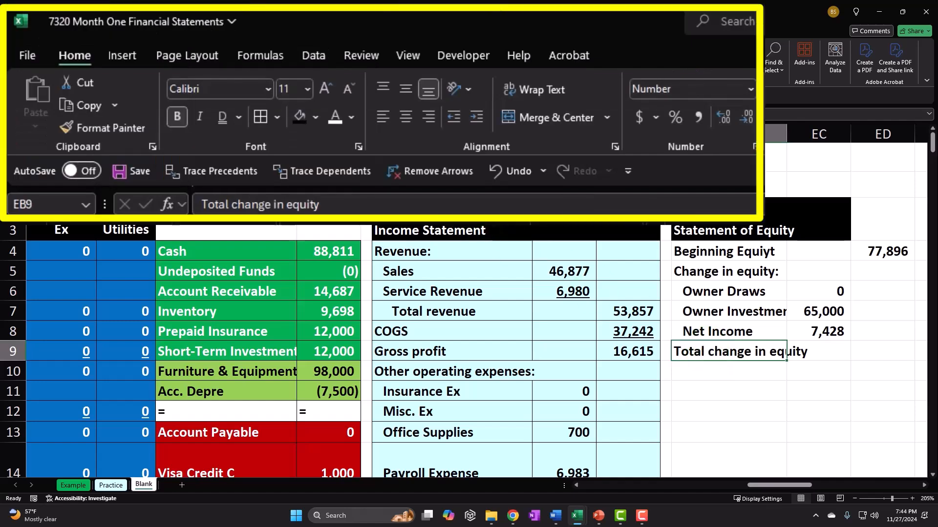
click(266, 66)
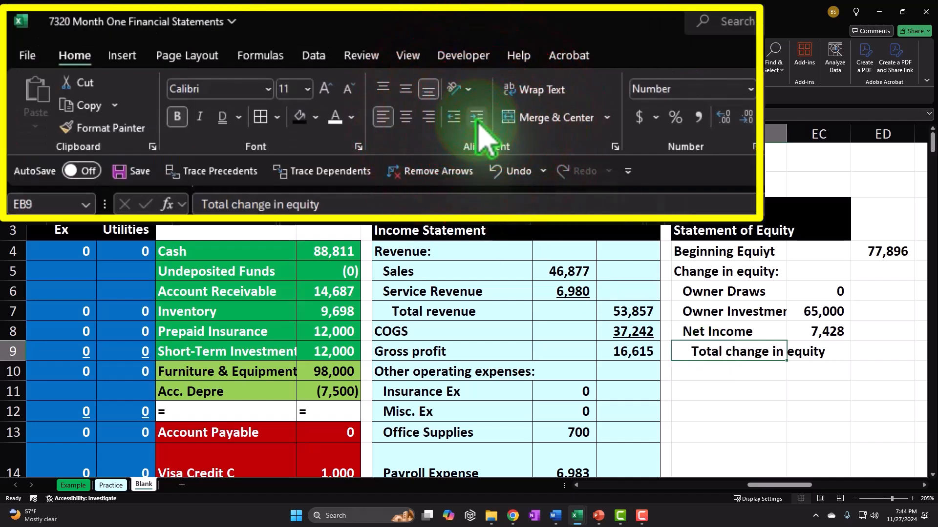
Enter =SUM(EC6:EC8) in ED9 for a total change of 72,428
key(Right)
key(Right)
text(=sum()
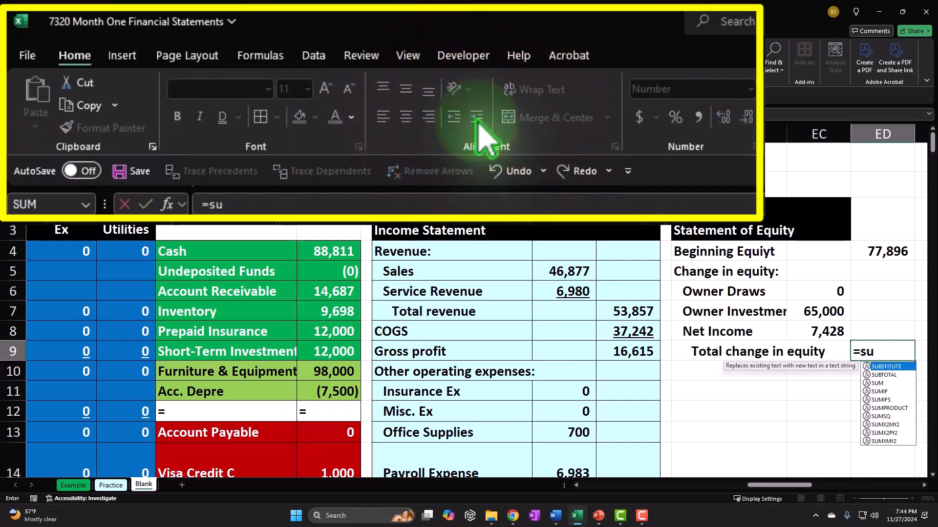
key(Left)
key(Up)
key(shift+Up)
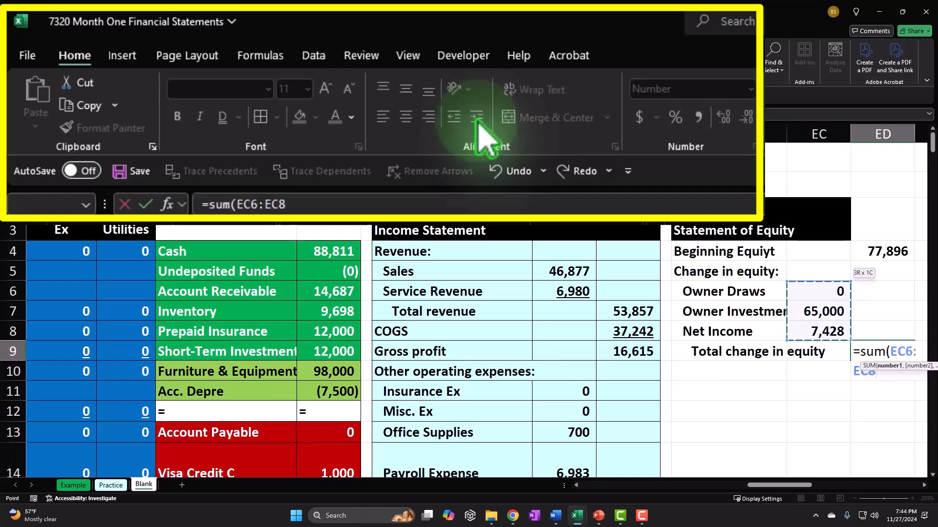
key(Return)
key(Right)
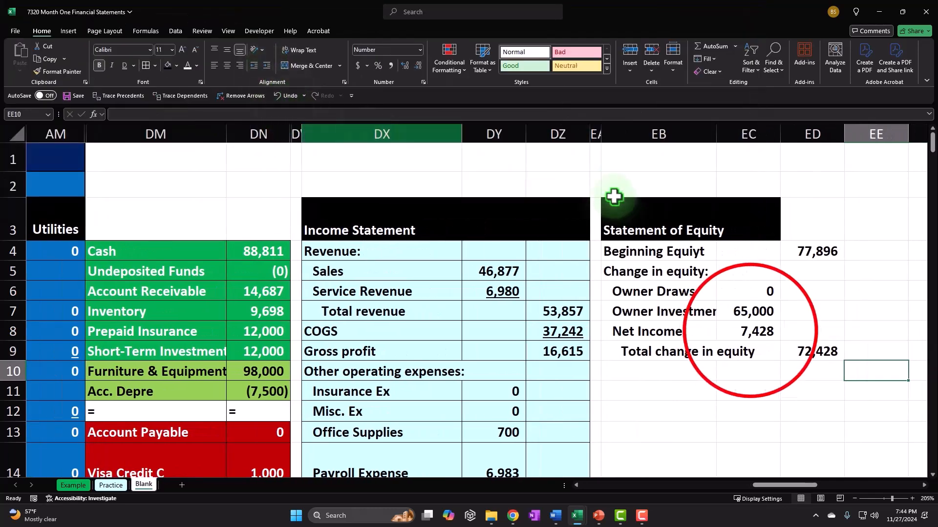
Underline the 7,428 net income amount and add an 'Ending Equity' label in EB10
click(723, 324)
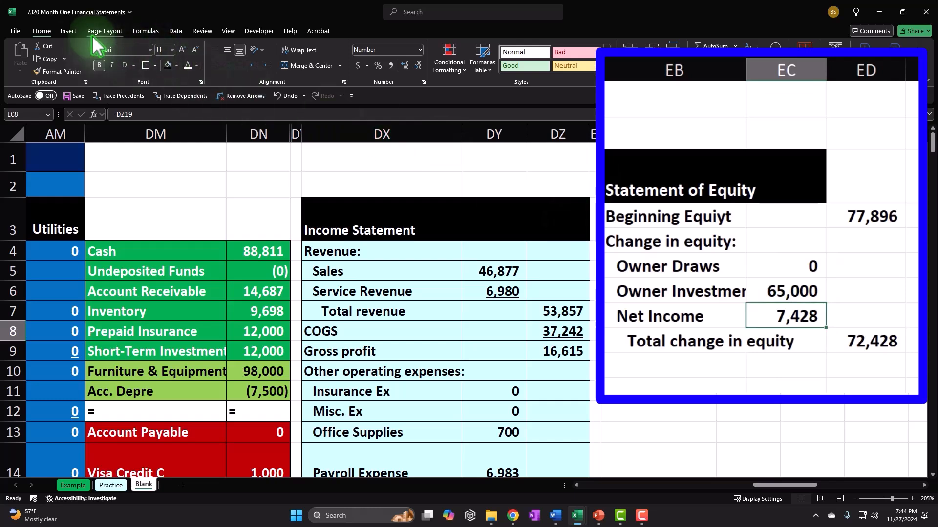
click(132, 65)
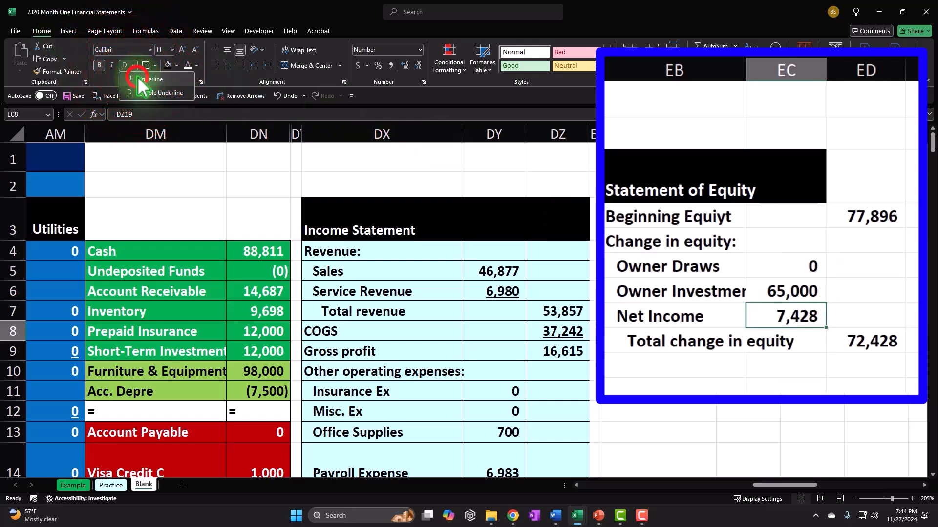
click(665, 364)
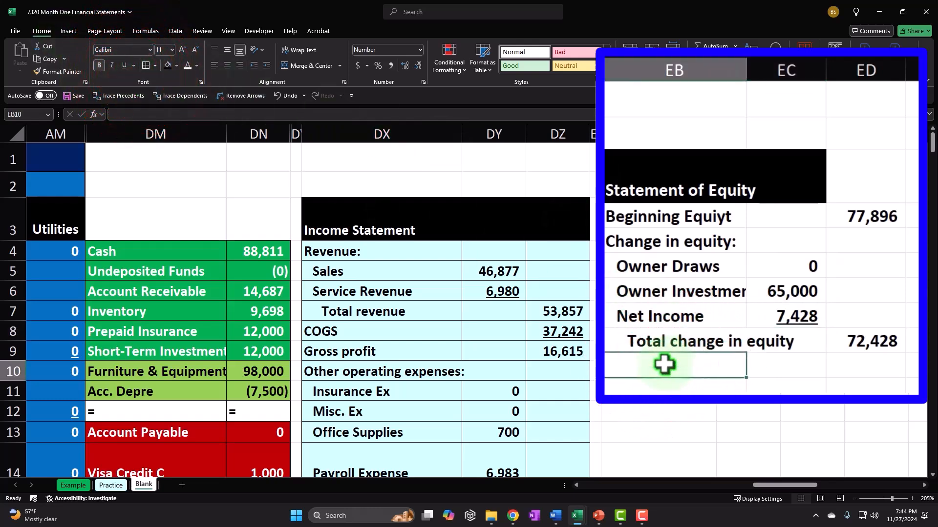
text(End)
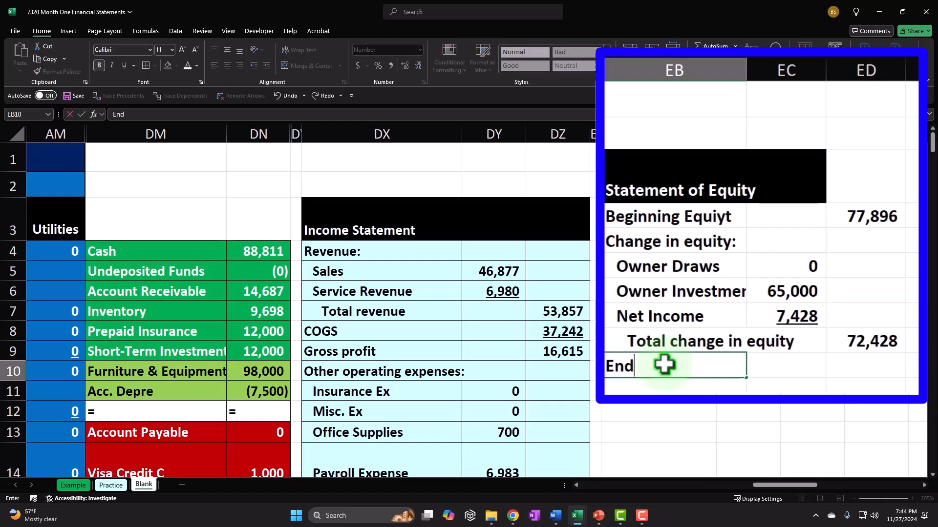
text(ing Equity)
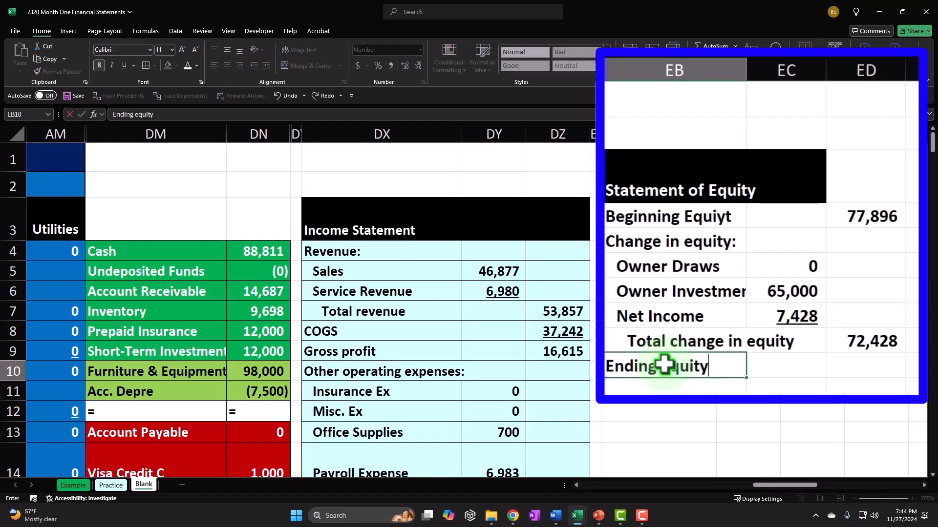
key(Tab)
key(Tab)
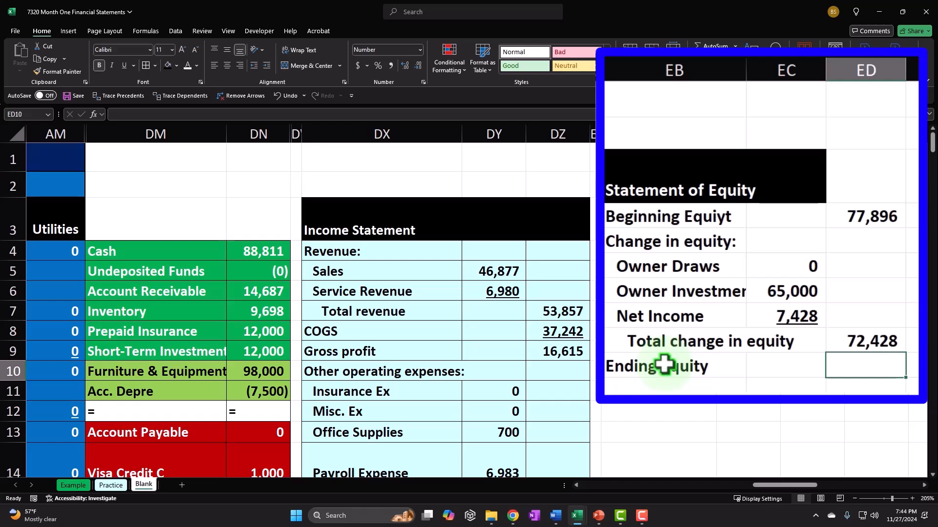
Sum ED4:ED9 for ending equity of 150,324 and underline the 72,428 total change
text(=sum()
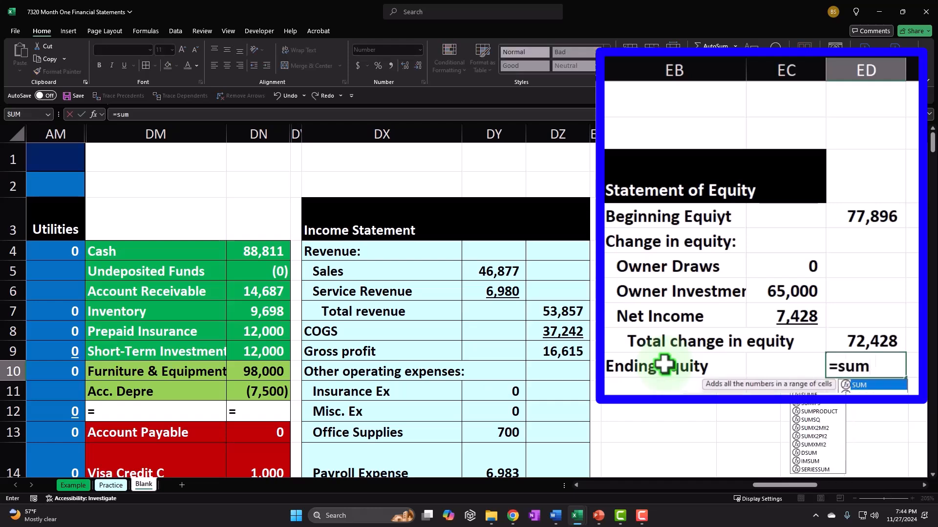
key(Up)
key(shift+Up)
key(shift+Up)
key(shift+Up)
key(shift+Up)
key(shift+Up)
key(Return)
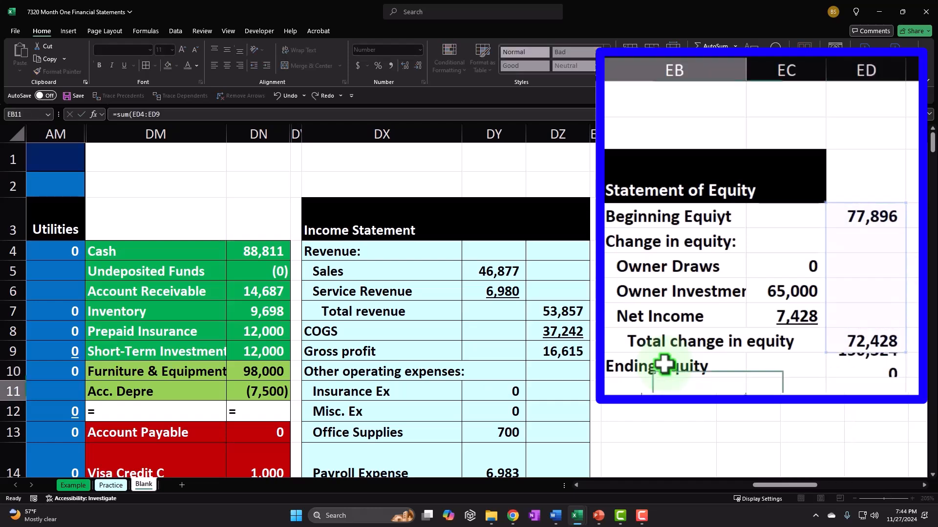
key(Up)
key(Right)
key(Up)
key(Right)
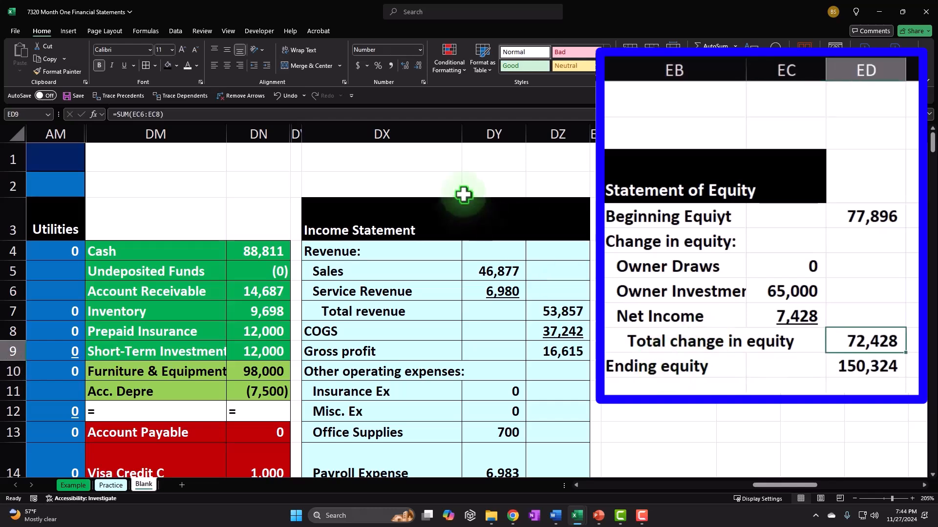
click(123, 66)
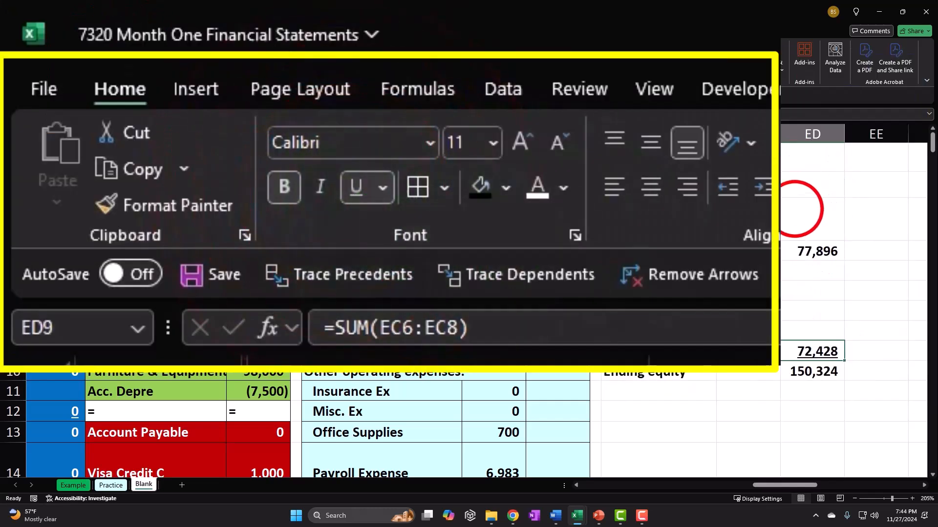
click(791, 210)
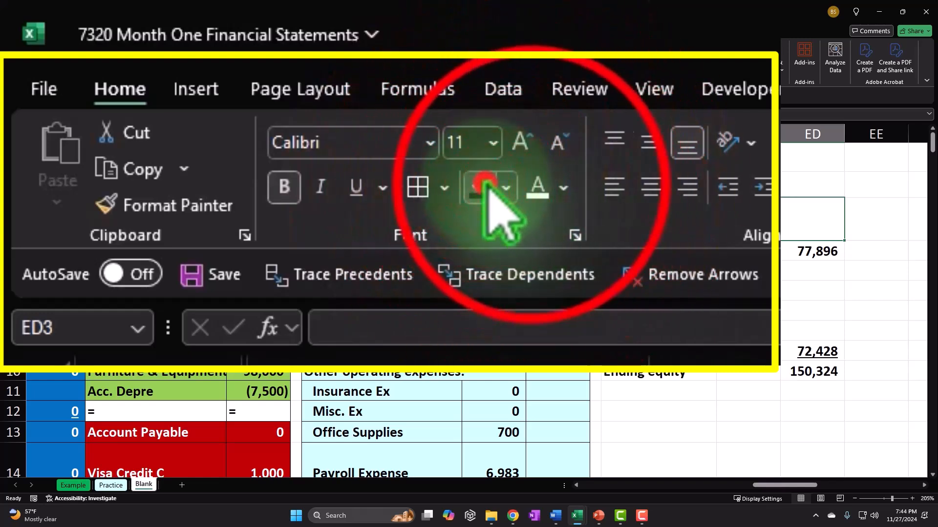
Fill the title row's extra cell black and the statement of equity light blue, starting at column DN
click(481, 186)
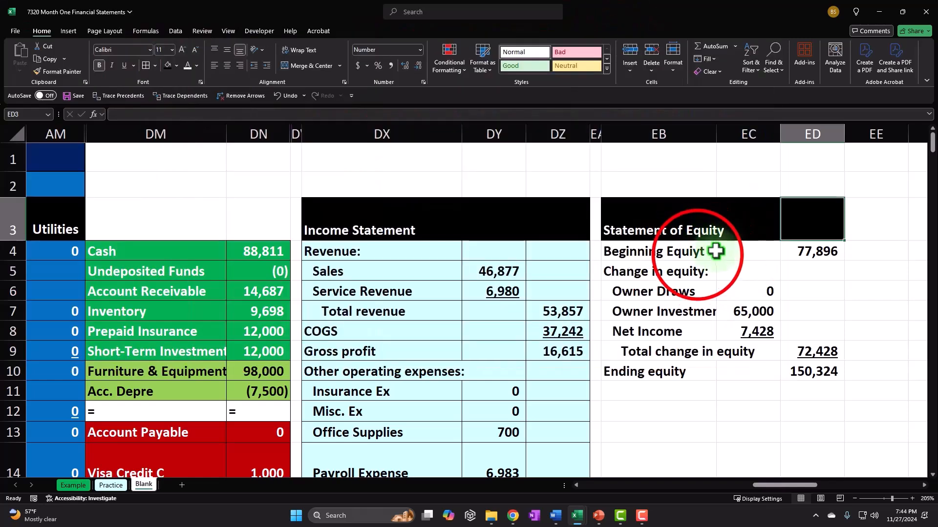
drag(716, 251, 809, 372)
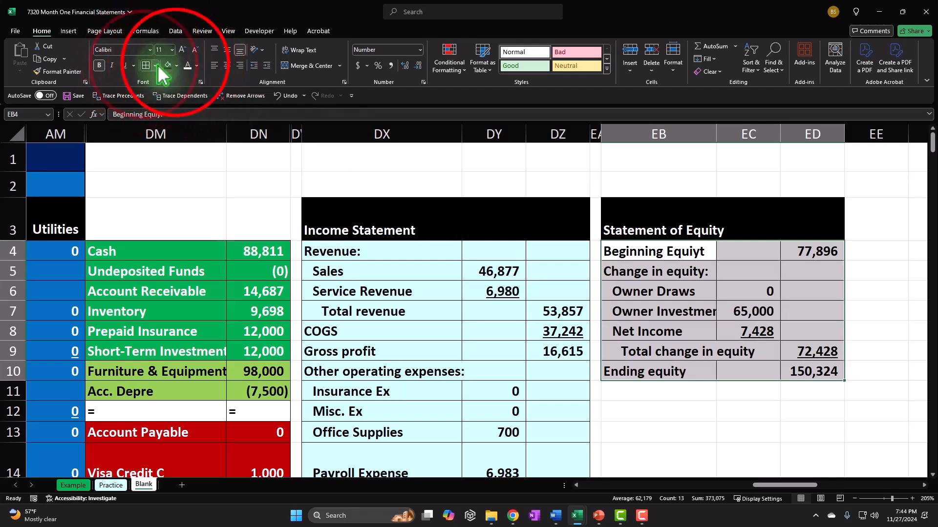
click(176, 65)
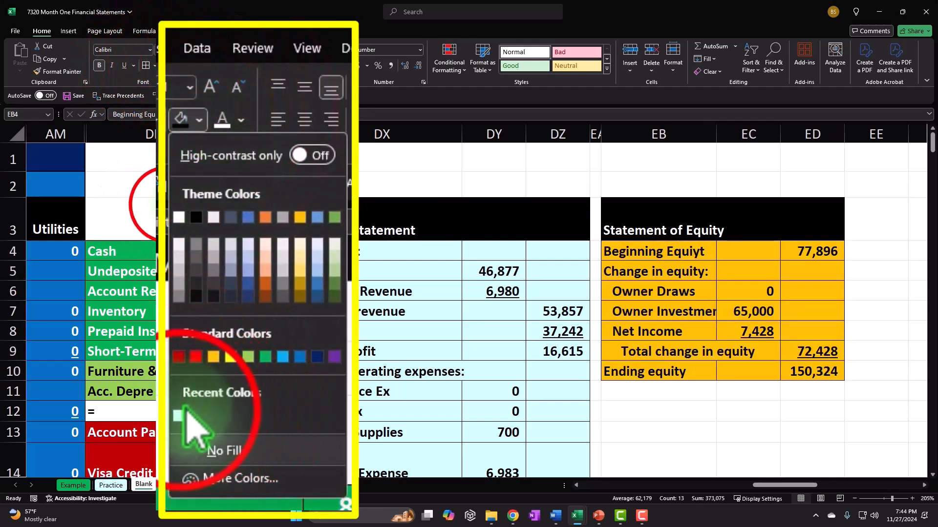
click(179, 415)
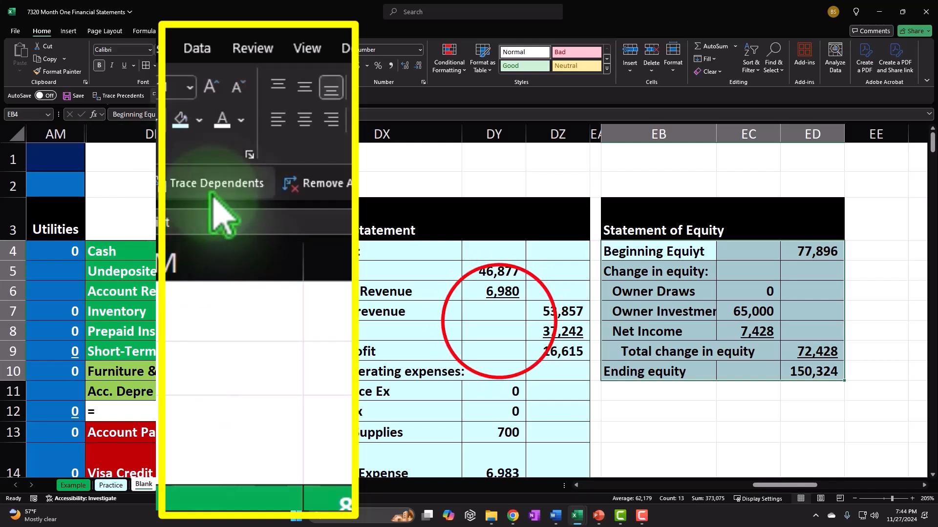
click(499, 324)
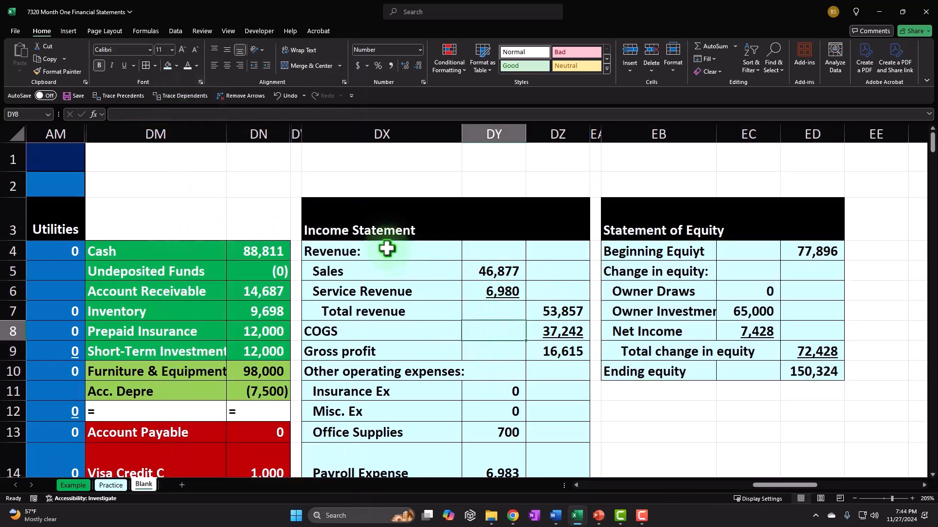
click(277, 132)
Unhide the hidden balance sheet columns between DN and DX
drag(277, 132, 321, 131)
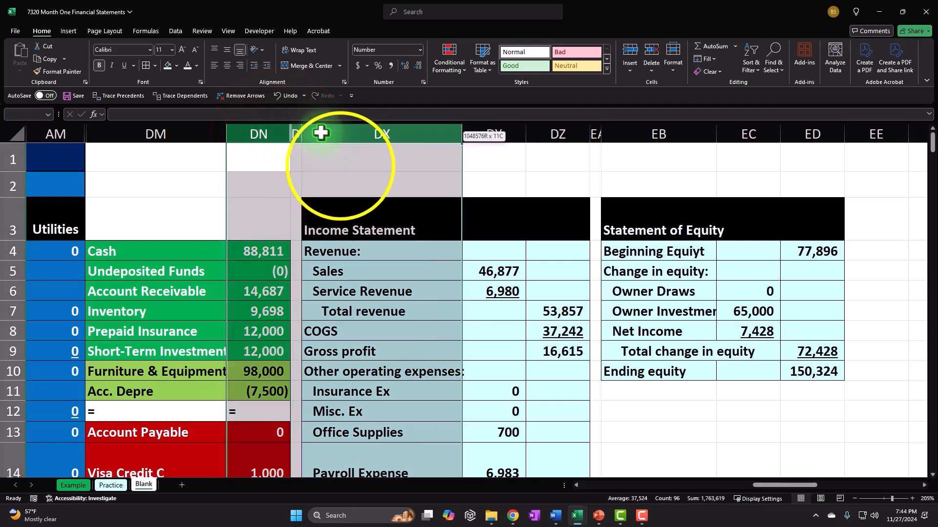
right_click(342, 168)
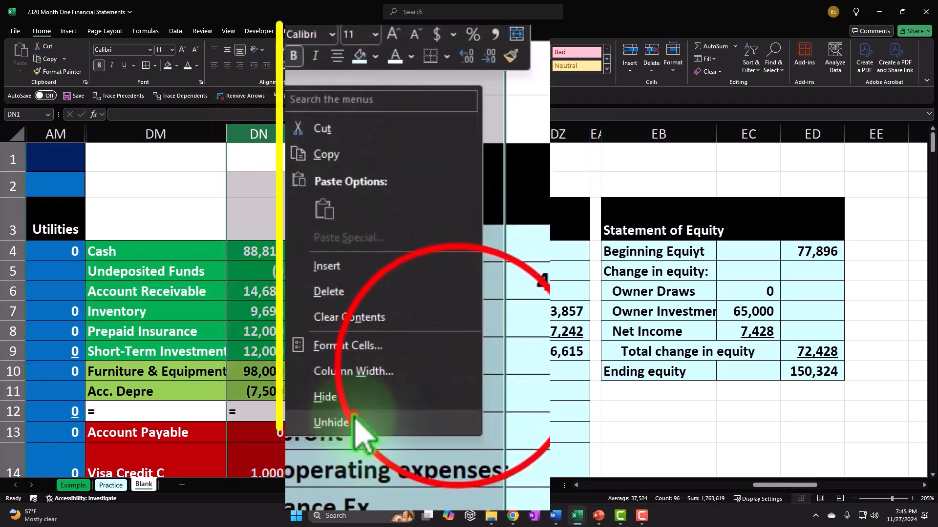
click(369, 345)
click(436, 316)
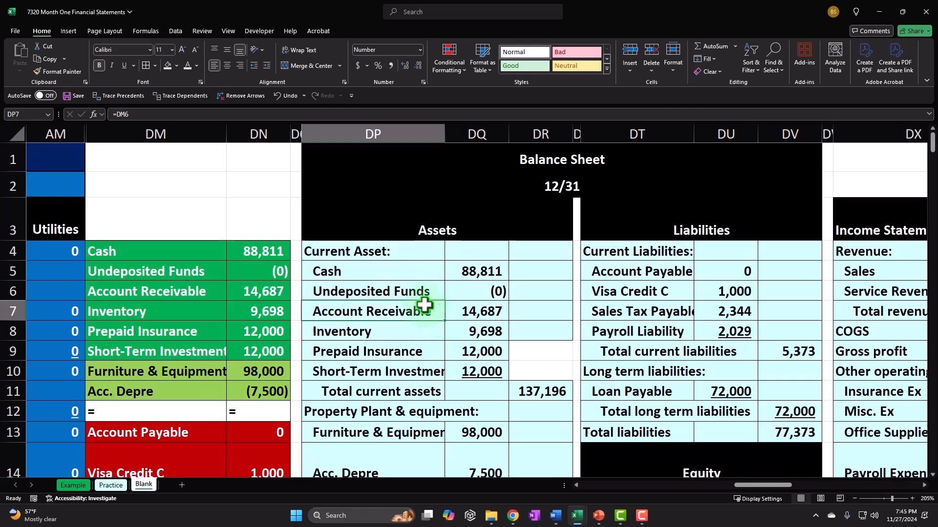
Verify Total liabilities & Equity equals Total Assets at 227,696, with Owners Equity 150,324
scroll(714, 254, down, 1)
scroll(715, 253, down, 1)
click(790, 455)
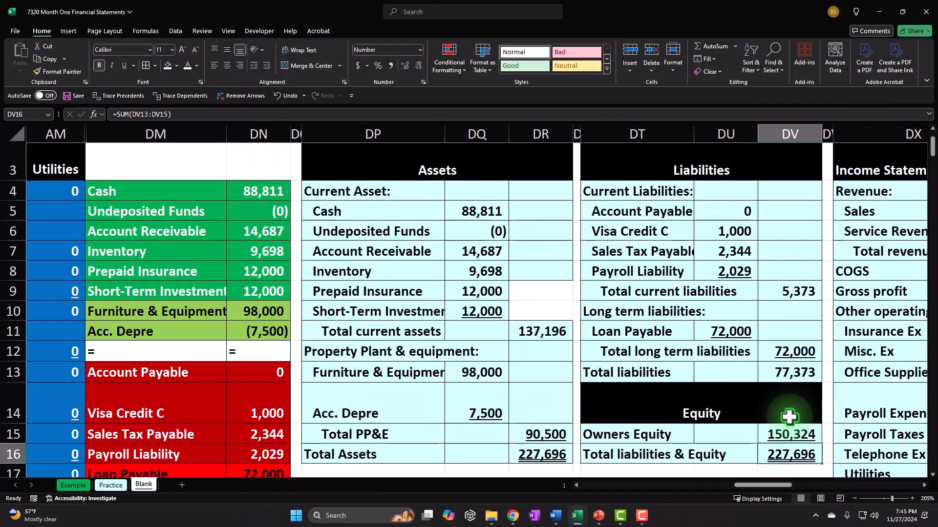
key(Right)
key(Right)
key(Right)
key(Right)
key(Right)
key(Right)
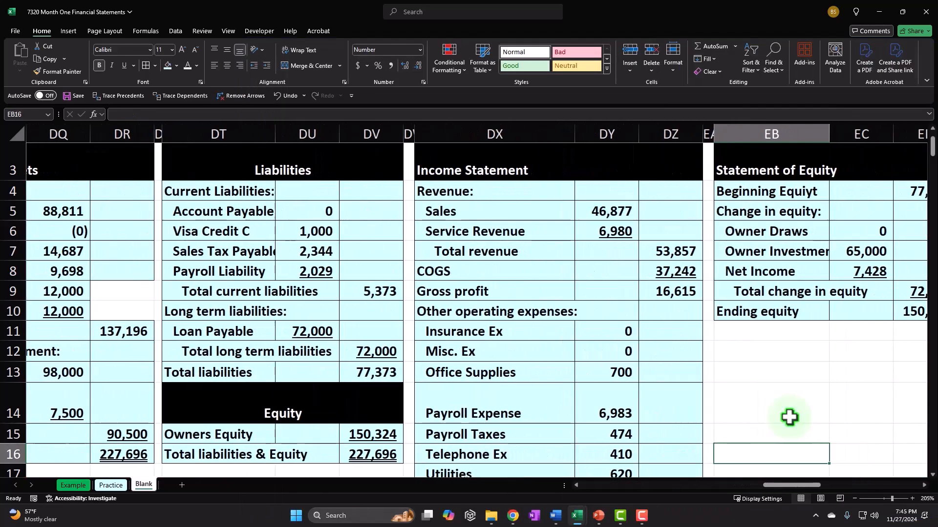
scroll(751, 386, down, 1)
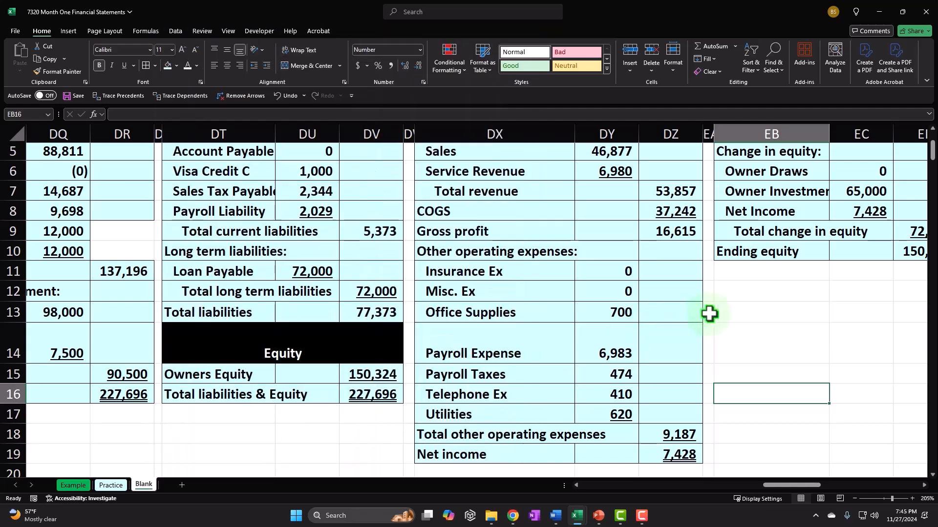
scroll(725, 341, up, 1)
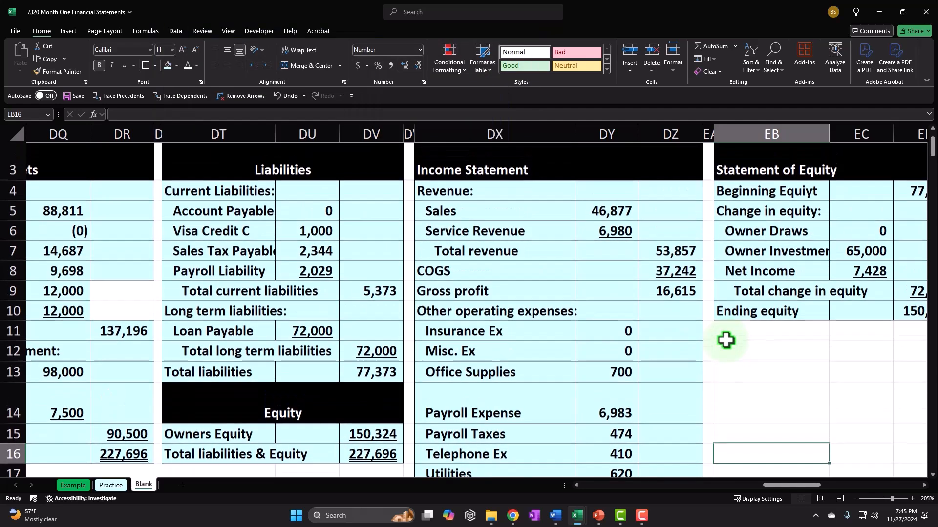
scroll(725, 340, down, 1)
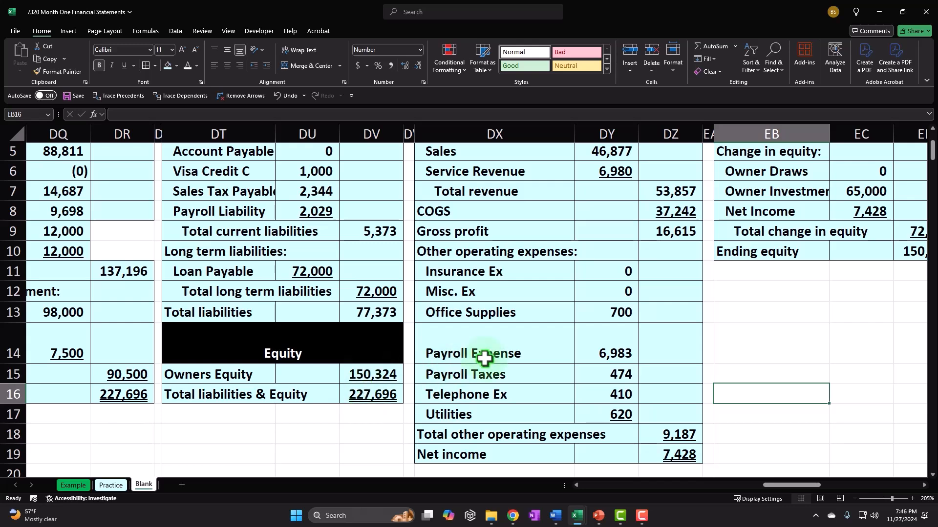
click(781, 484)
drag(781, 485, 789, 484)
scroll(861, 393, up, 2)
click(801, 251)
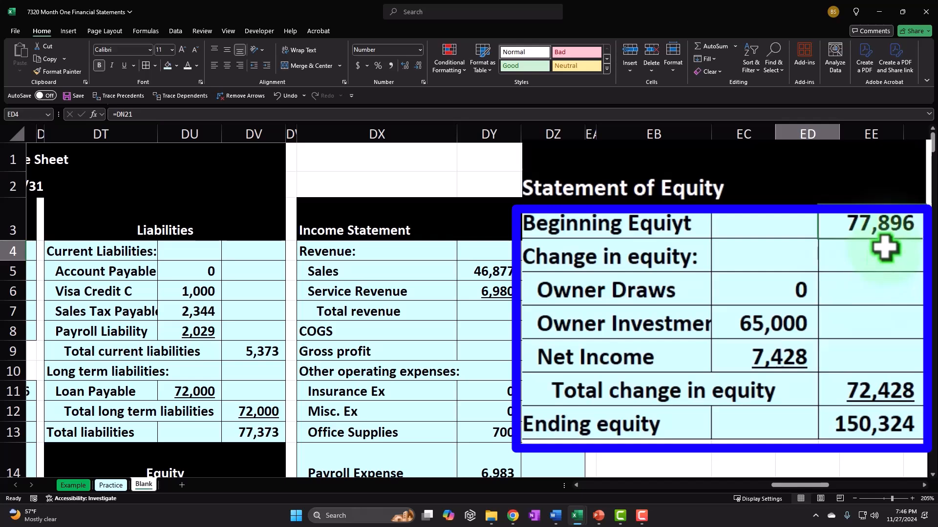
click(798, 273)
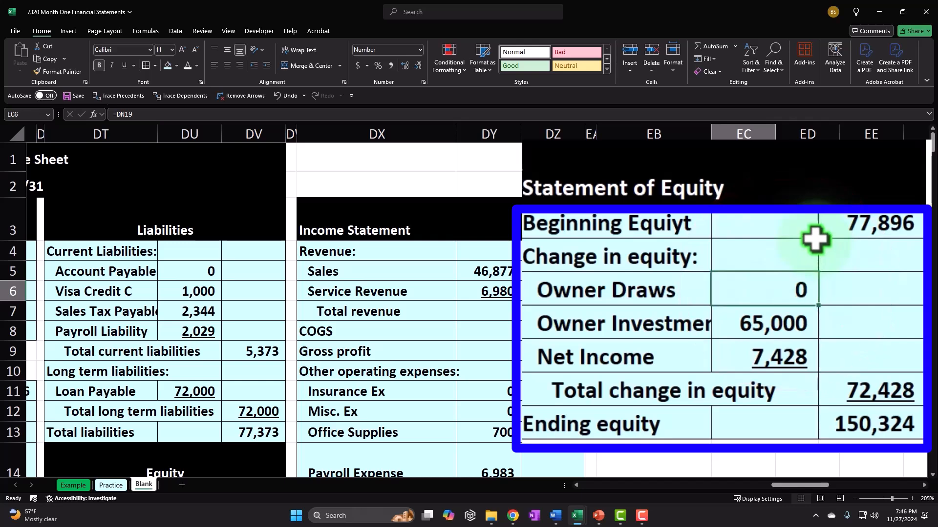
key(Down)
key(Down)
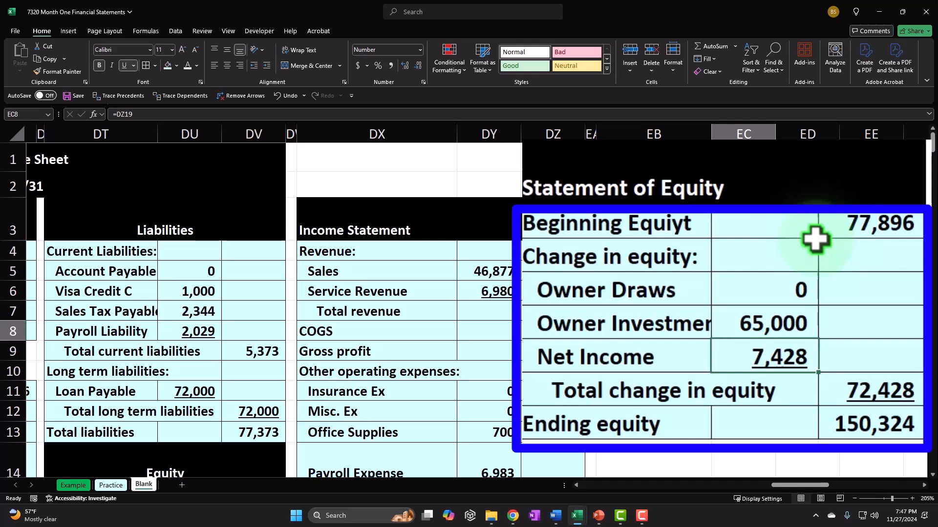
click(632, 323)
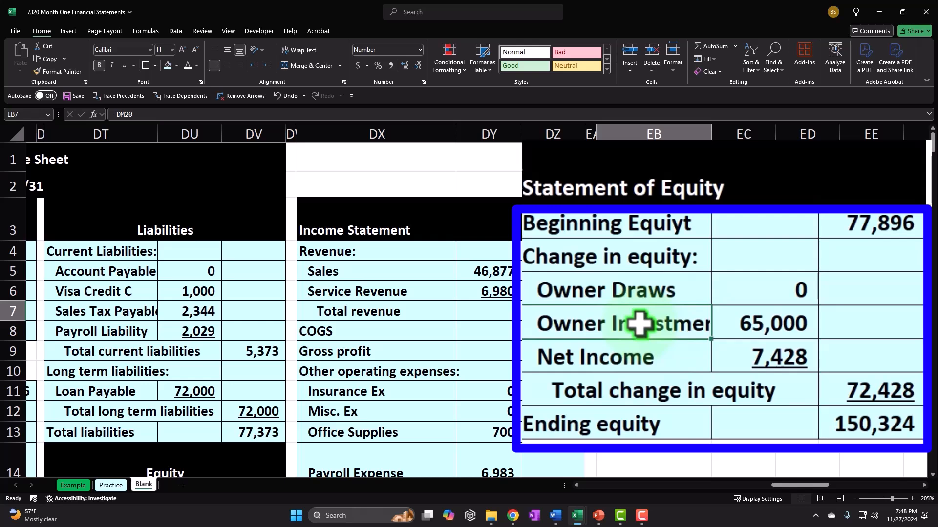
drag(634, 356, 742, 349)
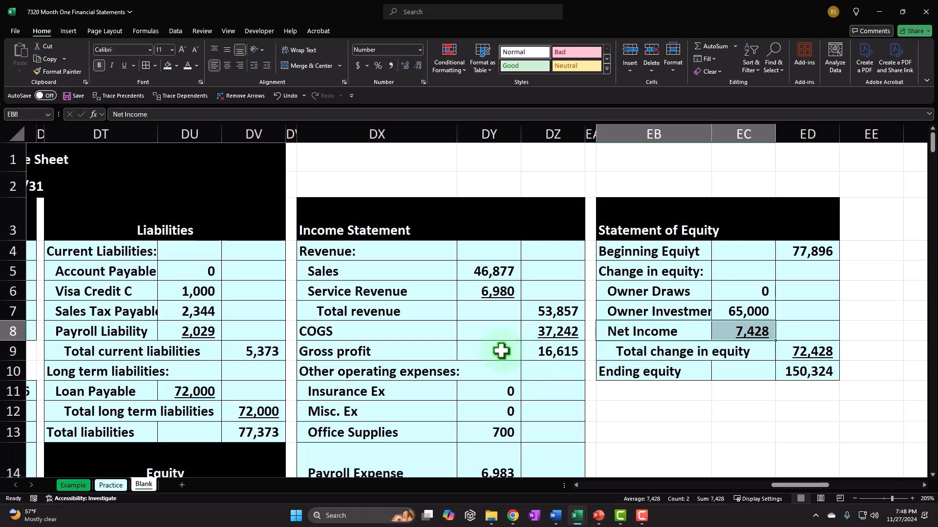
scroll(503, 349, down, 1)
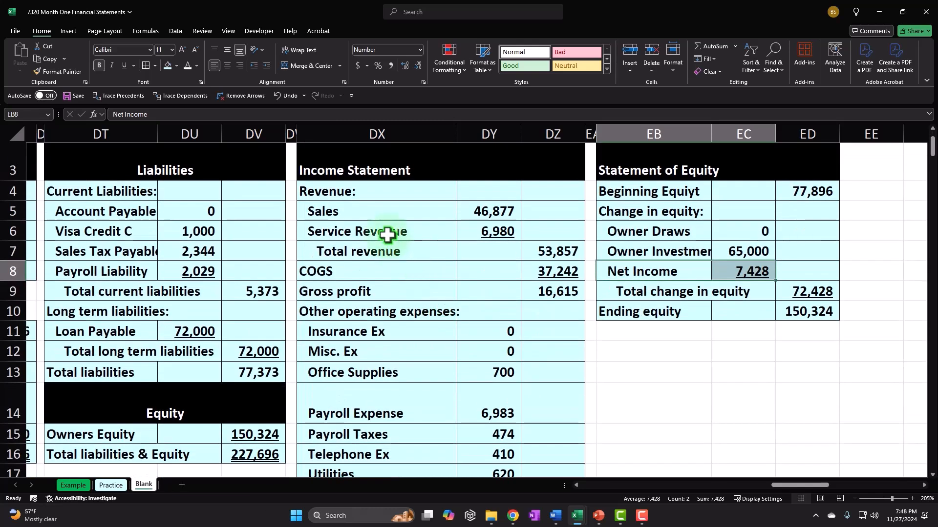
drag(681, 230, 733, 250)
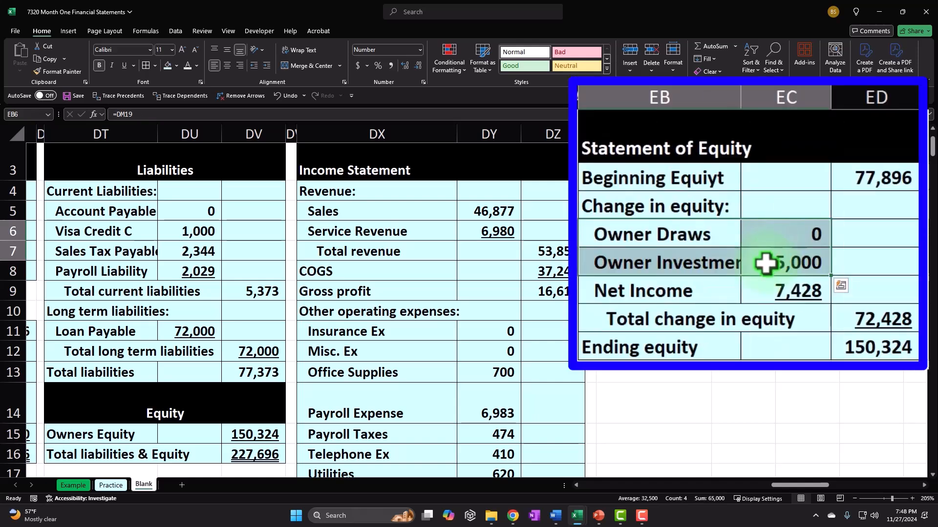
drag(779, 235, 782, 253)
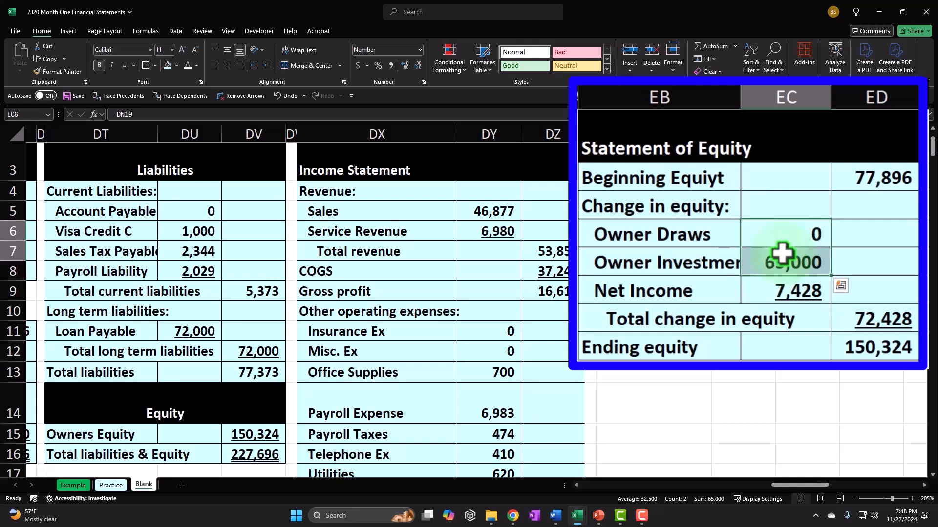
click(783, 286)
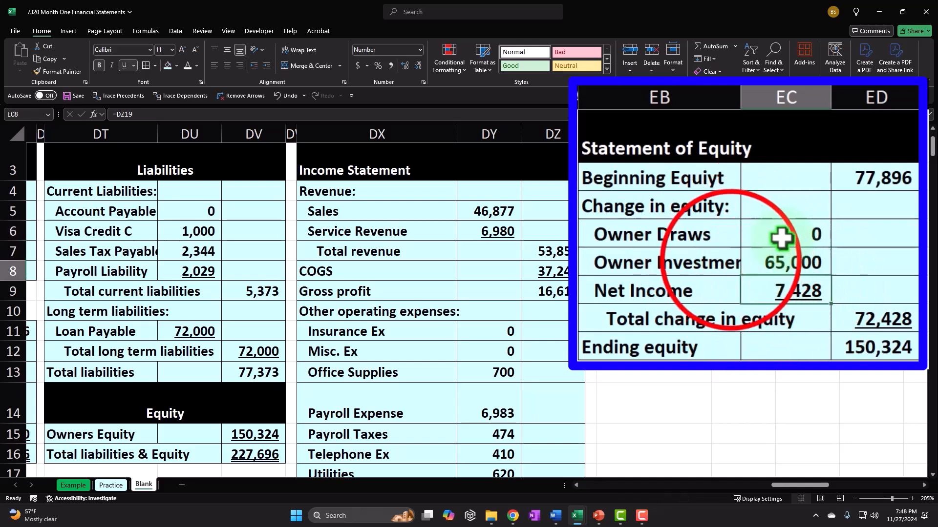
click(731, 262)
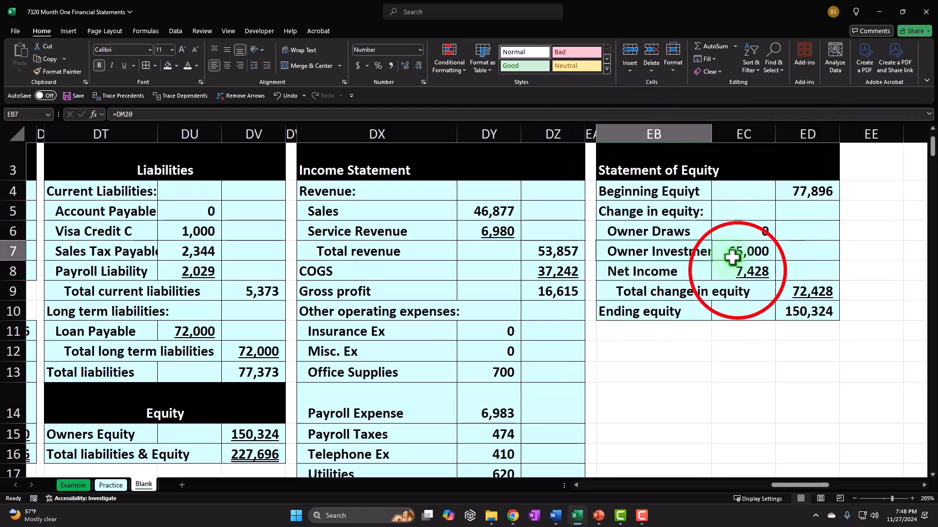
click(736, 270)
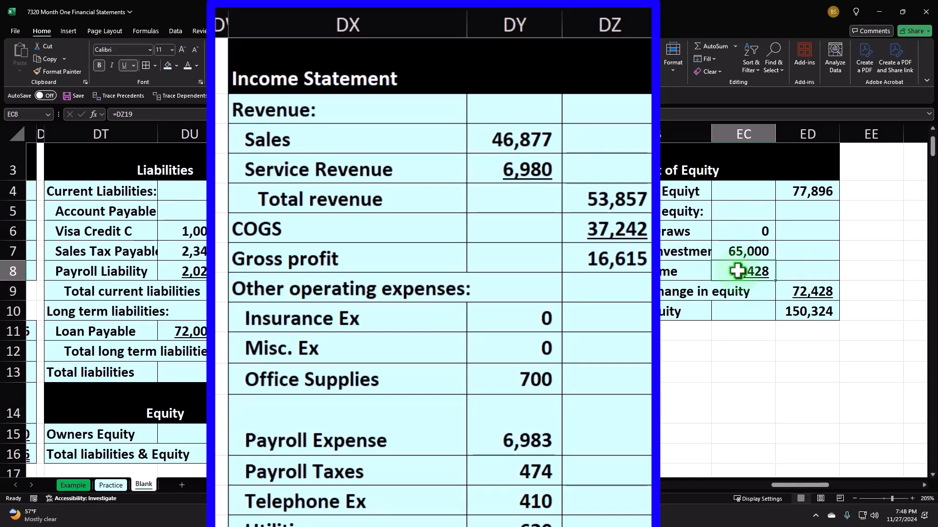
click(314, 346)
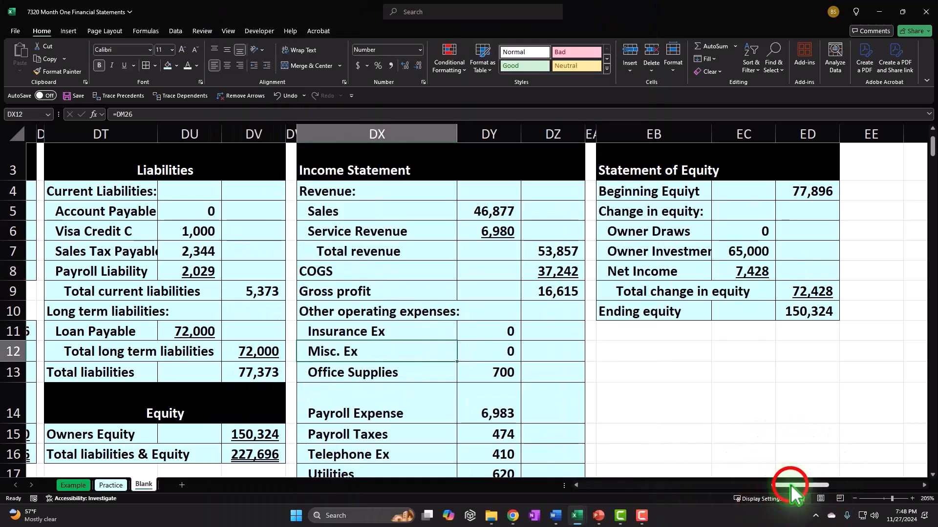
drag(791, 484, 771, 492)
scroll(399, 382, down, 1)
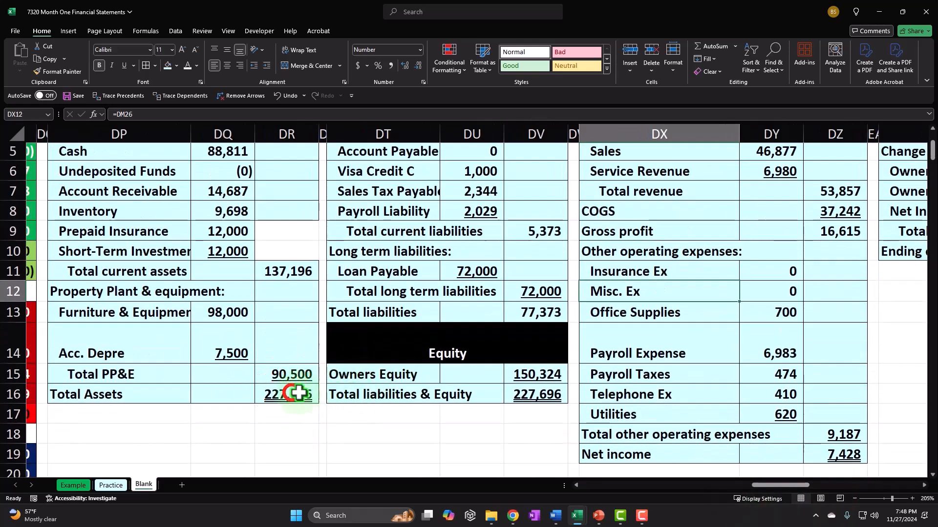
click(308, 393)
click(519, 393)
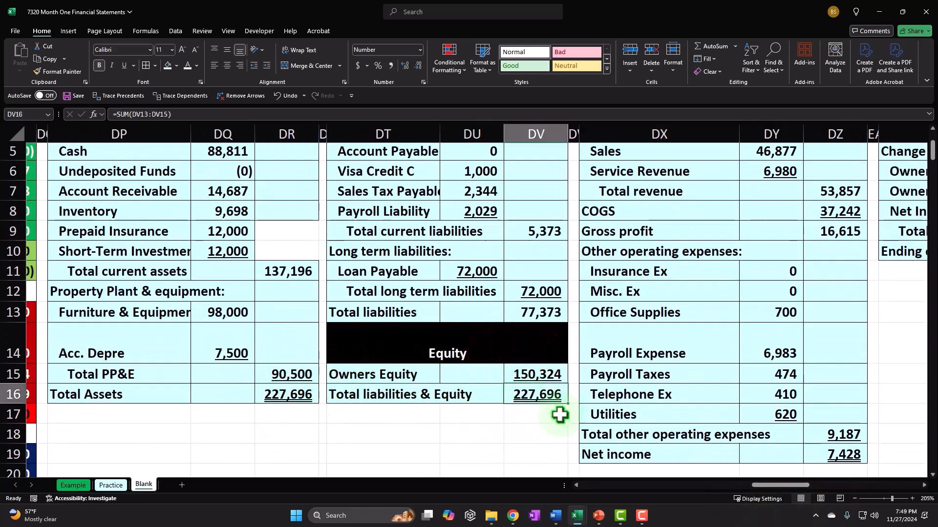
drag(772, 486, 797, 488)
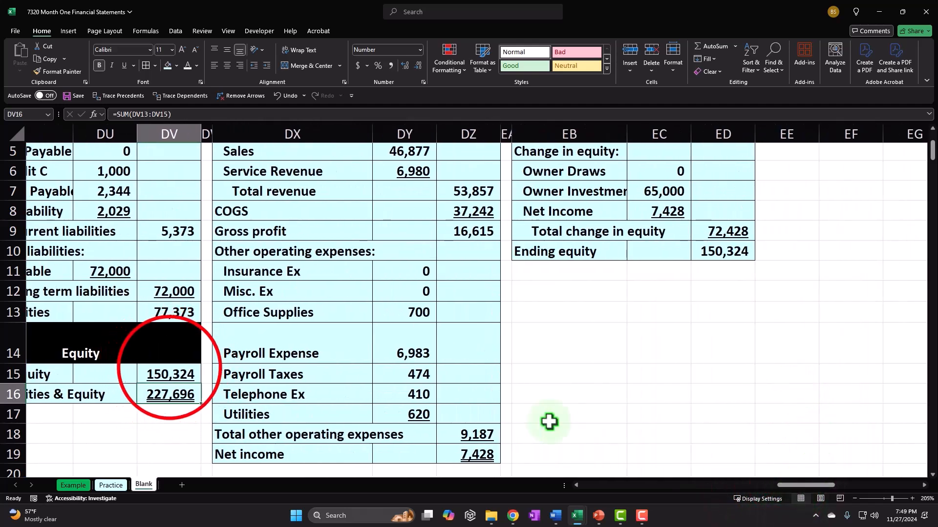
click(182, 377)
click(723, 254)
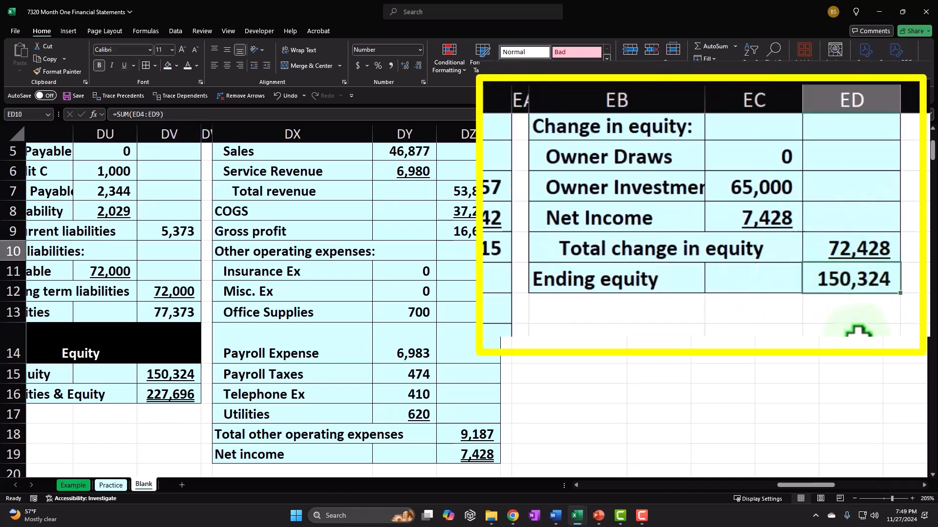
click(748, 211)
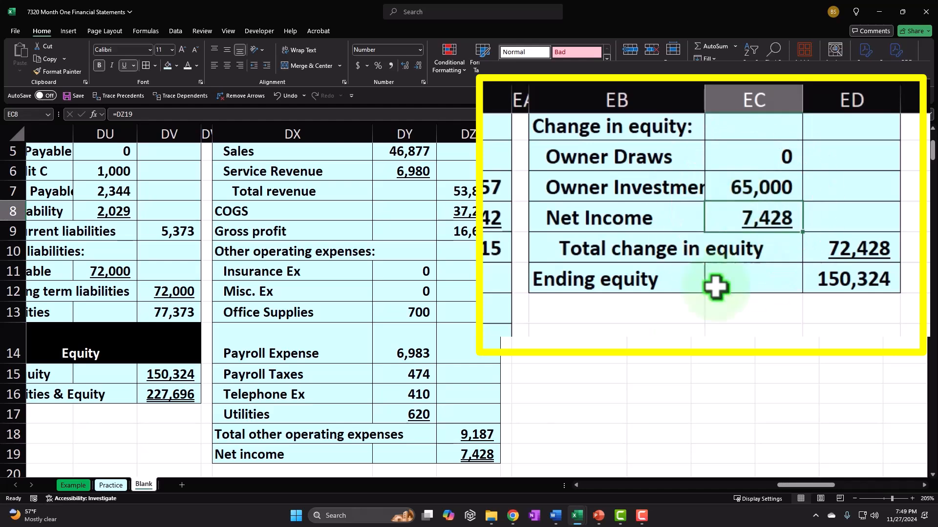
click(479, 451)
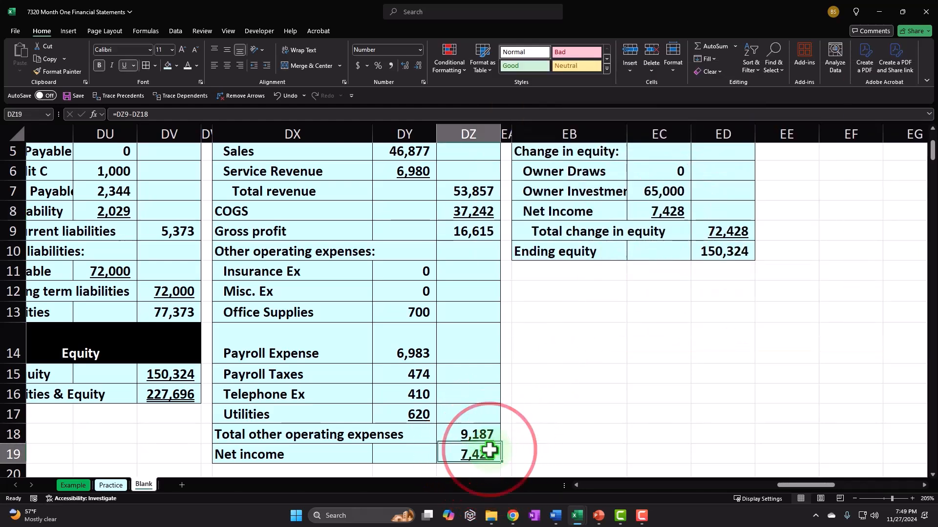
scroll(523, 420, up, 2)
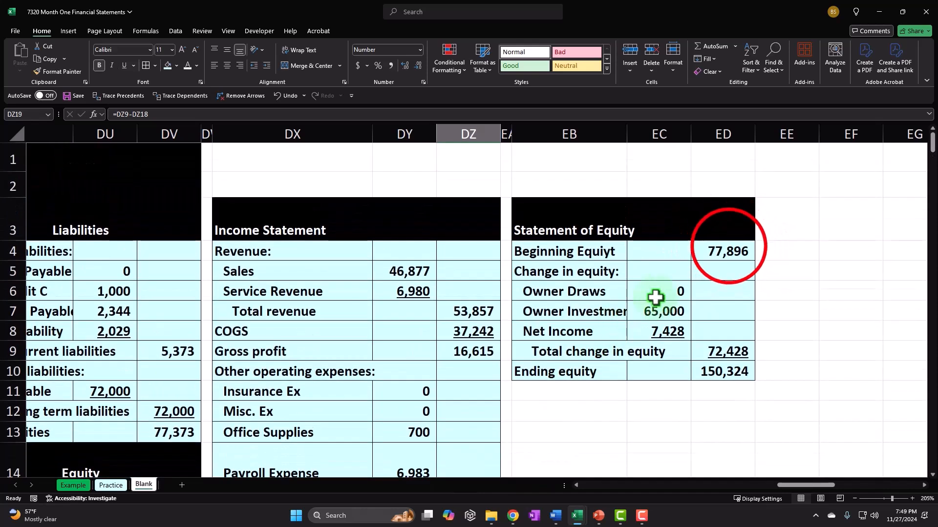
click(727, 250)
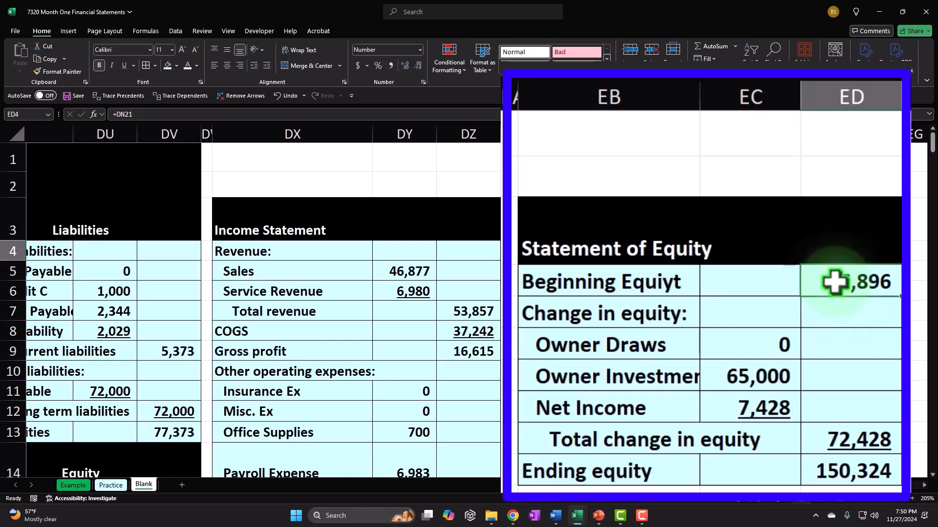
click(483, 293)
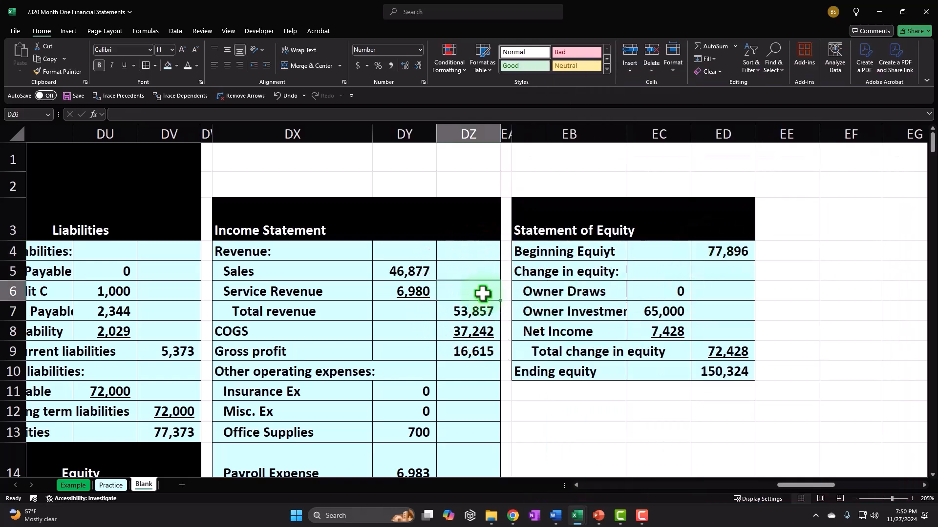
key(Left)
key(Left)
key(Left)
key(Left)
key(Left)
key(Left)
key(Left)
key(Left)
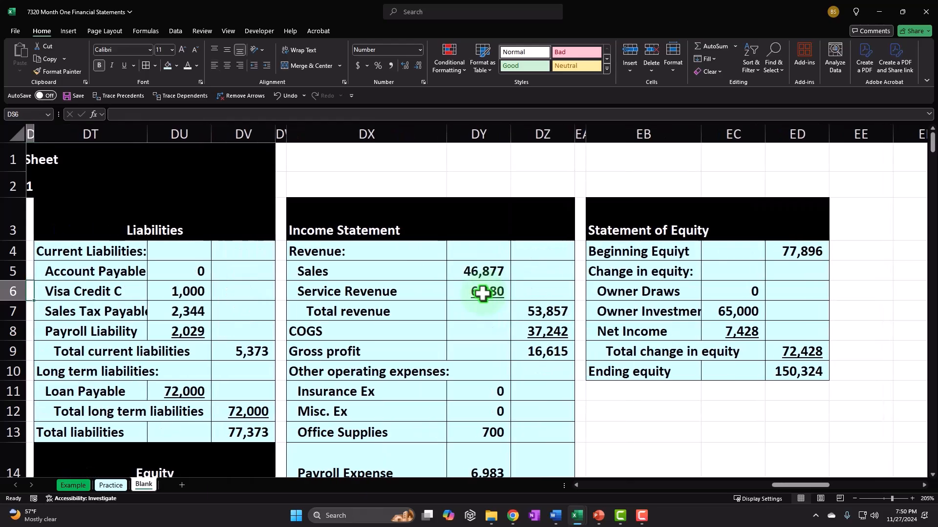
key(Left)
key(Left)
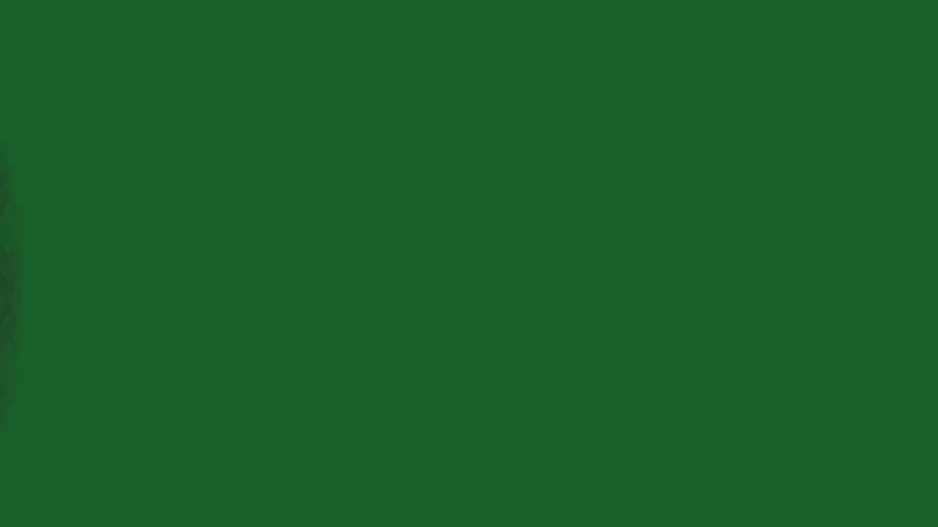